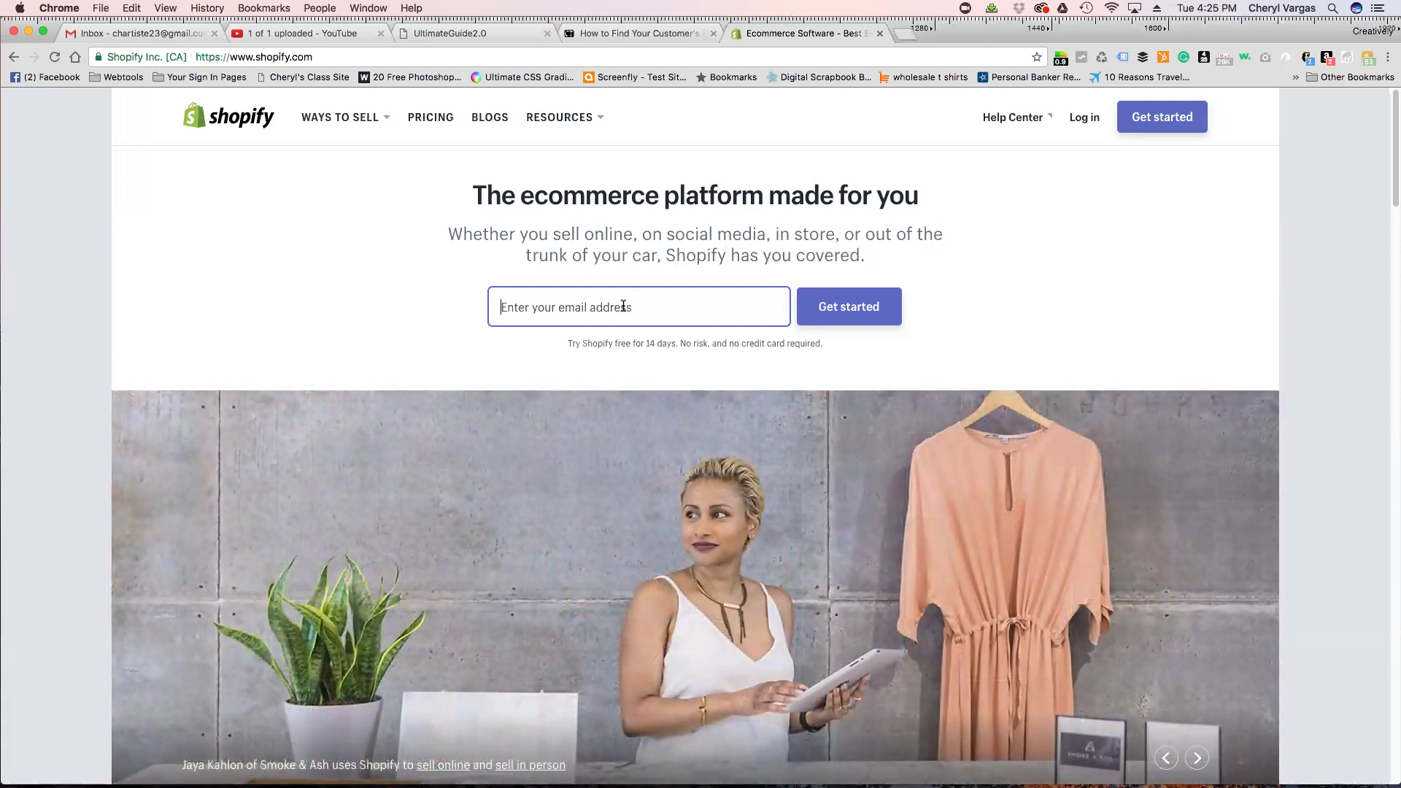
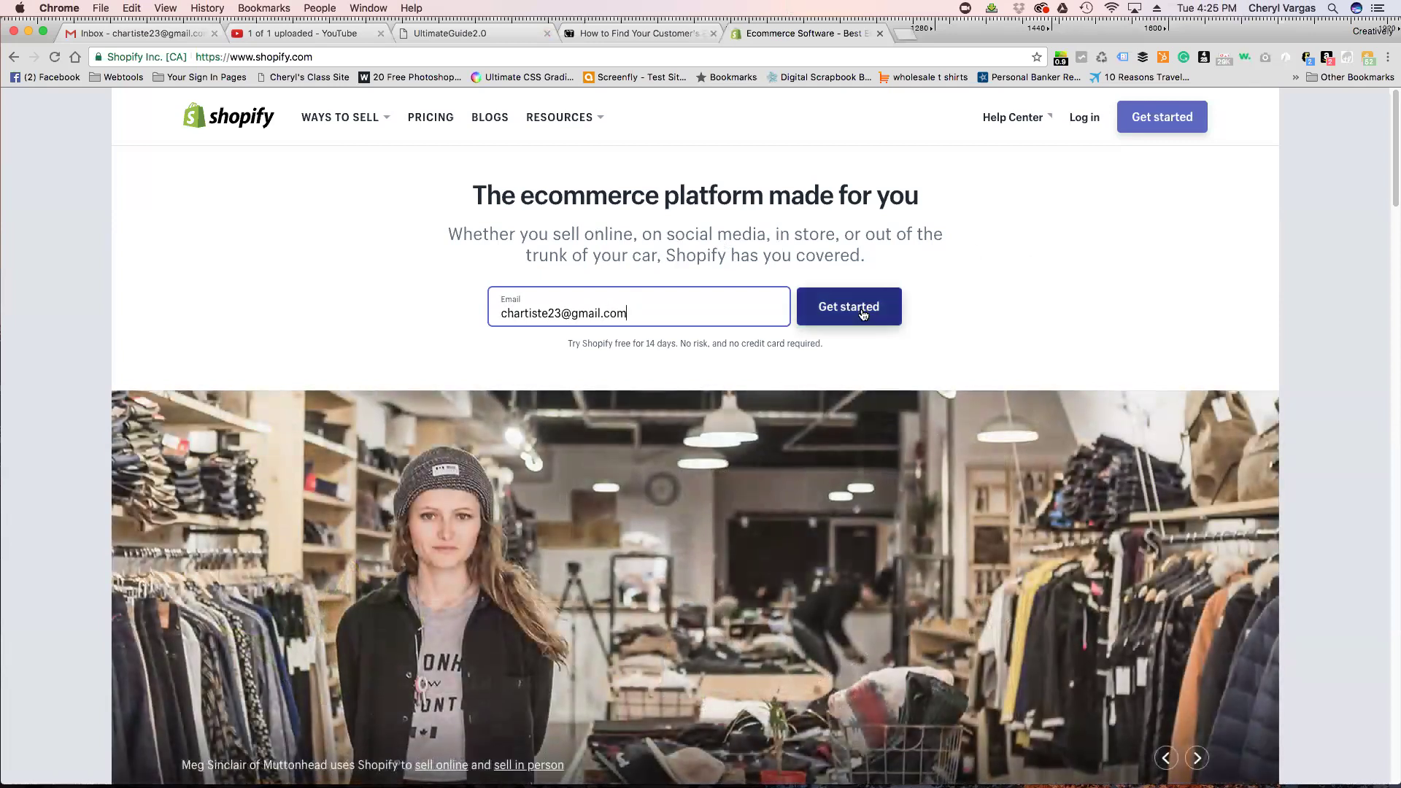
- Enter the owner's e-mail address and start the free 14-day trial signup
left_click(860, 311)
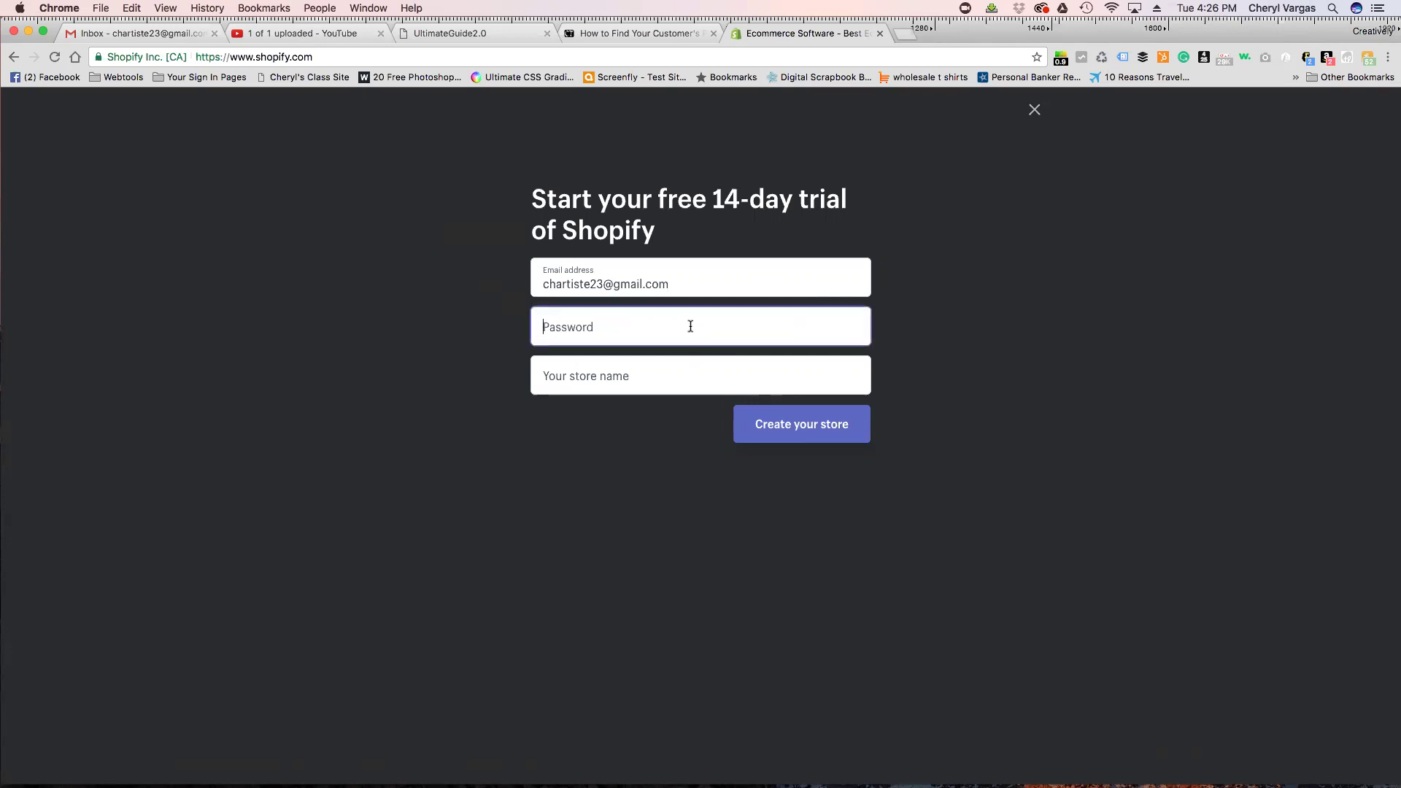
- Enter the account password, replacing the first attempt with a retyped one
type("••••••••••")
left_click_drag(614, 328, 503, 332)
type("•••••••••••")
left_click(588, 387)
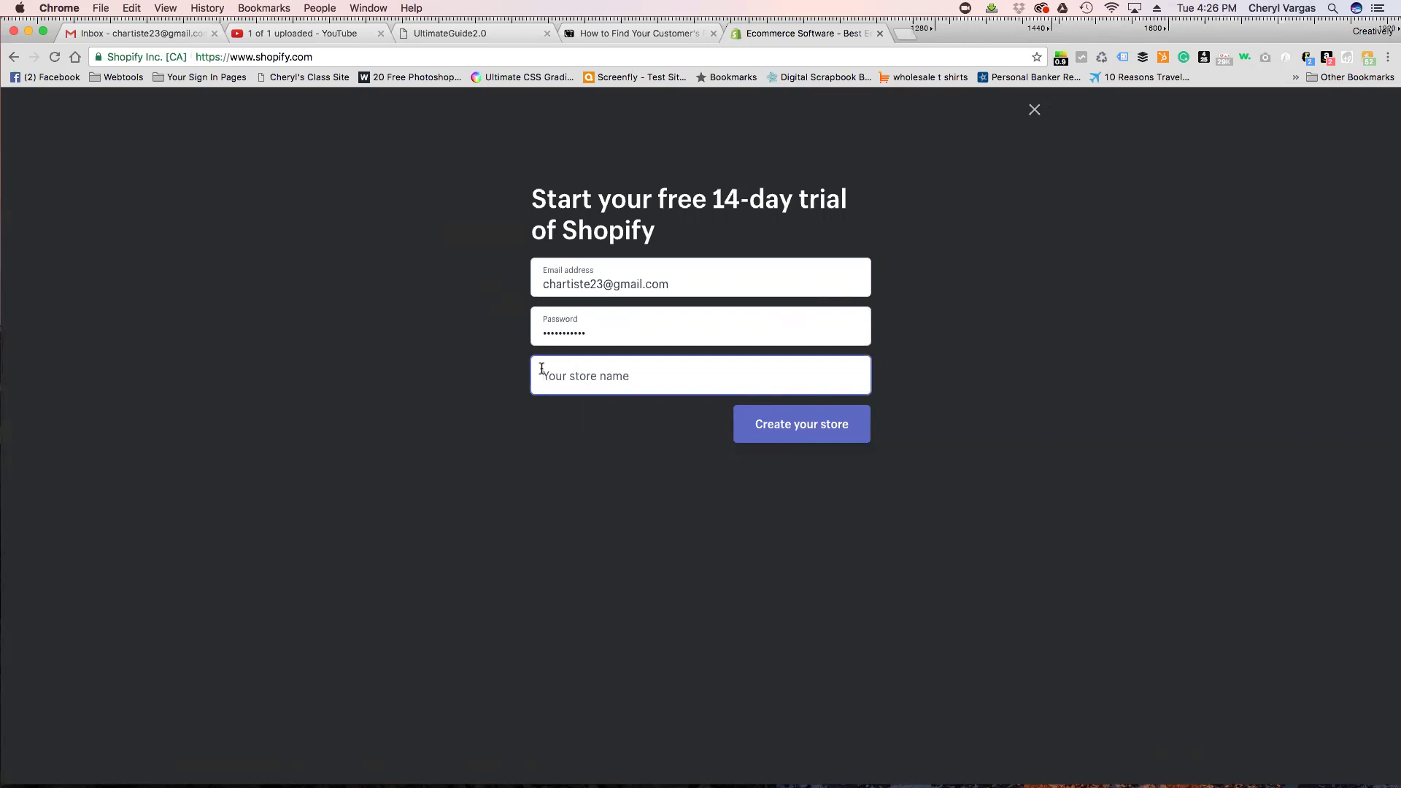
- Name the store LilBeardos, since Beardos is taken, and create the store
type("Beardos")
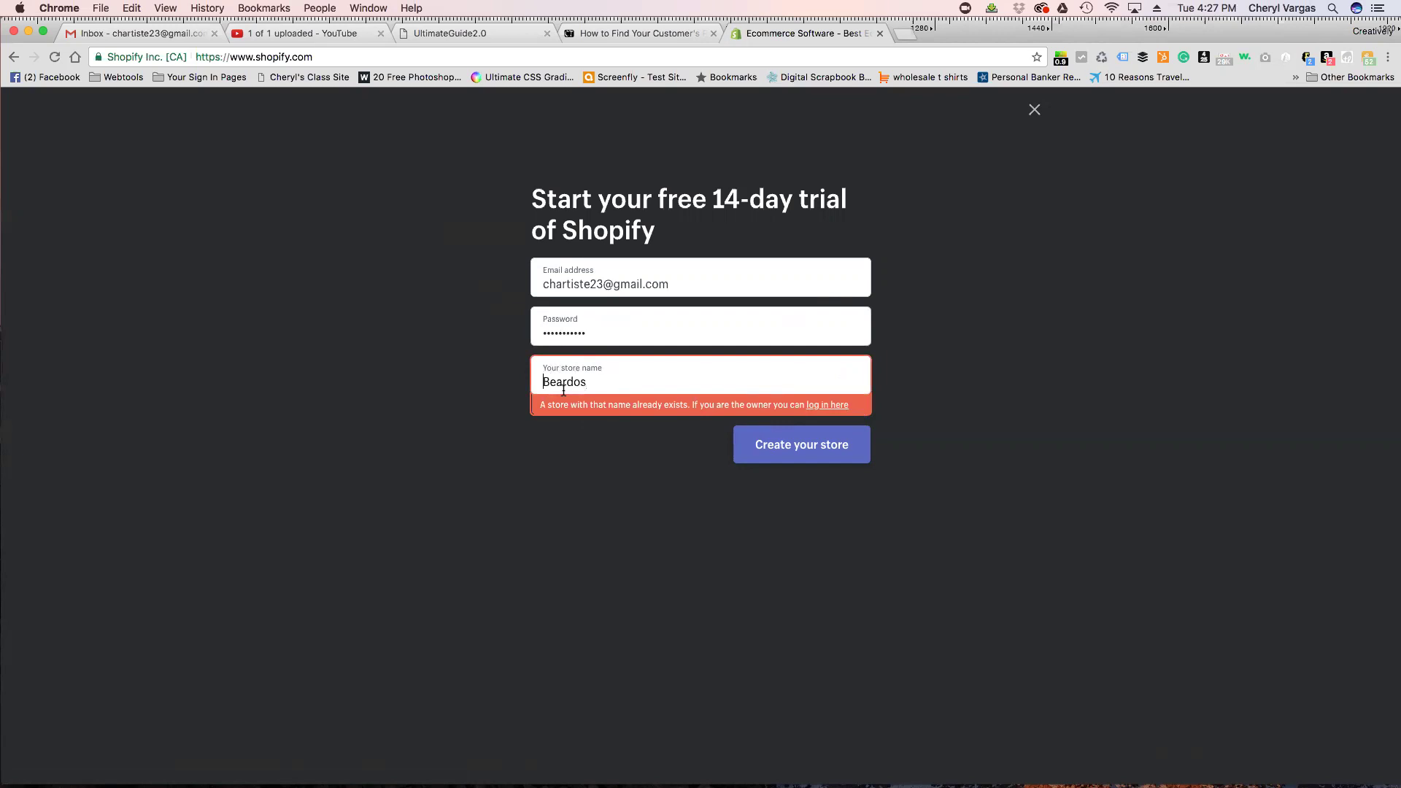
key("super+Left")
type("Lil")
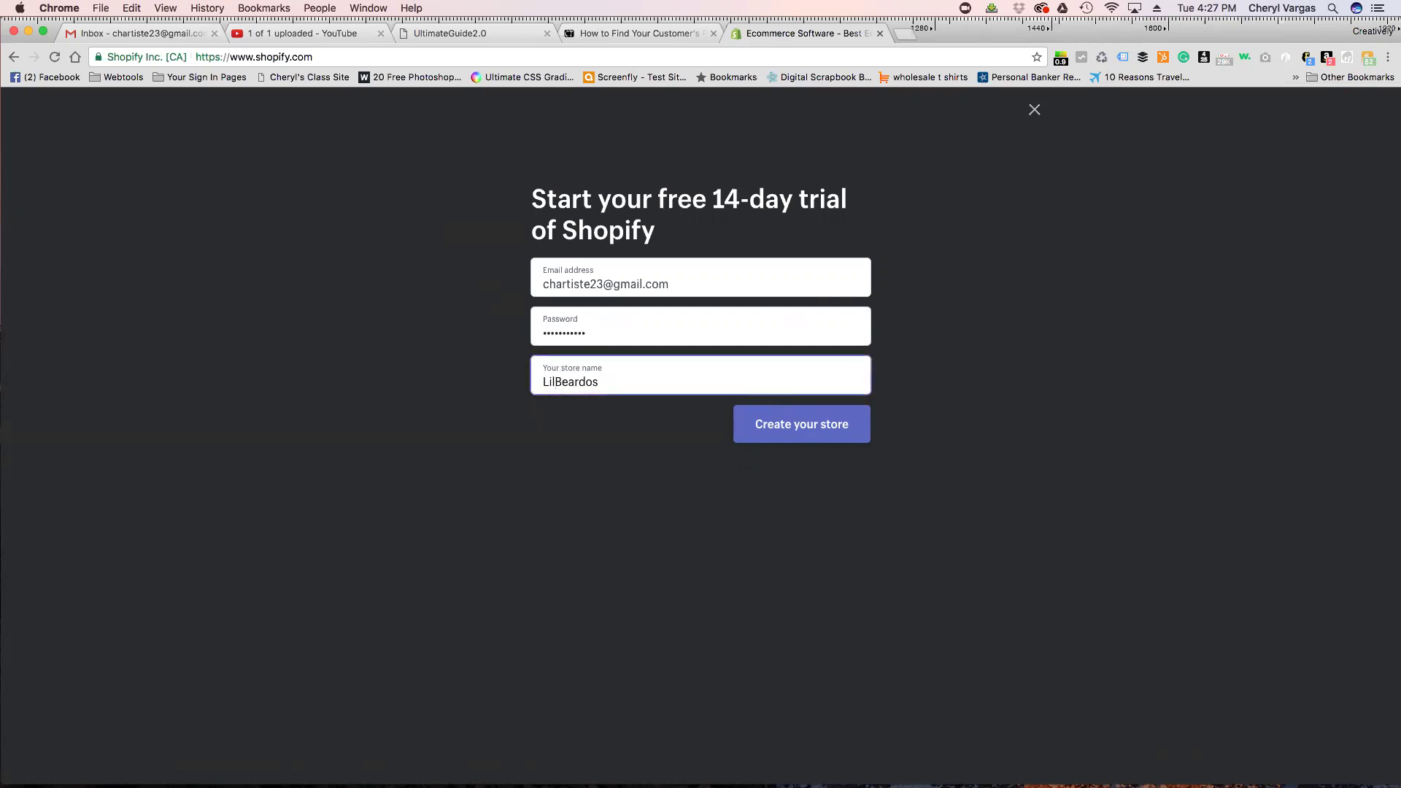
type("'")
left_click(799, 429)
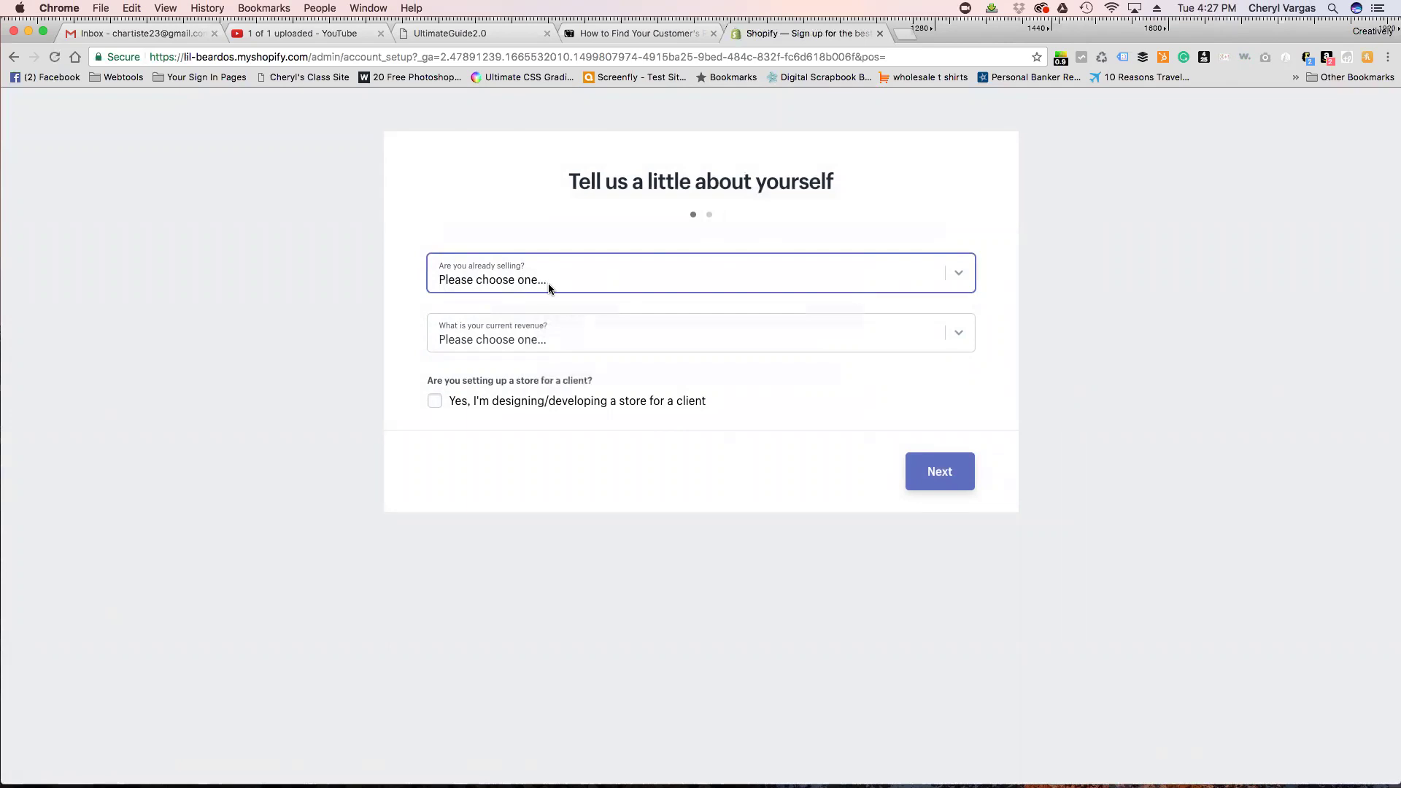
- Answer: not selling yet, products launching in a few weeks, $0 revenue, then continue
left_click(548, 284)
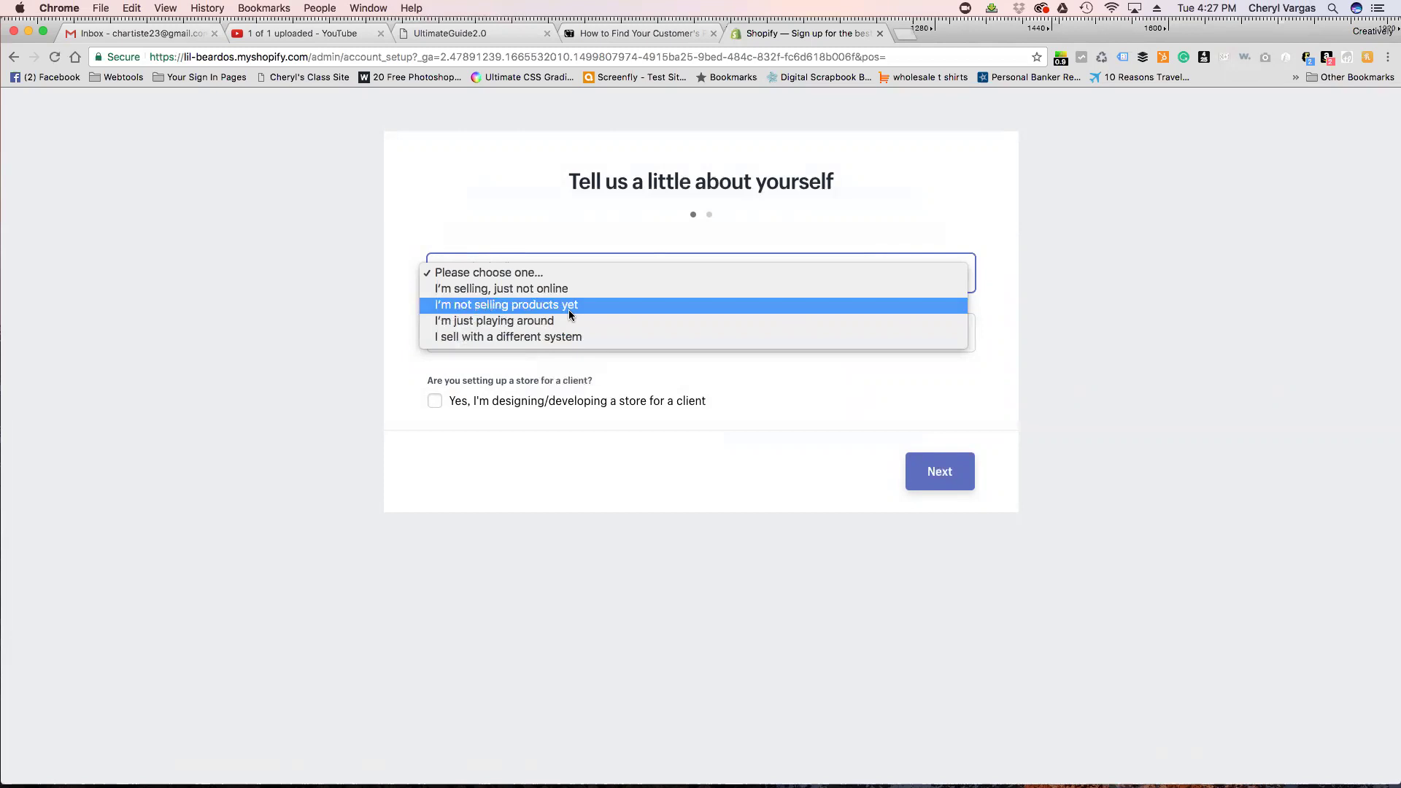
left_click(568, 310)
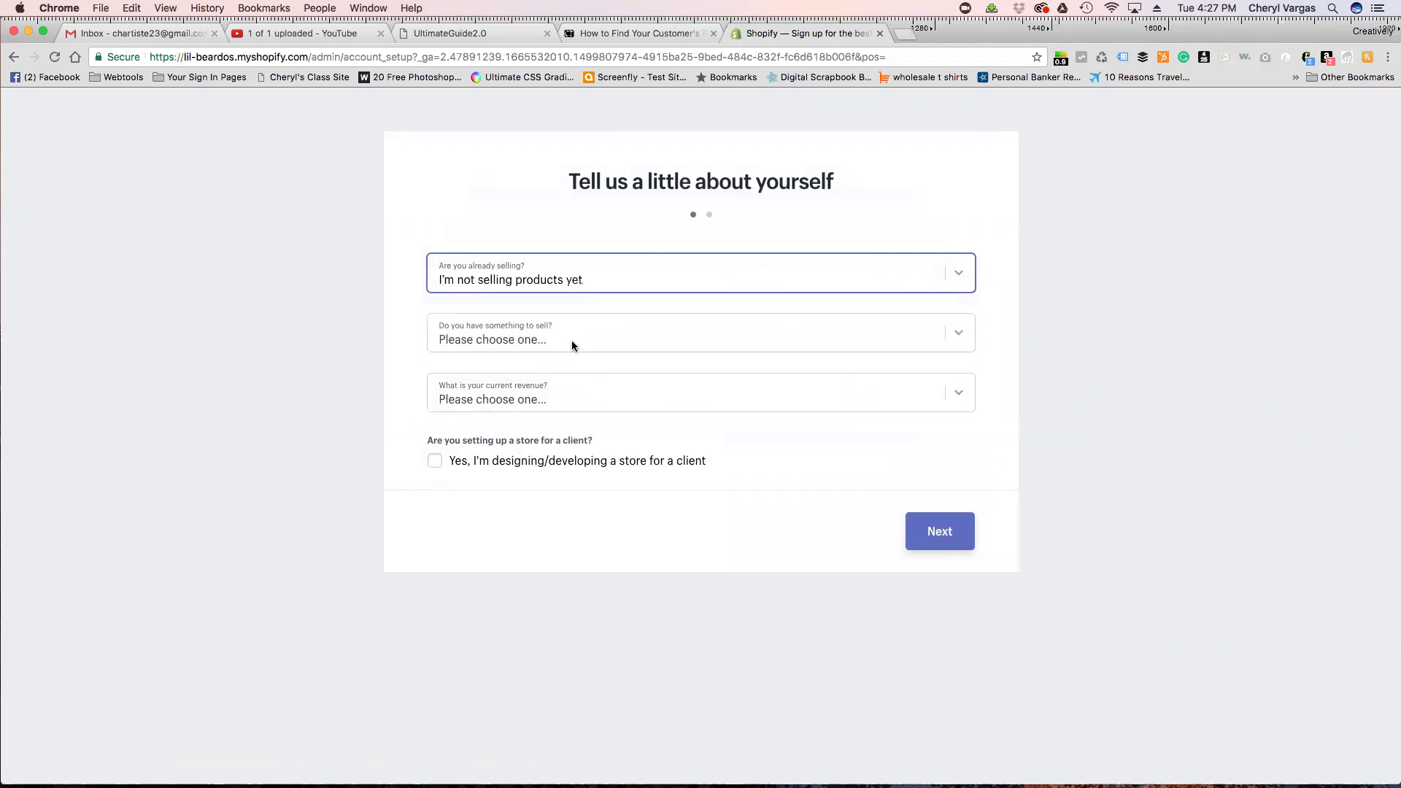
left_click(571, 340)
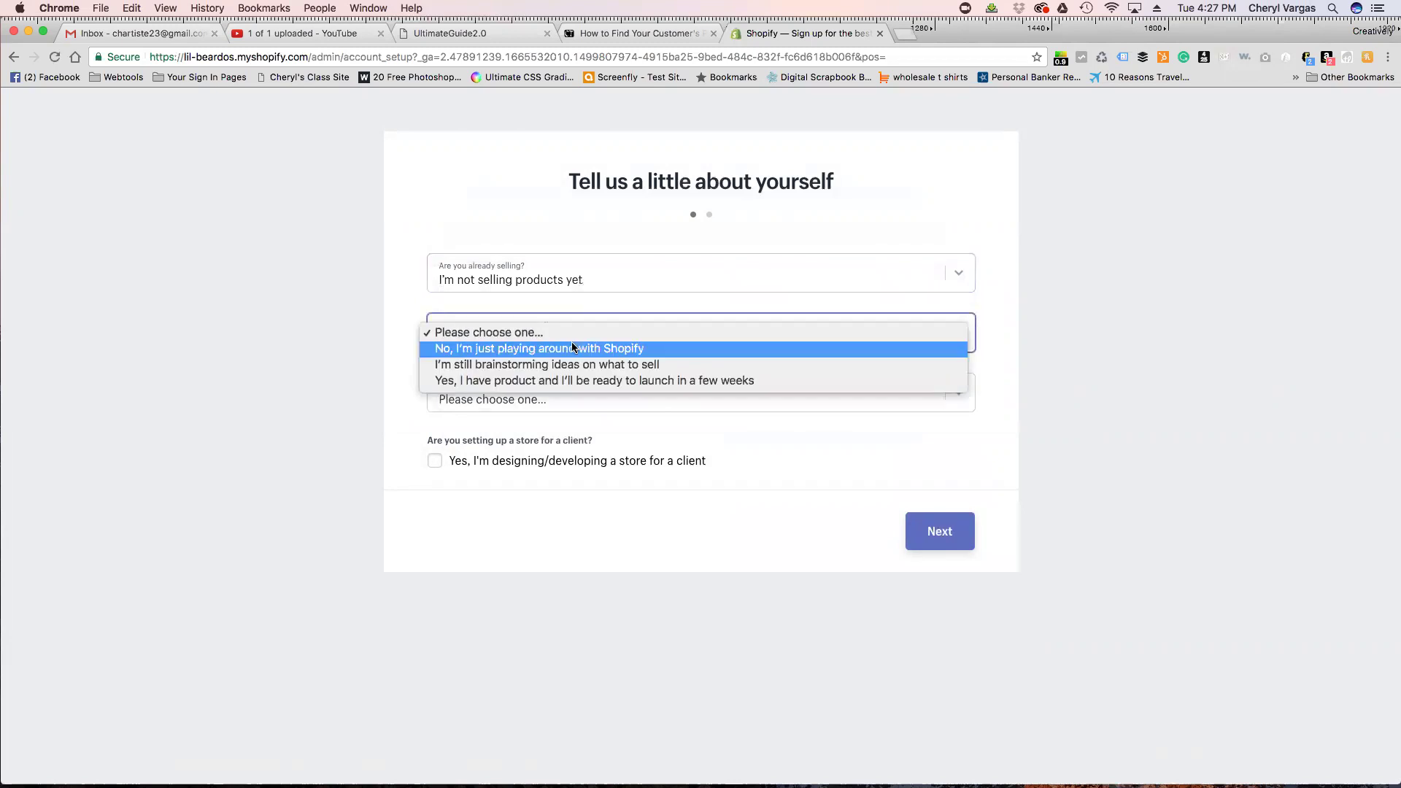
left_click(578, 382)
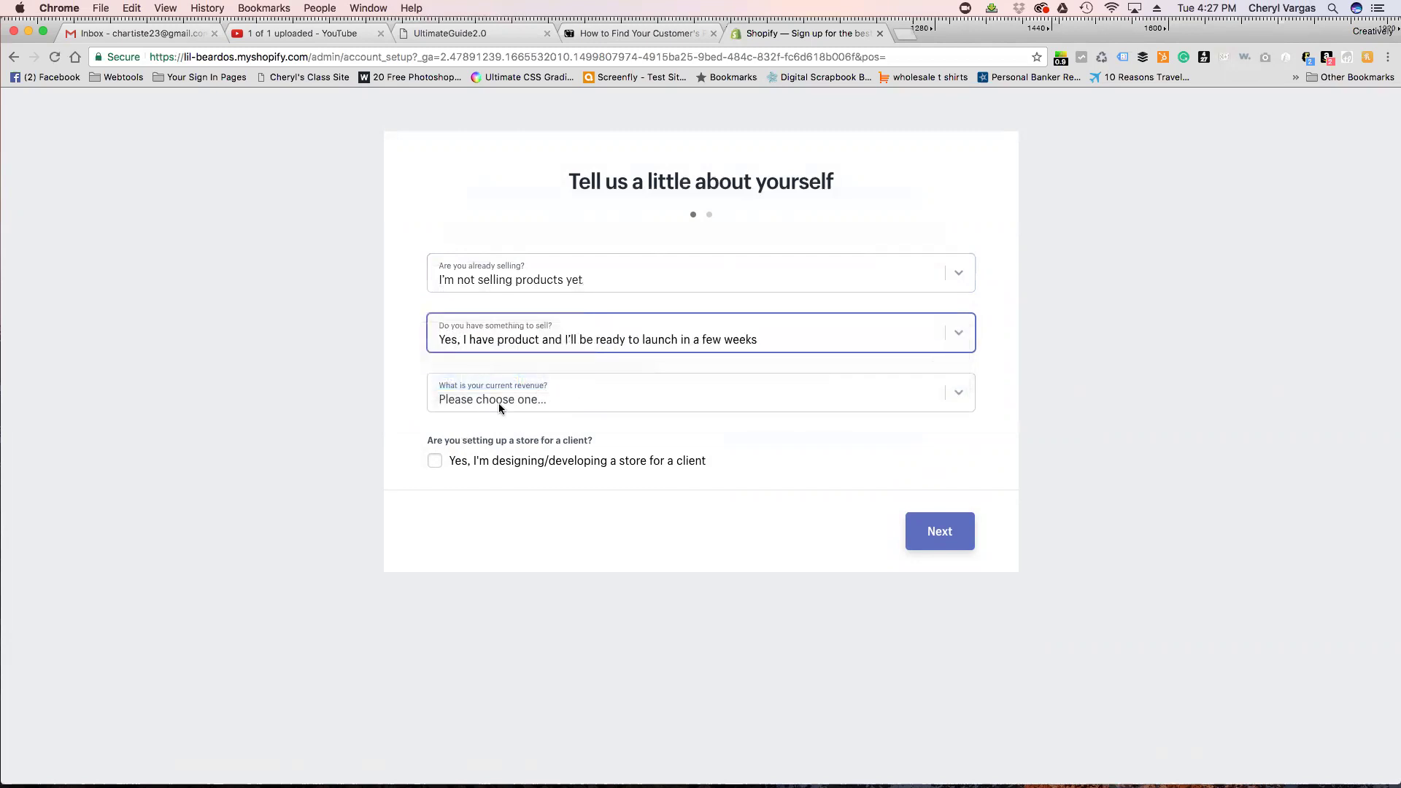
left_click(529, 396)
left_click(532, 409)
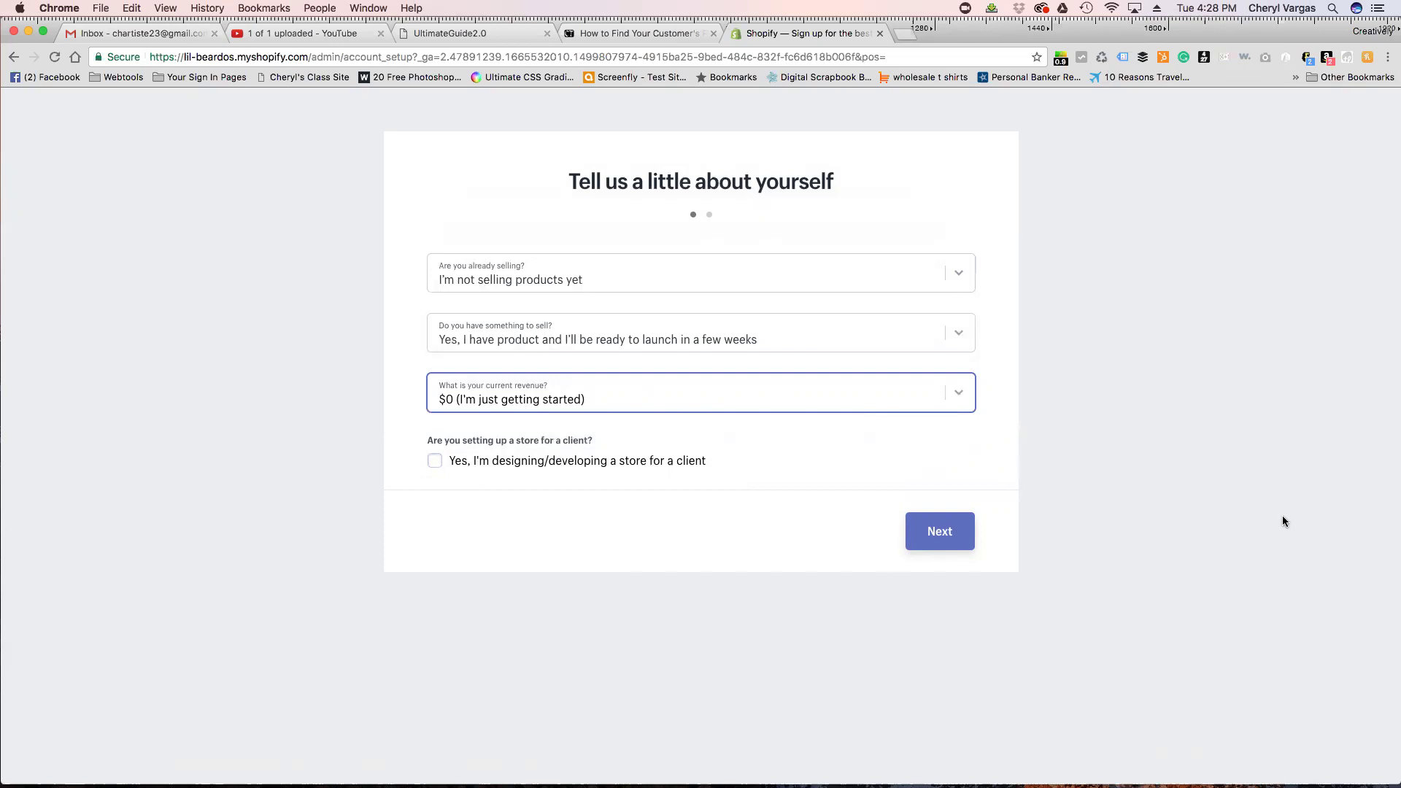
left_click(942, 532)
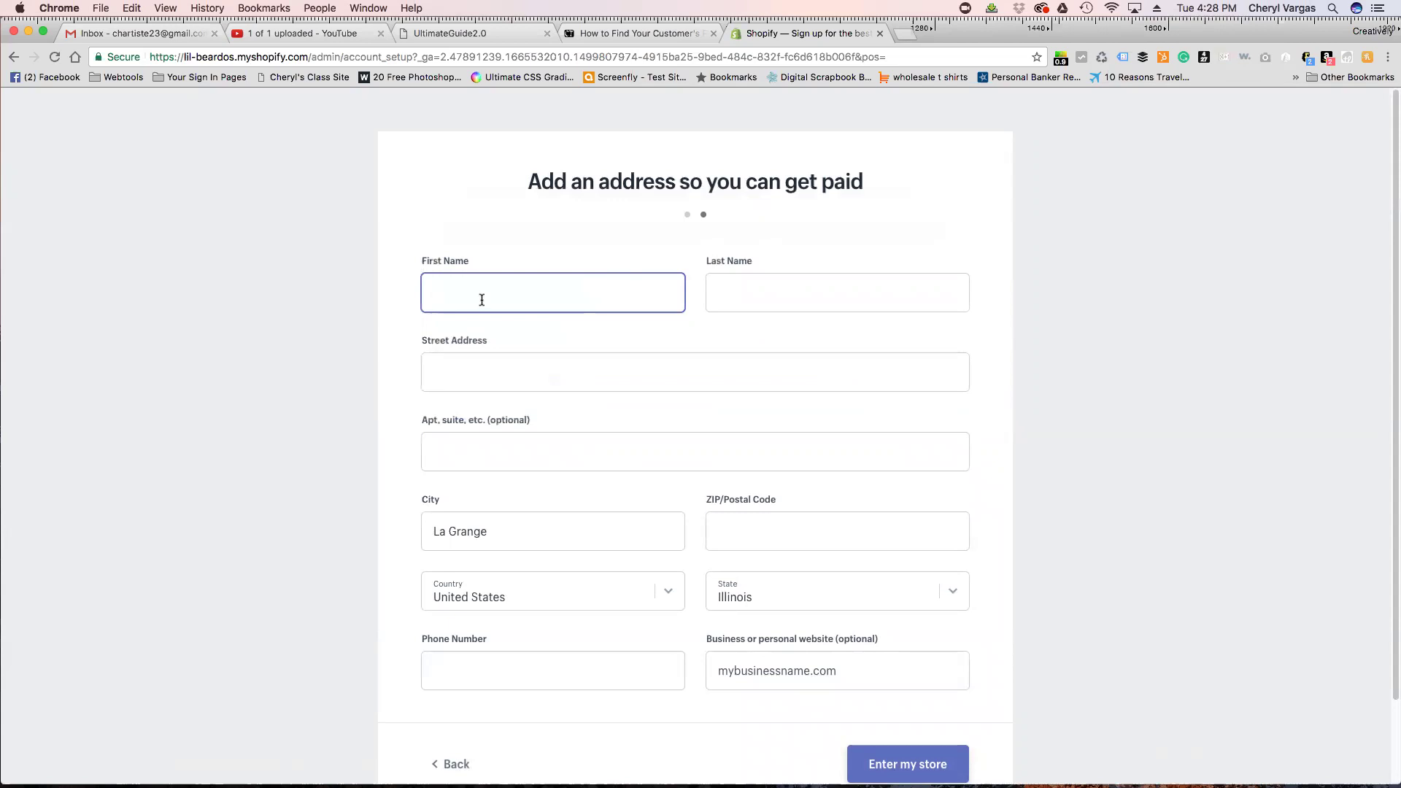
- Fill in the owner's first and last name, ZIP code and phone number
key("Tab")
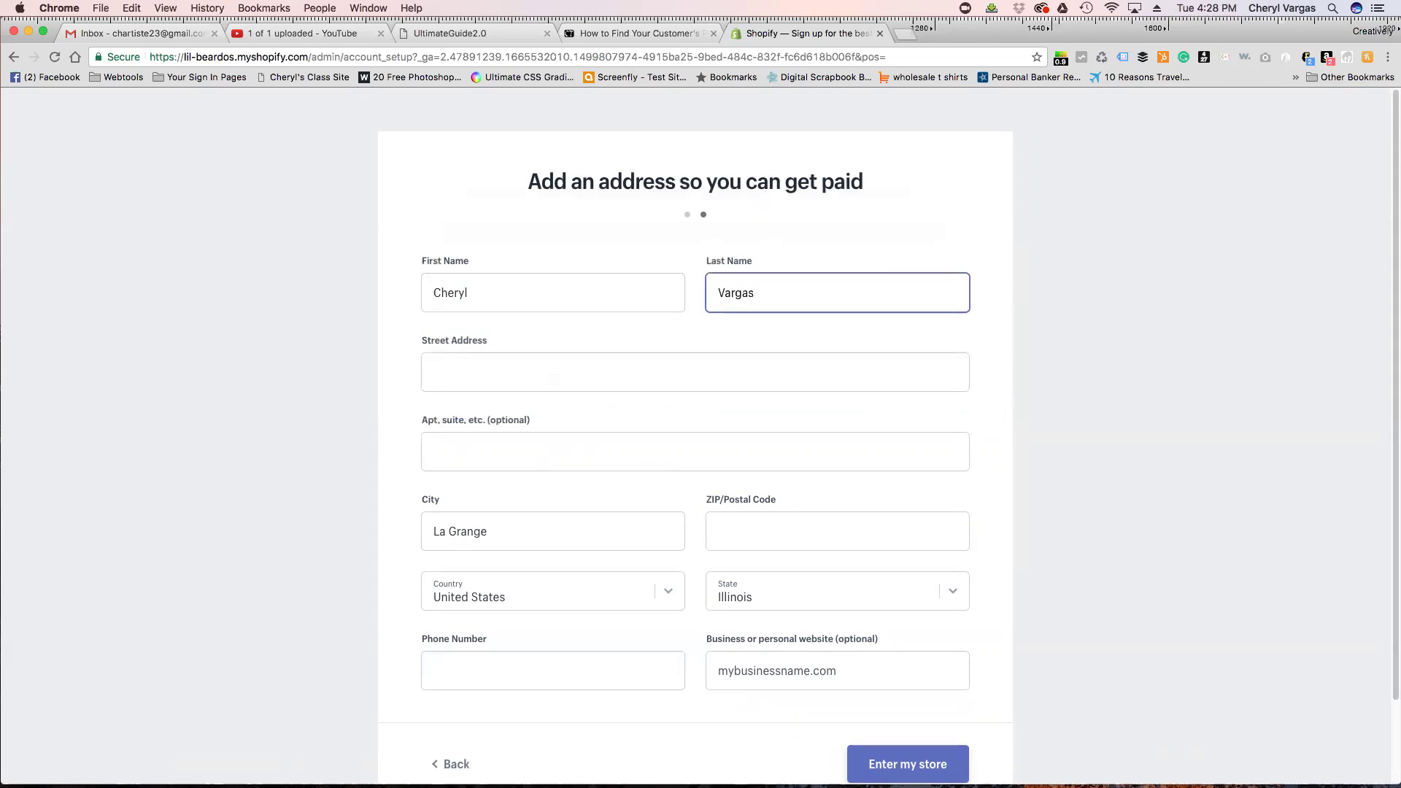
key("Tab")
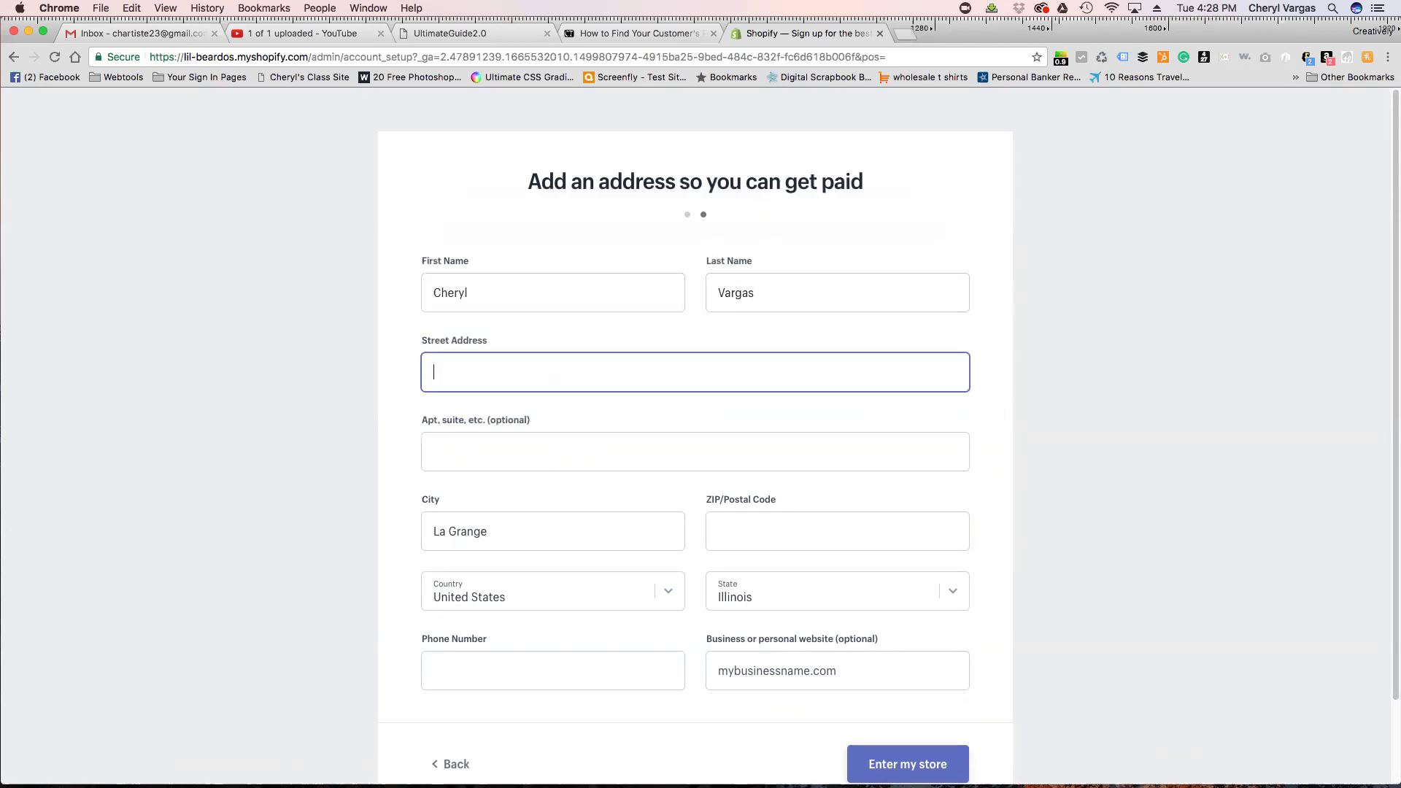
key("Tab")
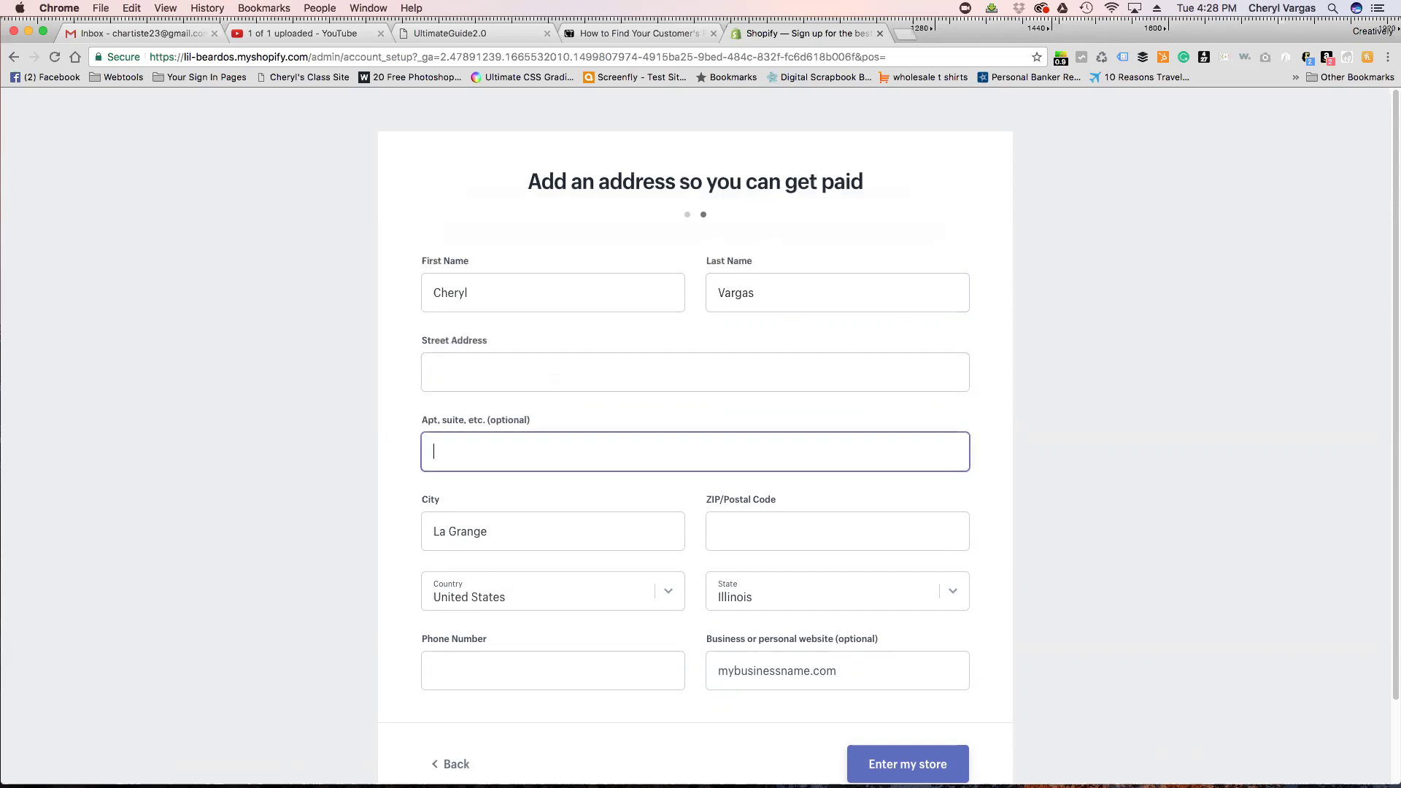
key("Tab")
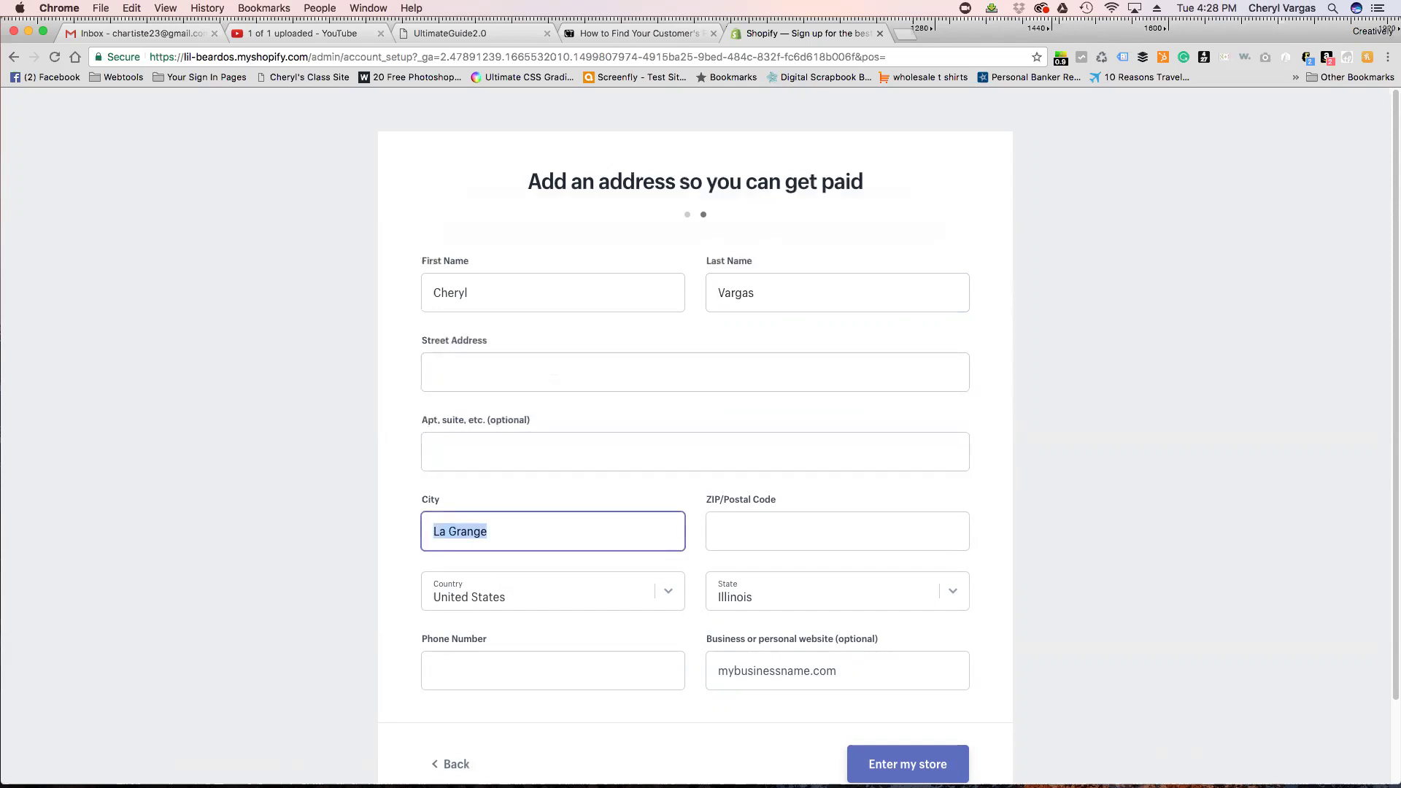
key("Tab")
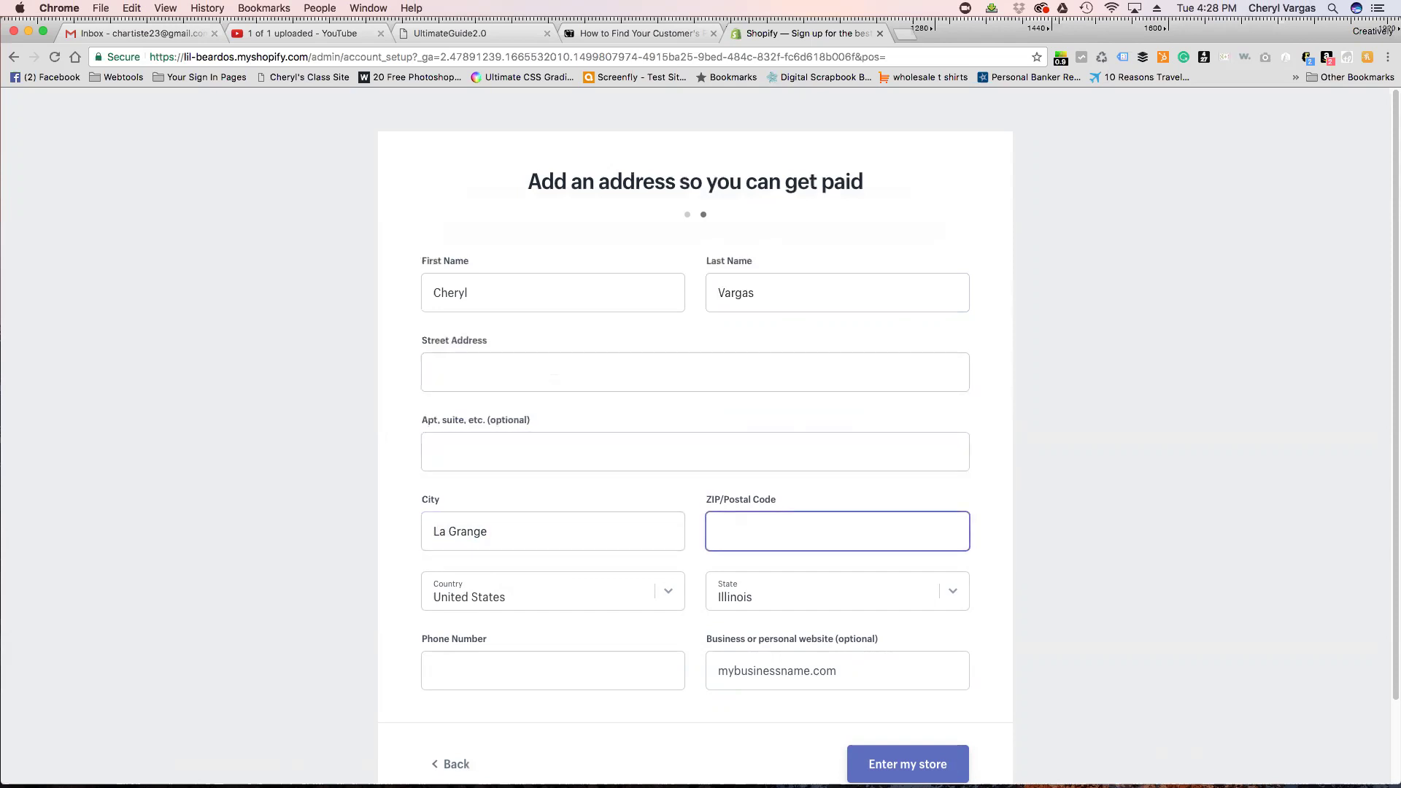
type("60525")
key("Tab")
key("Tab")
key("Tab")
type("312")
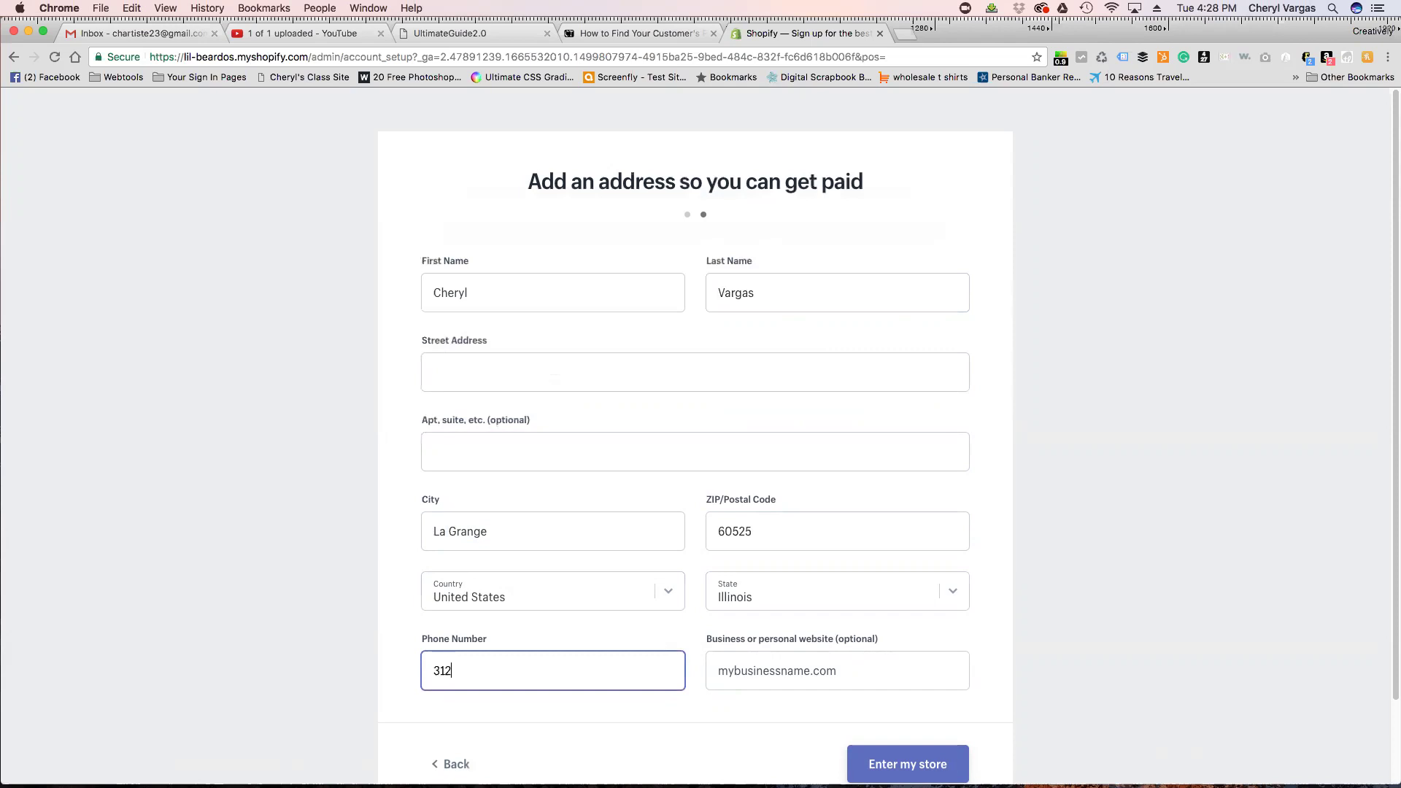
type("-555-1212")
- Add website lilbeardos.com and the street address, then submit to enter the store
left_click(733, 675)
type("li")
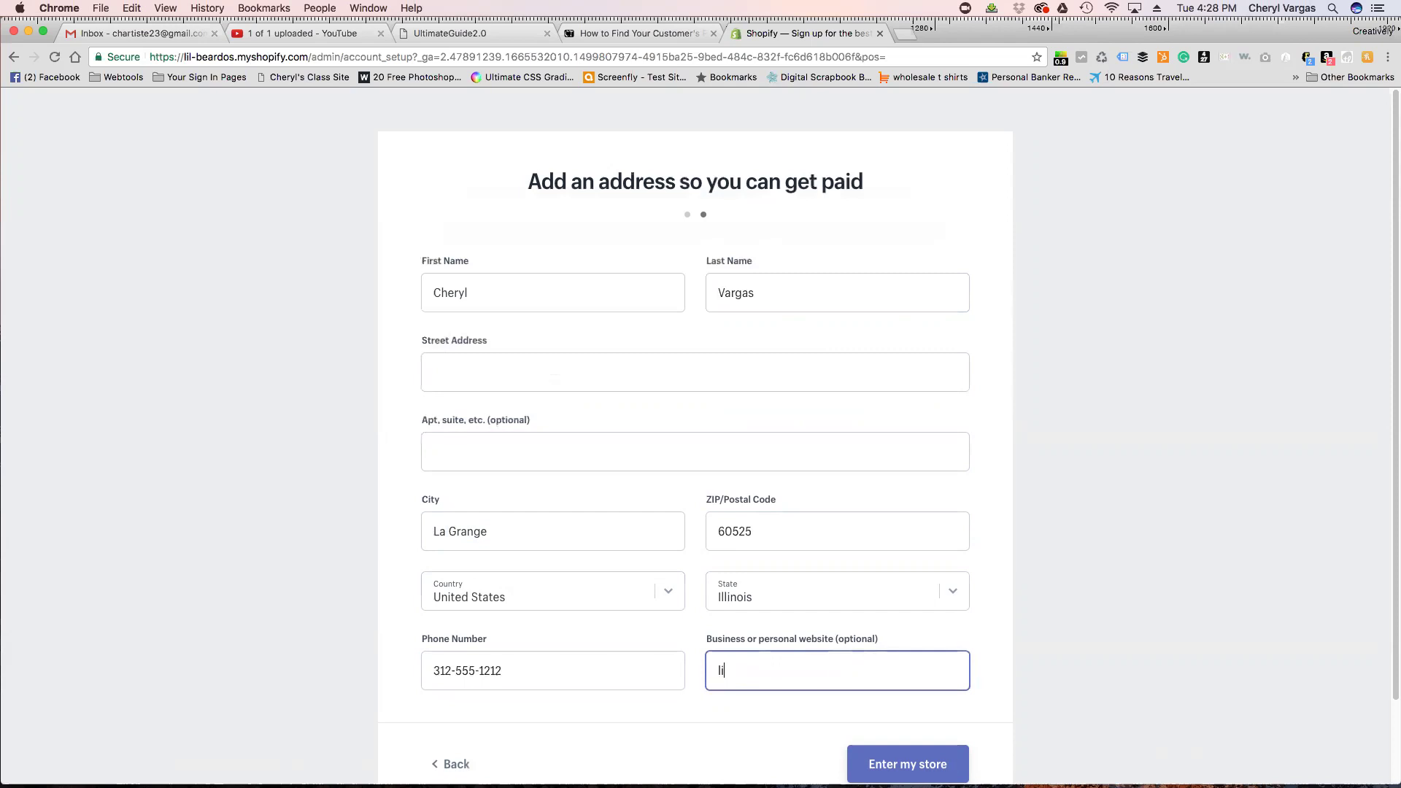
type("lbeardos")
left_click(794, 708)
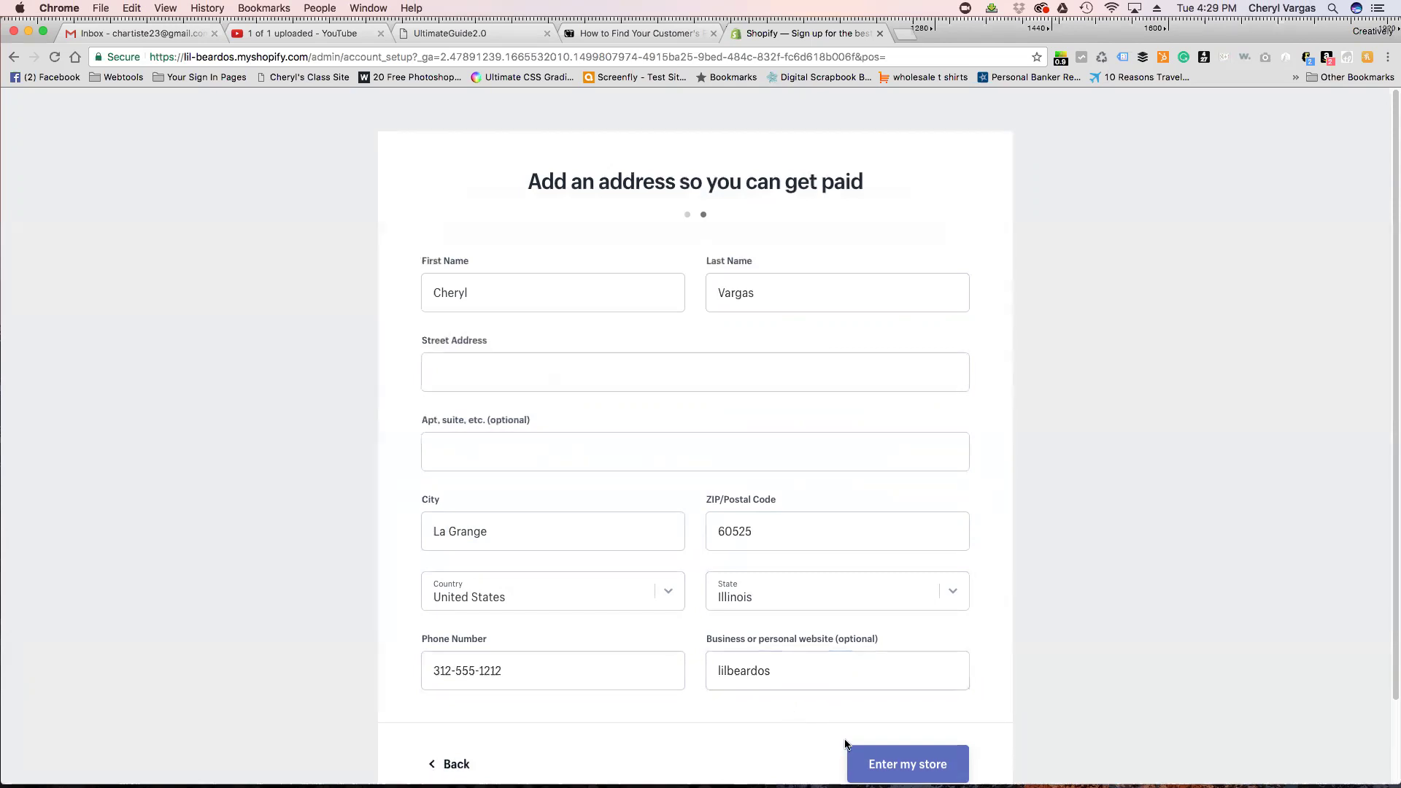
left_click(806, 668)
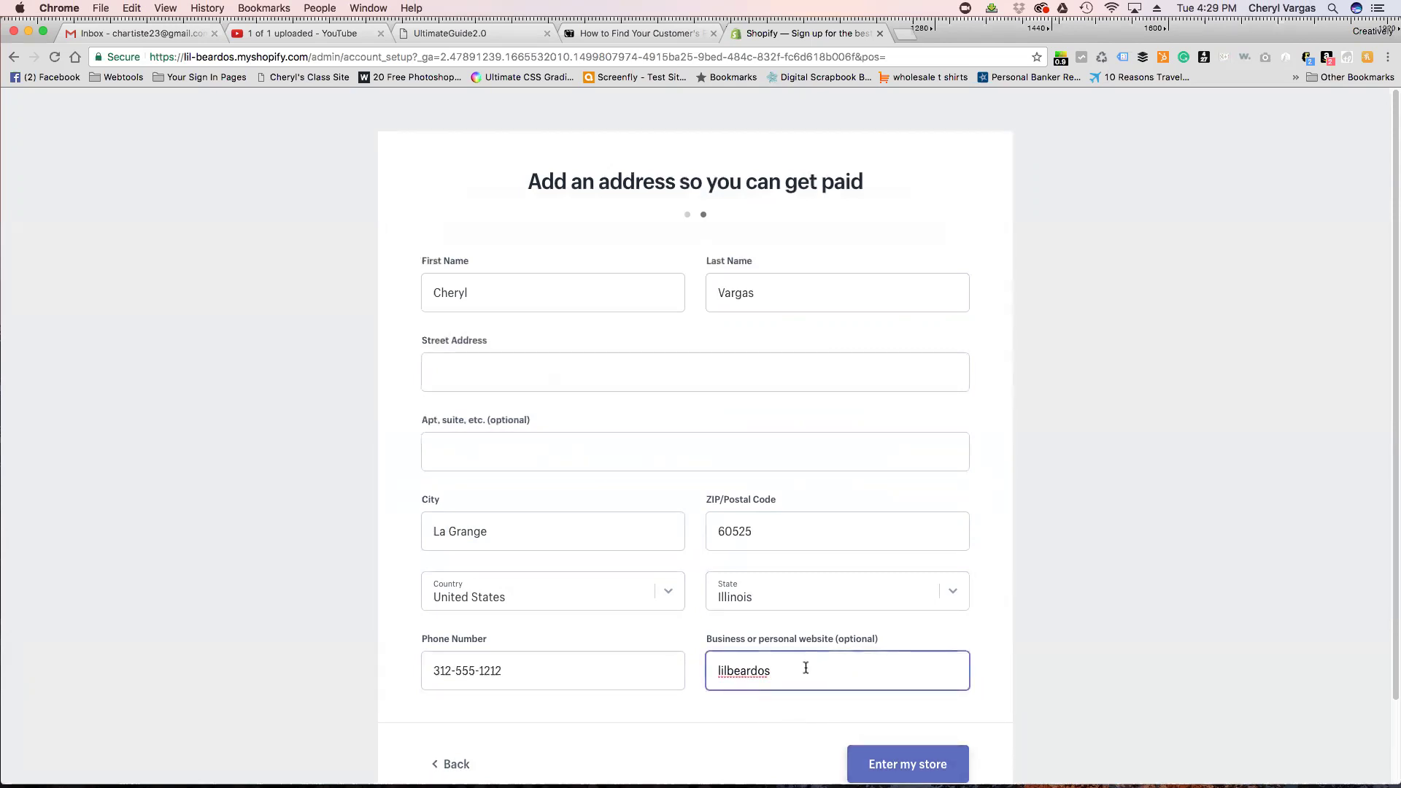
type(".com")
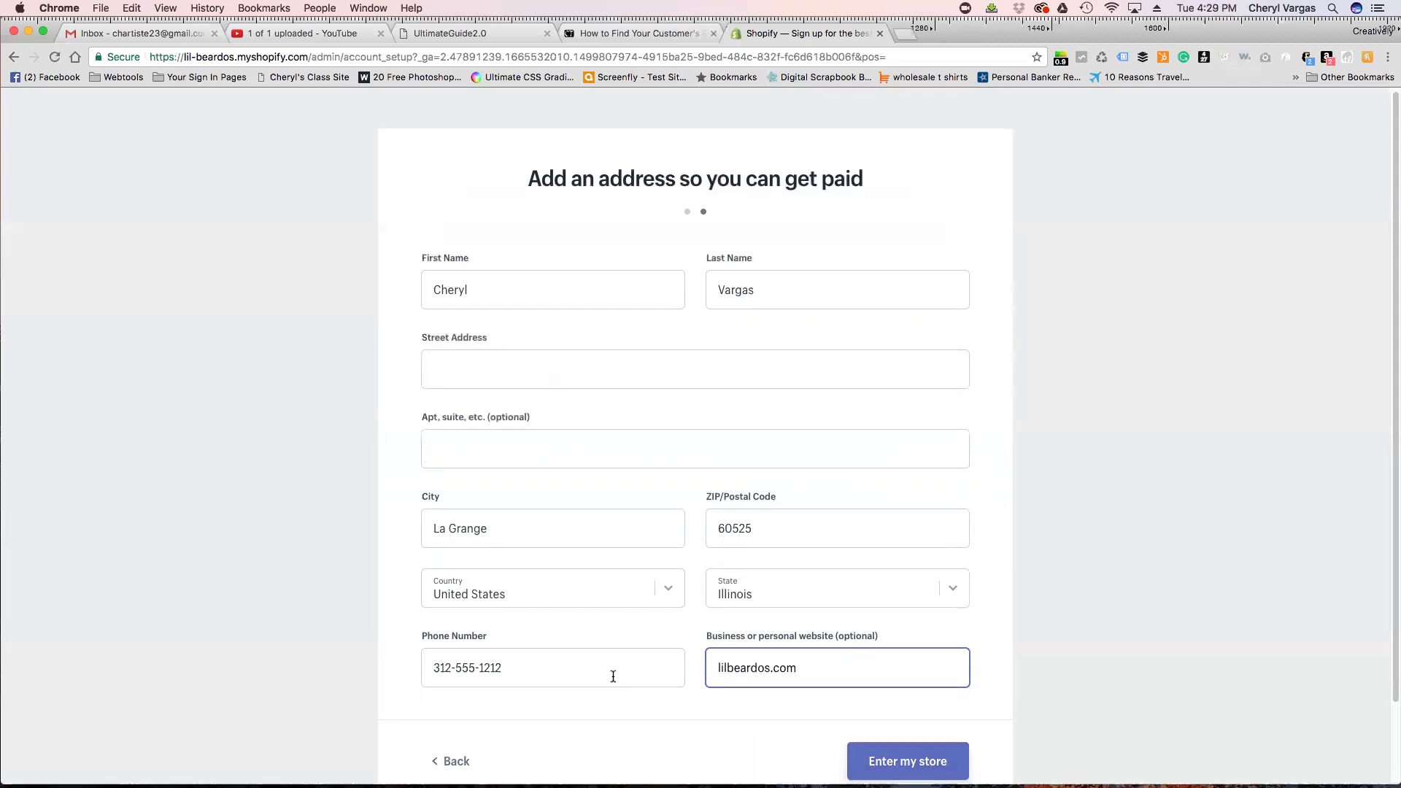
scroll(613, 673, "down", 2)
left_click(872, 671)
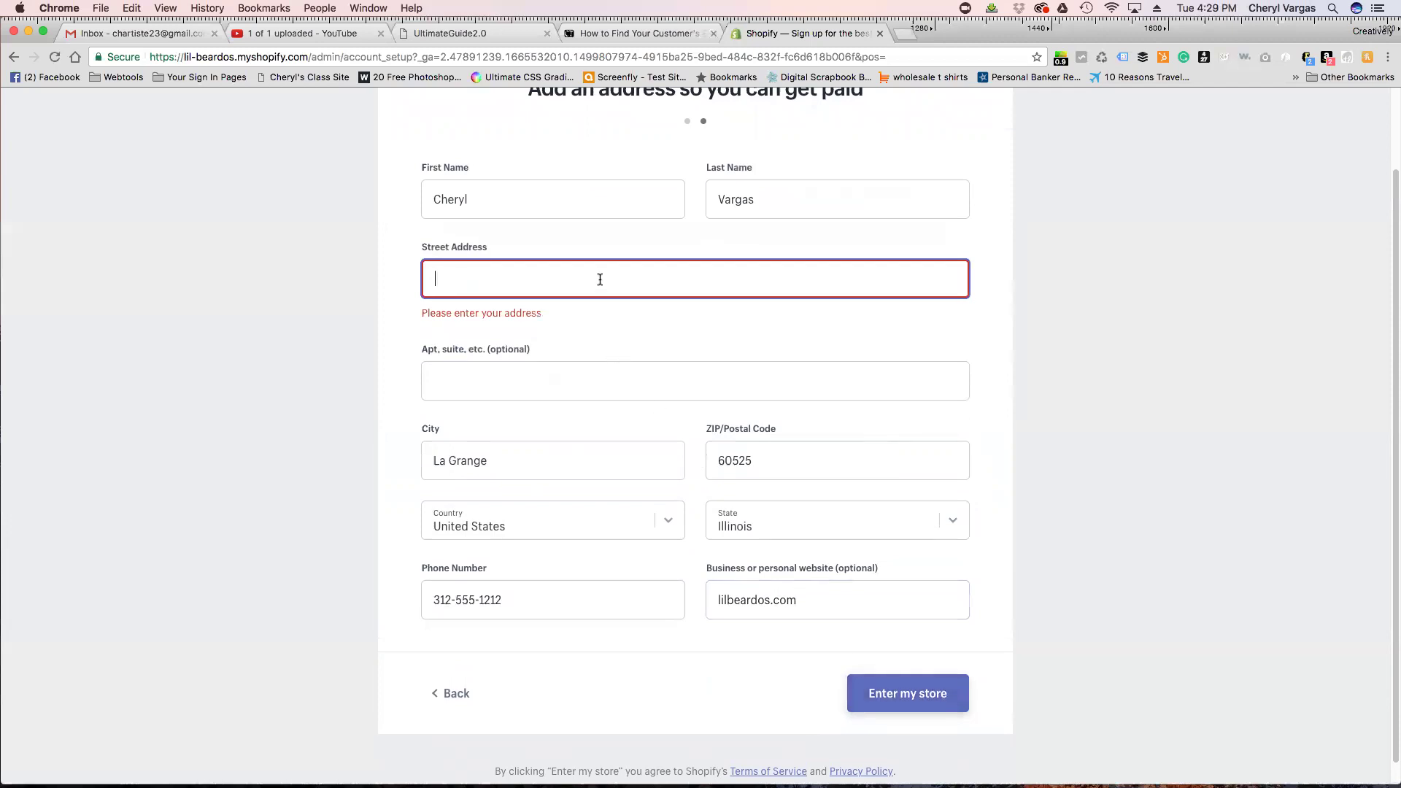
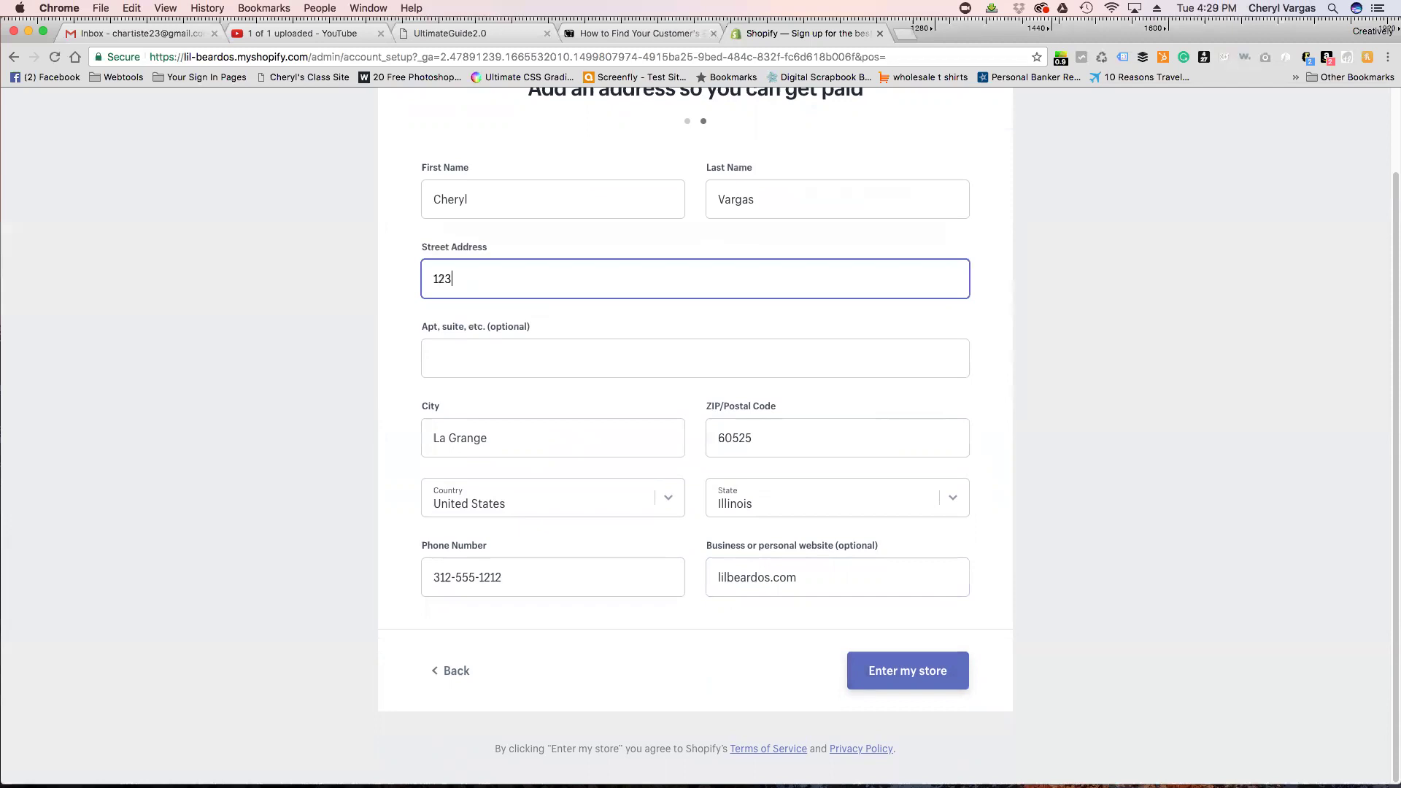
left_click(883, 662)
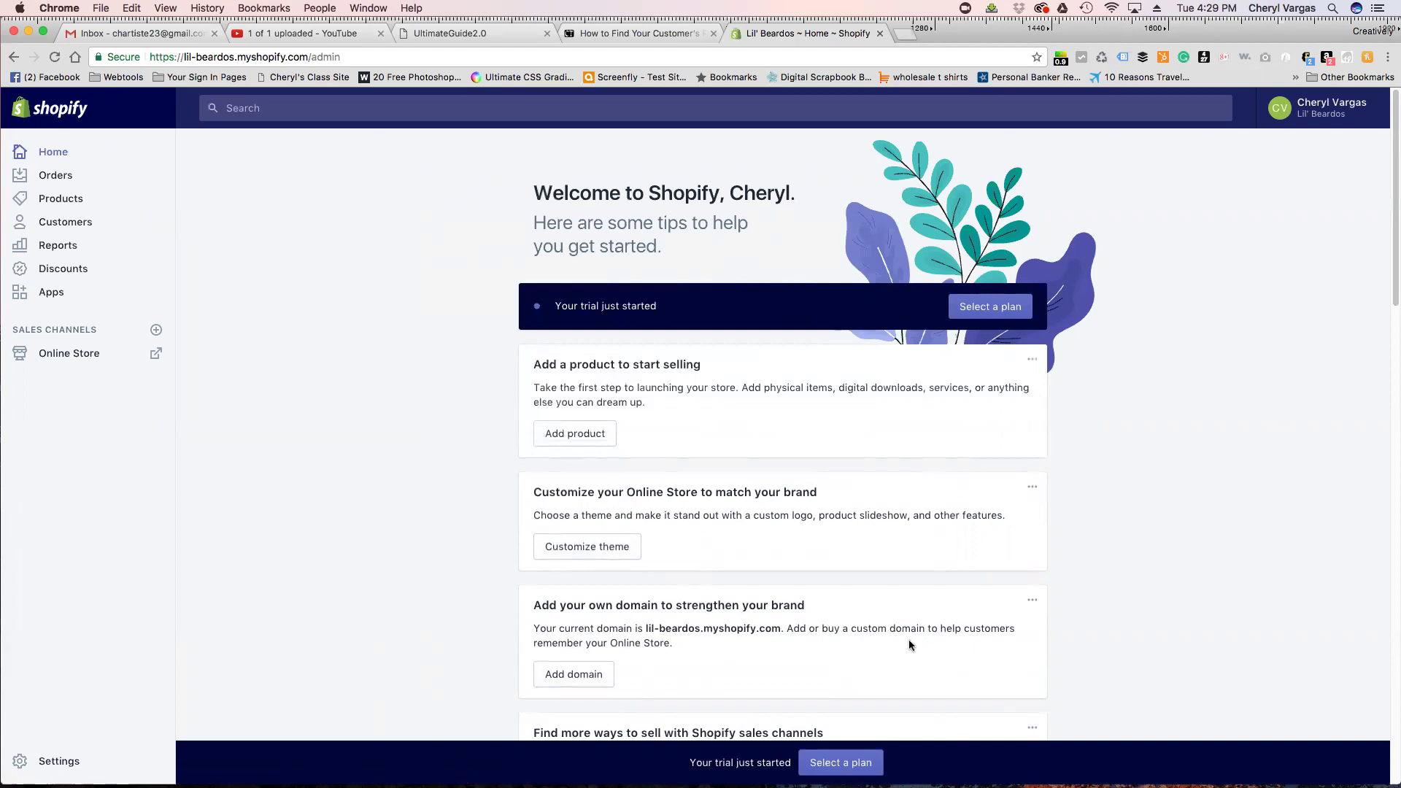
- From the admin home, open the store's plan choices
left_click(991, 313)
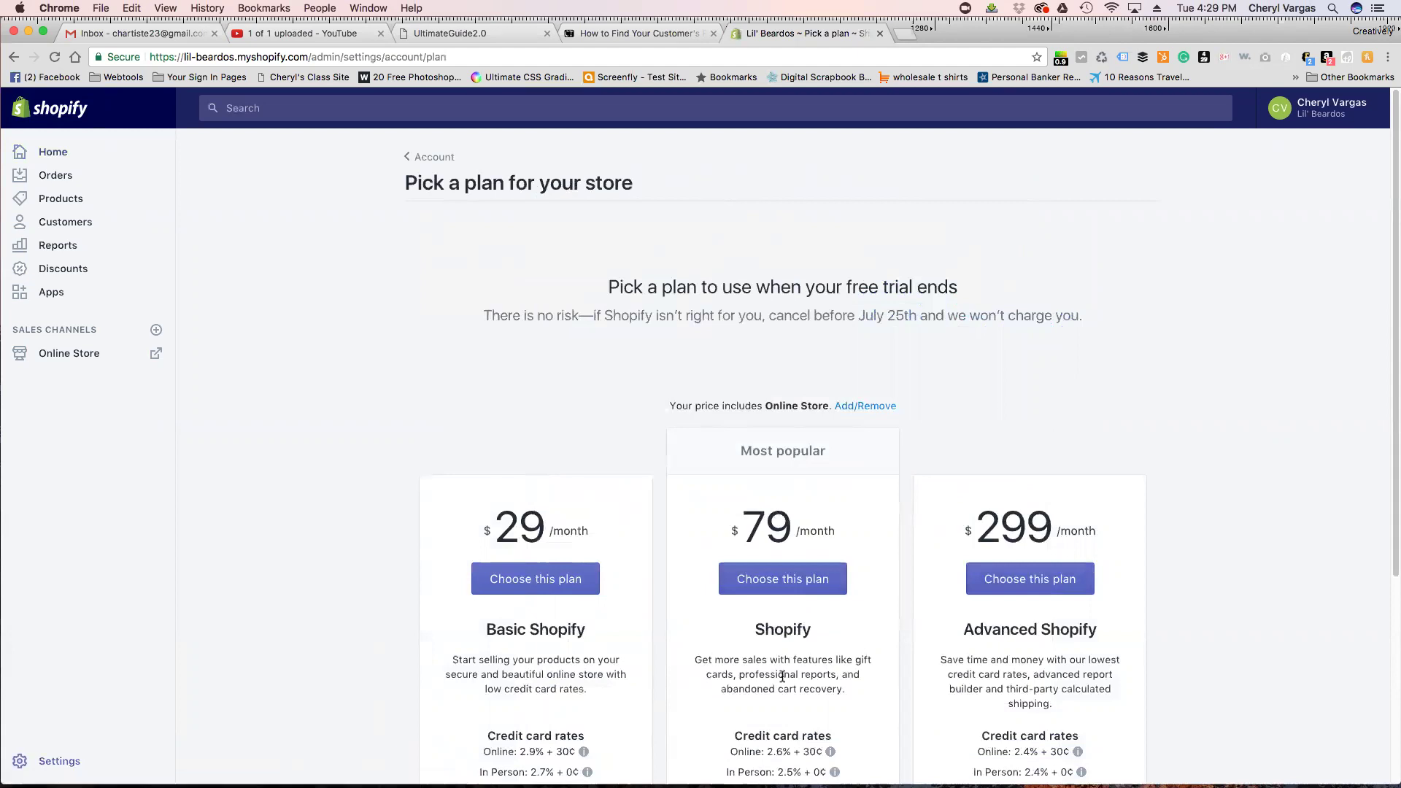
- Scroll through the Basic $29, Shopify $79 and Advanced $299 plan cards and back up
scroll(777, 686, "down", 4)
scroll(759, 547, "up", 2)
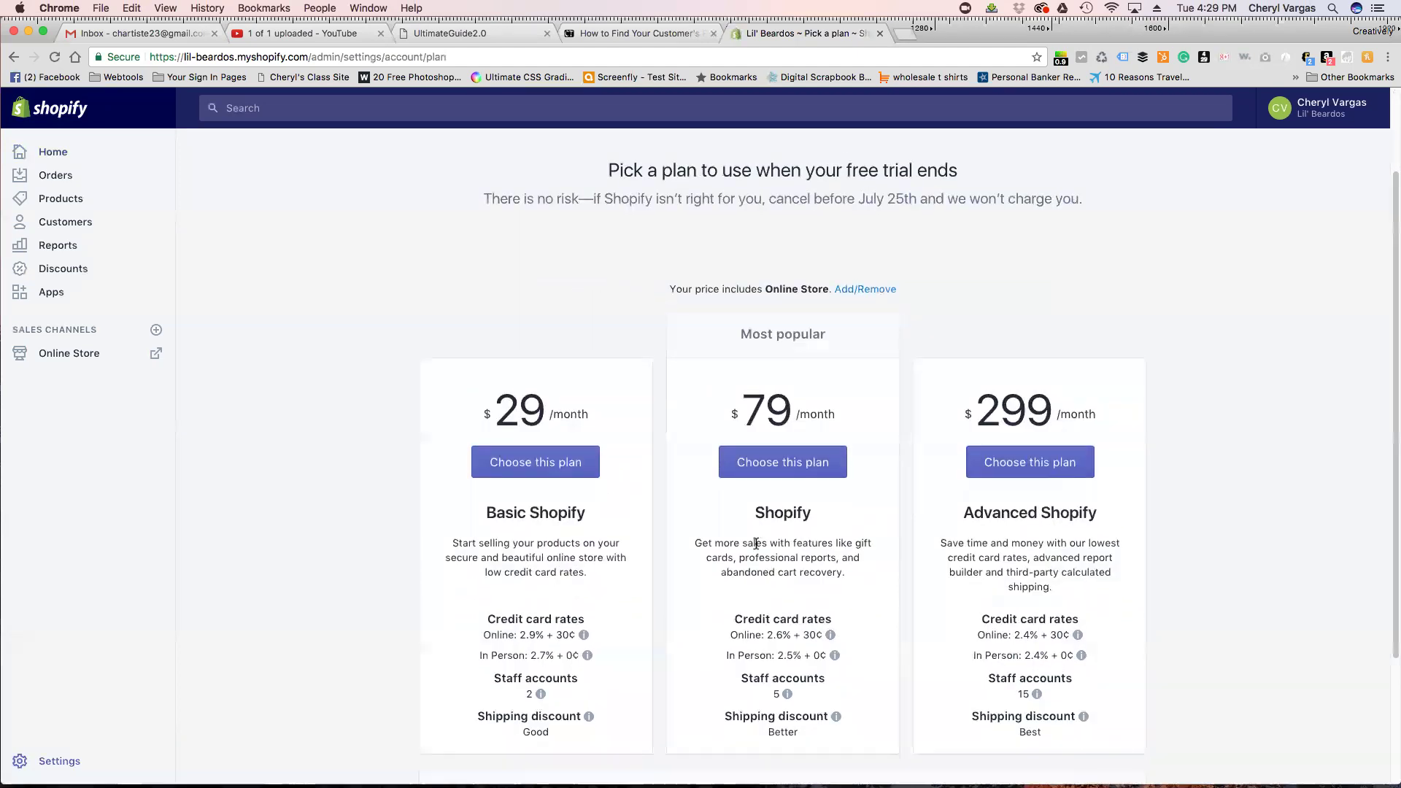
scroll(757, 545, "down", 1)
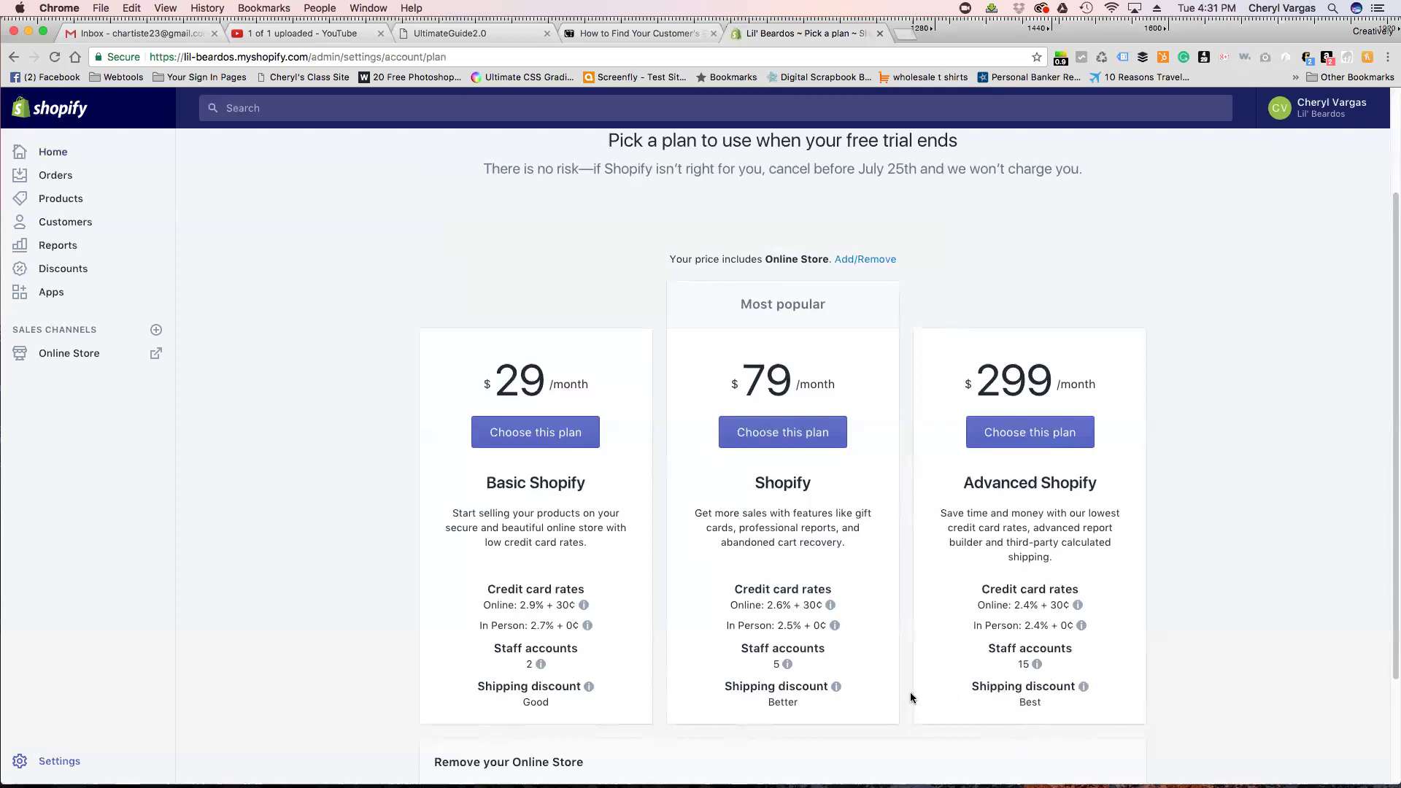
scroll(909, 693, "down", 3)
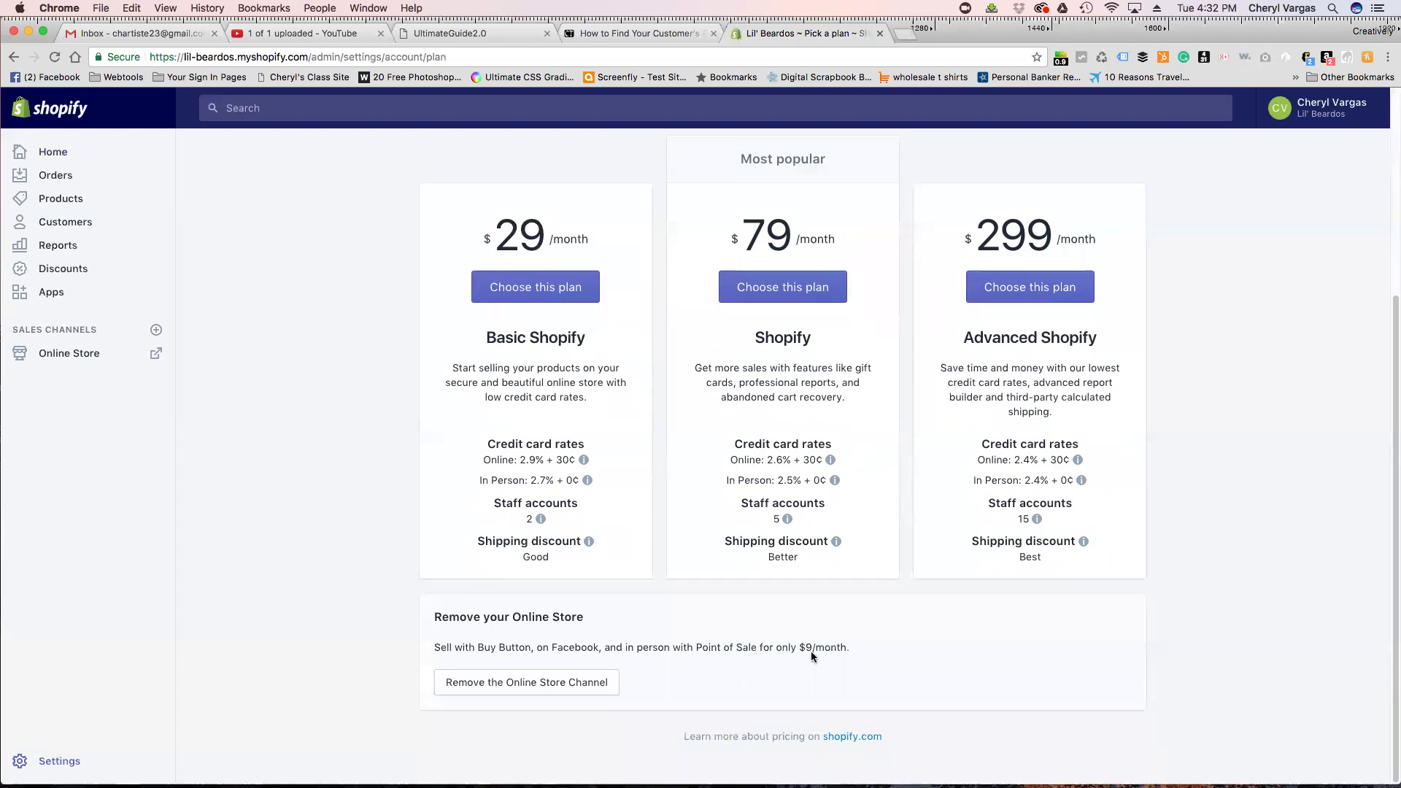
scroll(613, 444, "up", 5)
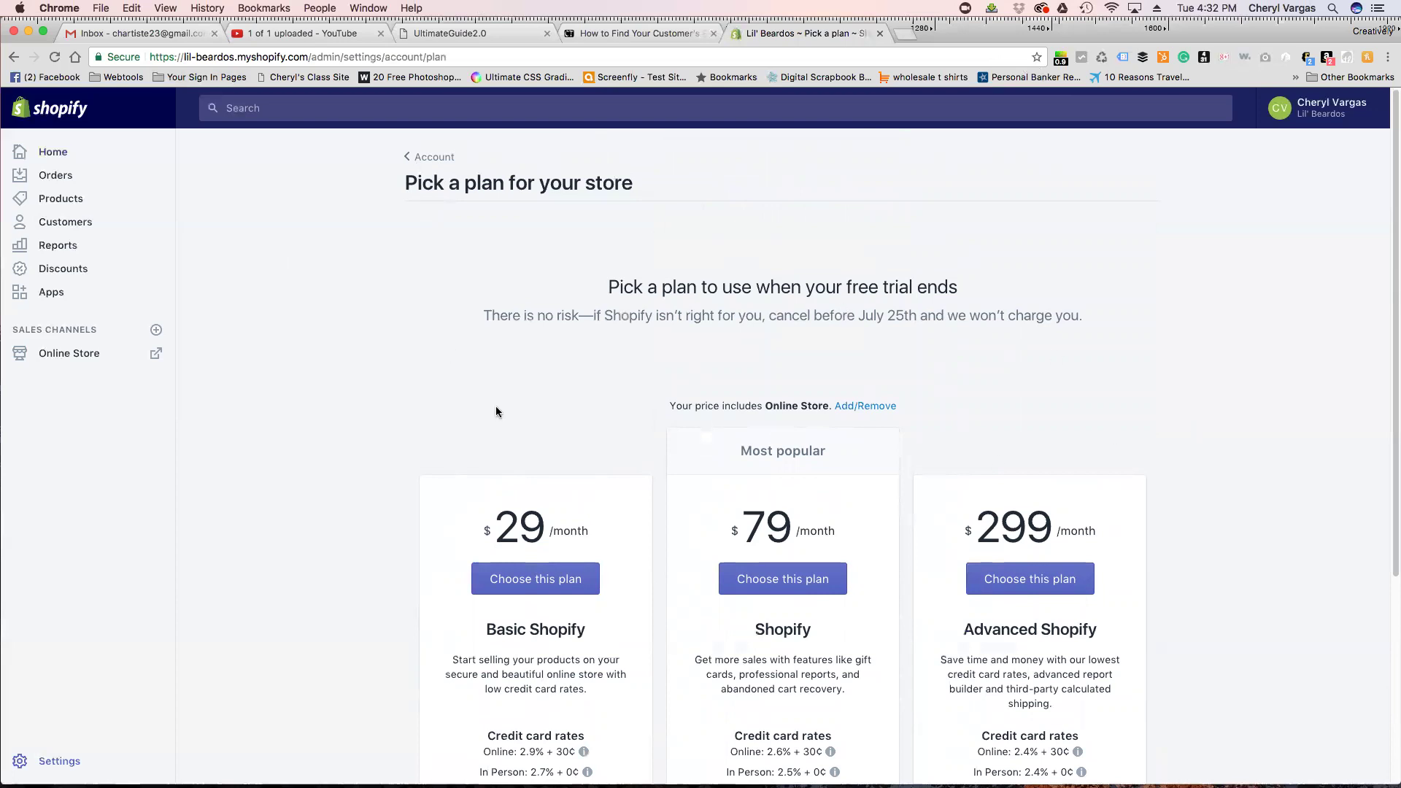
- Return to the admin home and open the Point of Sale sales channel details
left_click(58, 155)
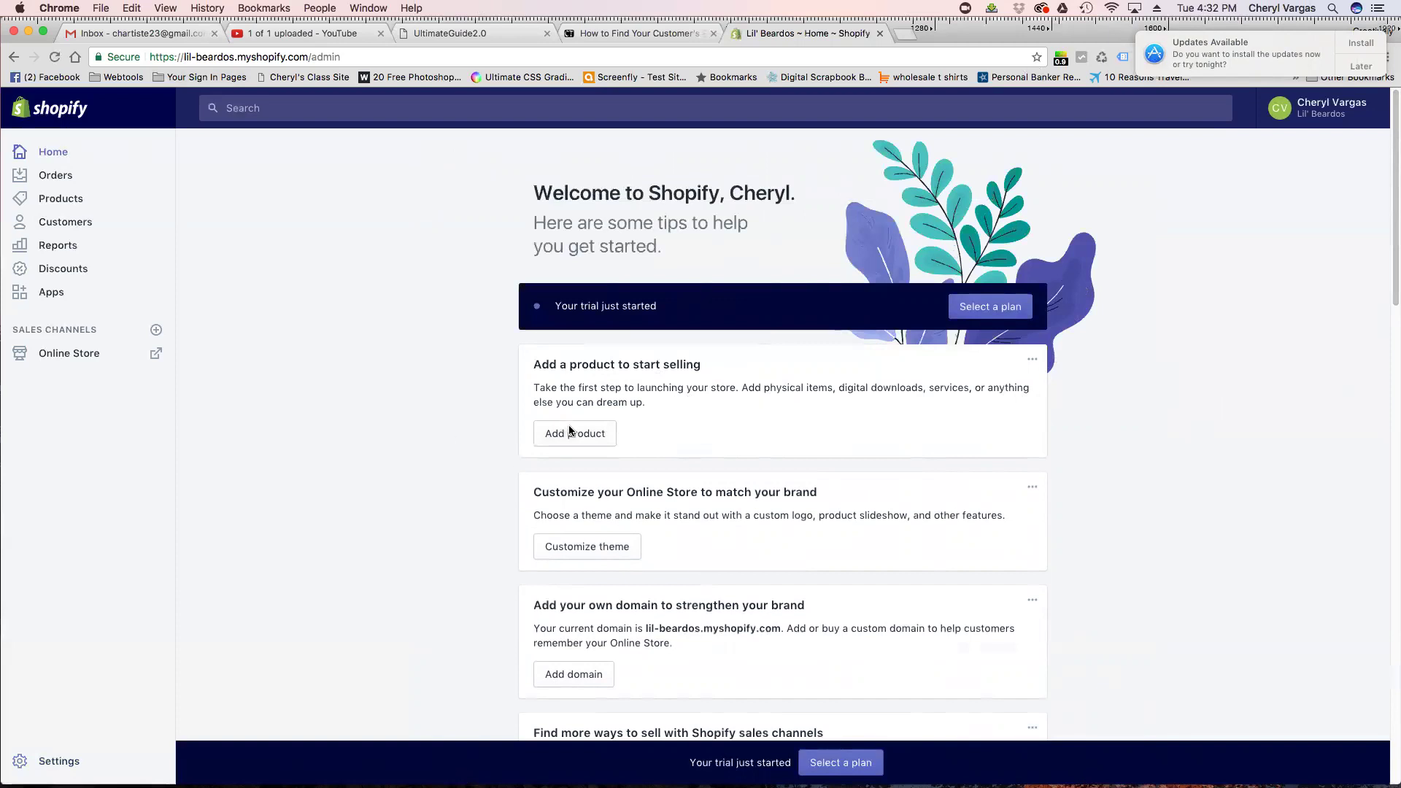
scroll(584, 476, "down", 4)
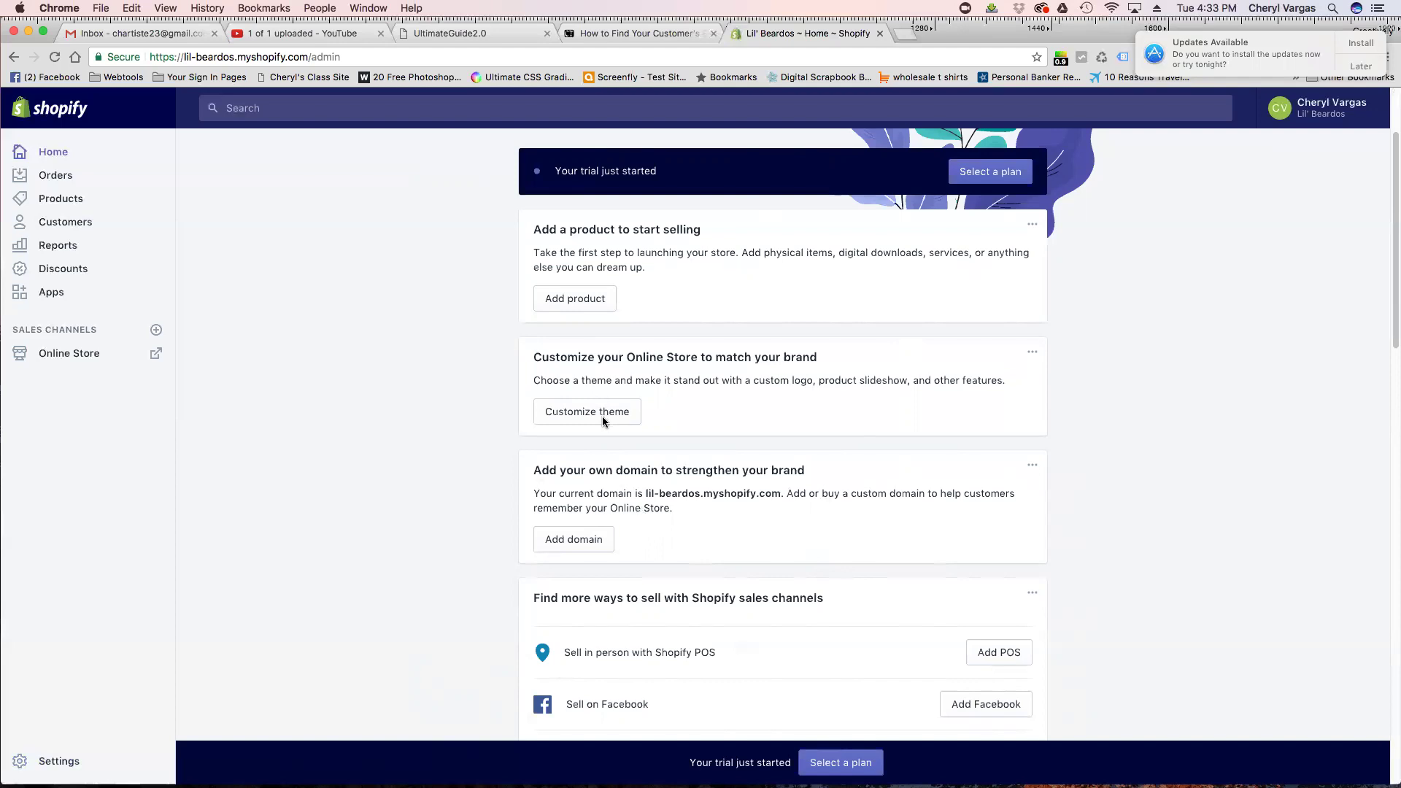
scroll(603, 424, "down", 5)
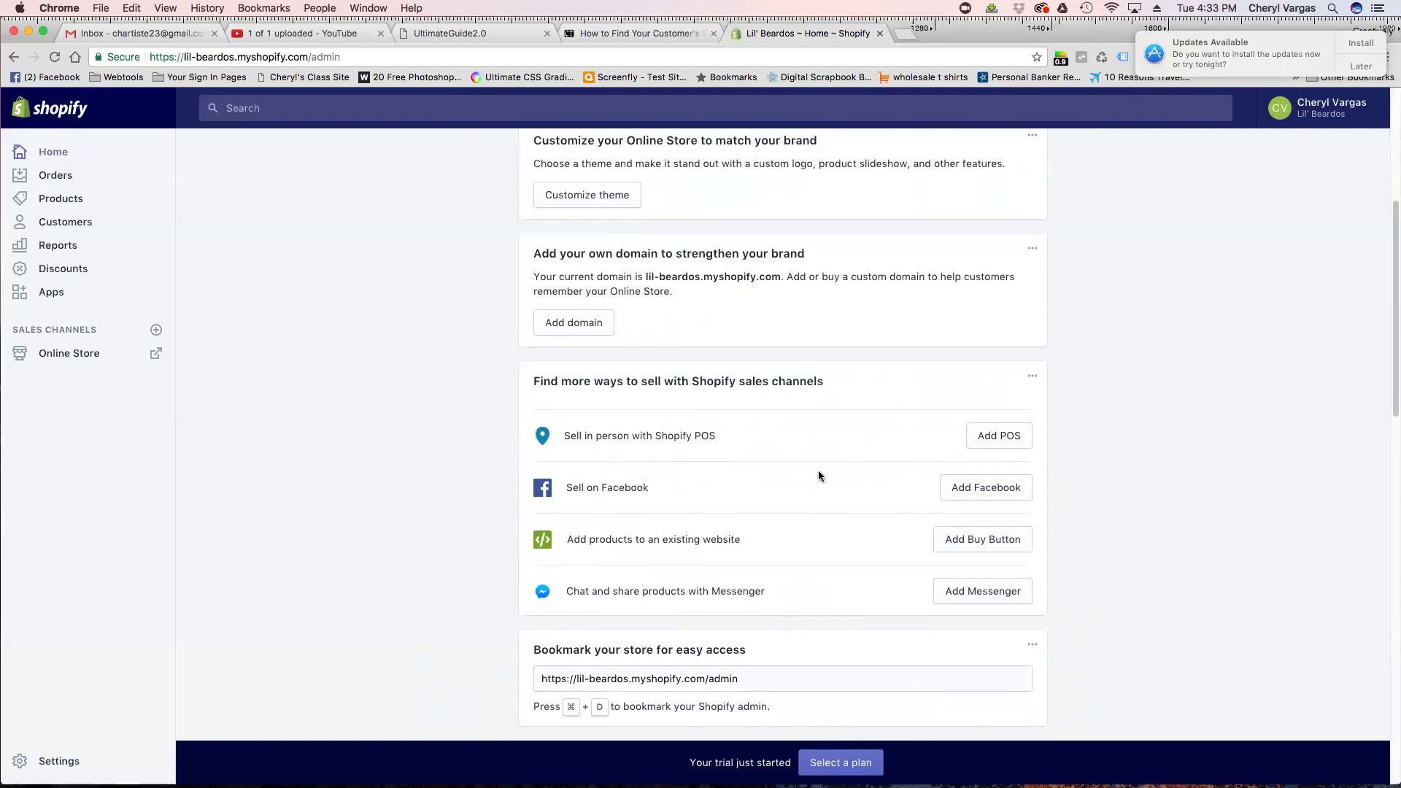
left_click(996, 441)
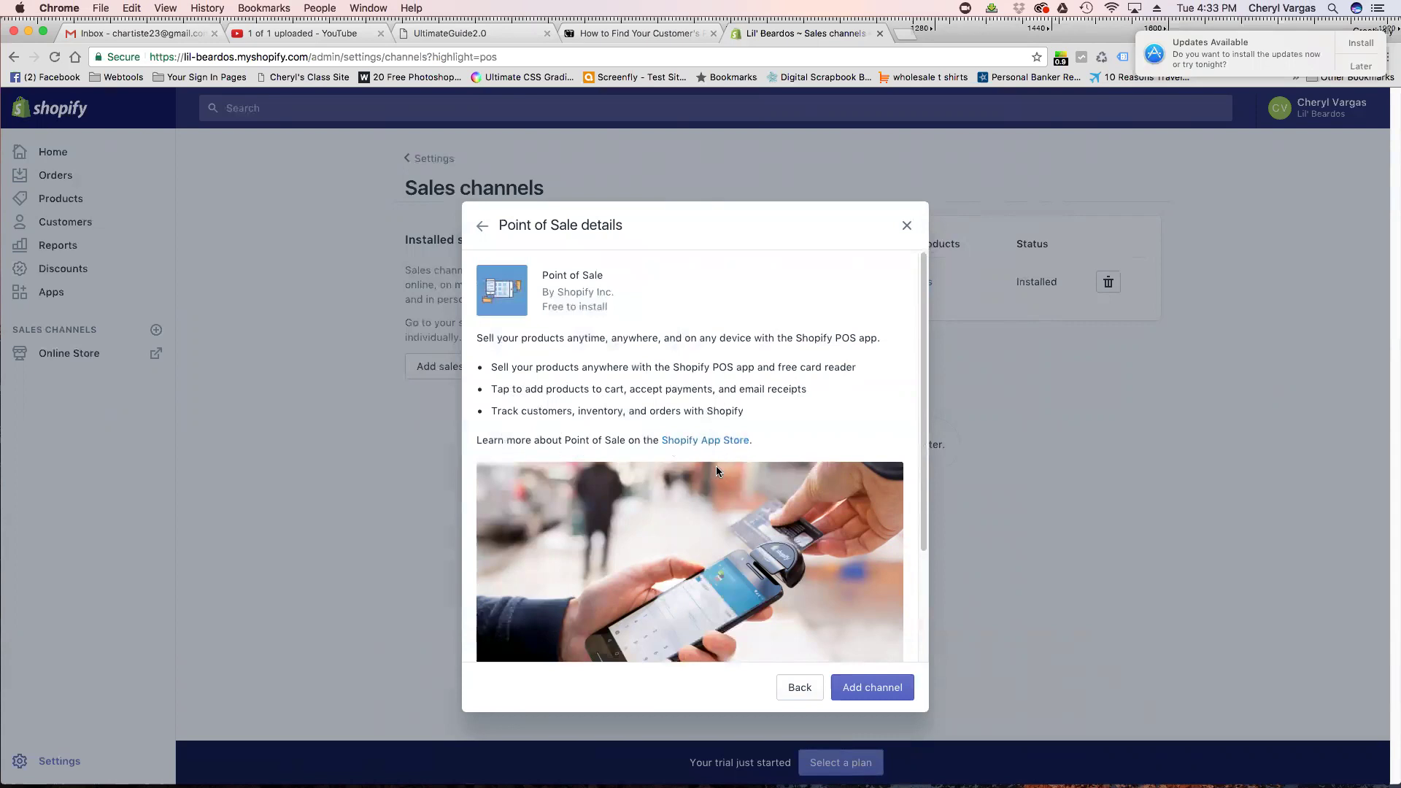
- Look over the Point of Sale details and close them without adding the channel
scroll(886, 637, "down", 3)
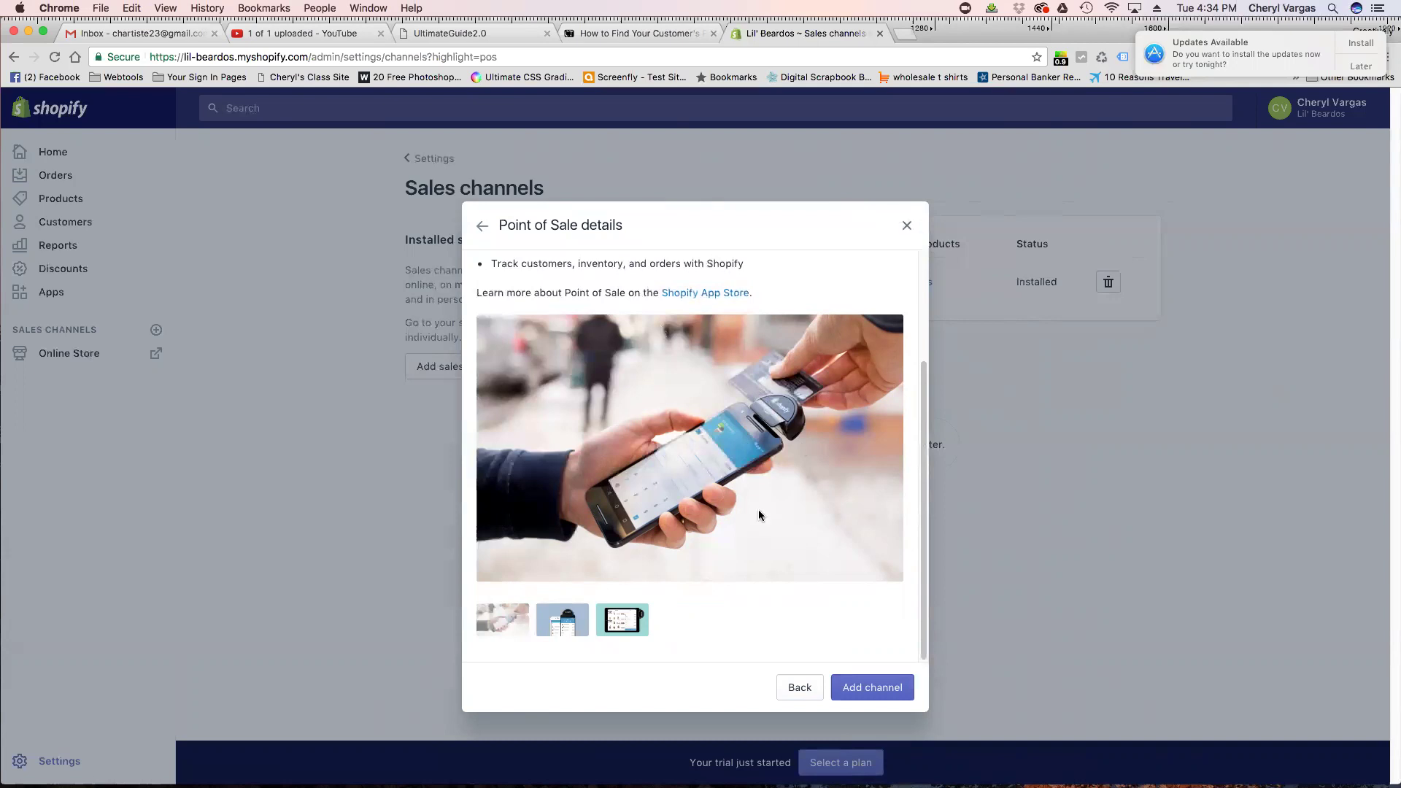
left_click(907, 228)
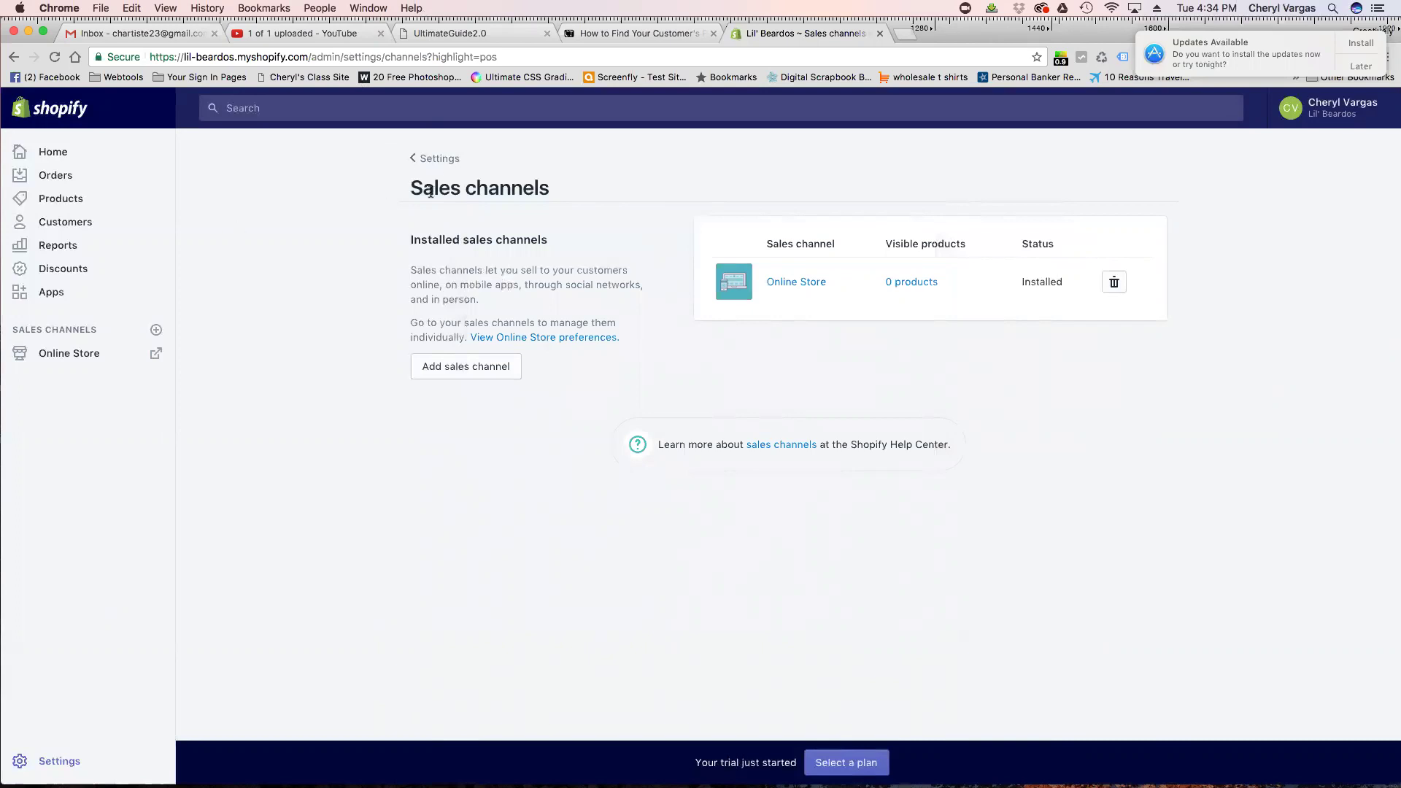
- Review the admin home's setup tip cards, then choose Customize theme
left_click(83, 154)
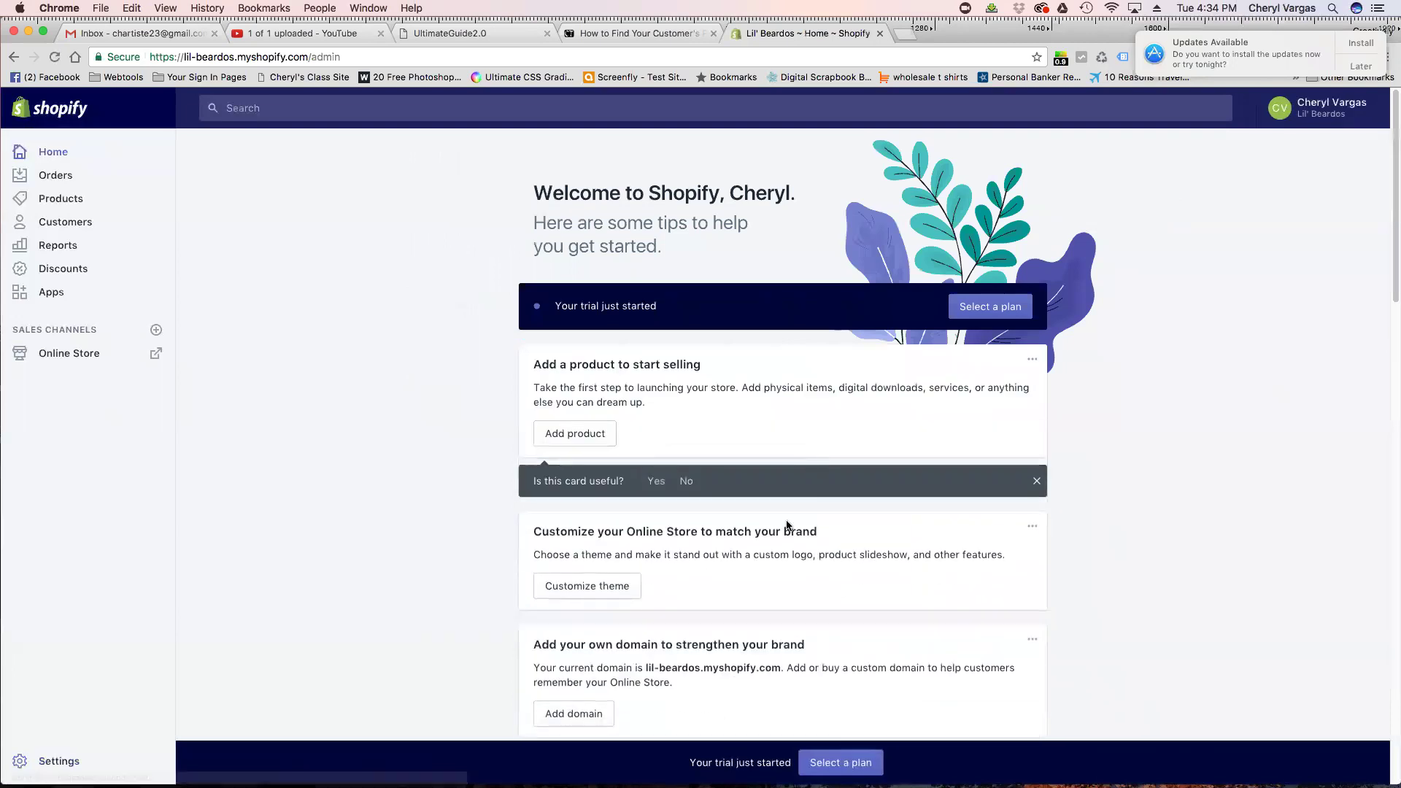
scroll(783, 523, "down", 4)
scroll(783, 520, "down", 2)
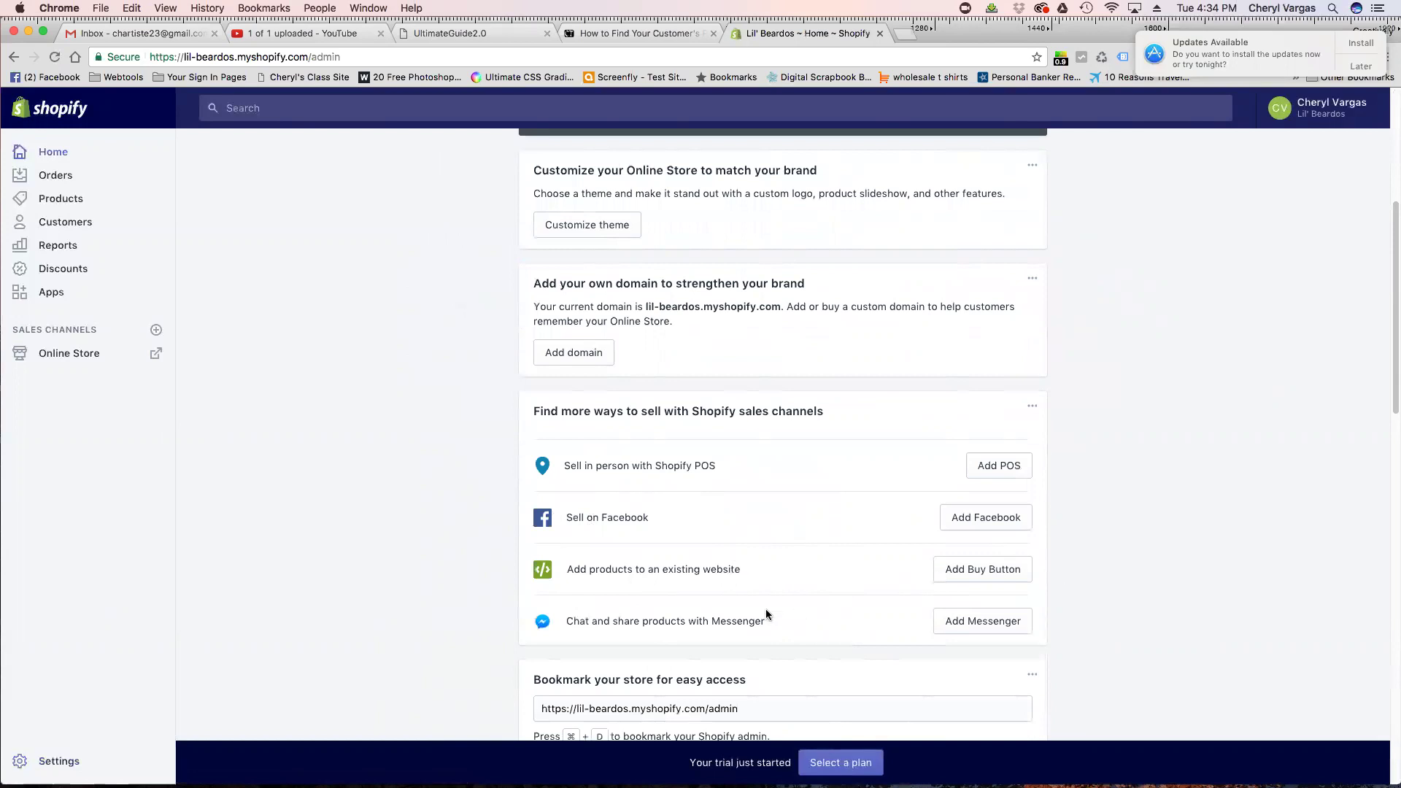
scroll(769, 676, "down", 5)
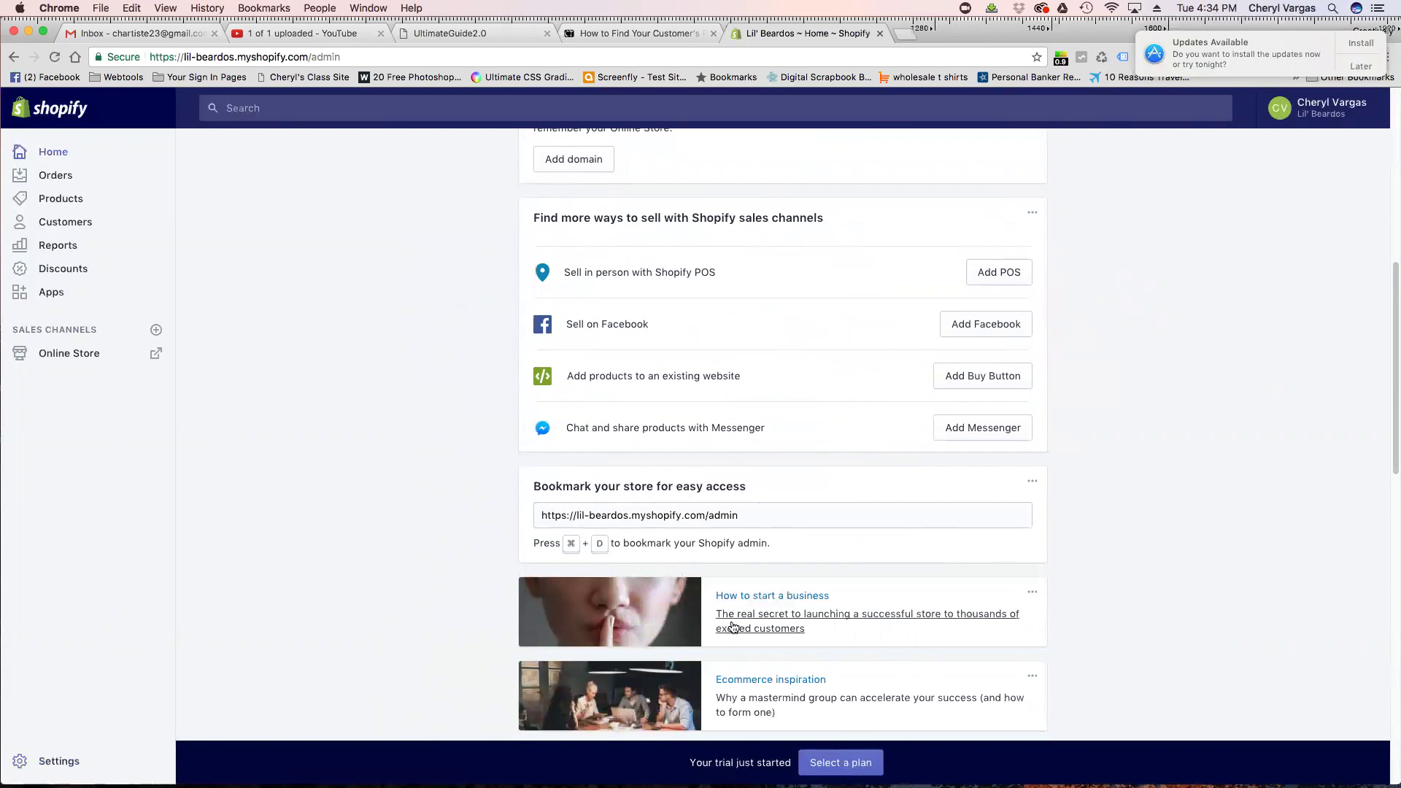
scroll(745, 631, "down", 5)
scroll(763, 562, "down", 12)
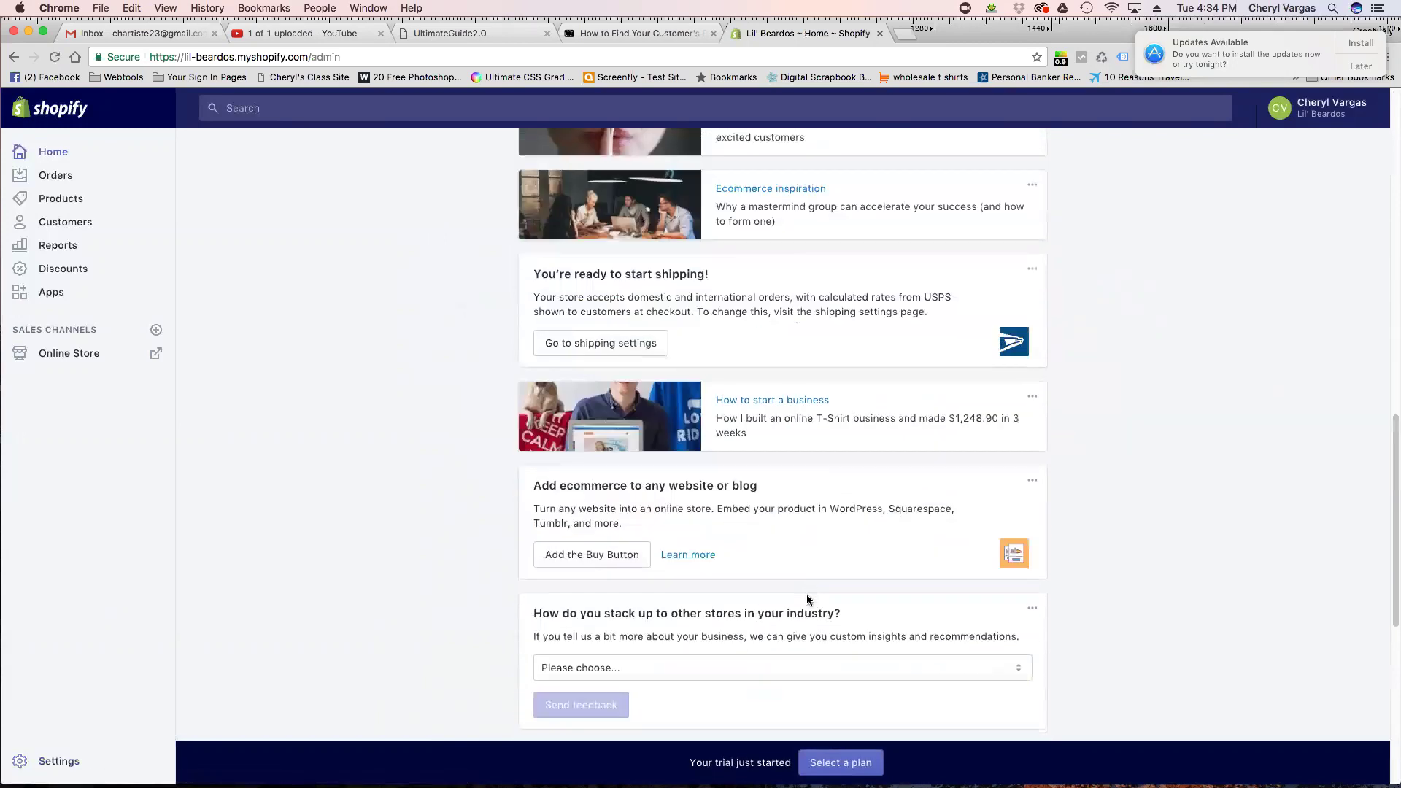
scroll(802, 606, "up", 2)
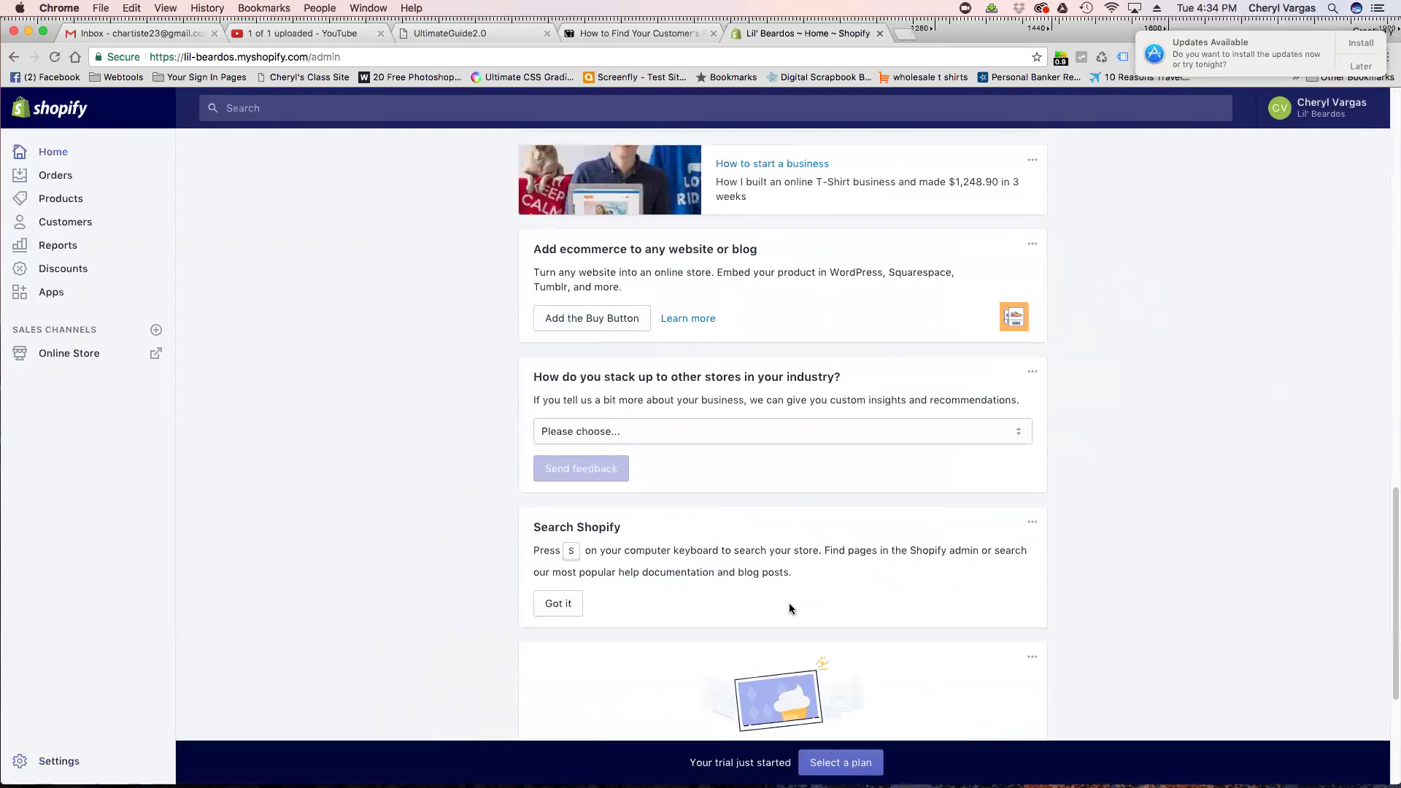
scroll(790, 602, "down", 6)
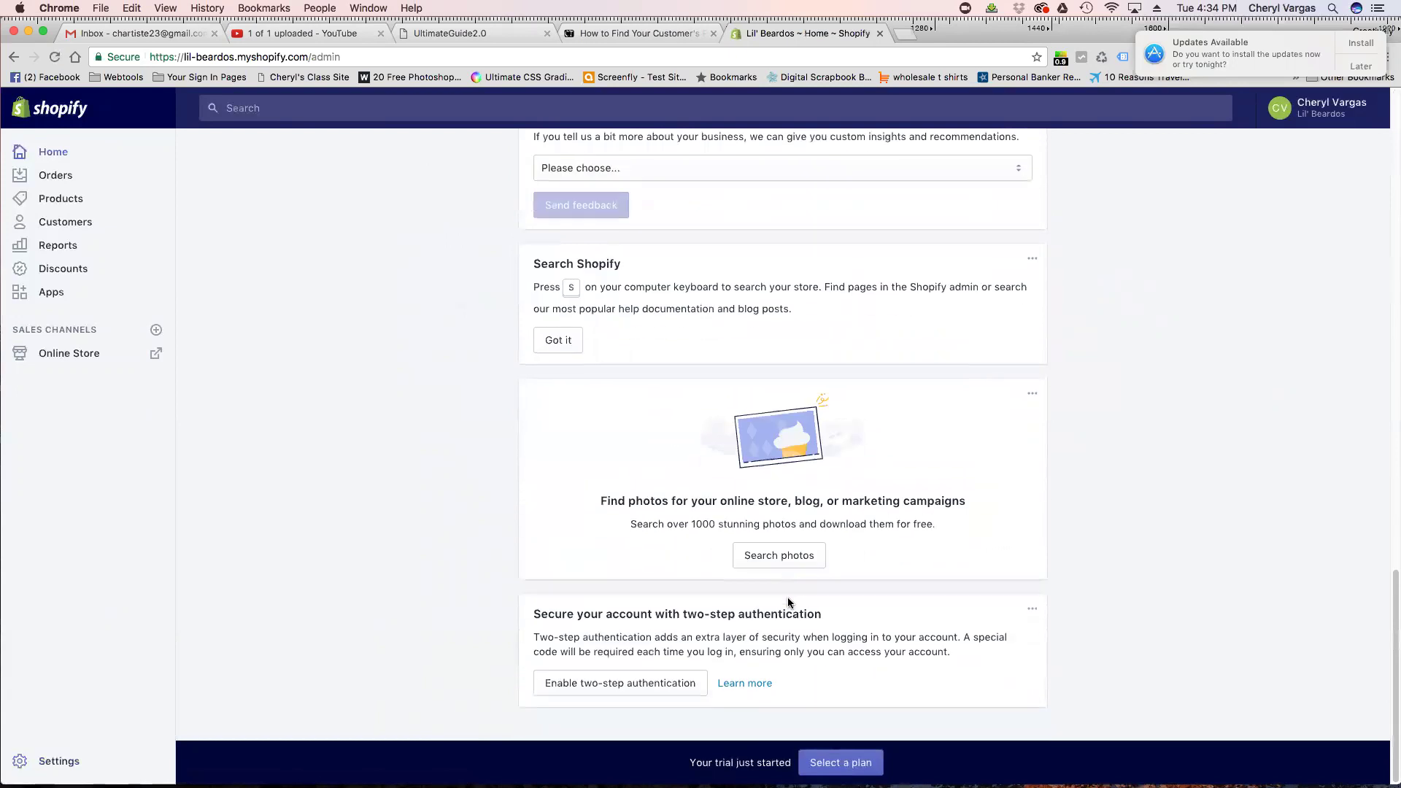
scroll(788, 599, "up", 20)
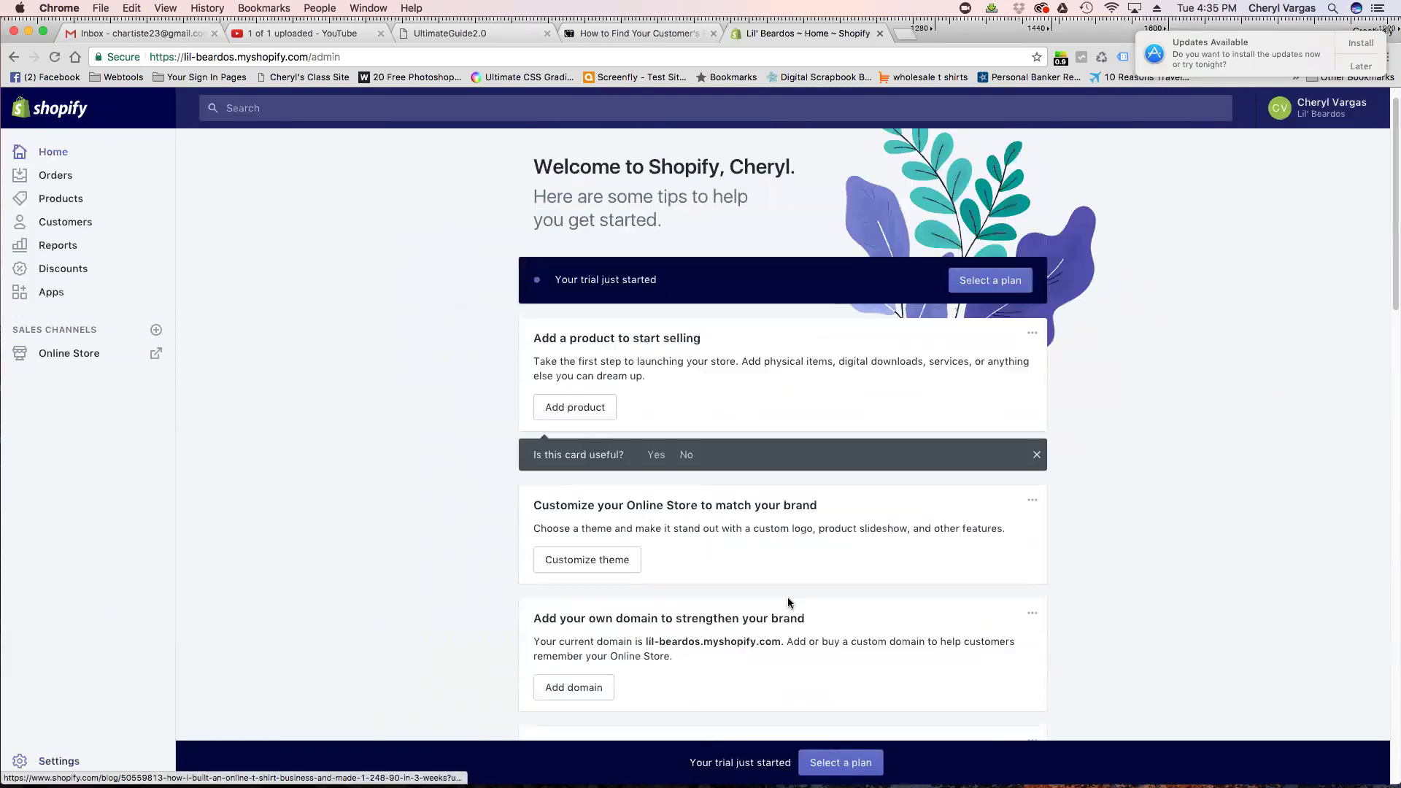
scroll(782, 596, "down", 4)
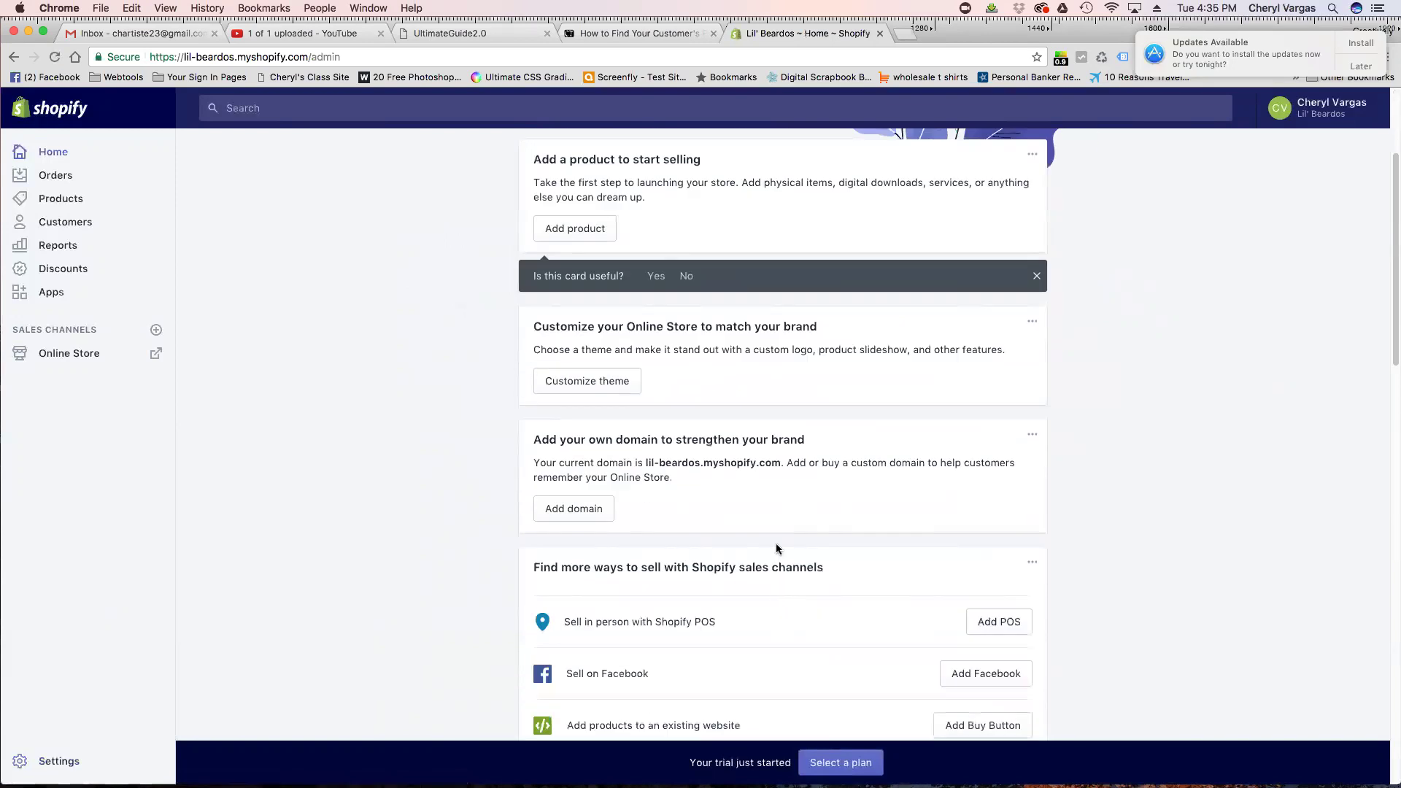
left_click(563, 382)
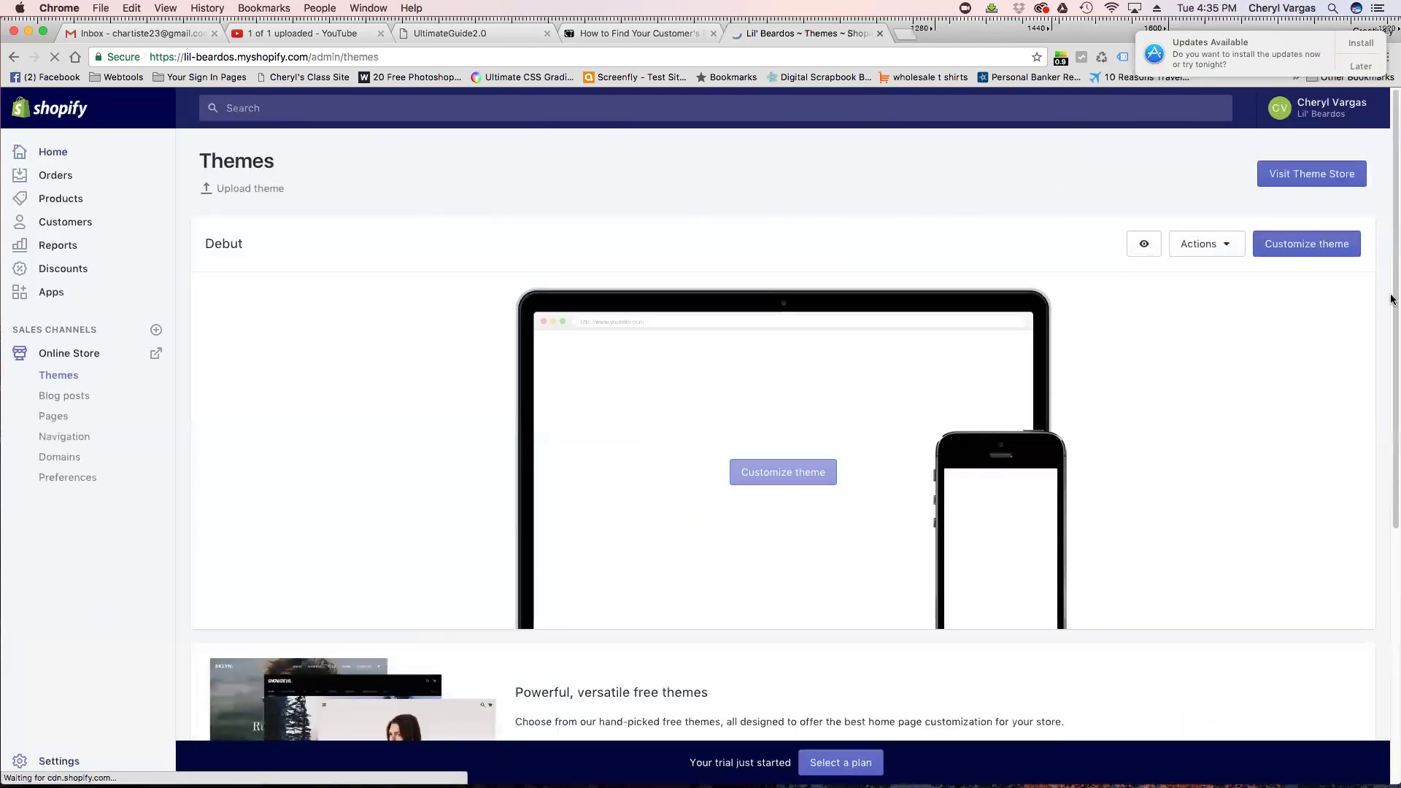
- Launch the theme editor for the current Debut theme from the Themes page
mouse_move(1007, 391)
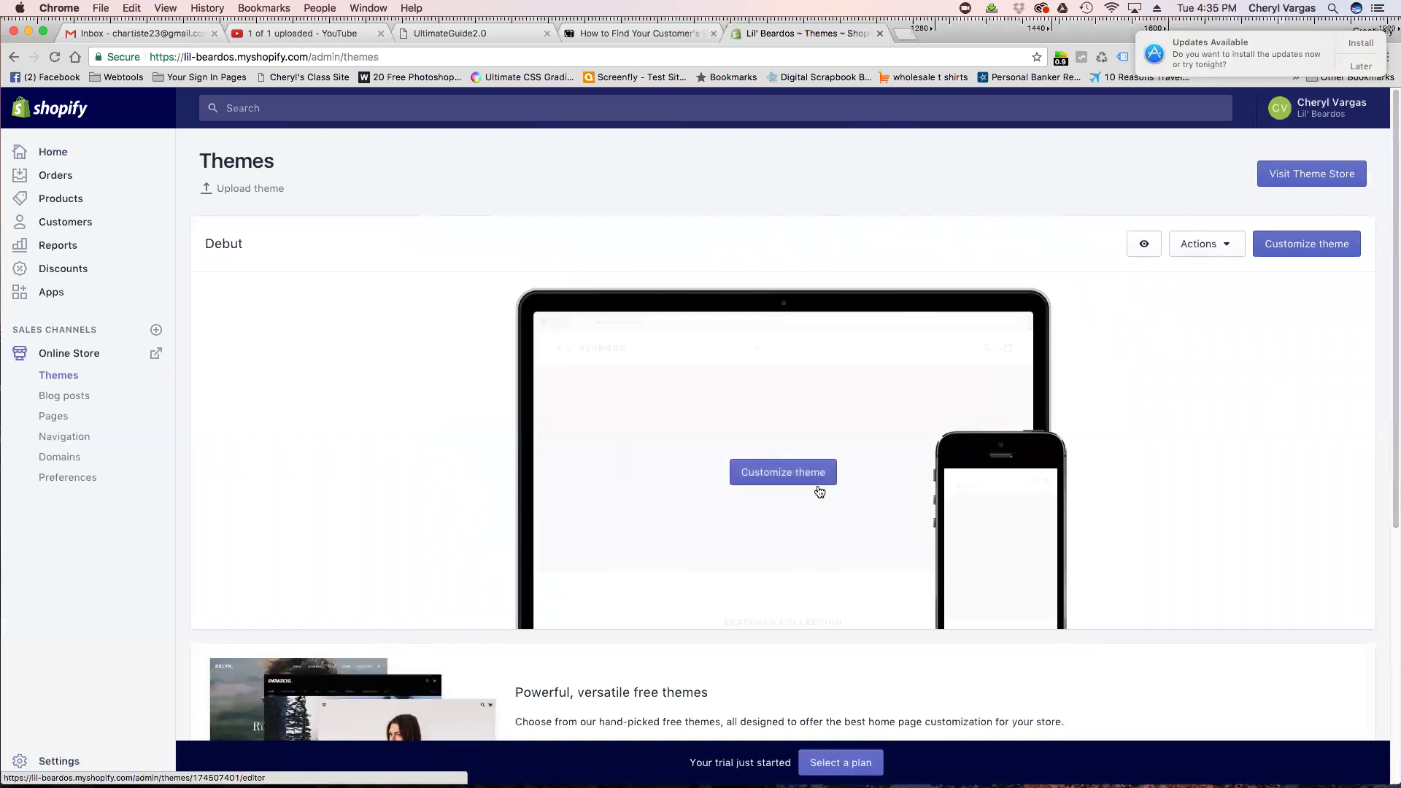
left_click(785, 476)
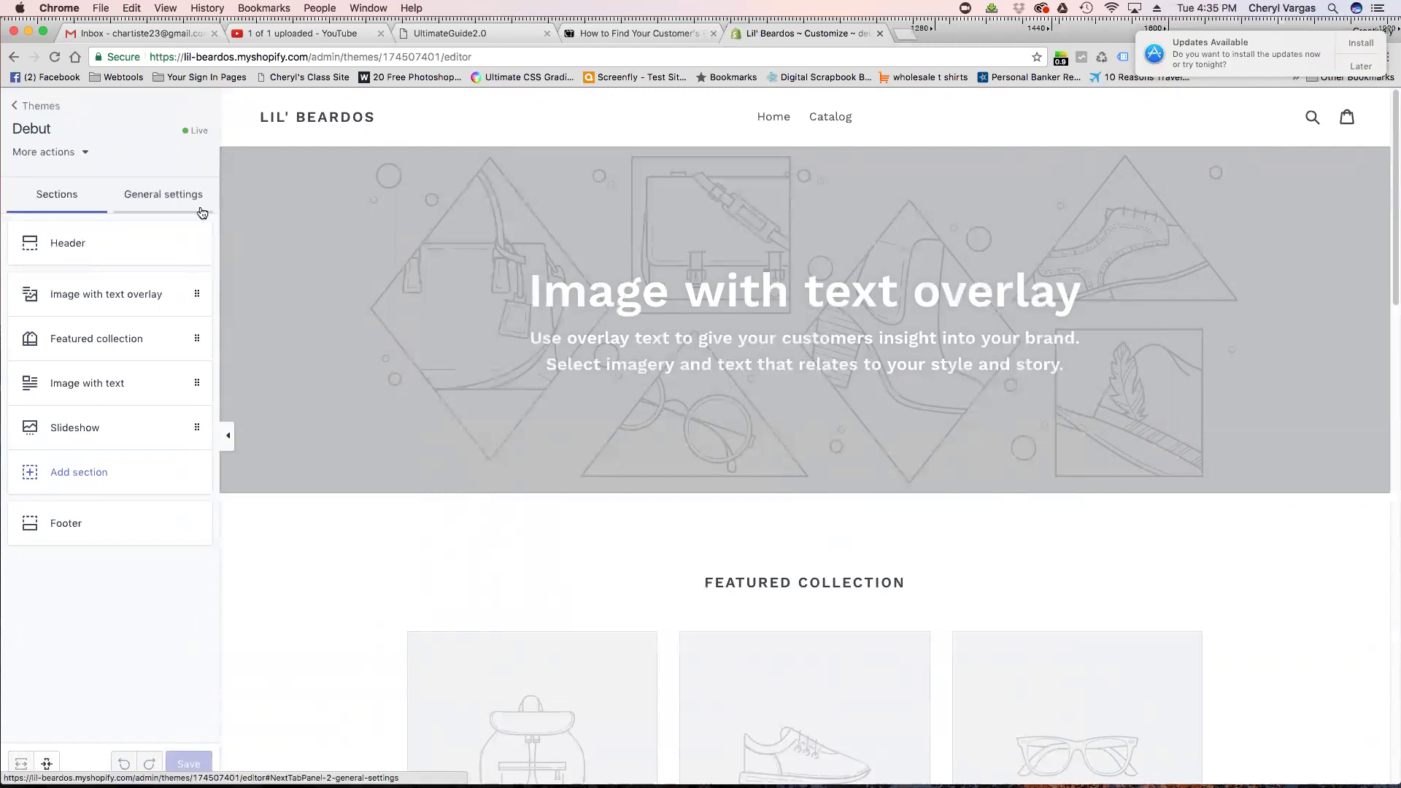
- Set the header announcement text to 'Testing One Two Three' and save it
left_click(68, 249)
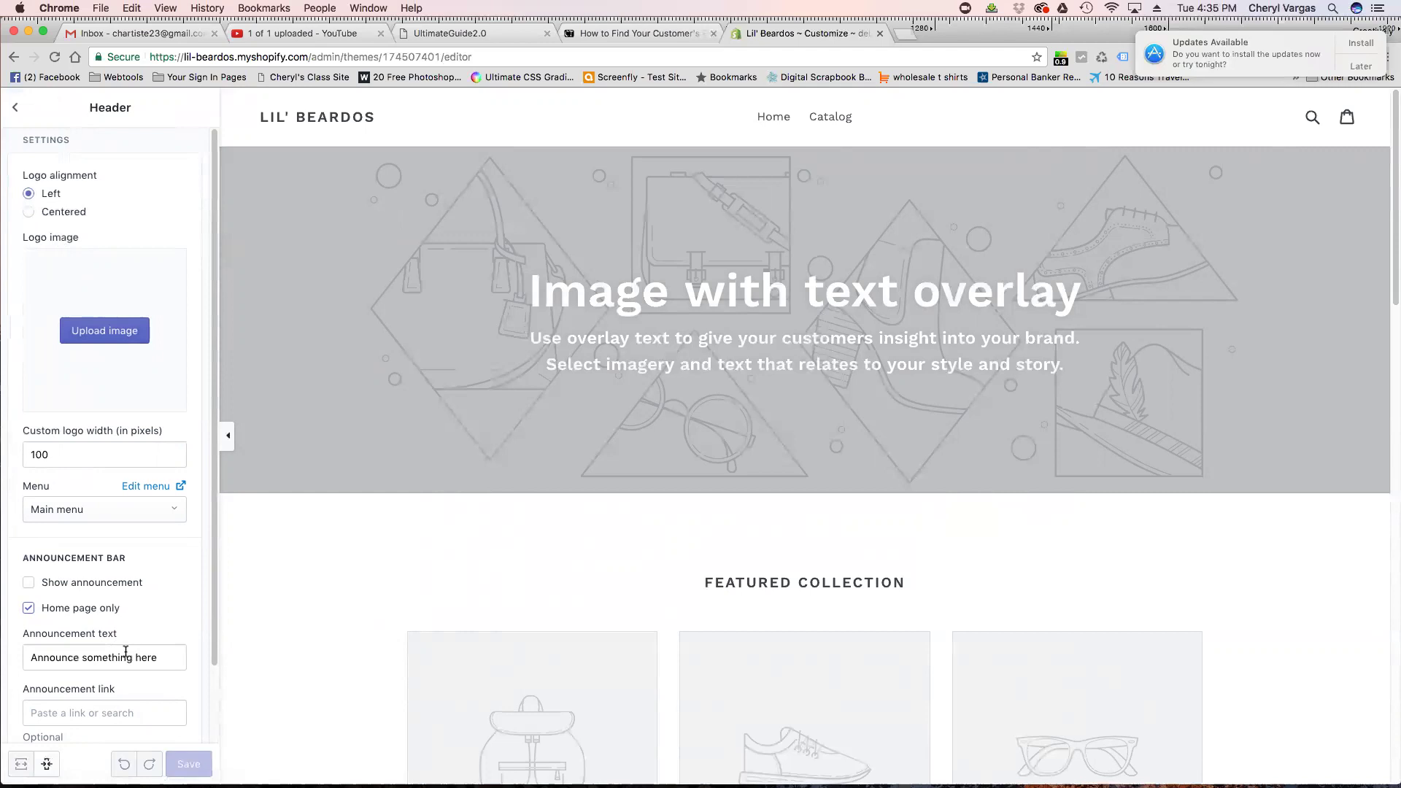
triple_click(126, 652)
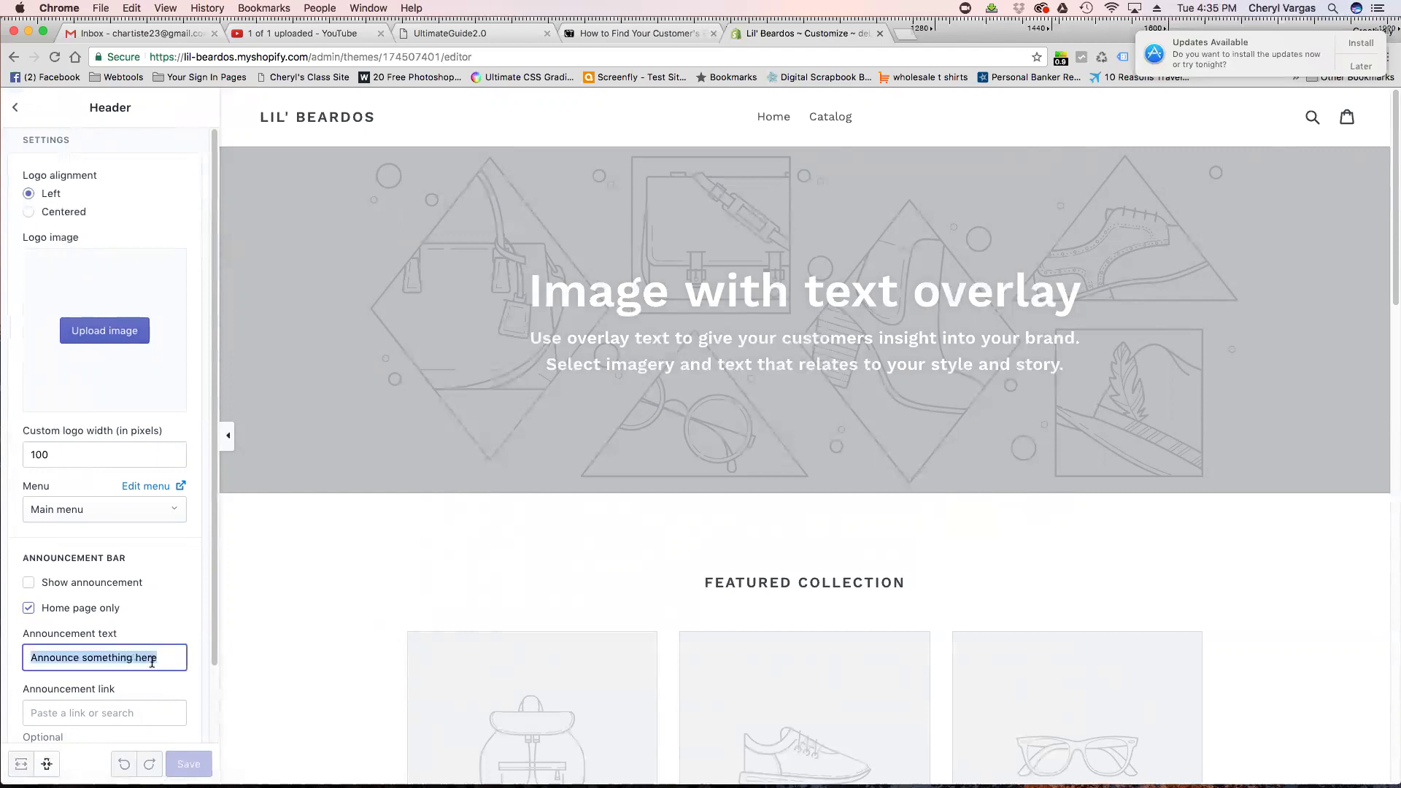
type("Testing One YT")
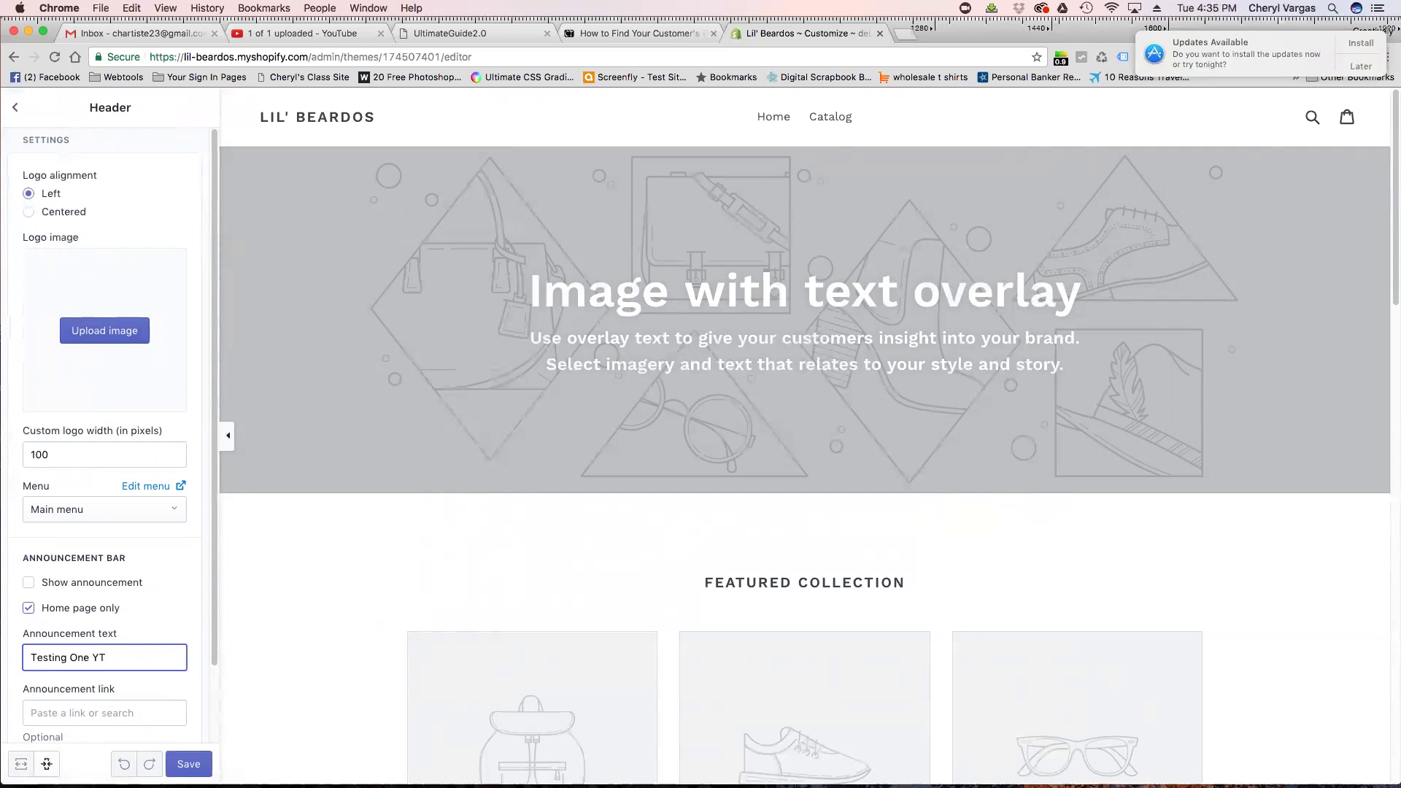
key("BackSpace")
key("BackSpace")
type("Two Three")
left_click(197, 764)
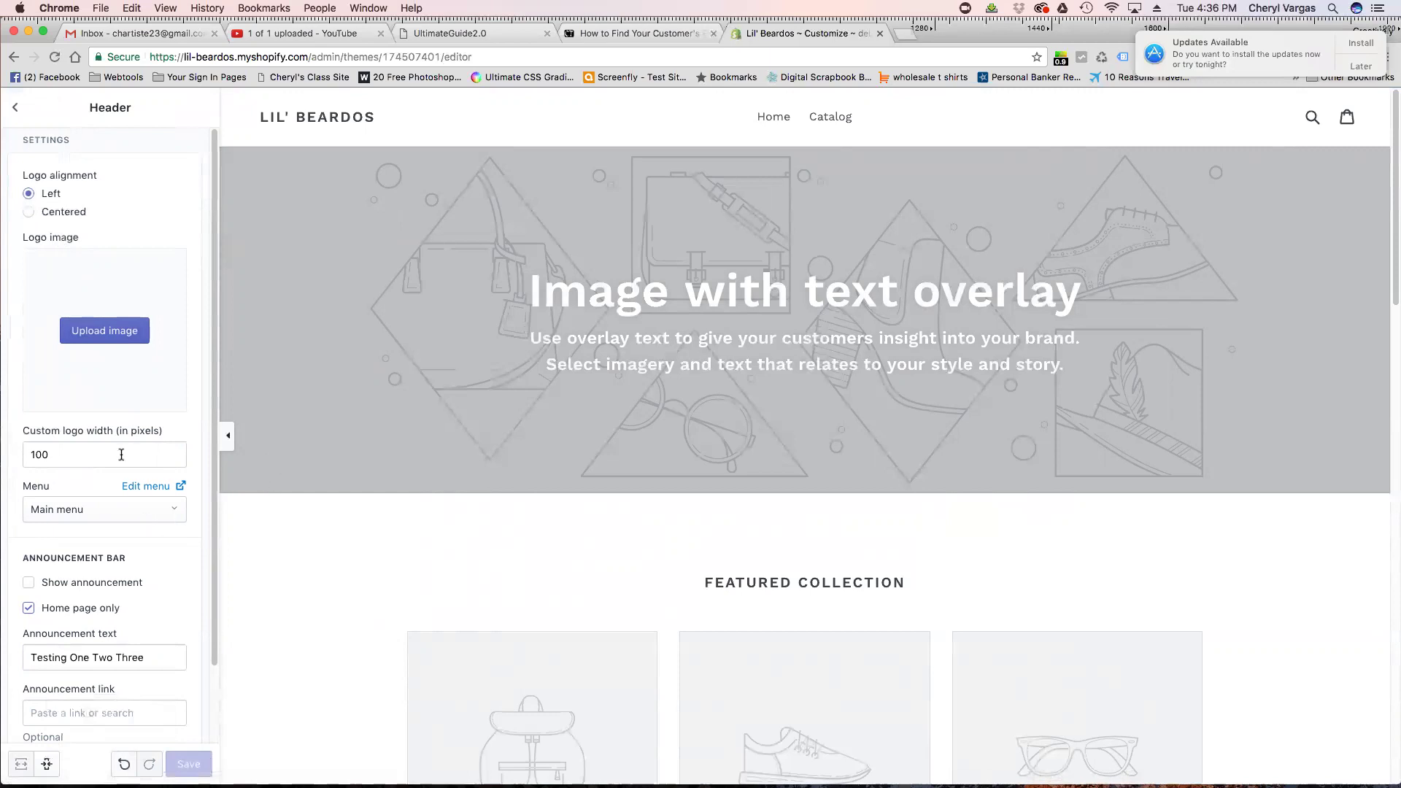
- Start uploading a header logo image from the computer
scroll(124, 612, "down", 1)
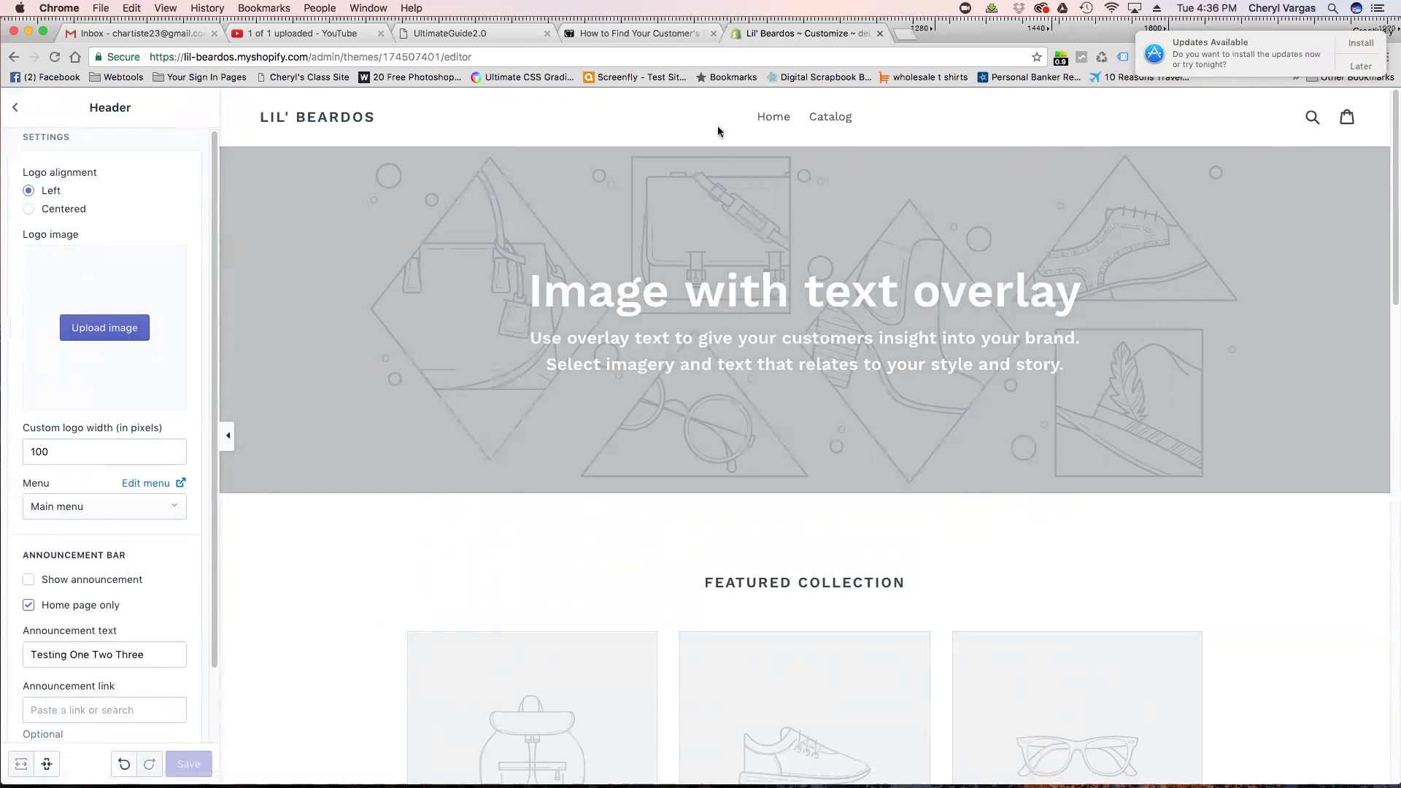
scroll(895, 590, "down", 5)
scroll(891, 597, "up", 5)
left_click(106, 335)
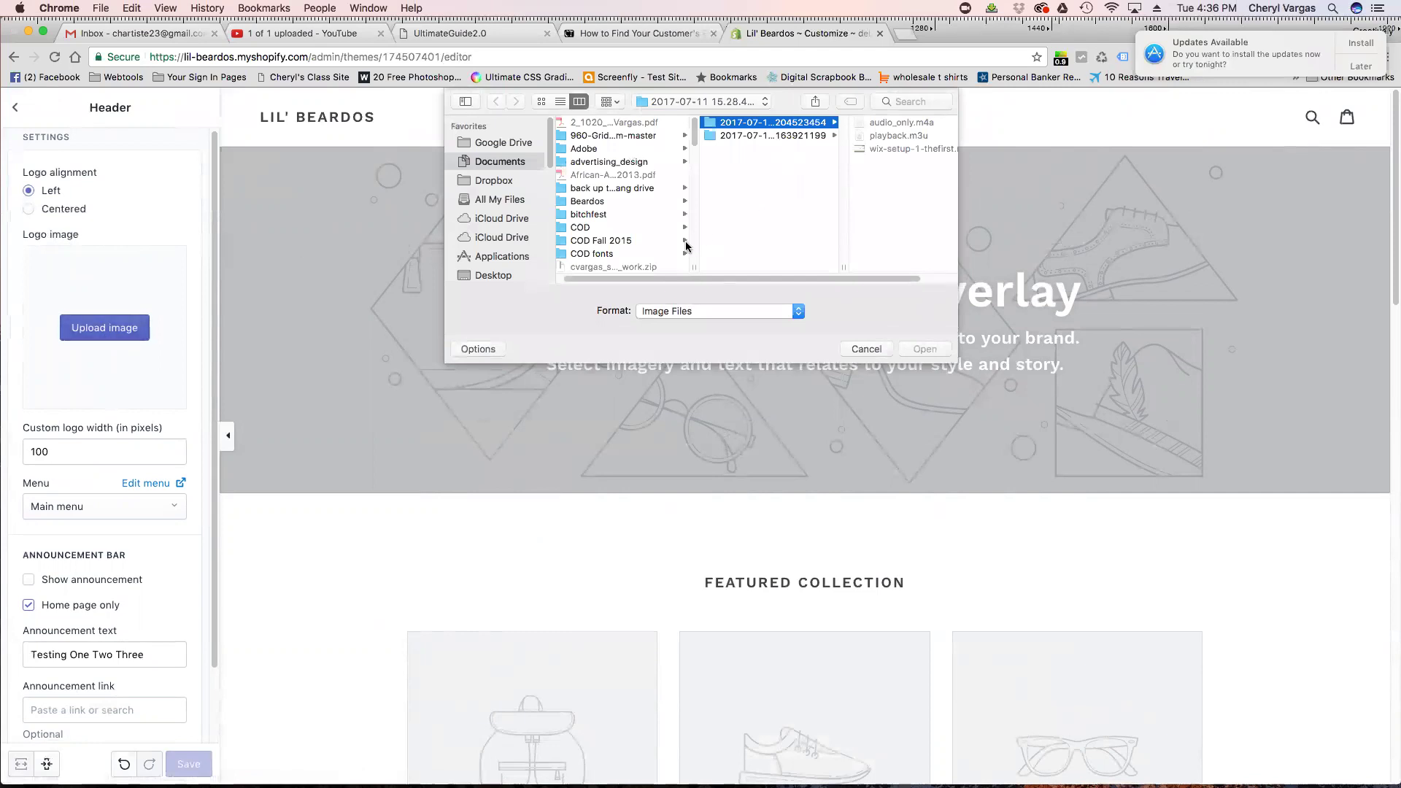
- Search all files for 'beardo' and upload beardoboys3.jpg as the header logo
left_click(904, 102)
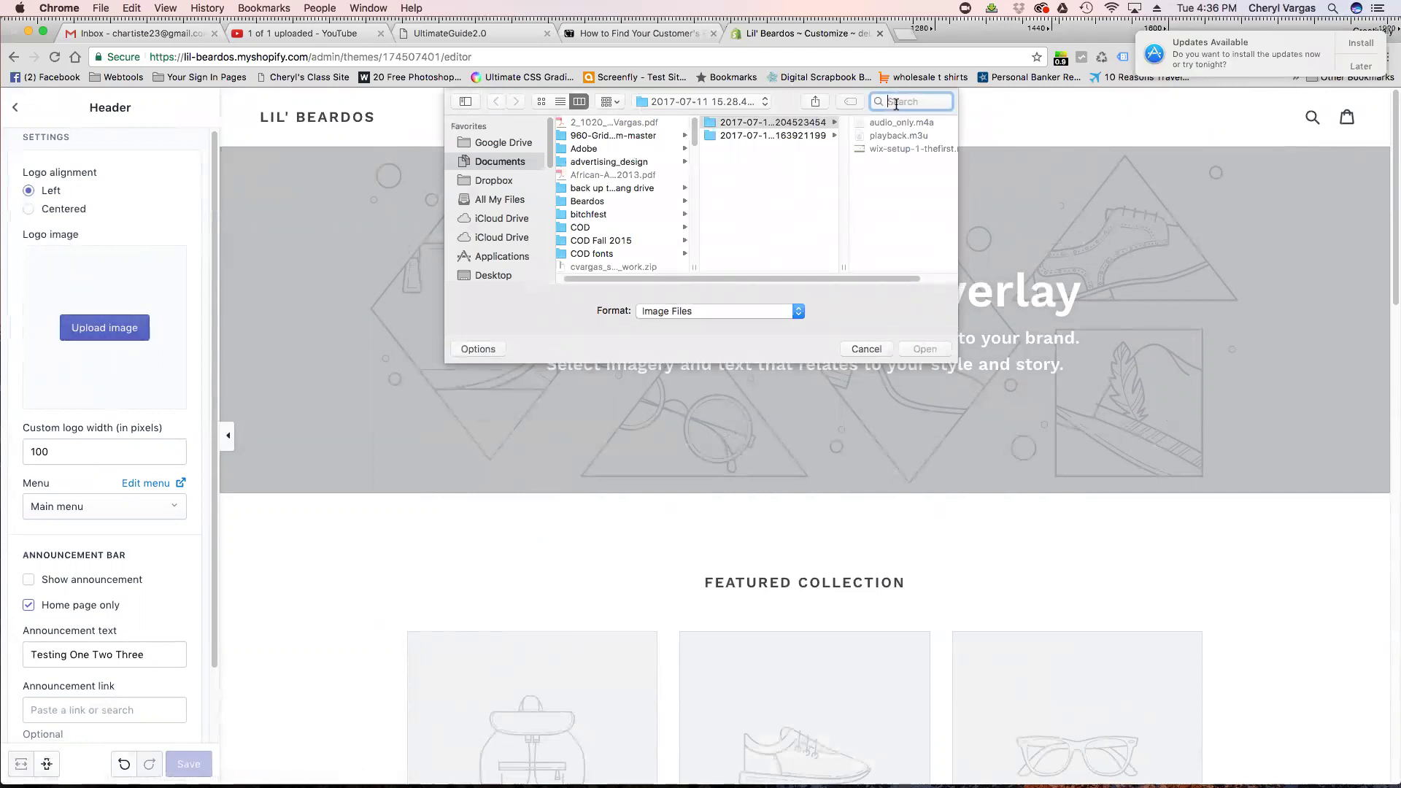
left_click(504, 200)
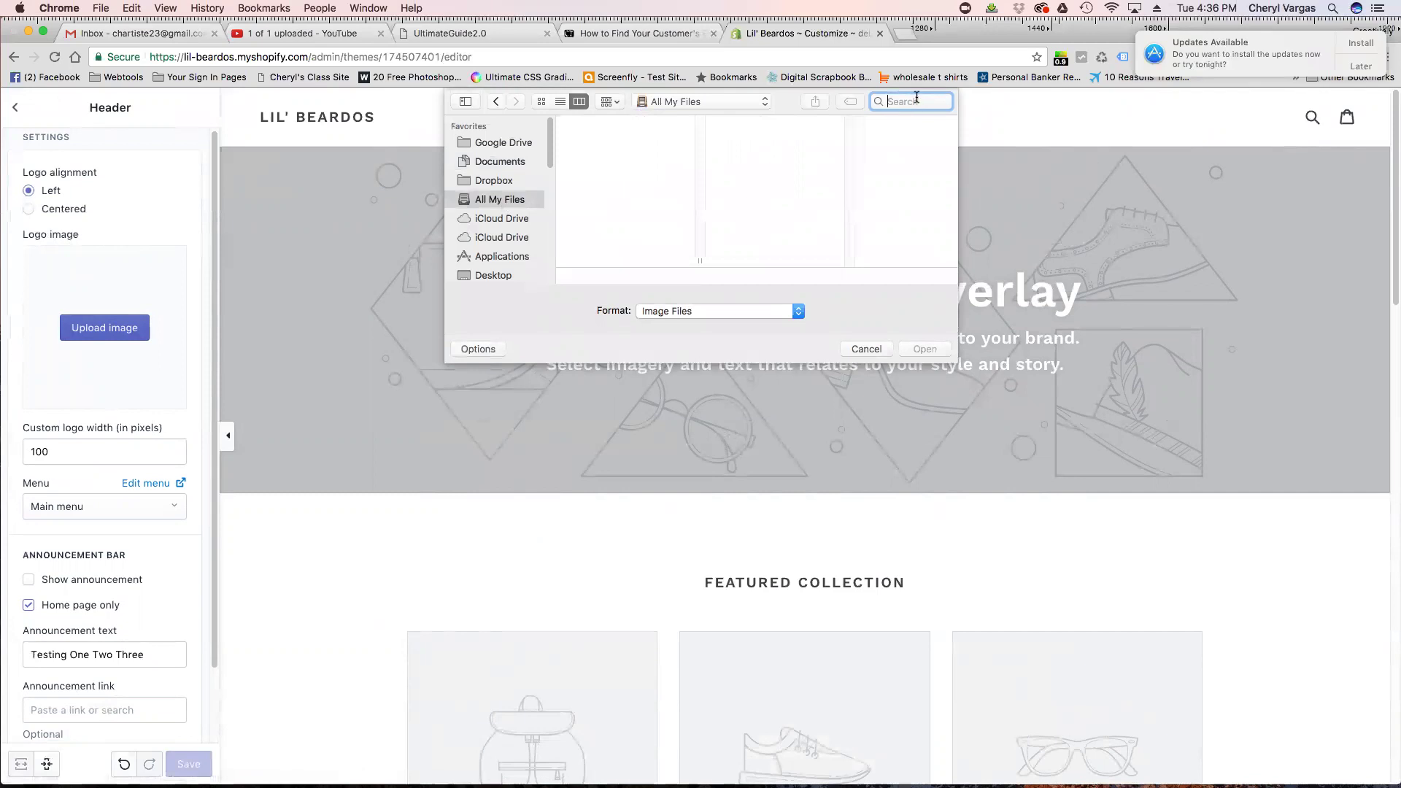
type("beardos")
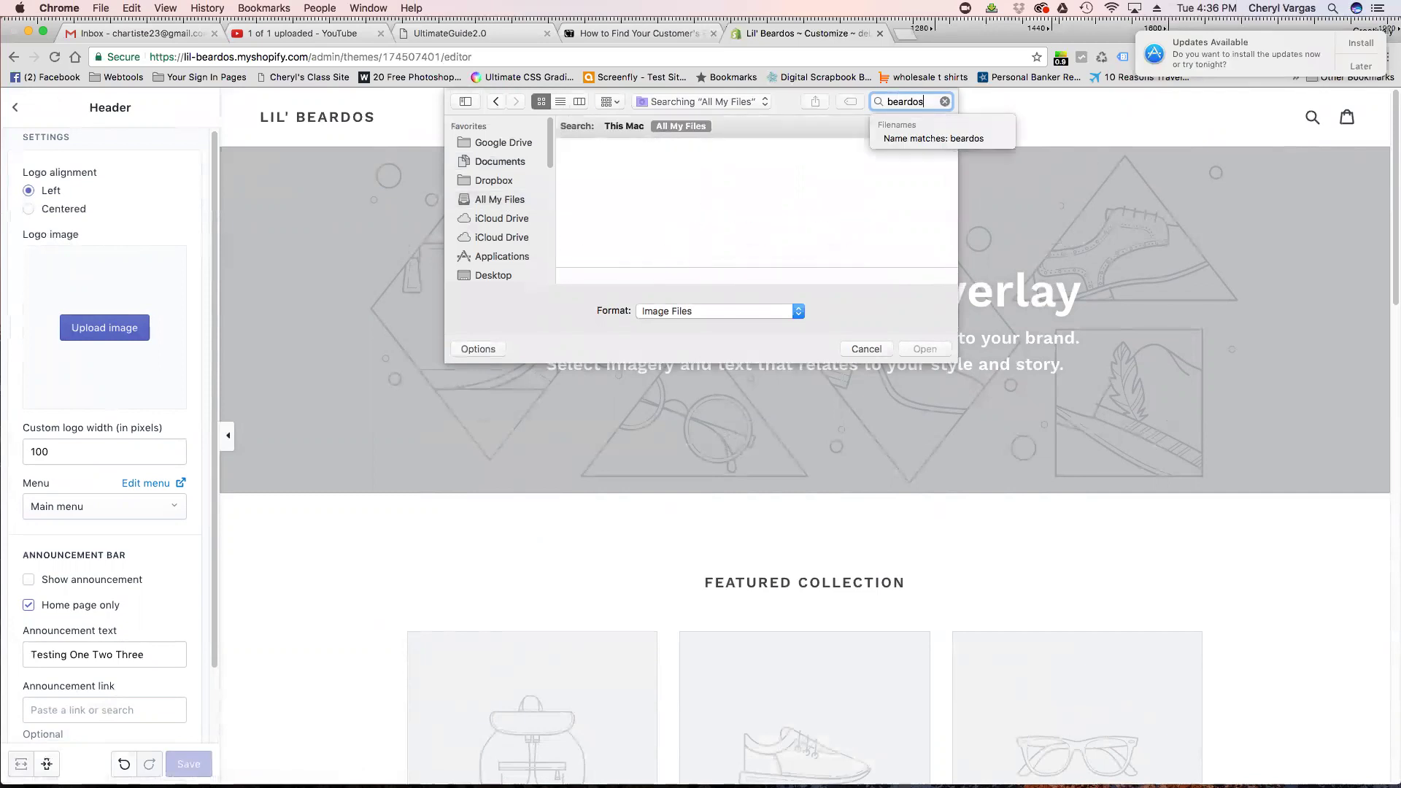
left_click_drag(956, 363, 1128, 705)
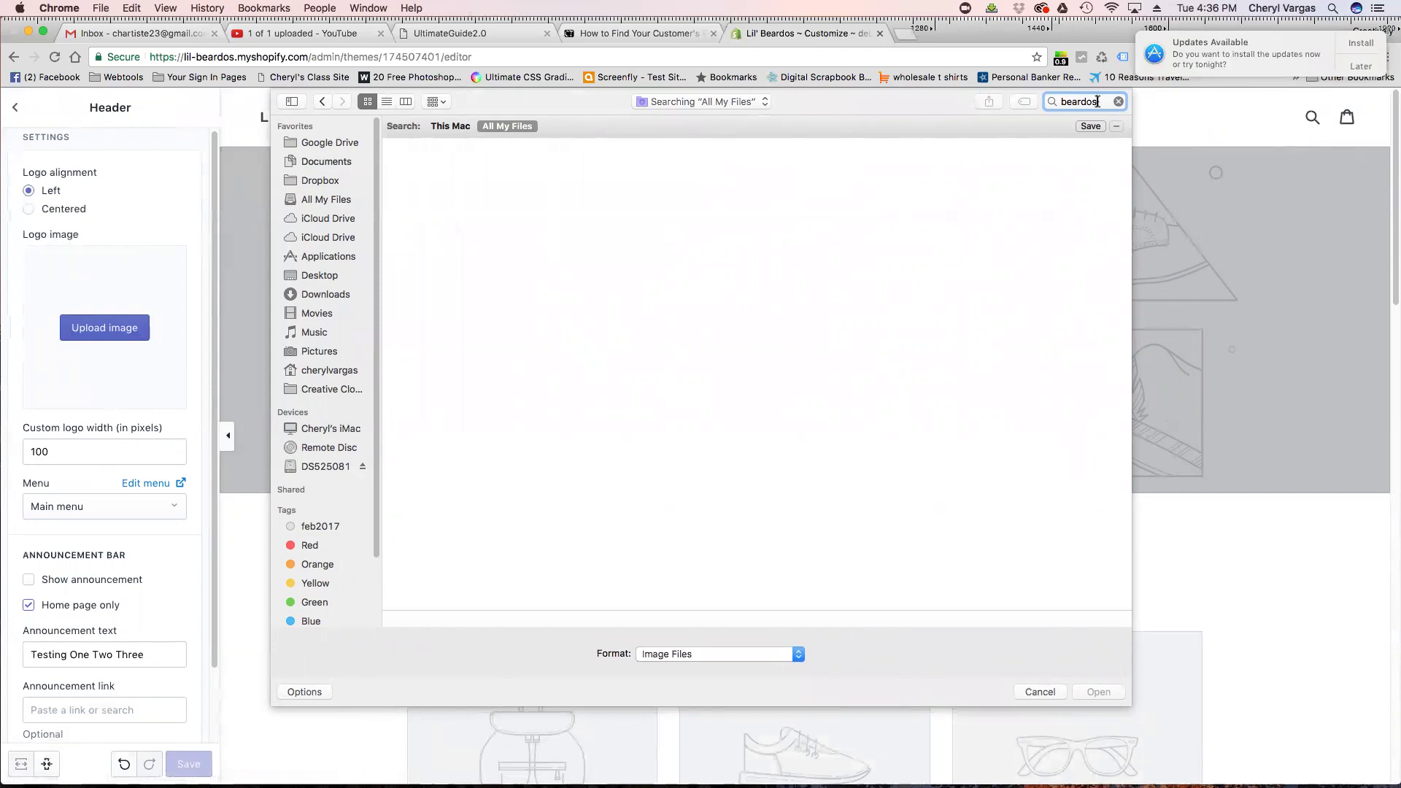
key("BackSpace")
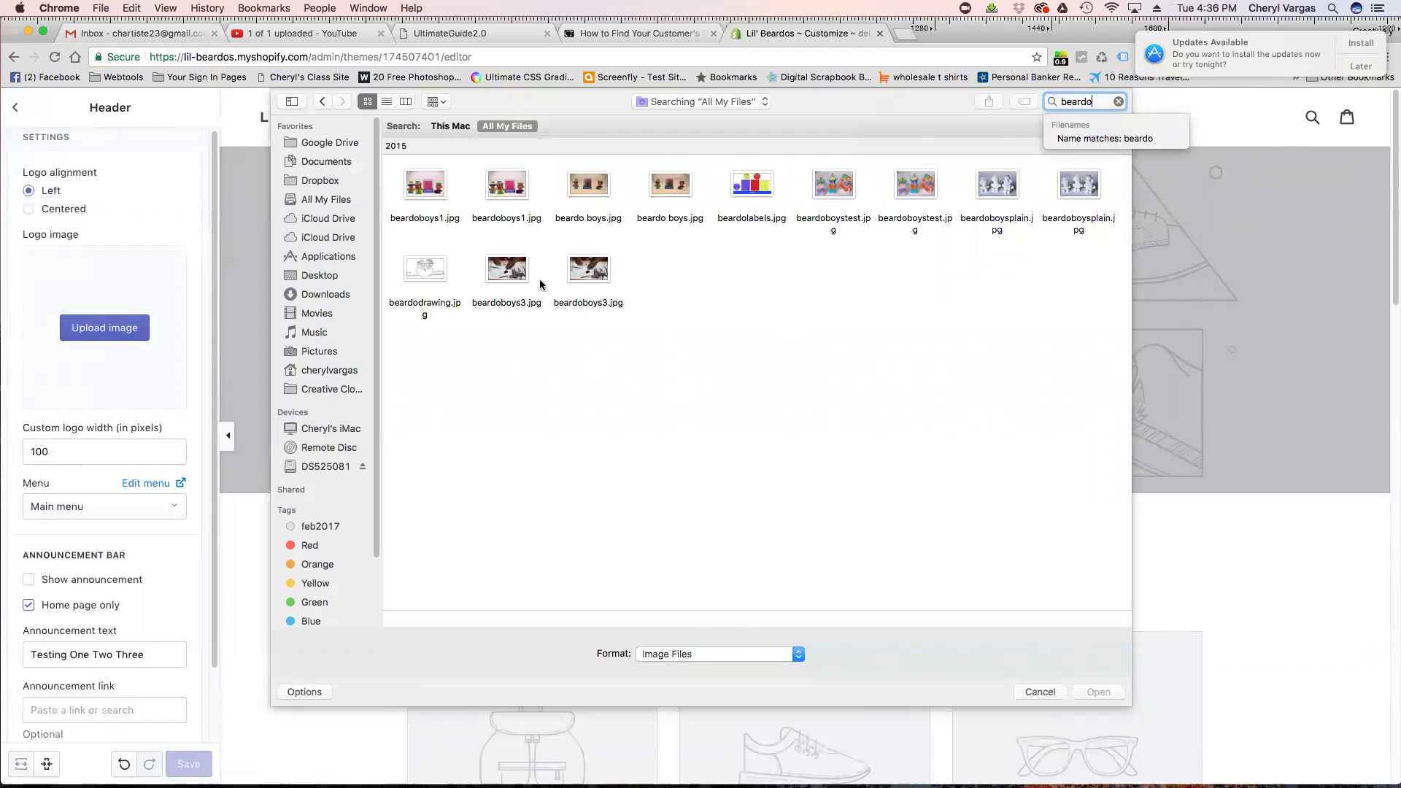
left_click(521, 274)
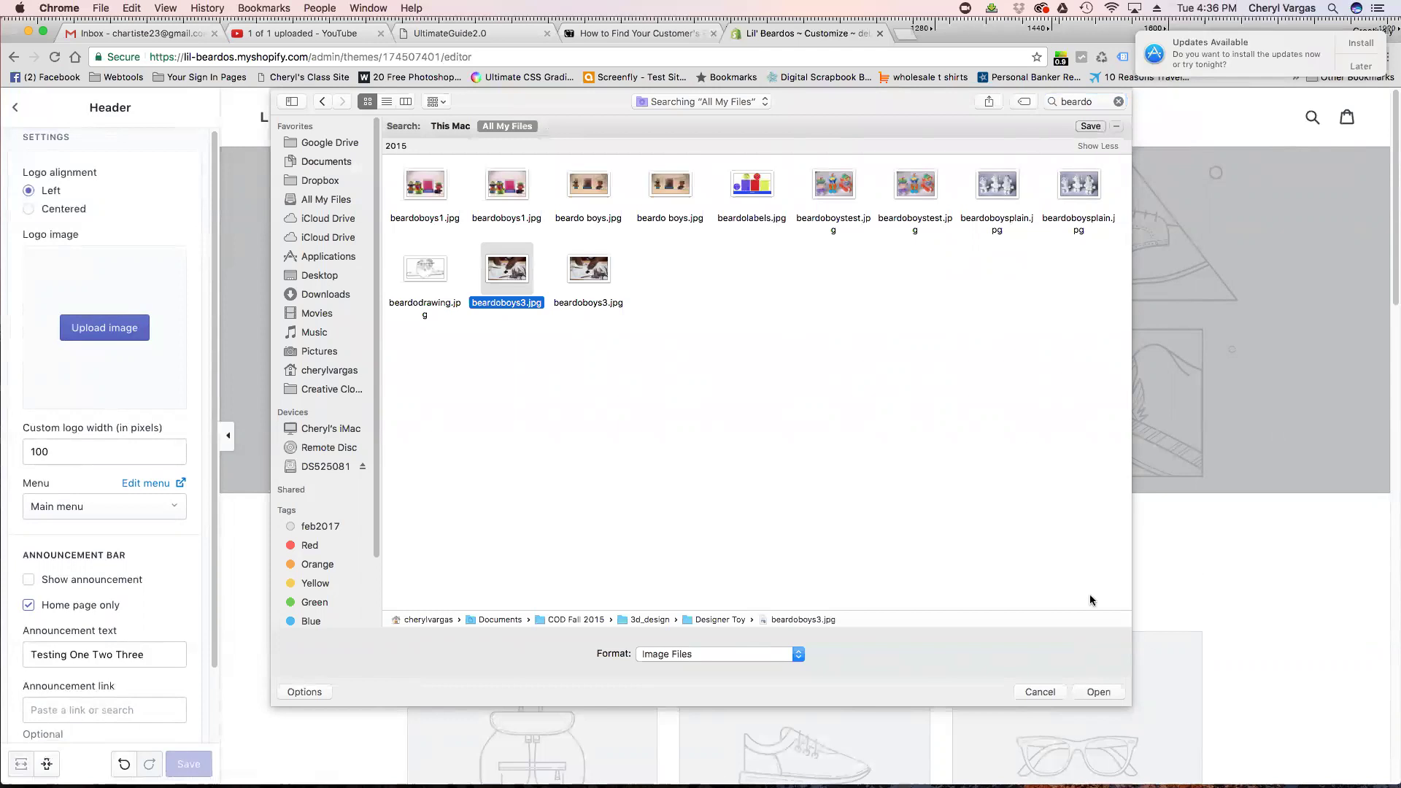
left_click(1112, 692)
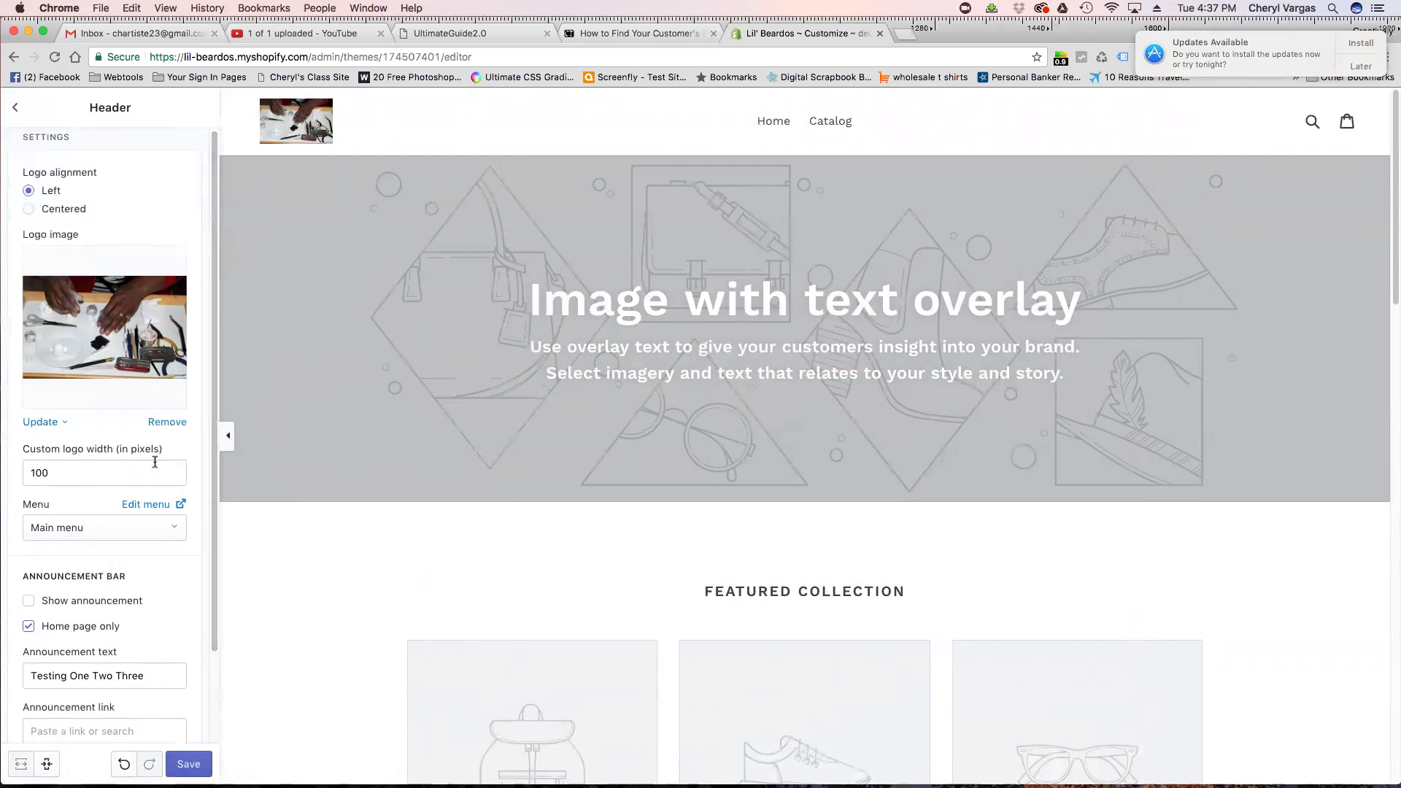
- Enter 'Making Beardos Is Cool' in the announcement link field and save the header
scroll(135, 486, "down", 3)
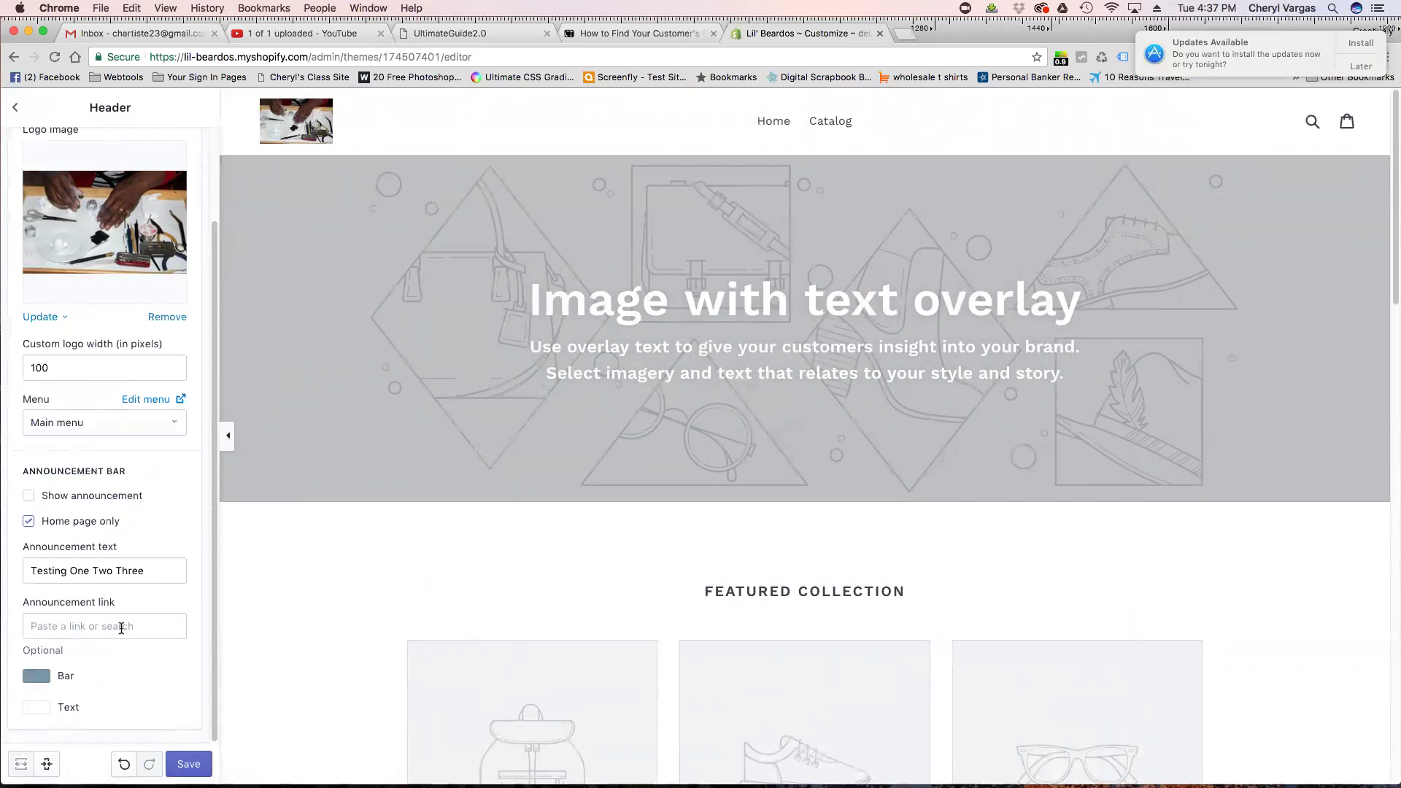
scroll(64, 590, "up", 2)
scroll(64, 587, "down", 2)
left_click(75, 625)
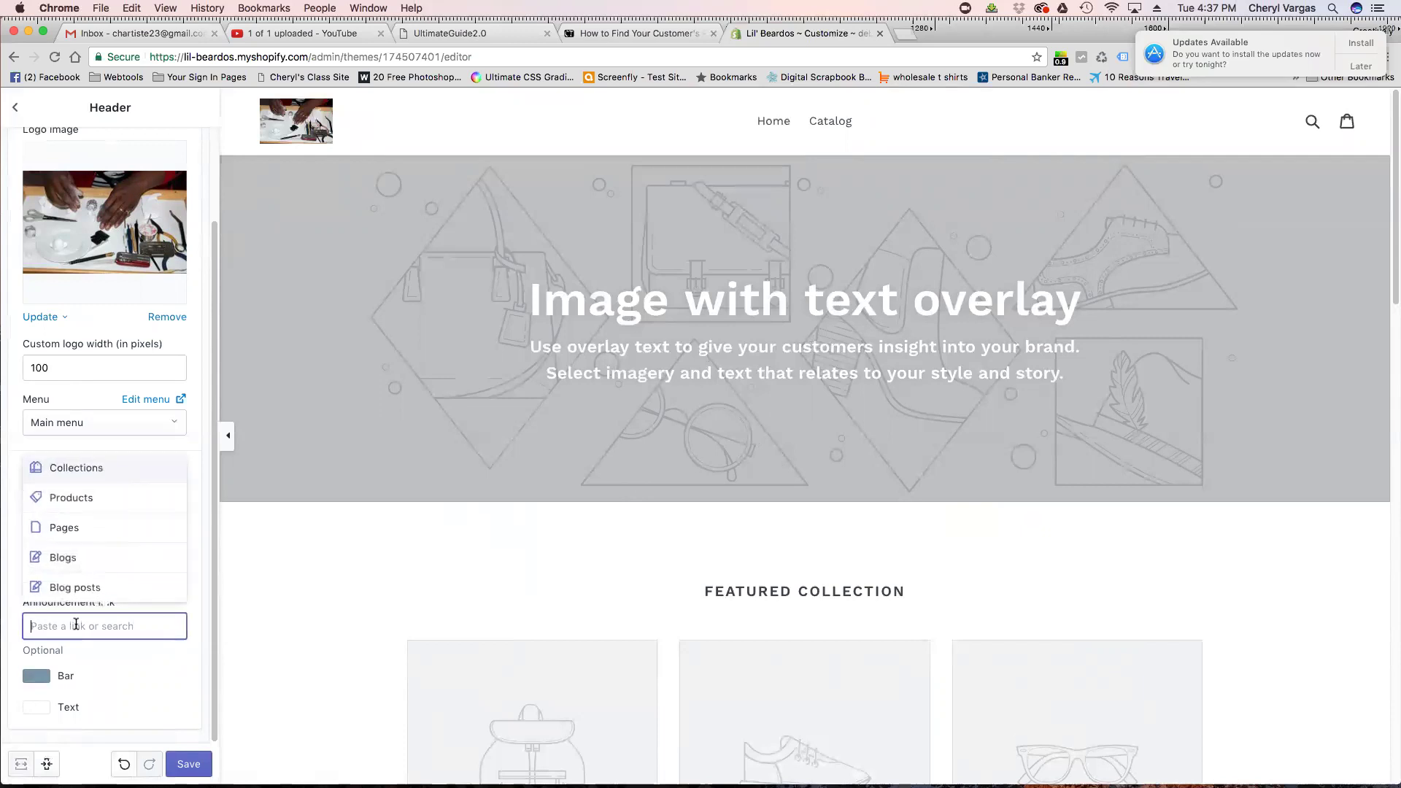
type("Making Beardo")
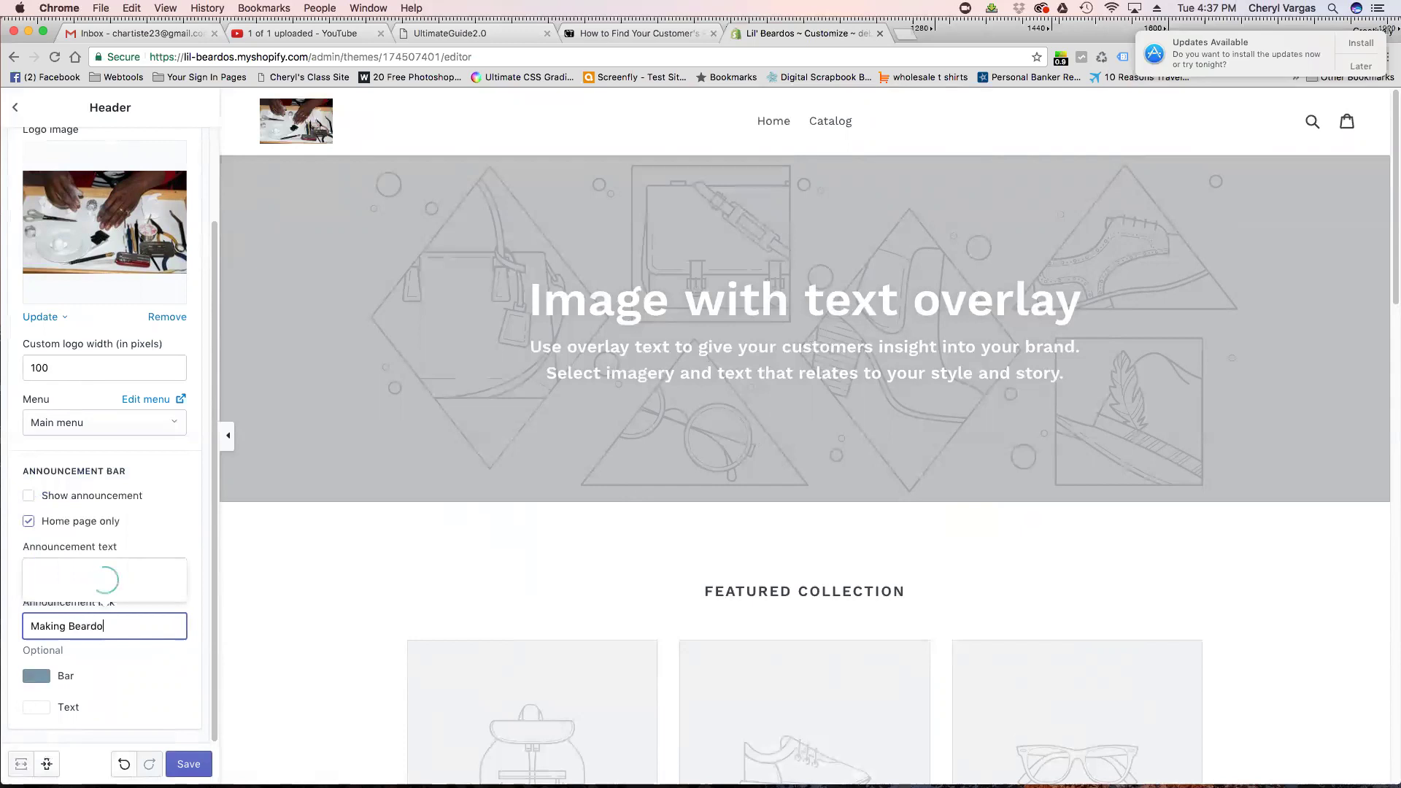
type("s Is Cool")
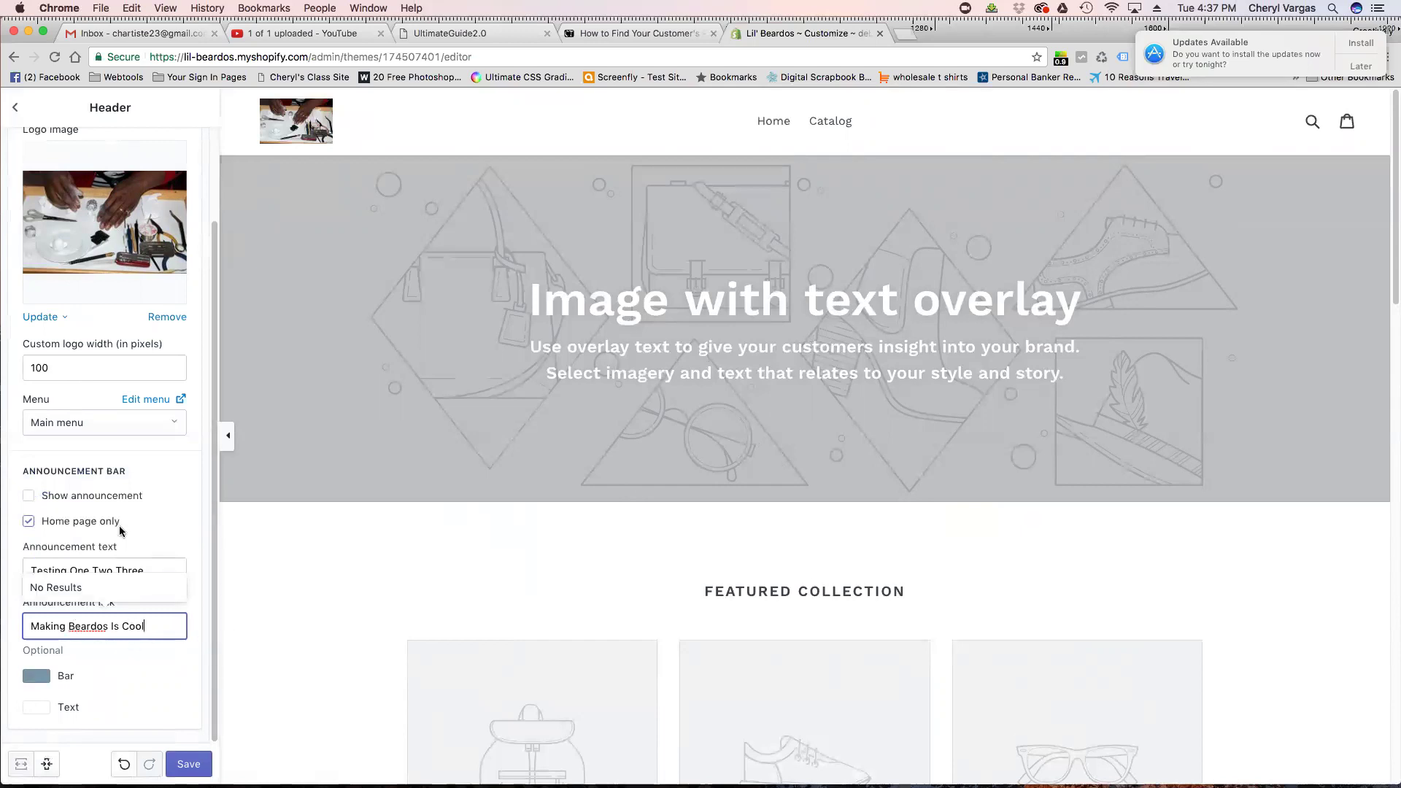
left_click(189, 764)
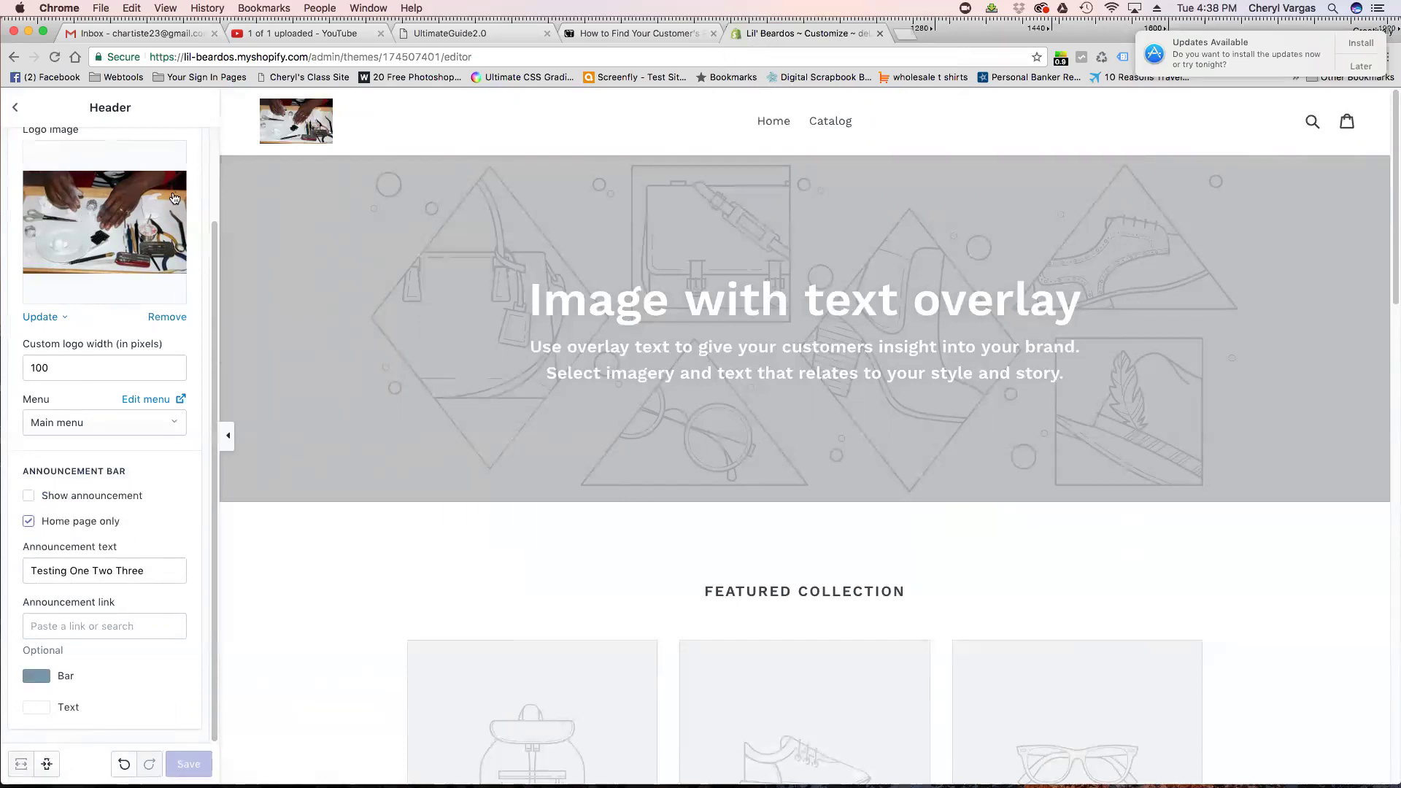
scroll(142, 238, "up", 3)
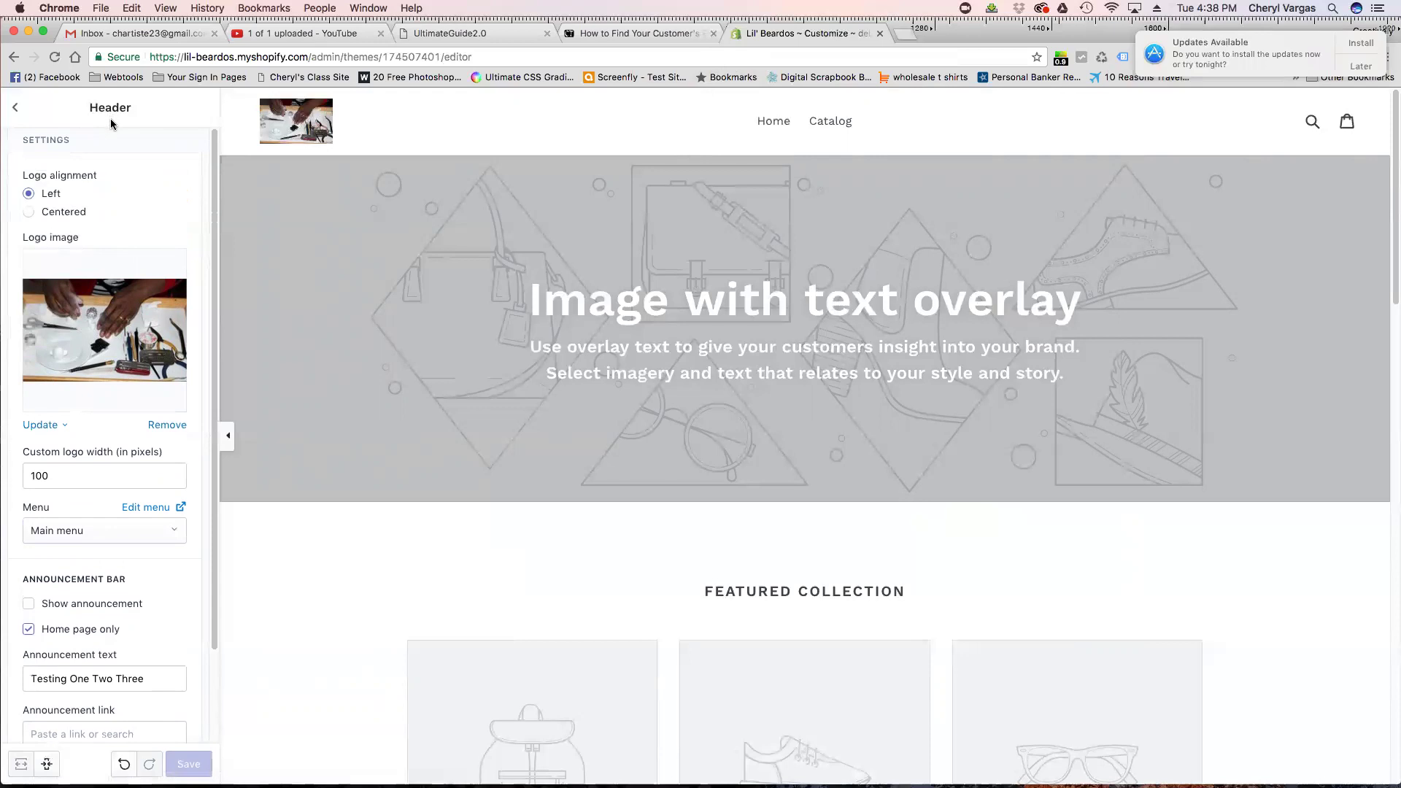
- Return to the Sections list and open the Image with text overlay settings
left_click(15, 107)
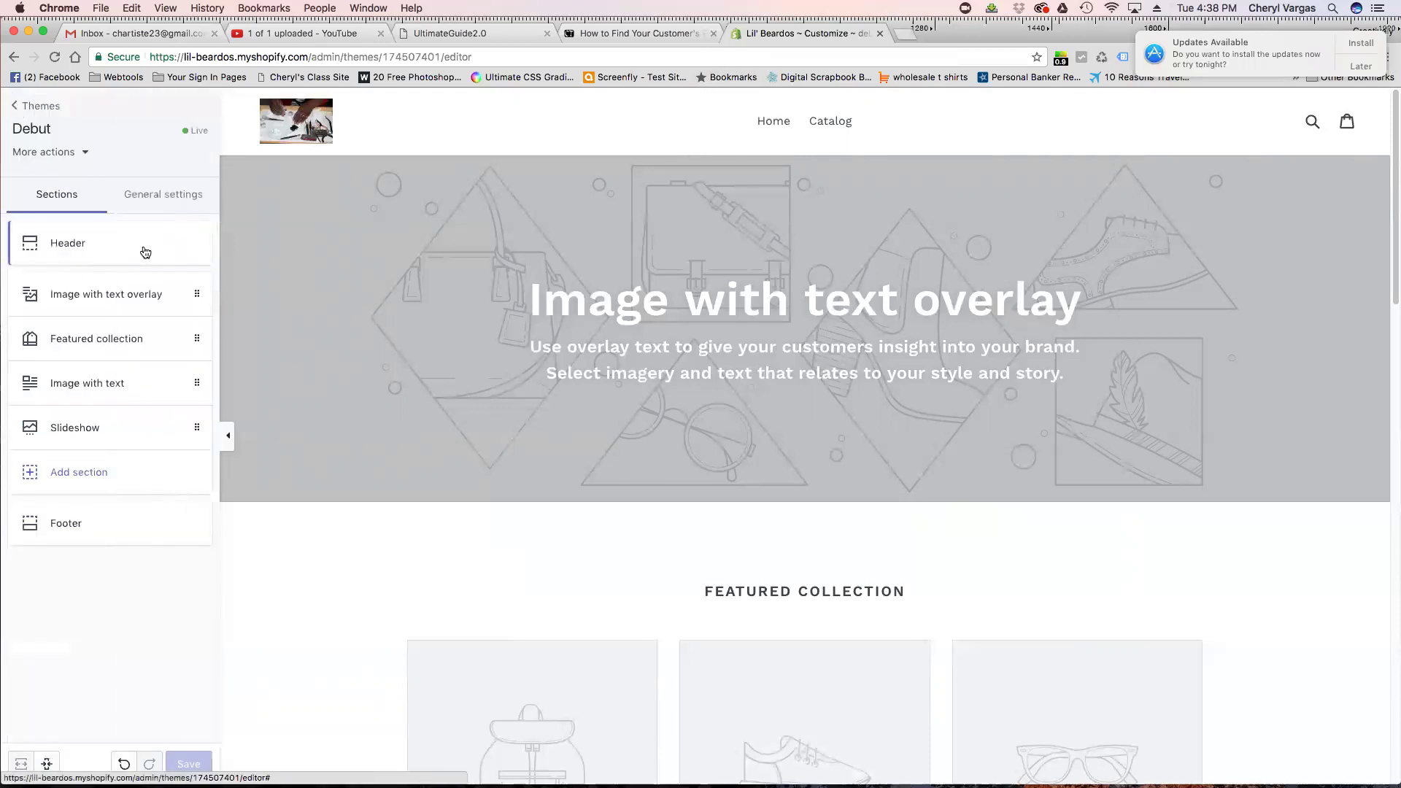
left_click(119, 297)
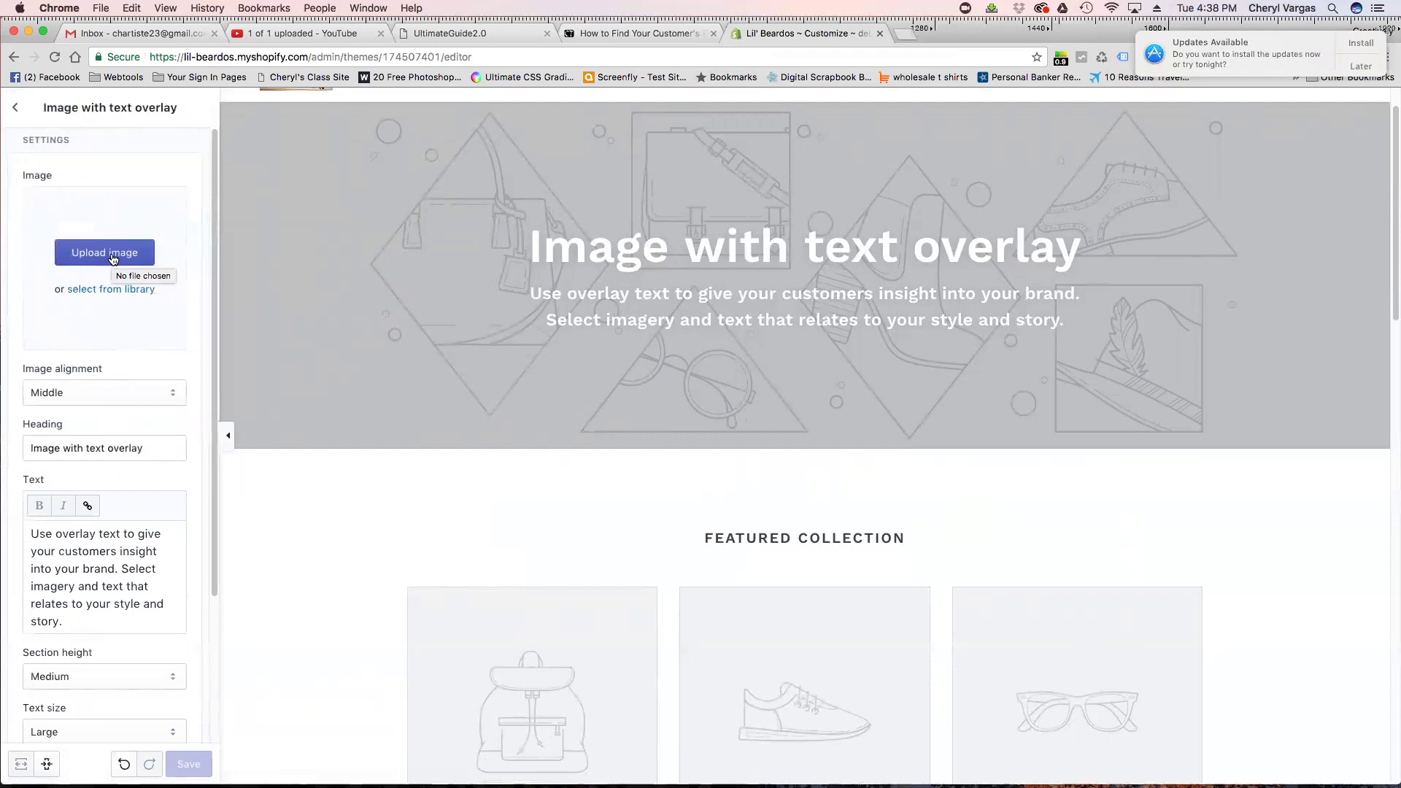
left_click(114, 259)
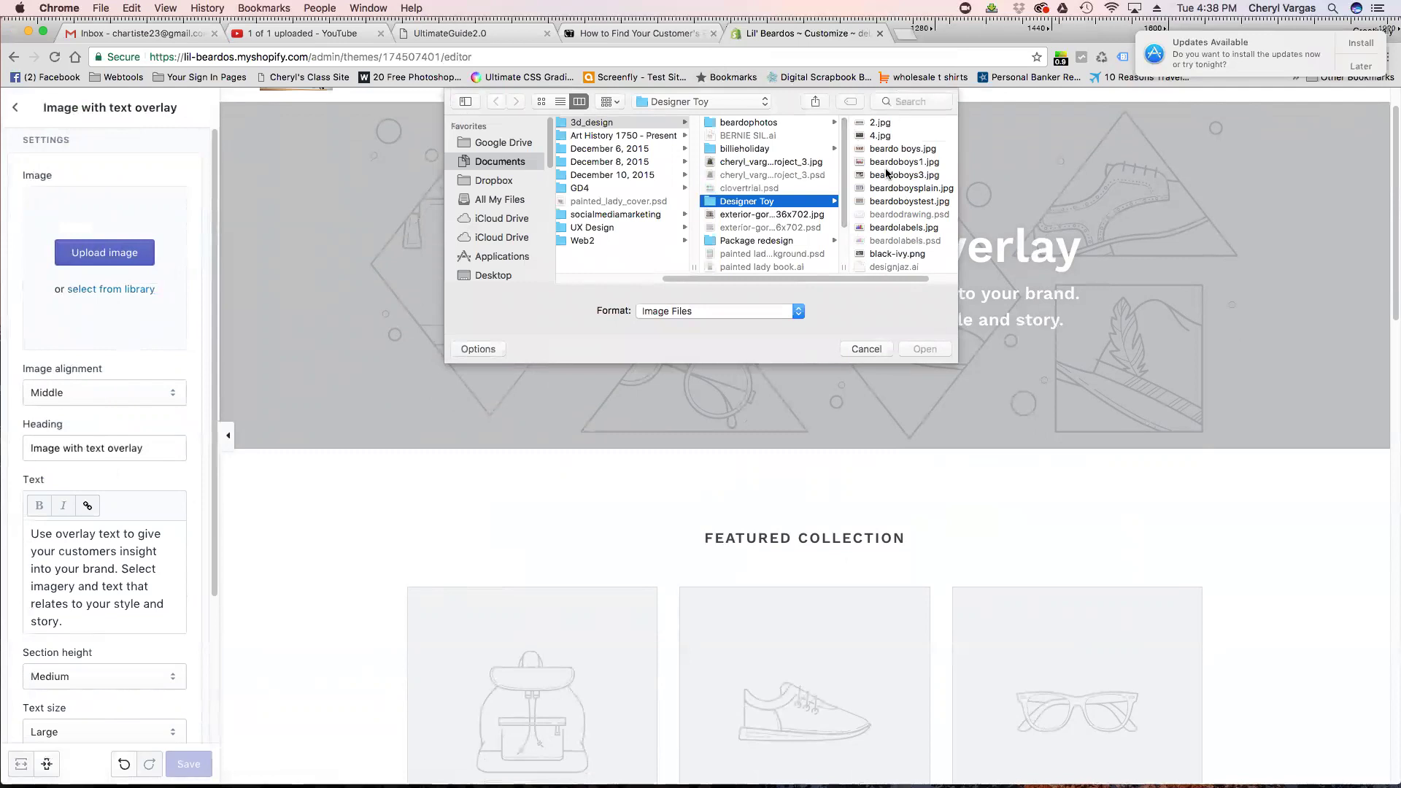
left_click(896, 175)
left_click_drag(935, 362, 1110, 647)
left_click(688, 123)
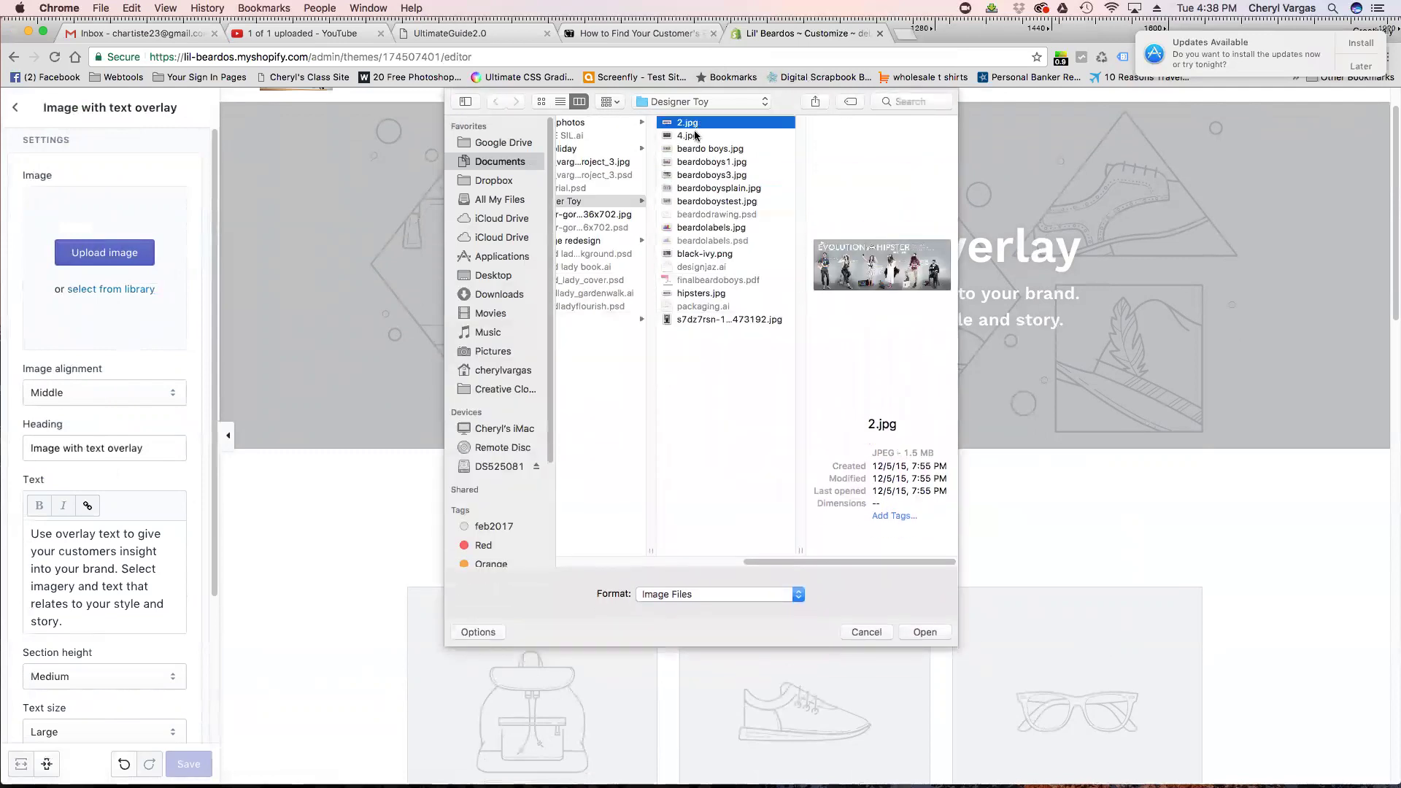
left_click(693, 138)
left_click(693, 149)
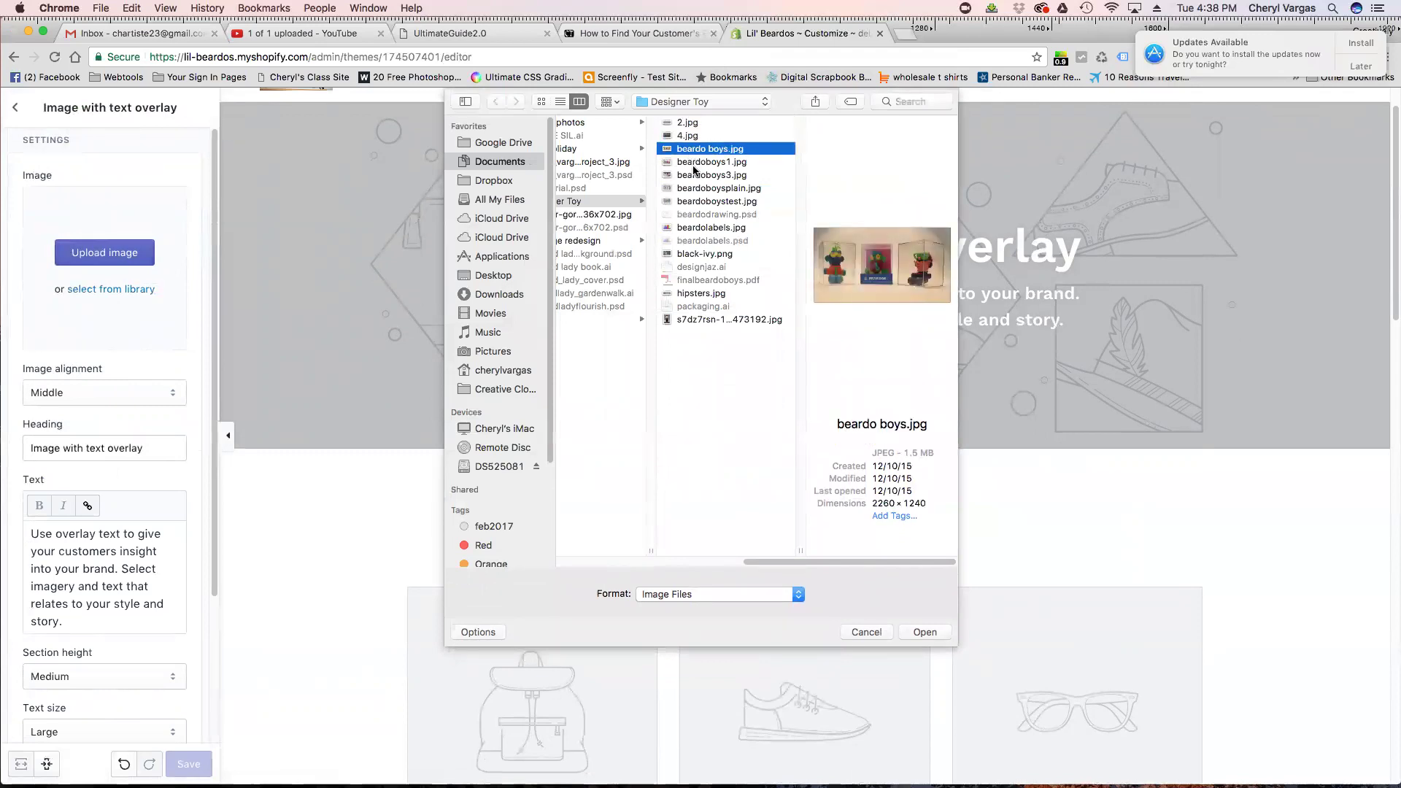
left_click(695, 162)
left_click(697, 175)
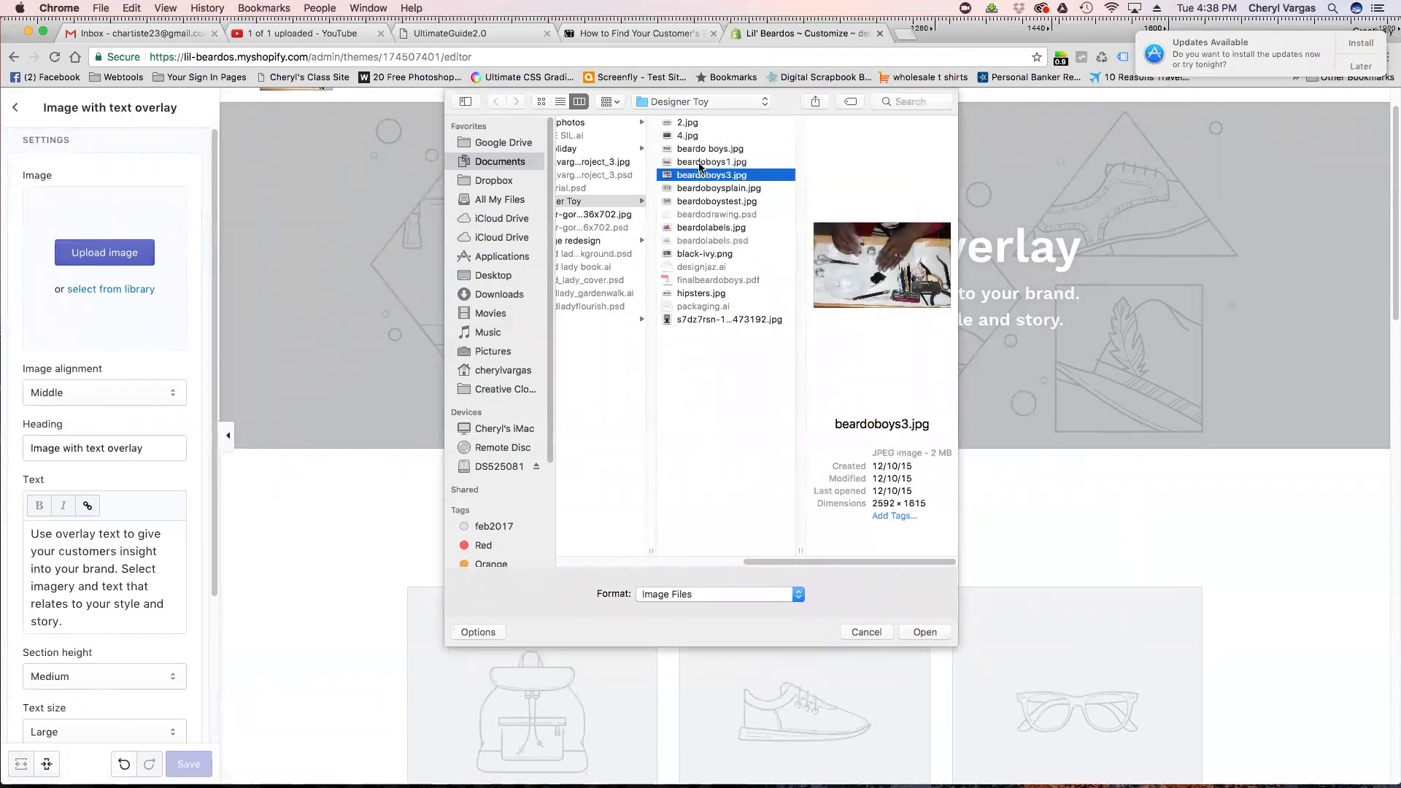
left_click(700, 164)
left_click(717, 203)
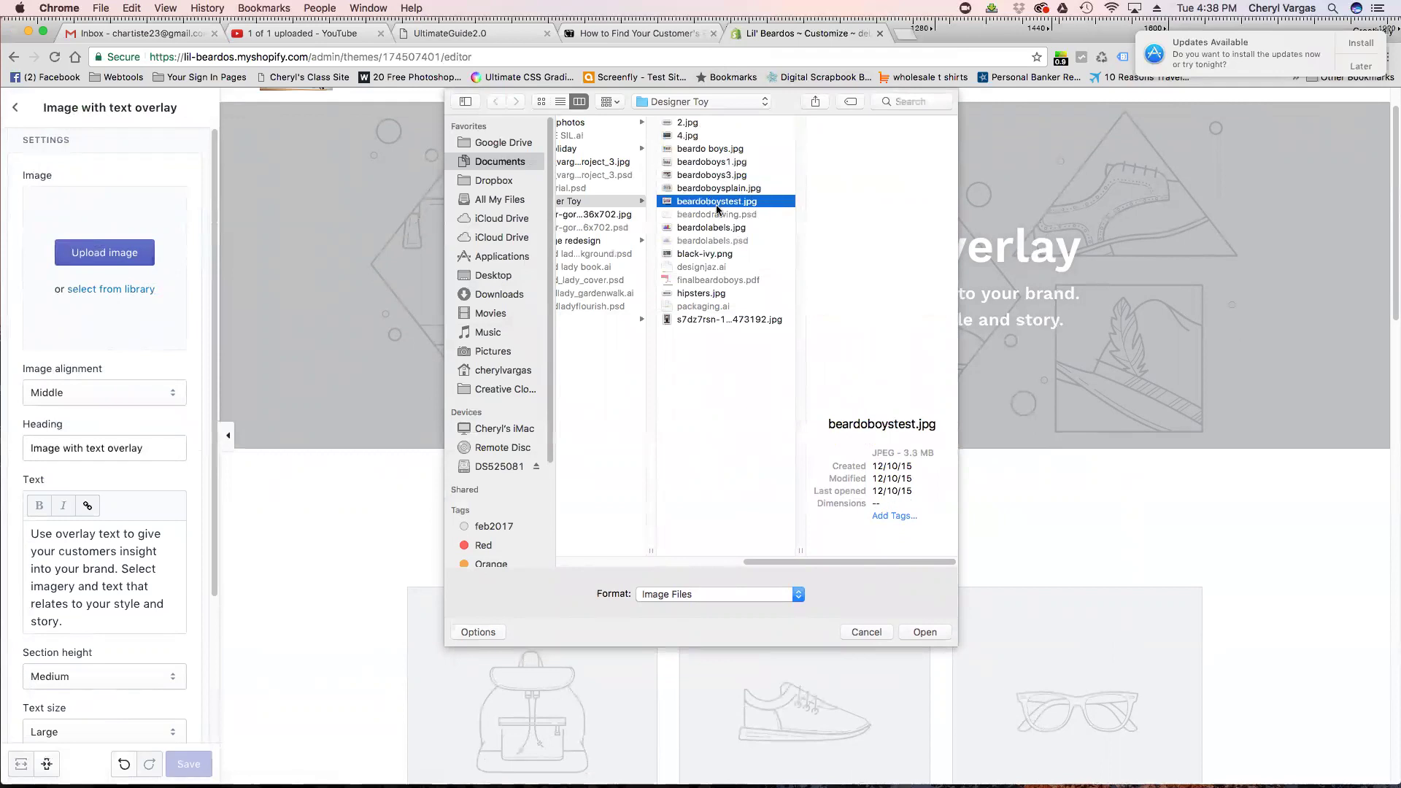
left_click(717, 187)
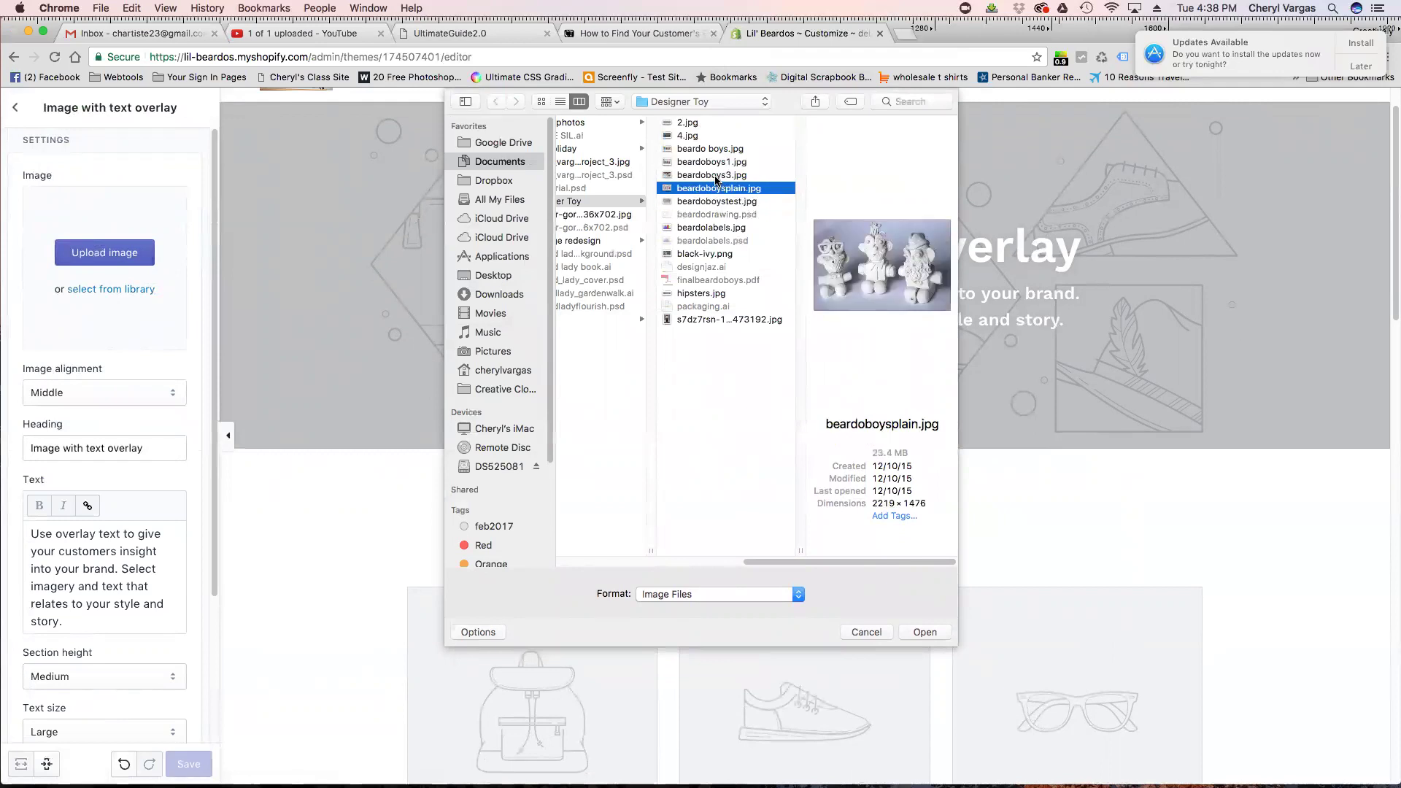
left_click(932, 630)
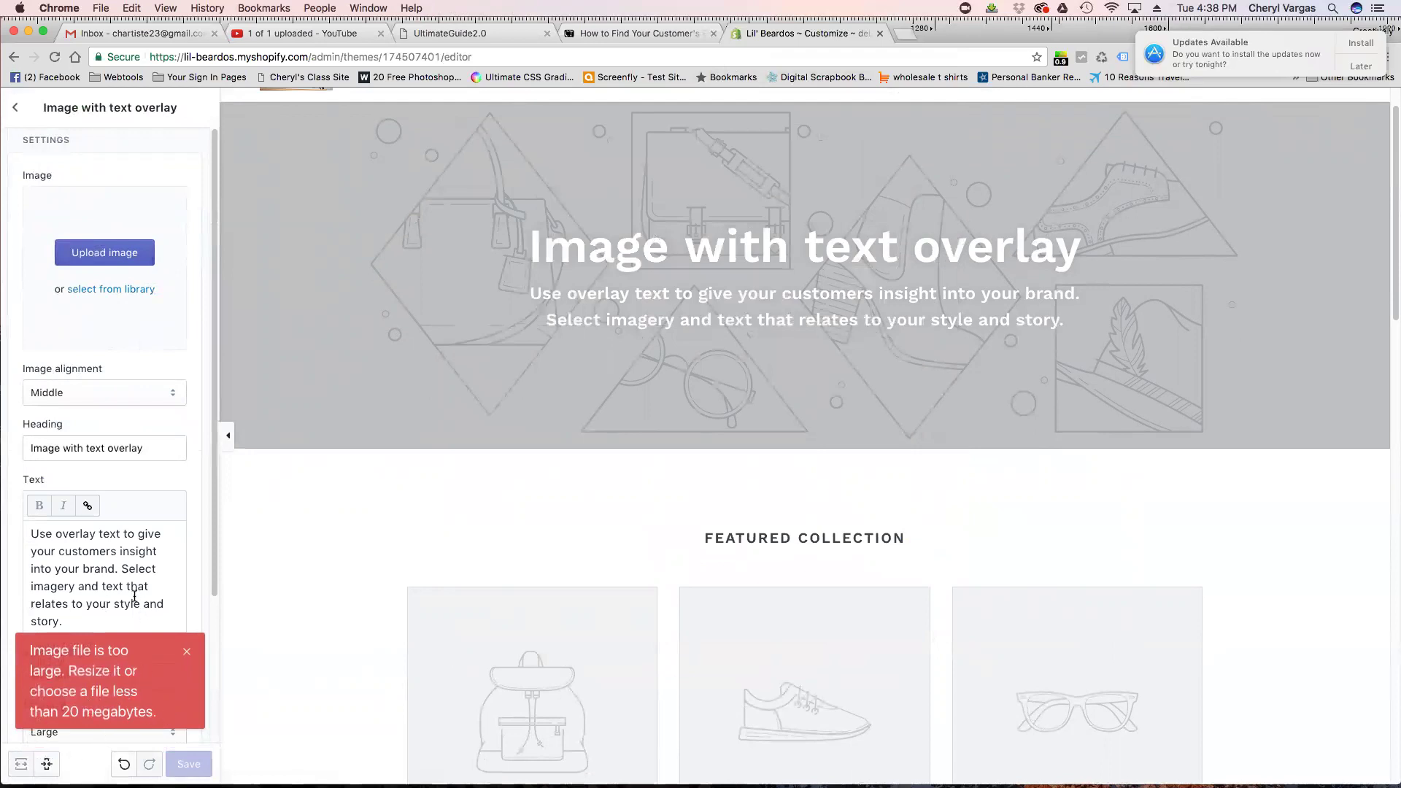
- Dismiss the image-too-large error and upload beardoboys1.jpg as the overlay banner image
left_click(187, 652)
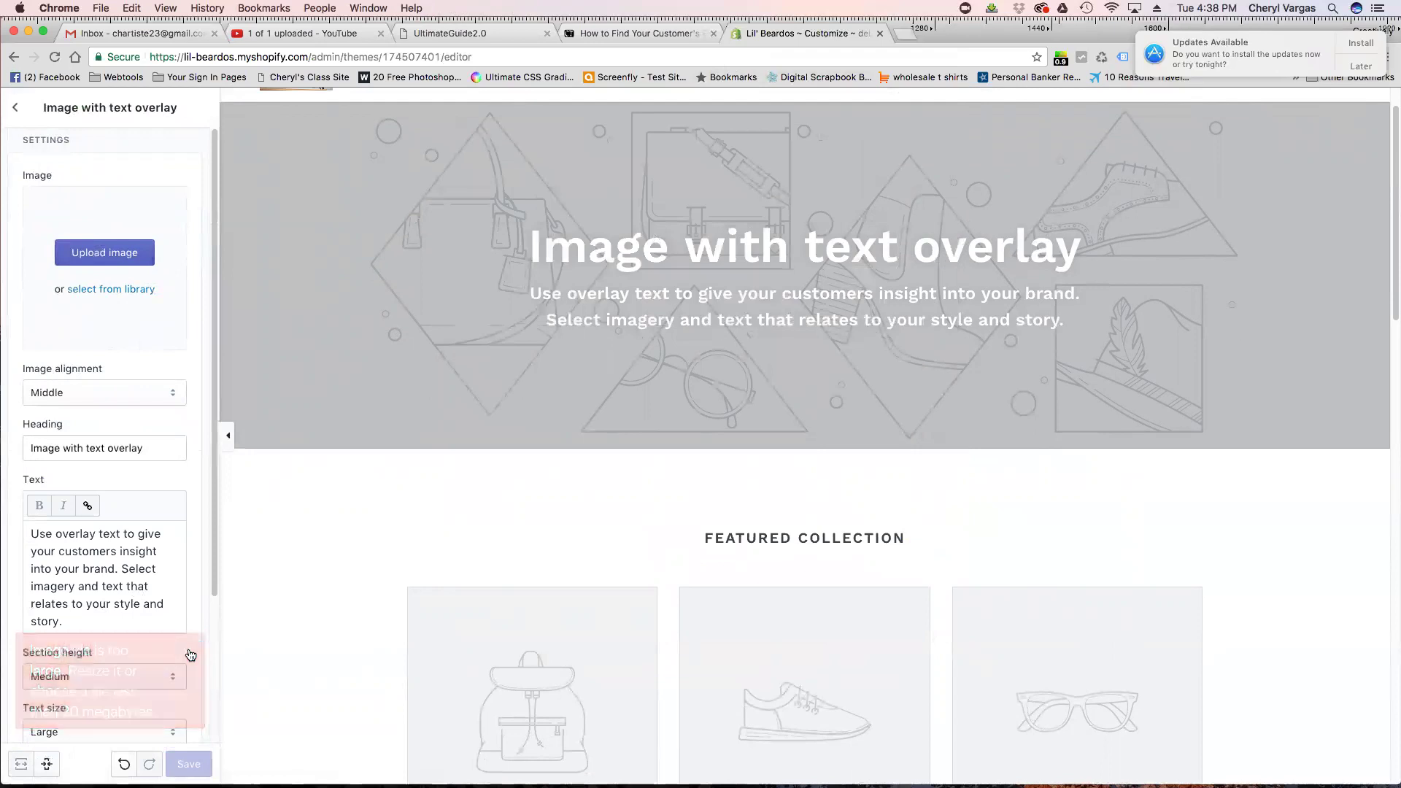
scroll(167, 678, "down", 5)
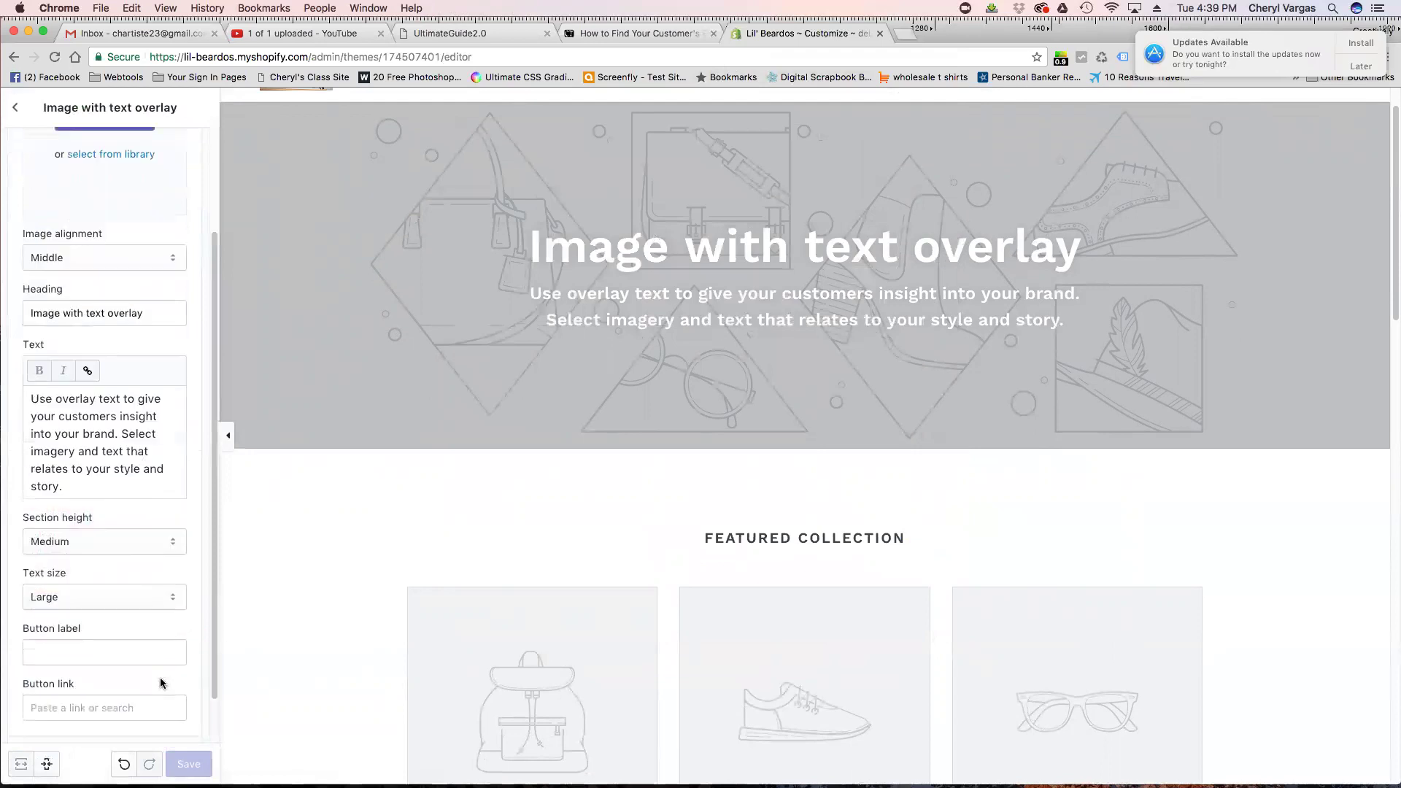
scroll(160, 684, "up", 5)
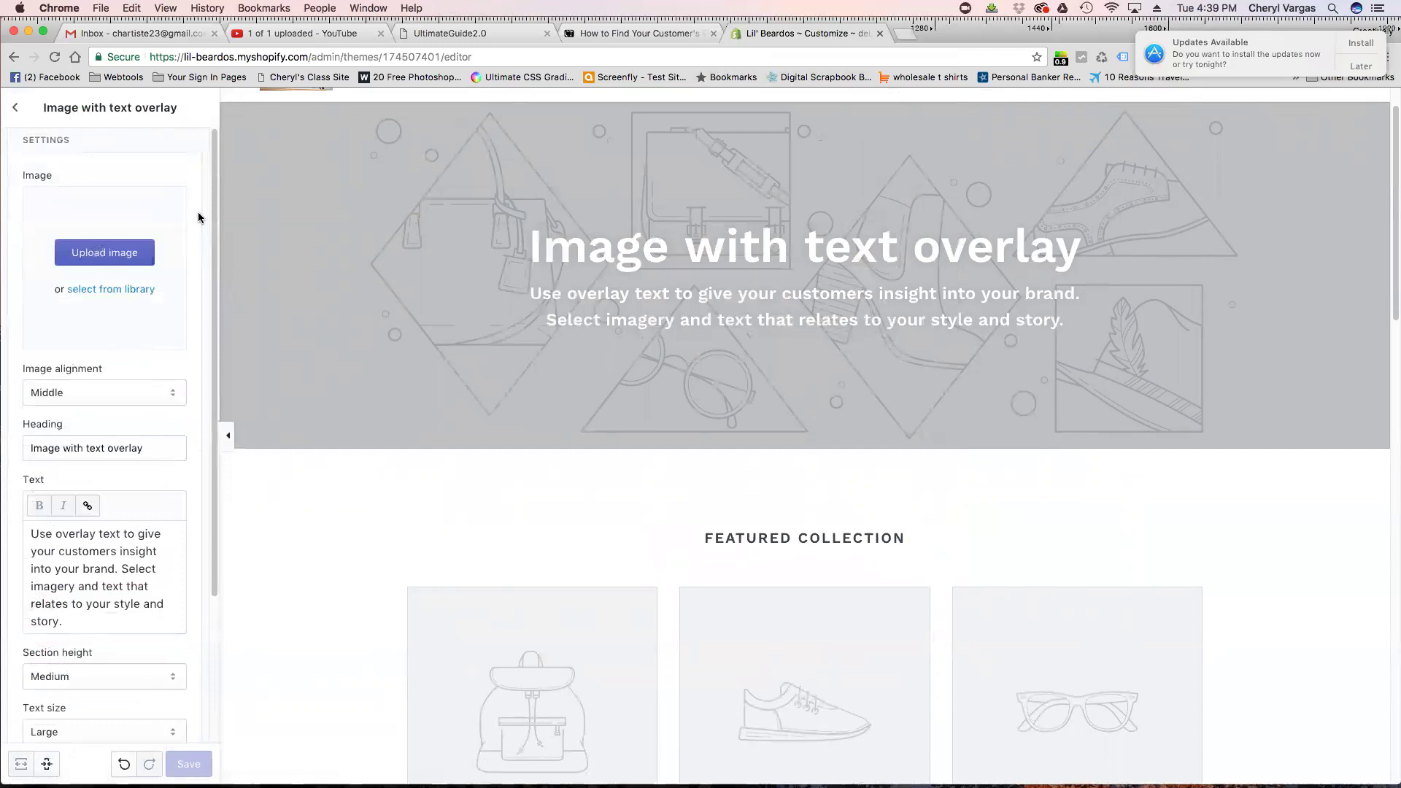
left_click(143, 257)
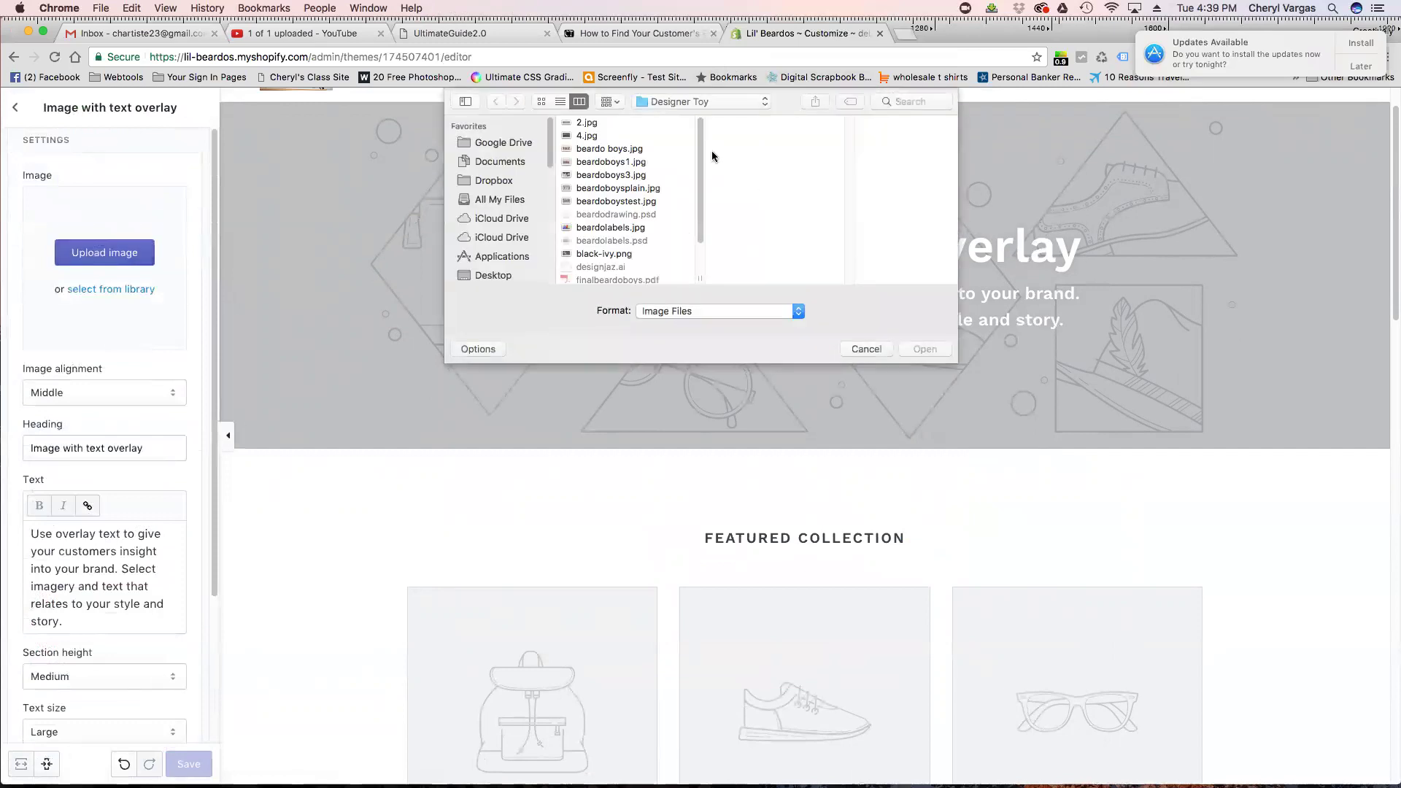
left_click(617, 176)
left_click(619, 151)
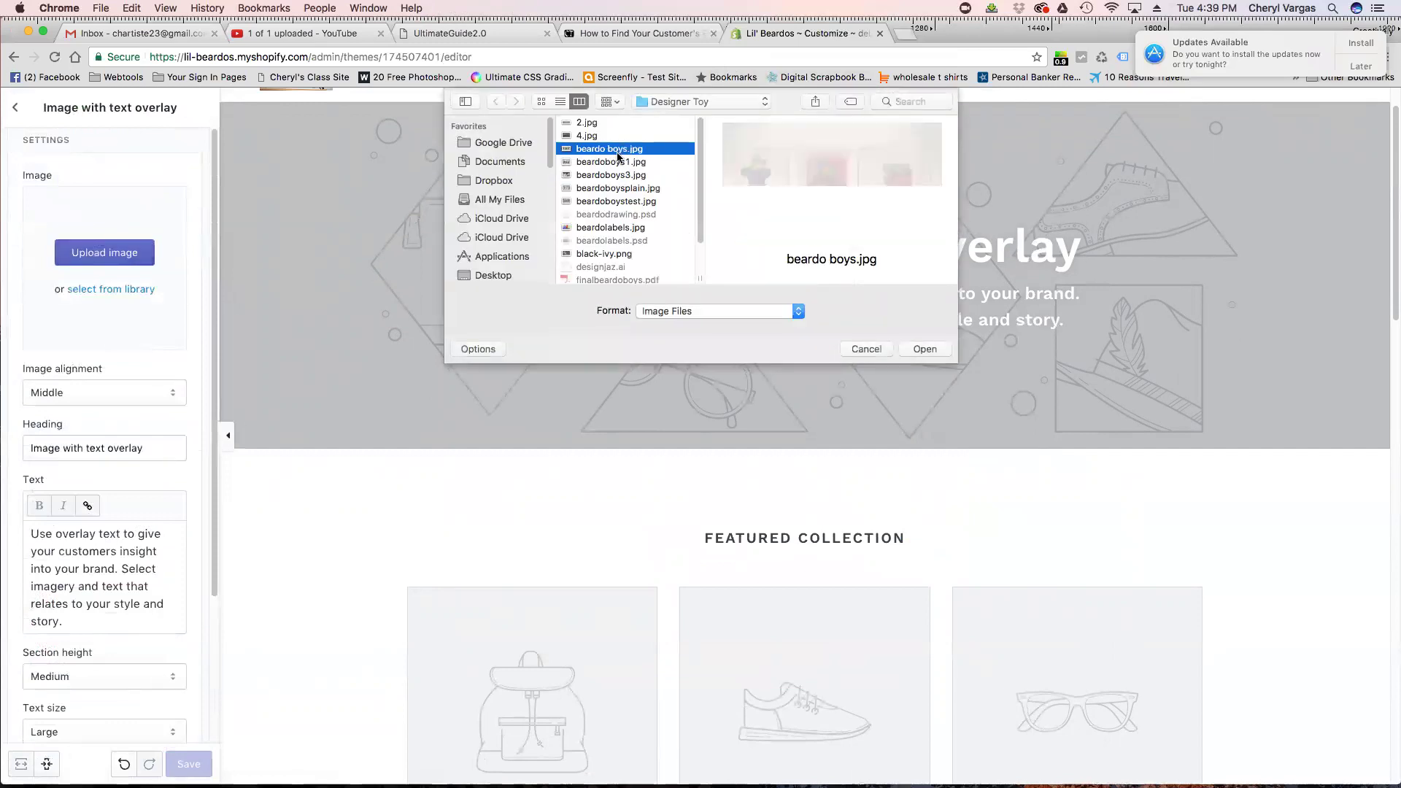
left_click(613, 176)
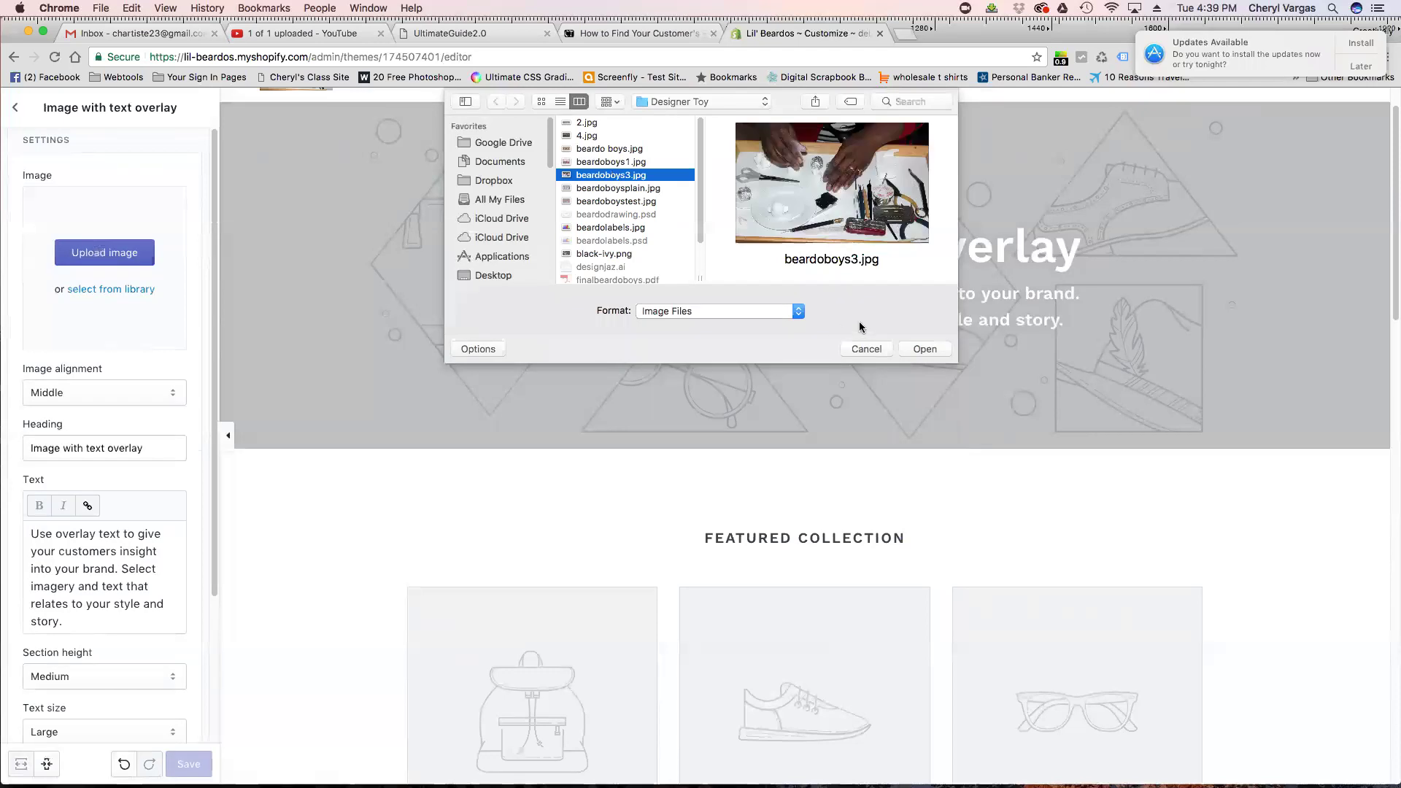
left_click(624, 162)
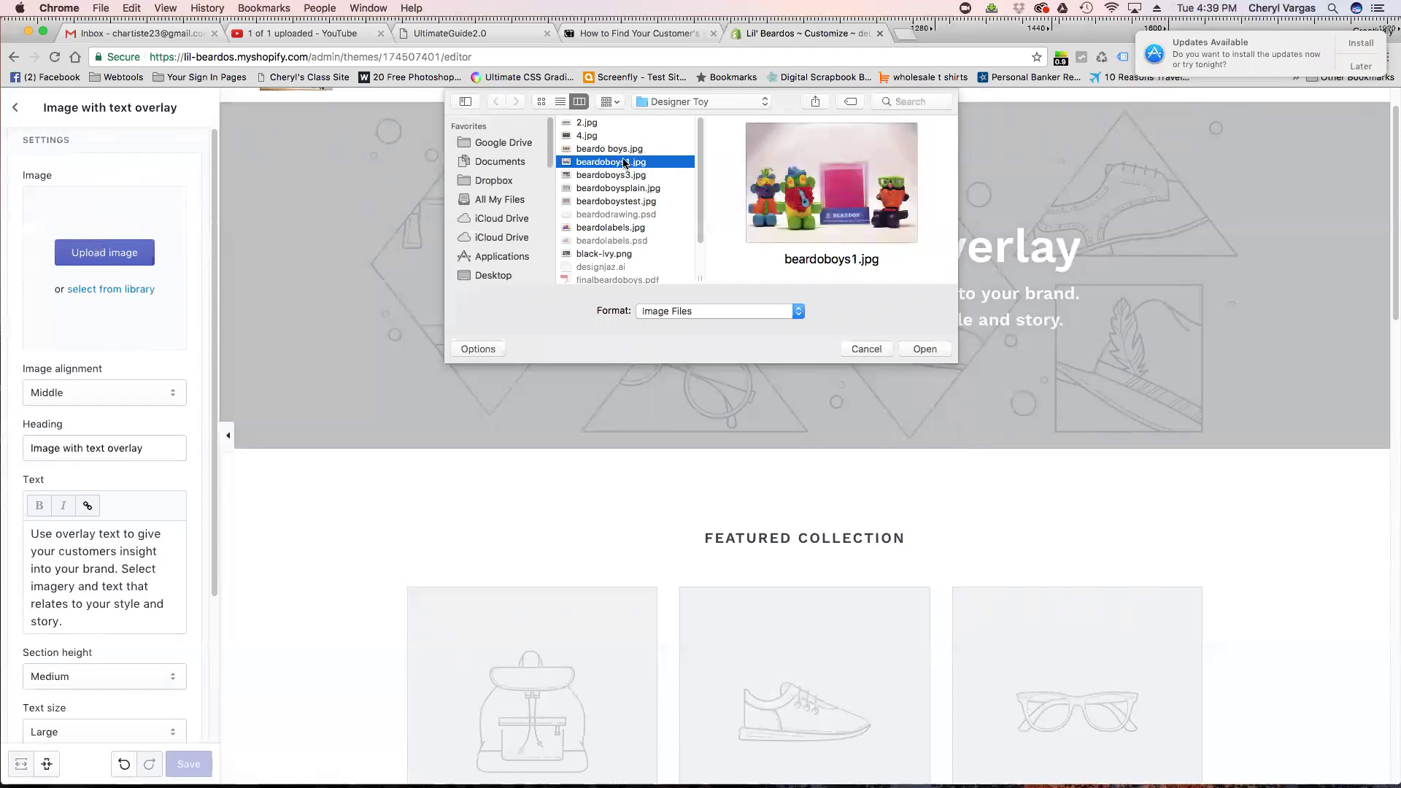
left_click(927, 349)
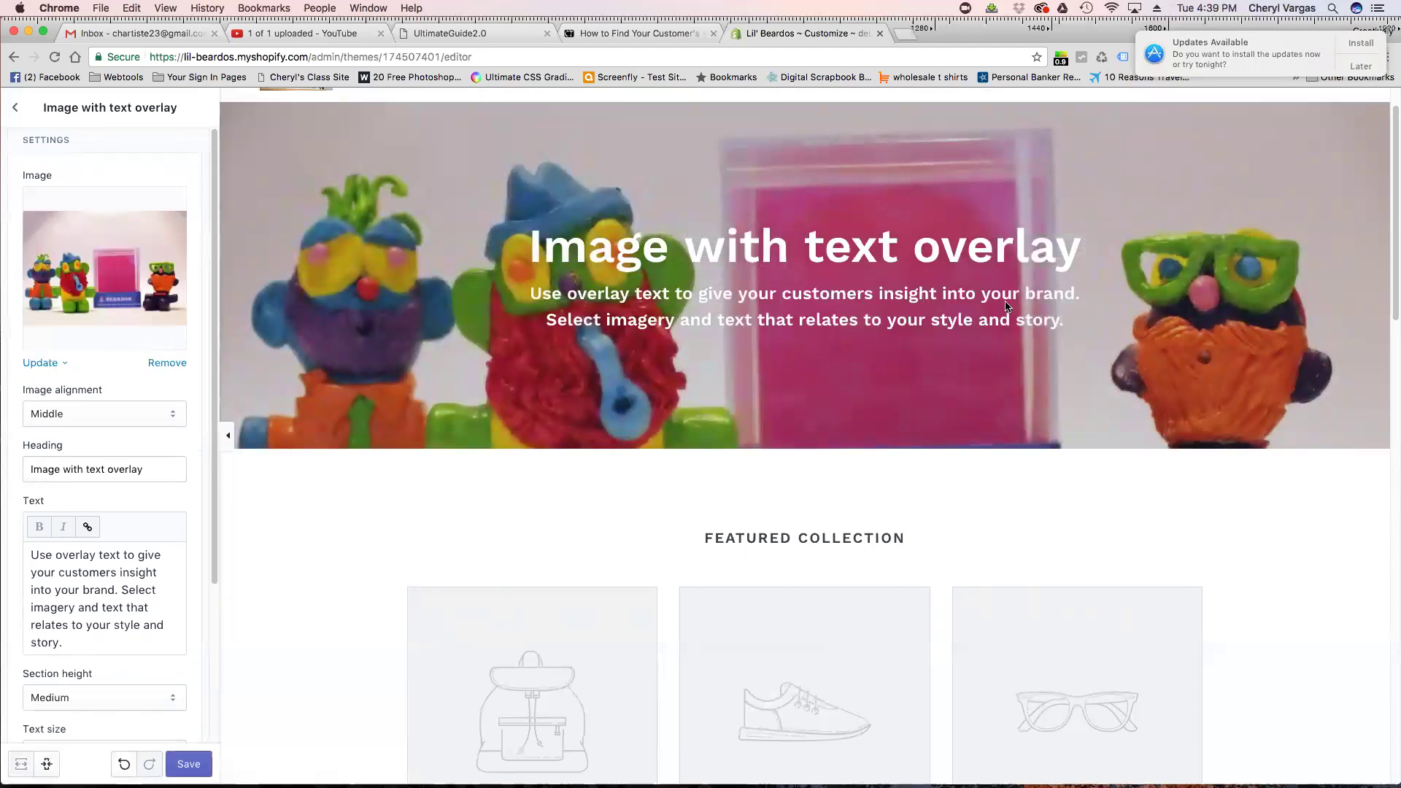
- Open the overlay image's alt-text editor and close it with no description
left_click(124, 264)
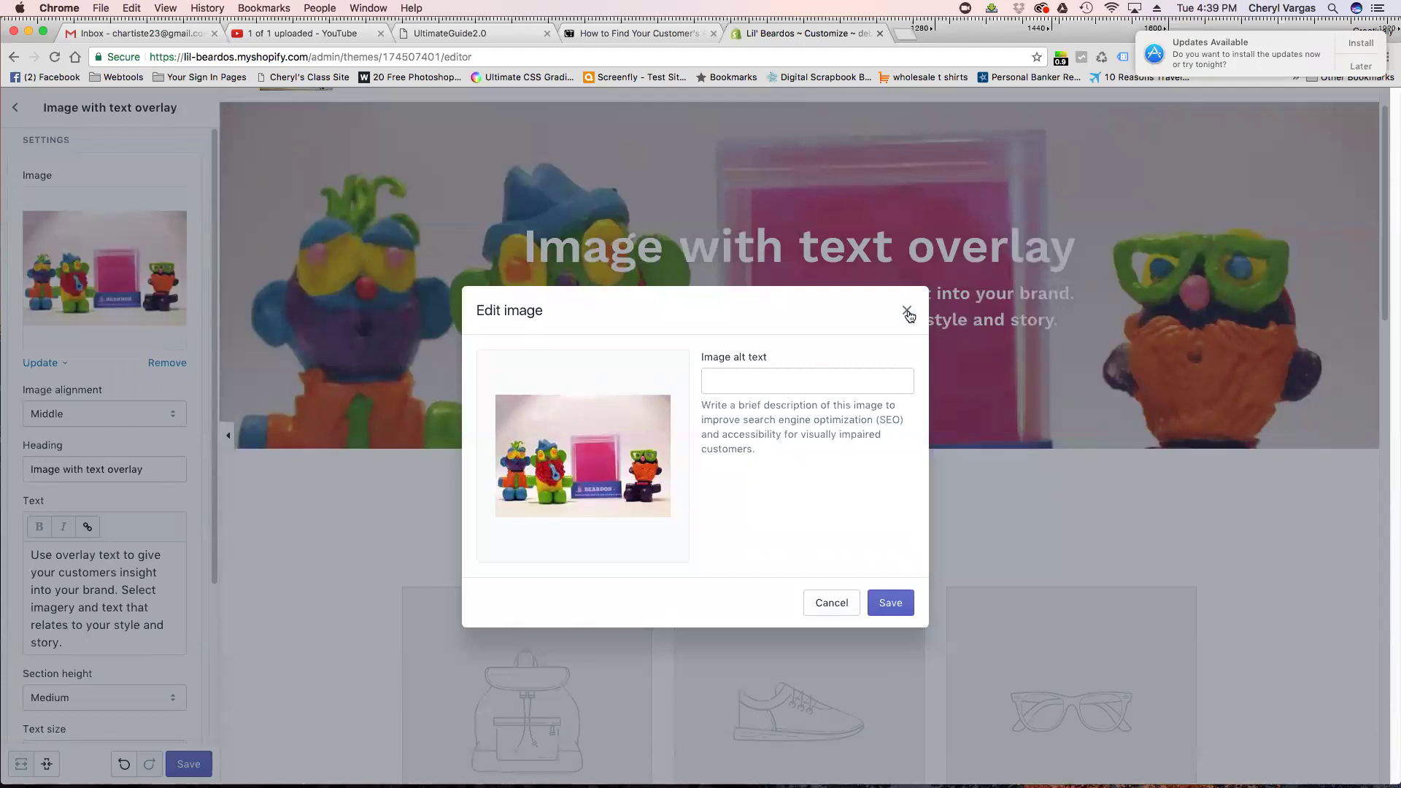
left_click(906, 310)
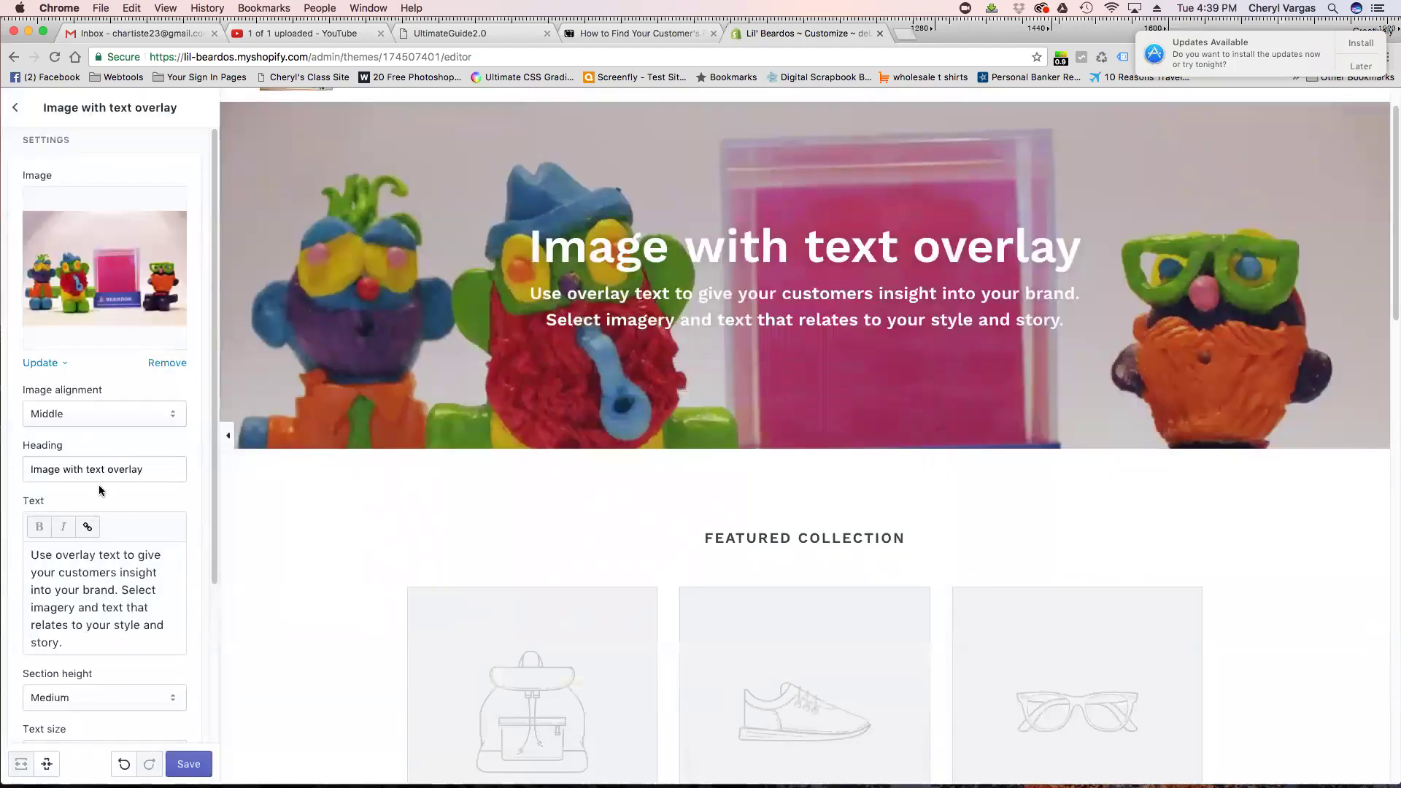
- Replace the overlay banner heading with 'Lil Beardos', correcting typos
triple_click(70, 471)
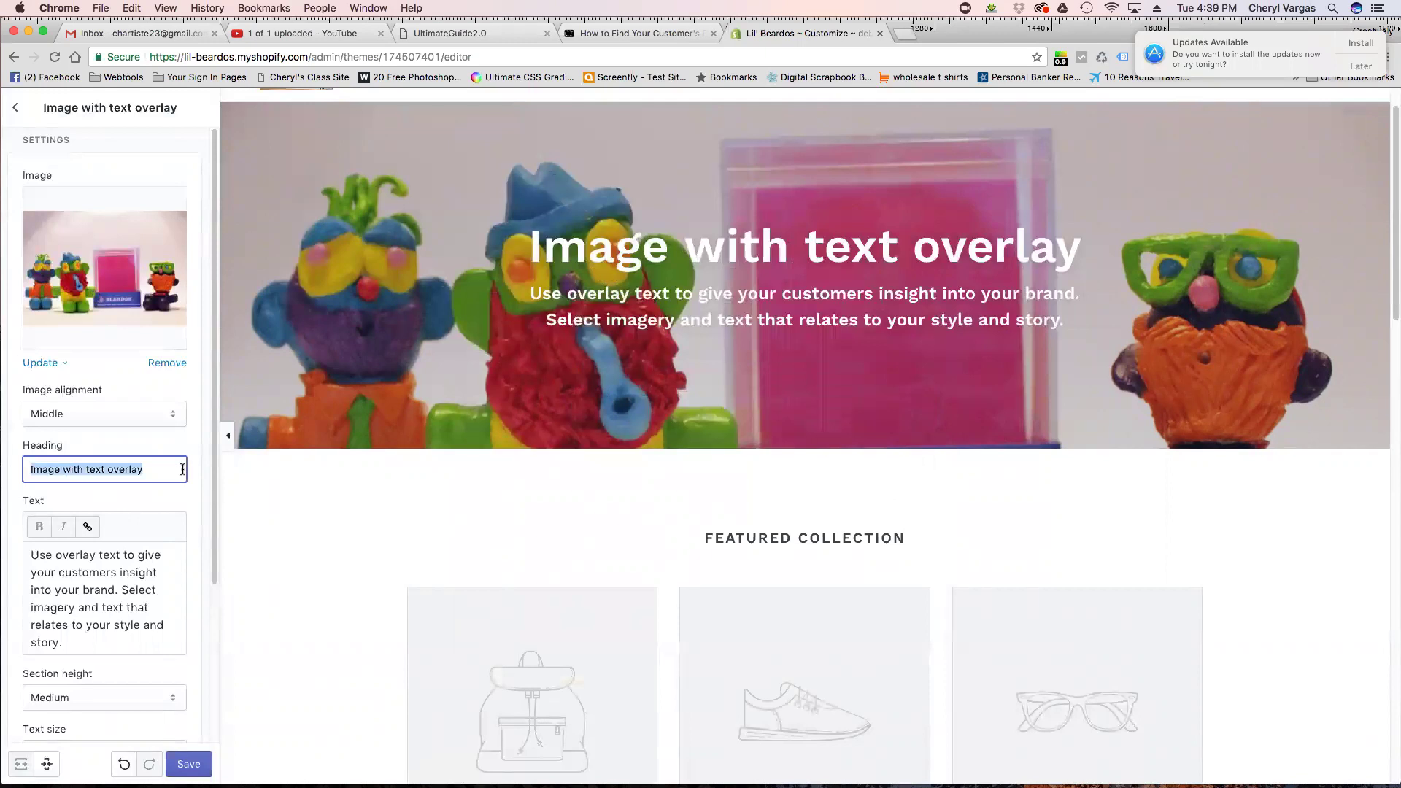
type("Lil Bearad")
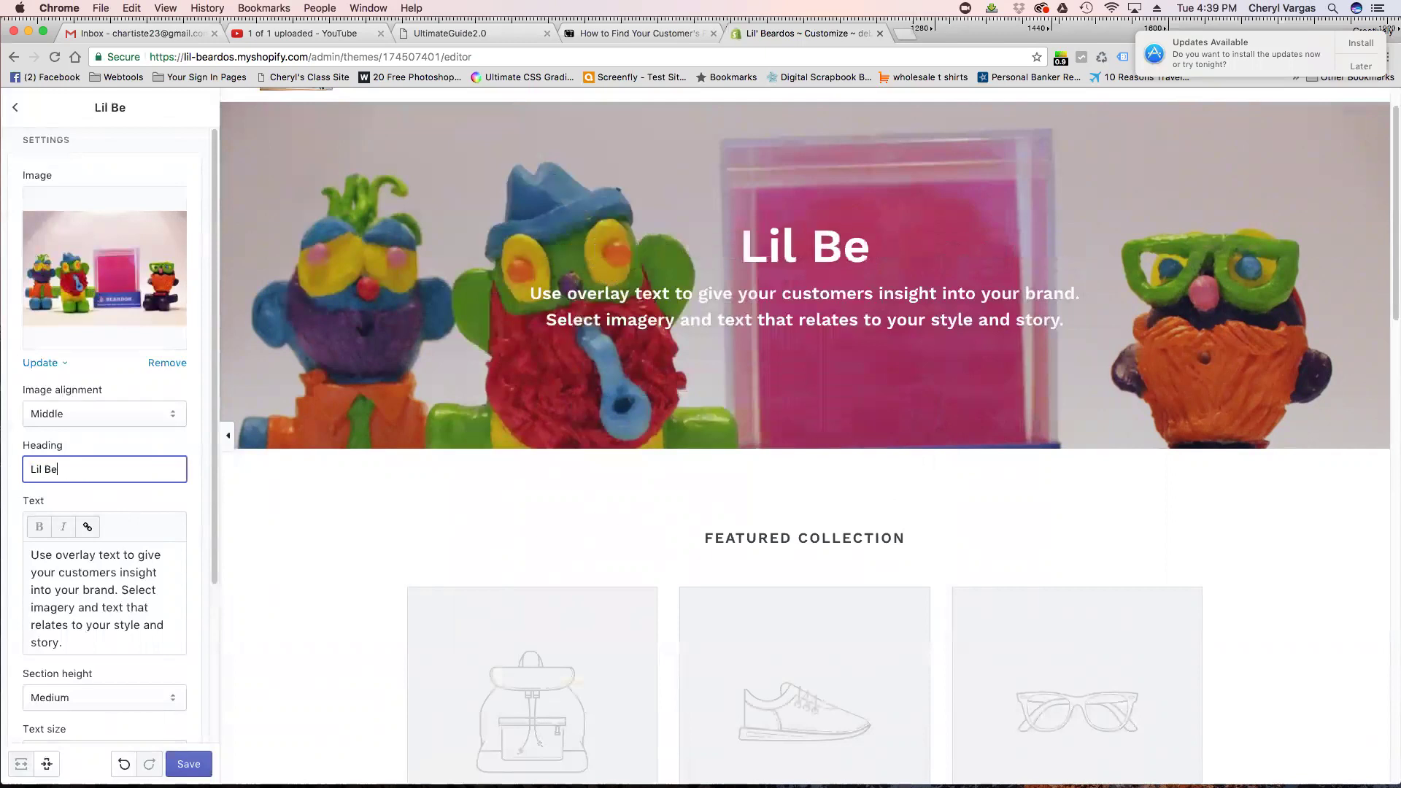
key("BackSpace")
key("BackSpace")
type("doi")
key("BackSpace")
type("s")
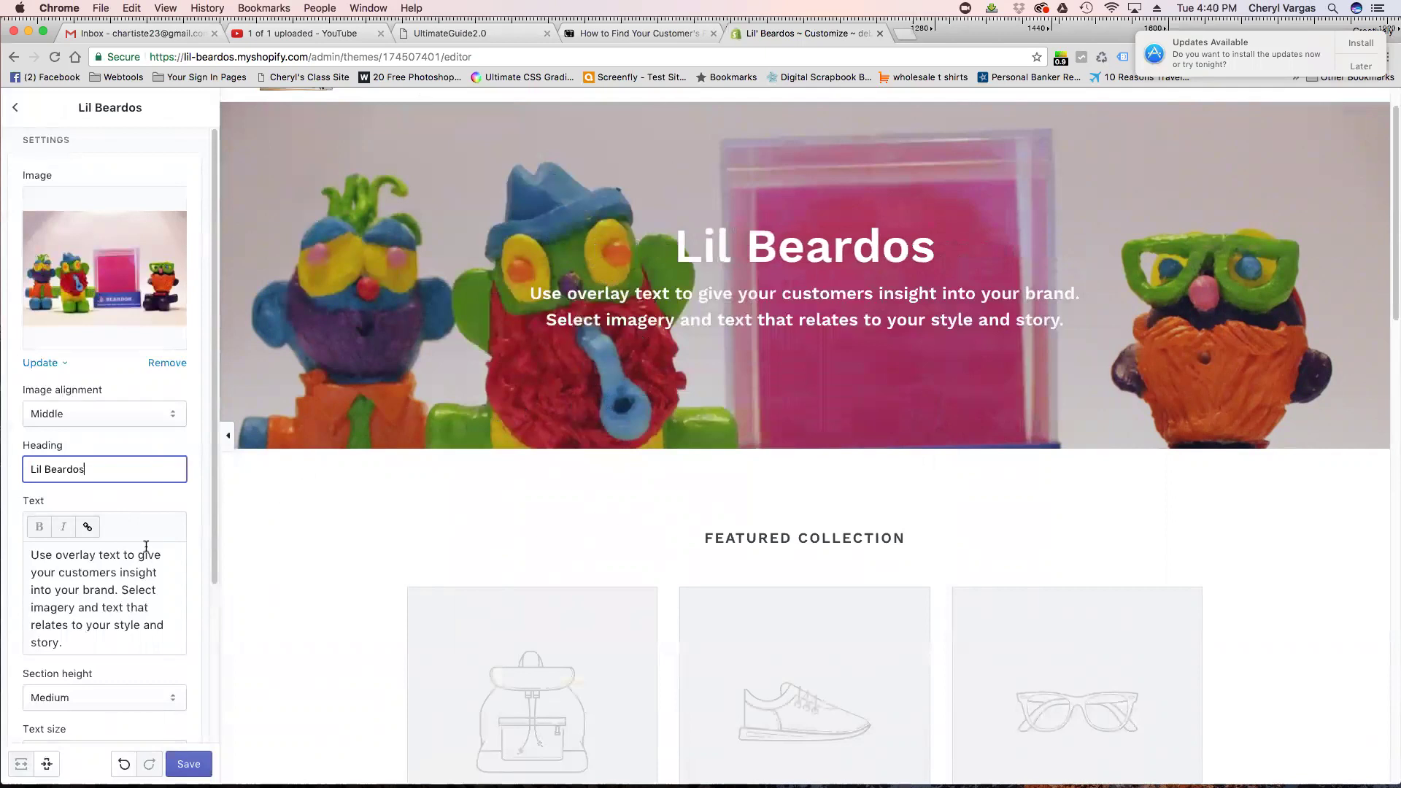
scroll(146, 555, "down", 3)
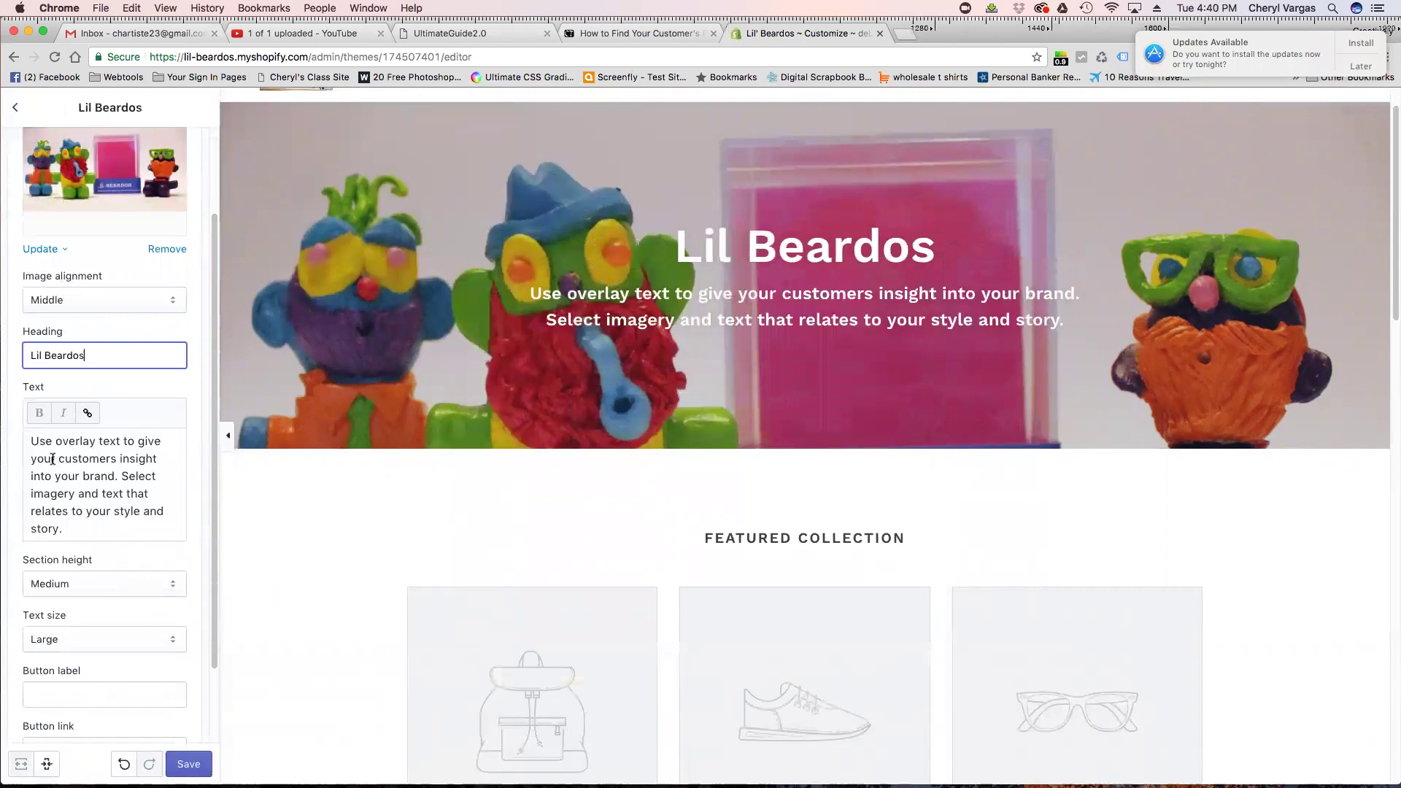
- Replace the banner paragraph with 'These are cool lil dudes who like to grow hair just like you.'
left_click_drag(28, 435, 184, 531)
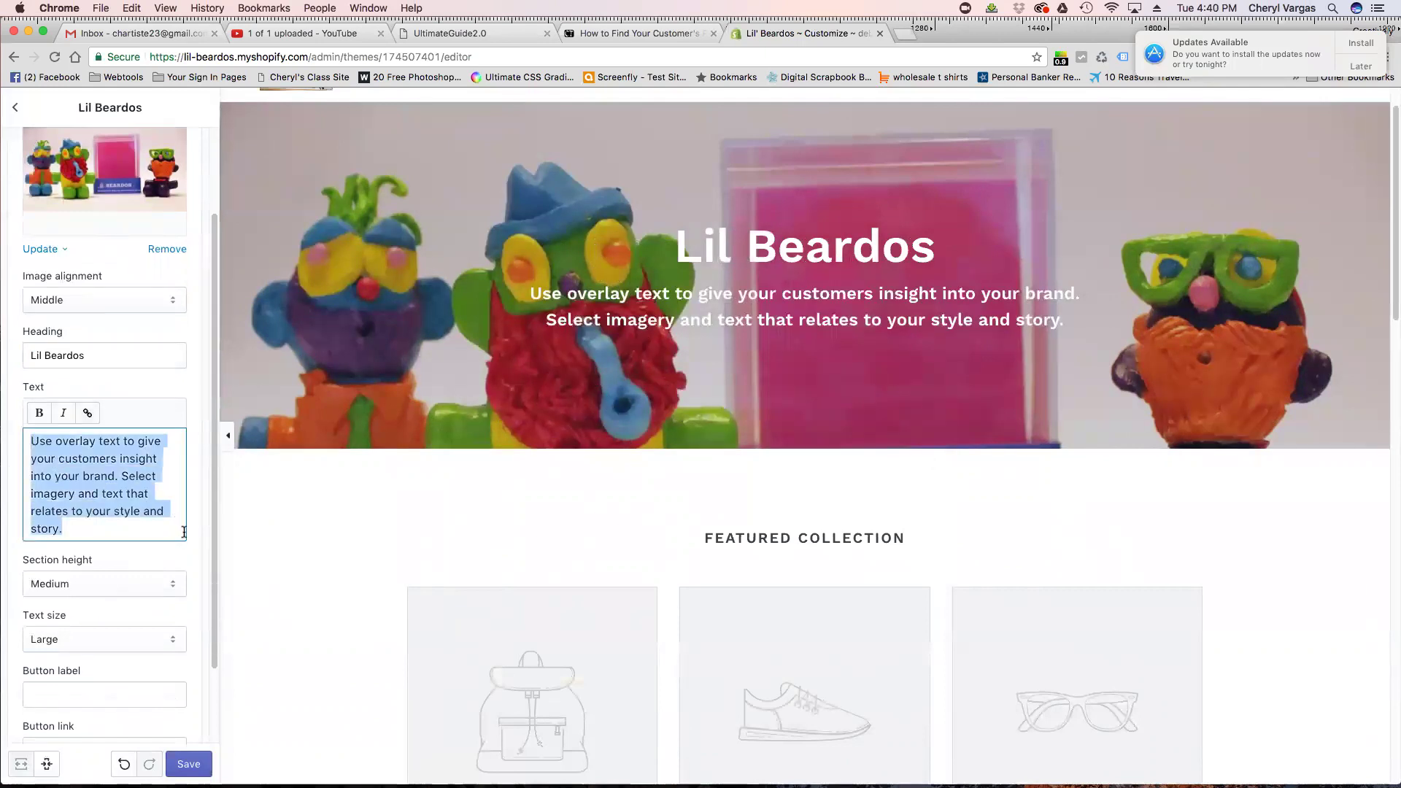
type("These are cool lil dudes who like to gro")
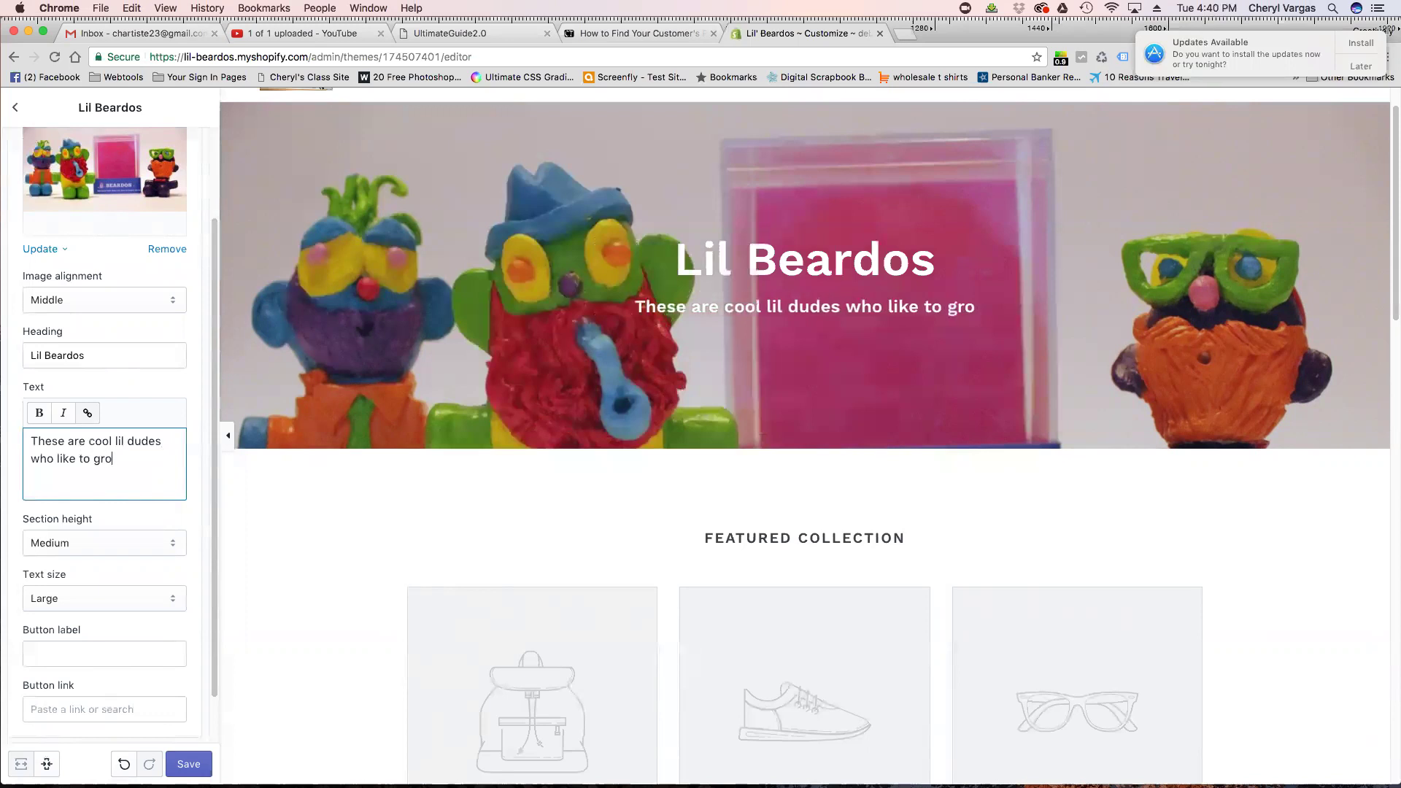
type("w hair ju")
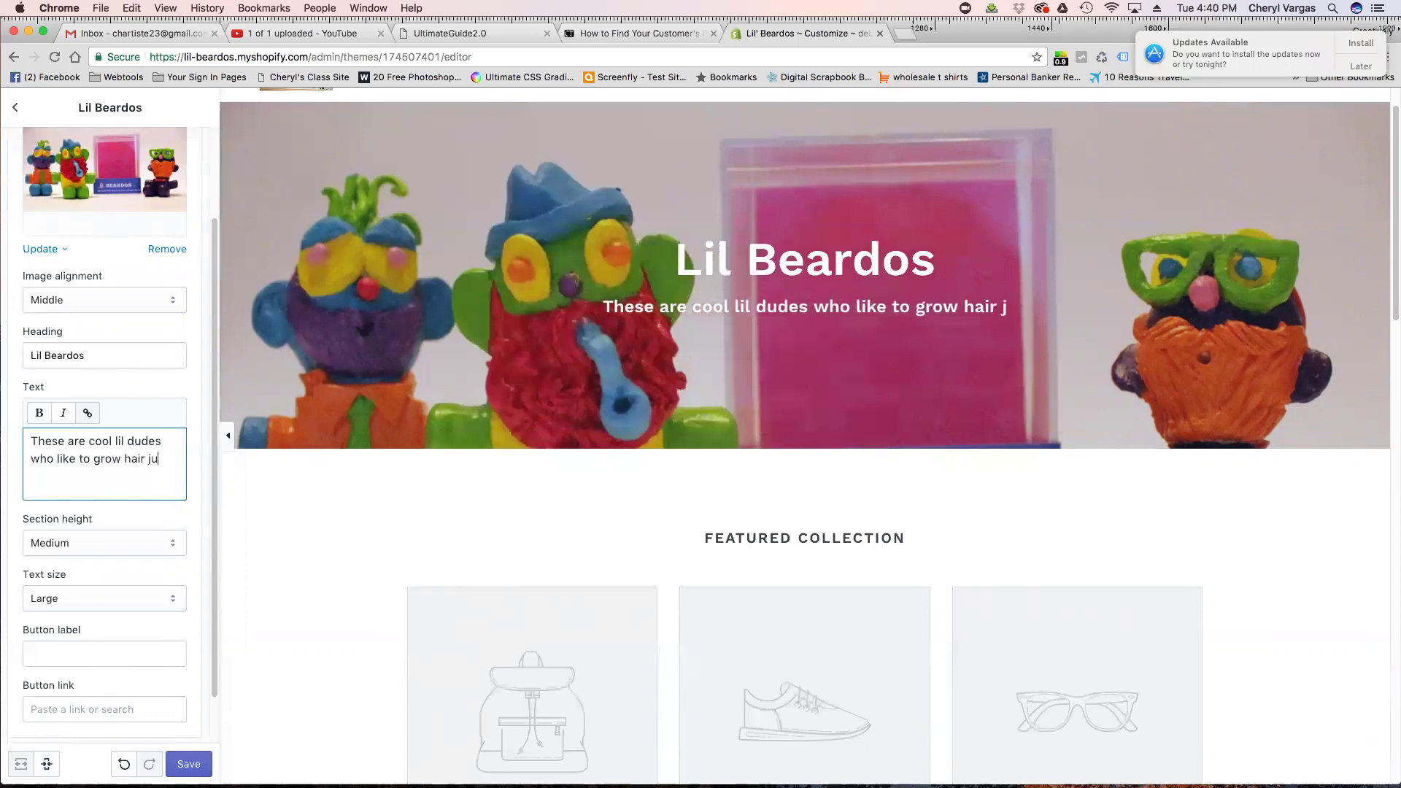
type("st like you.")
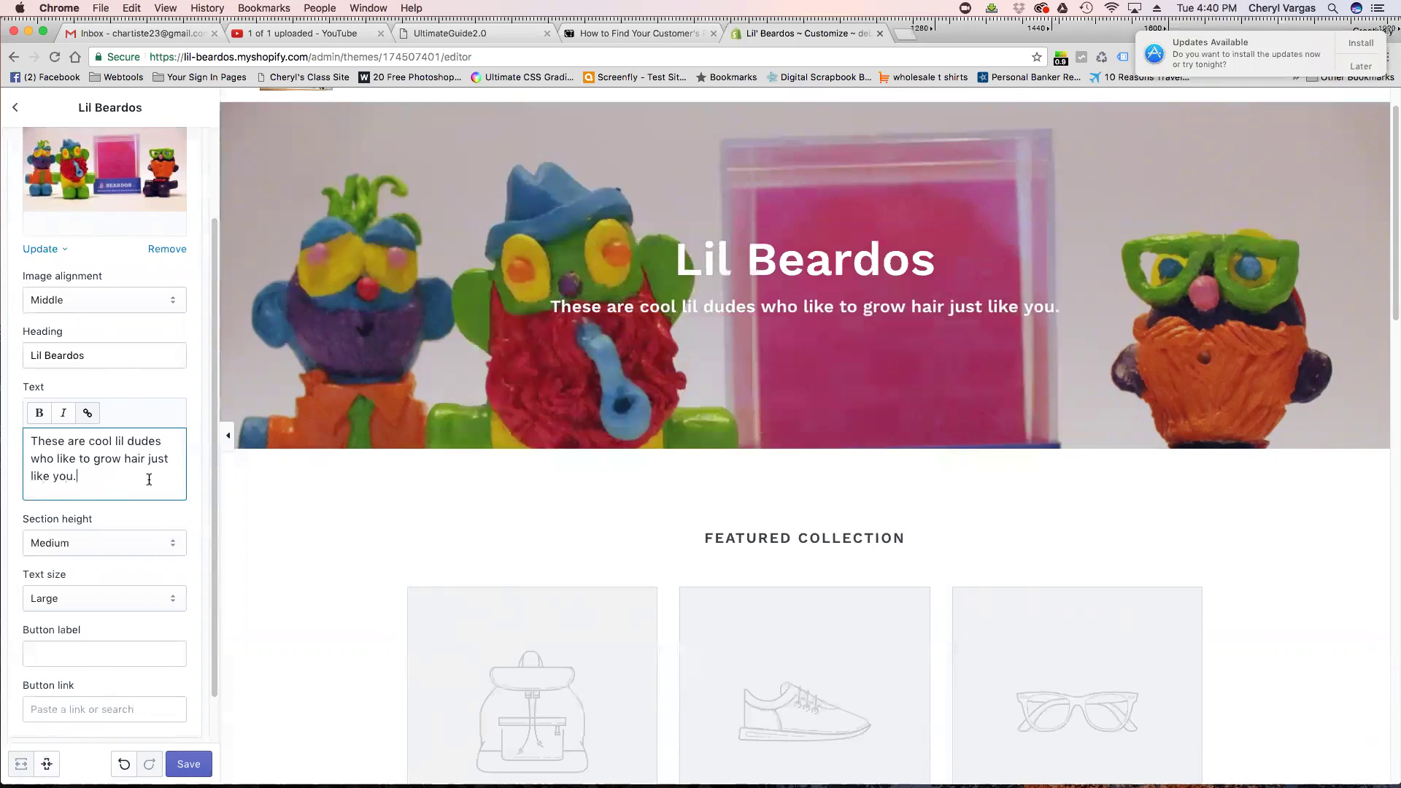
left_click(174, 546)
- Try Large section height, then set the banner back to Medium height
left_click(169, 557)
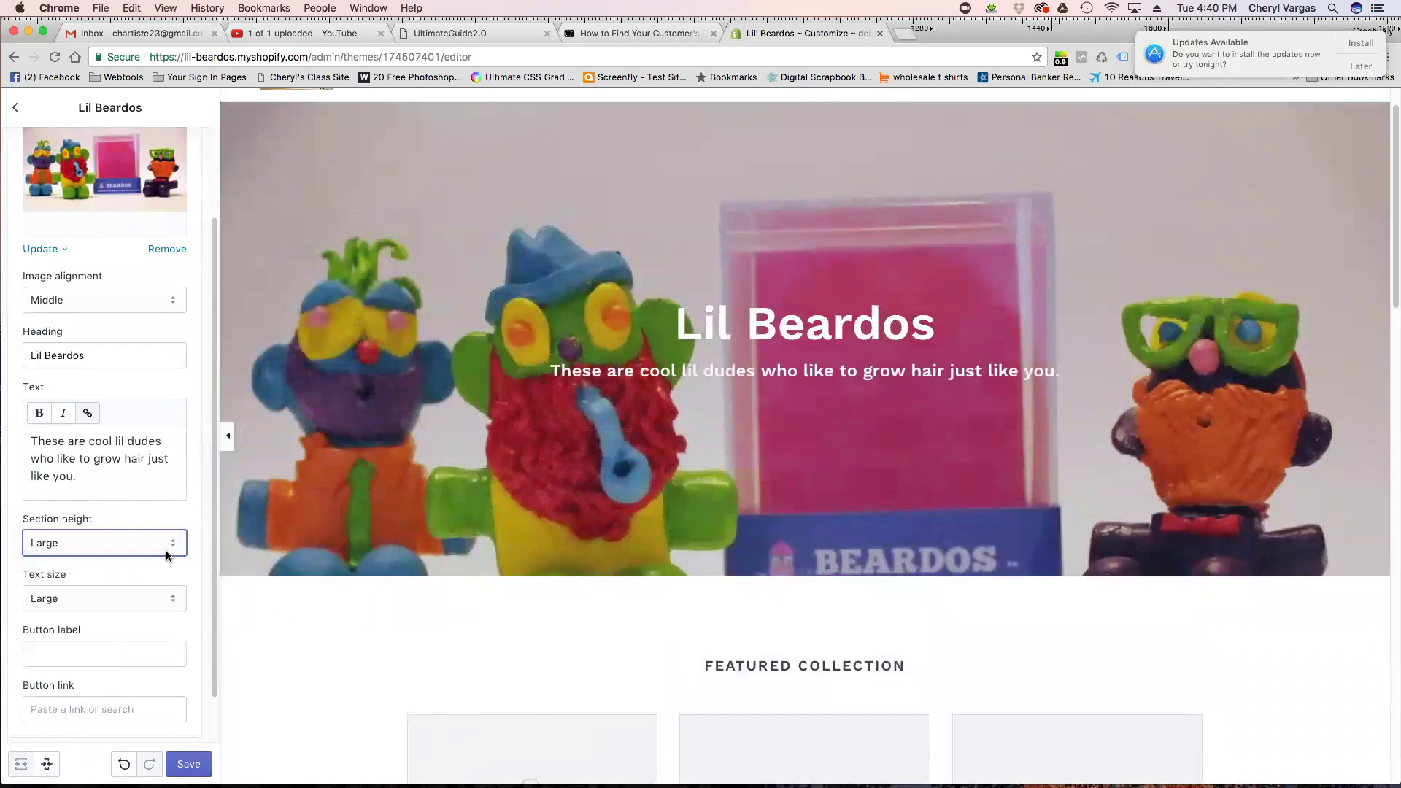
left_click(167, 555)
left_click(175, 529)
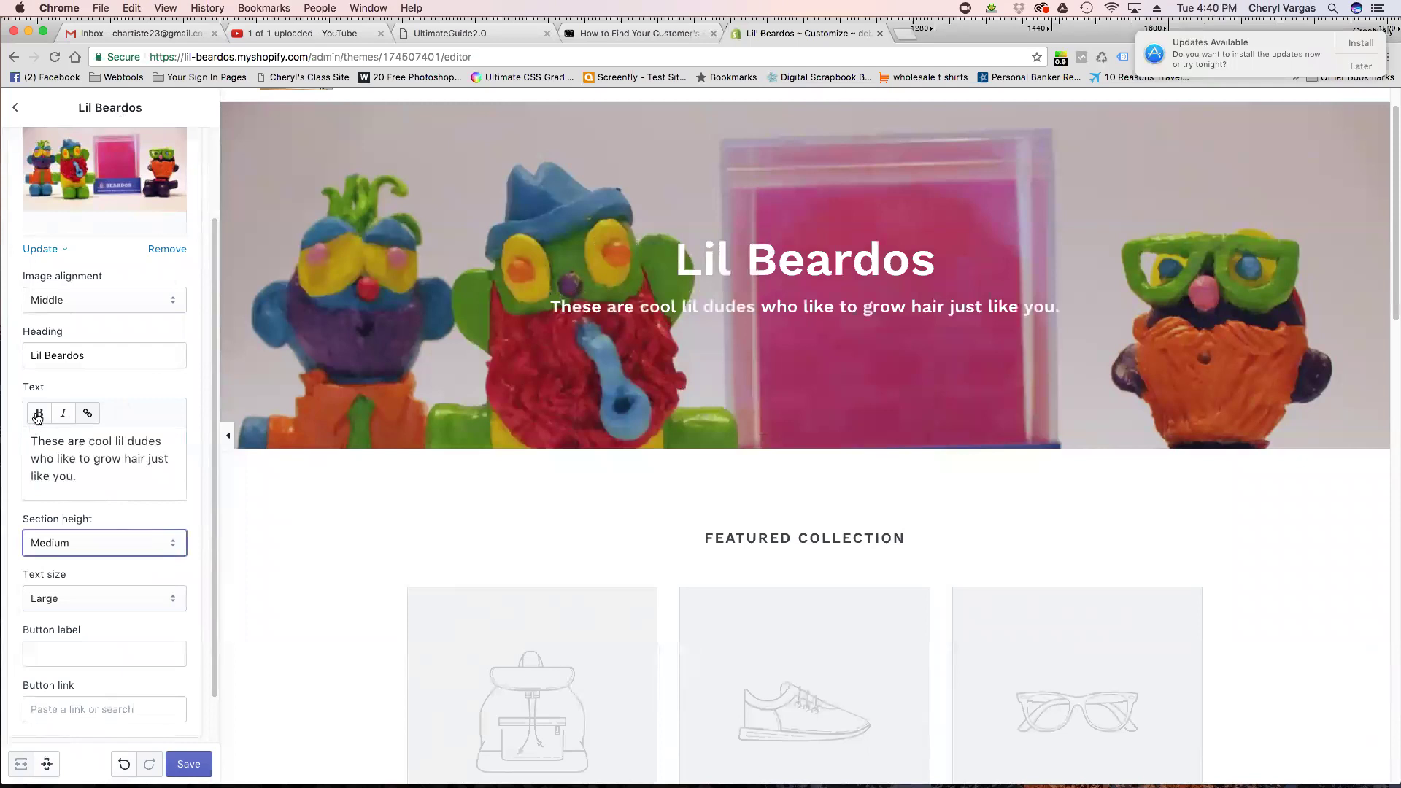
scroll(110, 602, "down", 2)
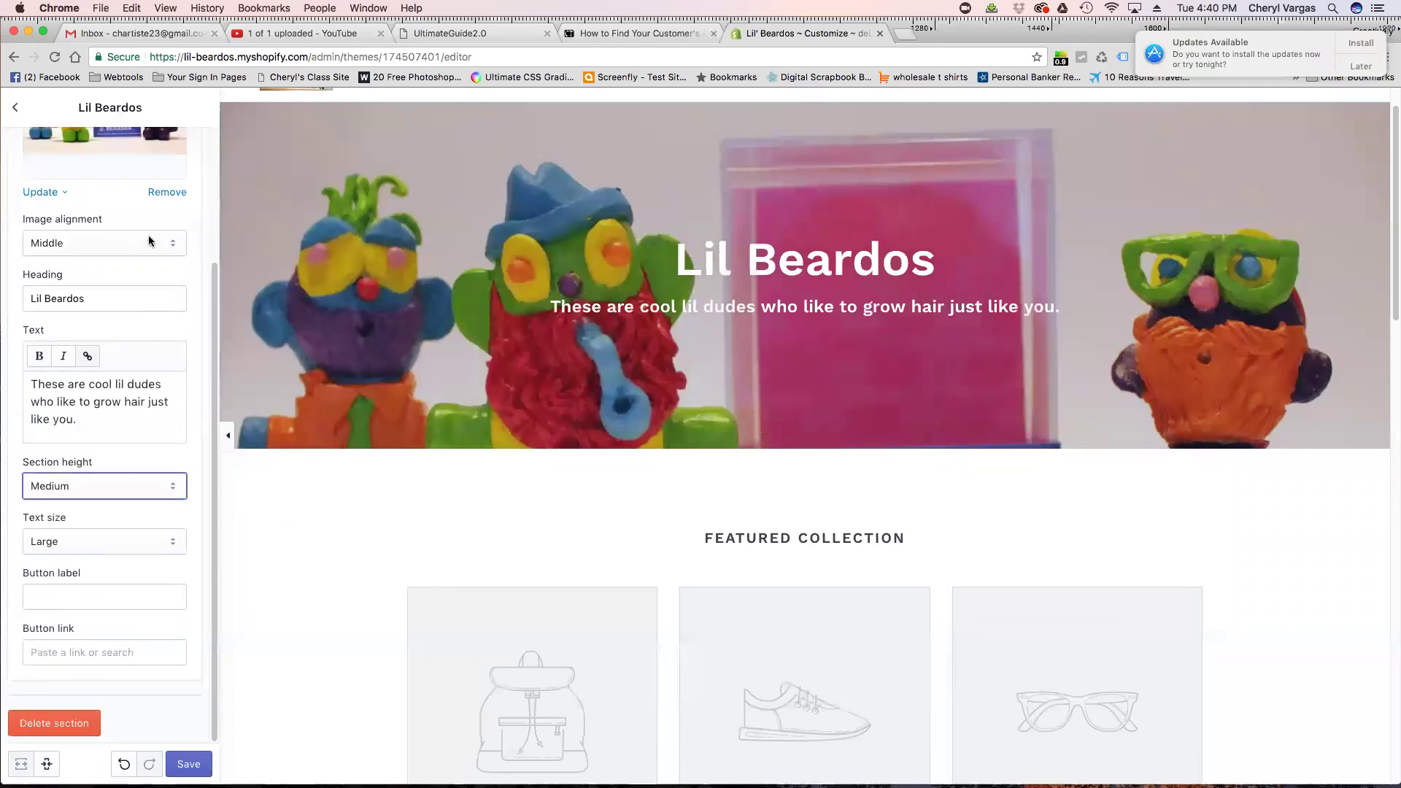
scroll(124, 307, "up", 2)
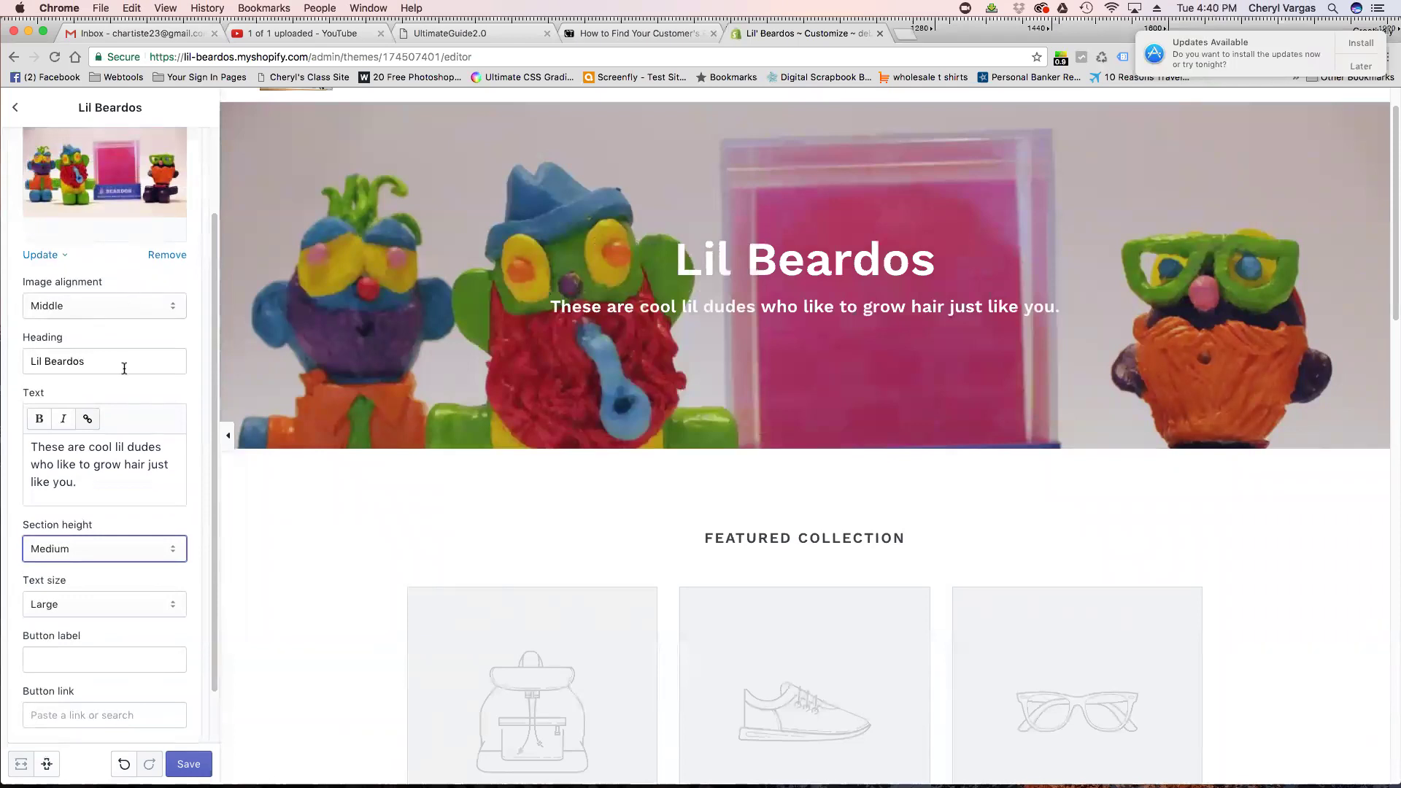
scroll(124, 385, "up", 3)
scroll(121, 571, "down", 4)
scroll(109, 560, "down", 1)
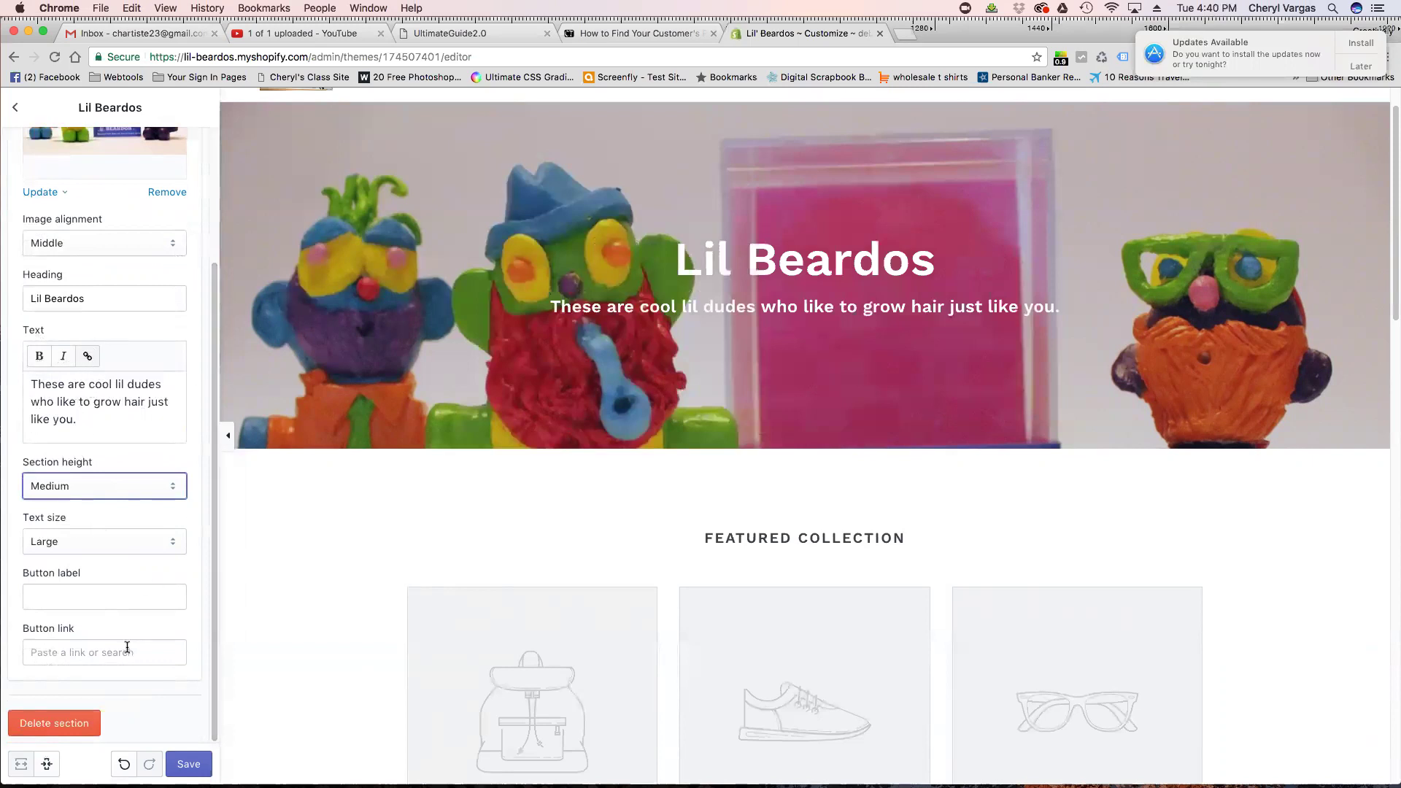
- Keep the banner text size at Large and save the theme changes
left_click(80, 543)
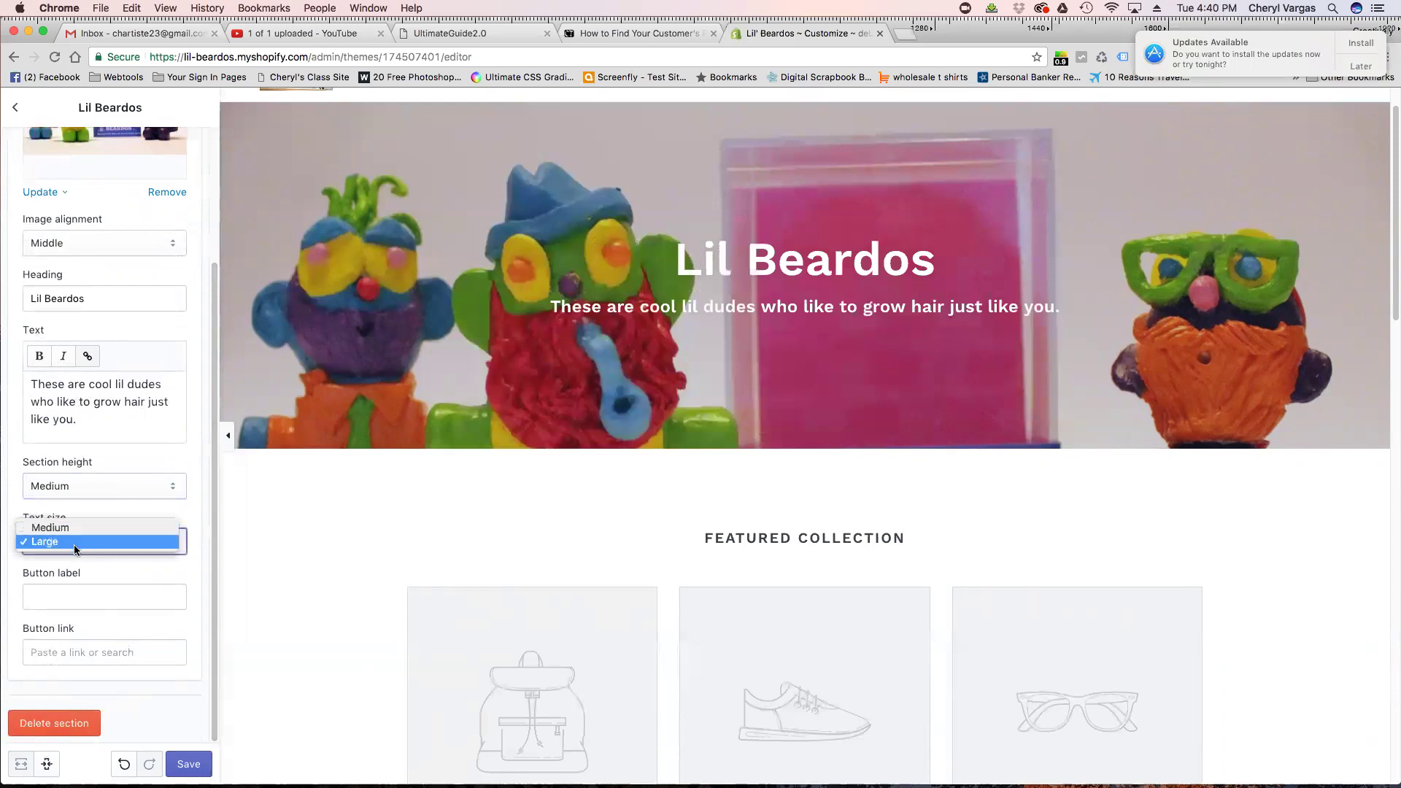
left_click(76, 543)
scroll(110, 489, "up", 3)
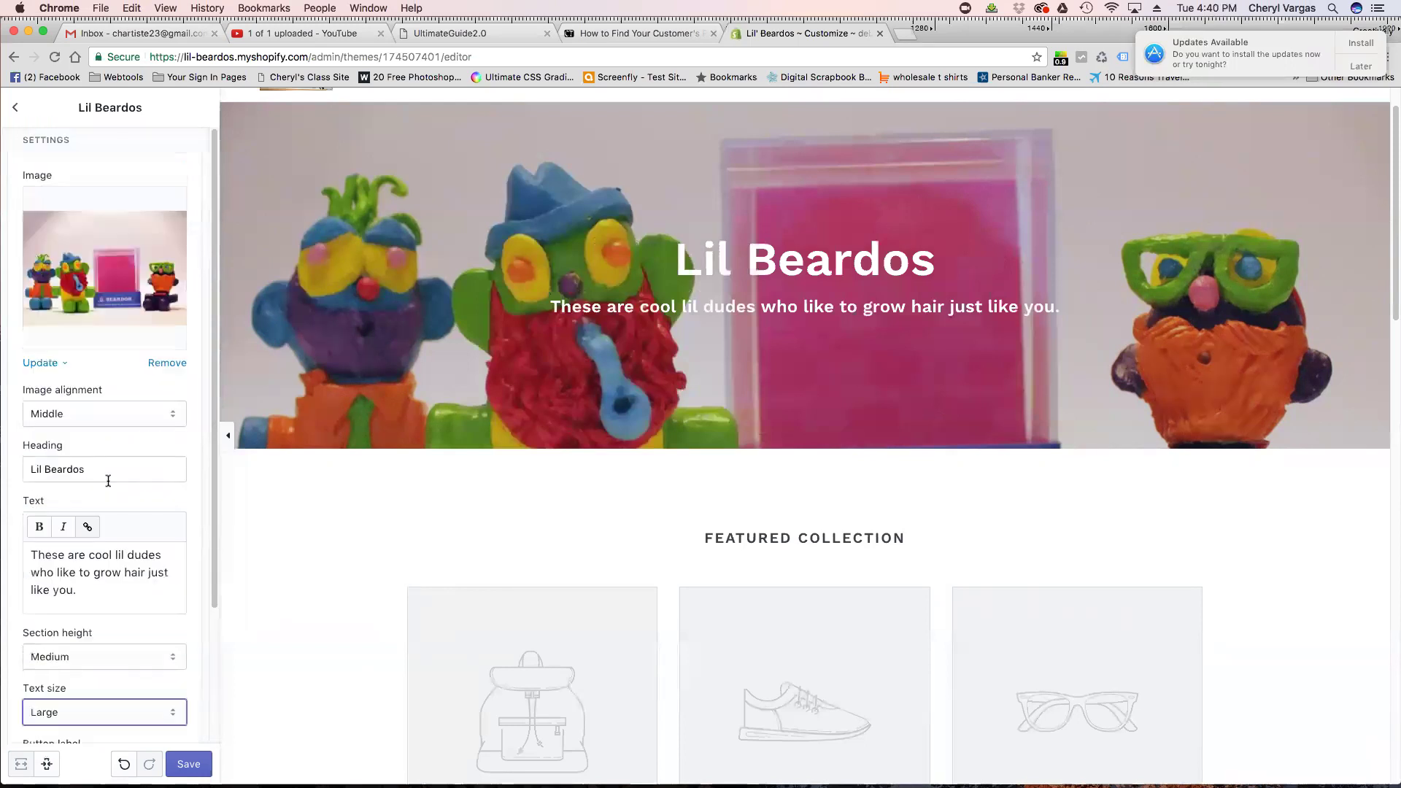
mouse_move(208, 785)
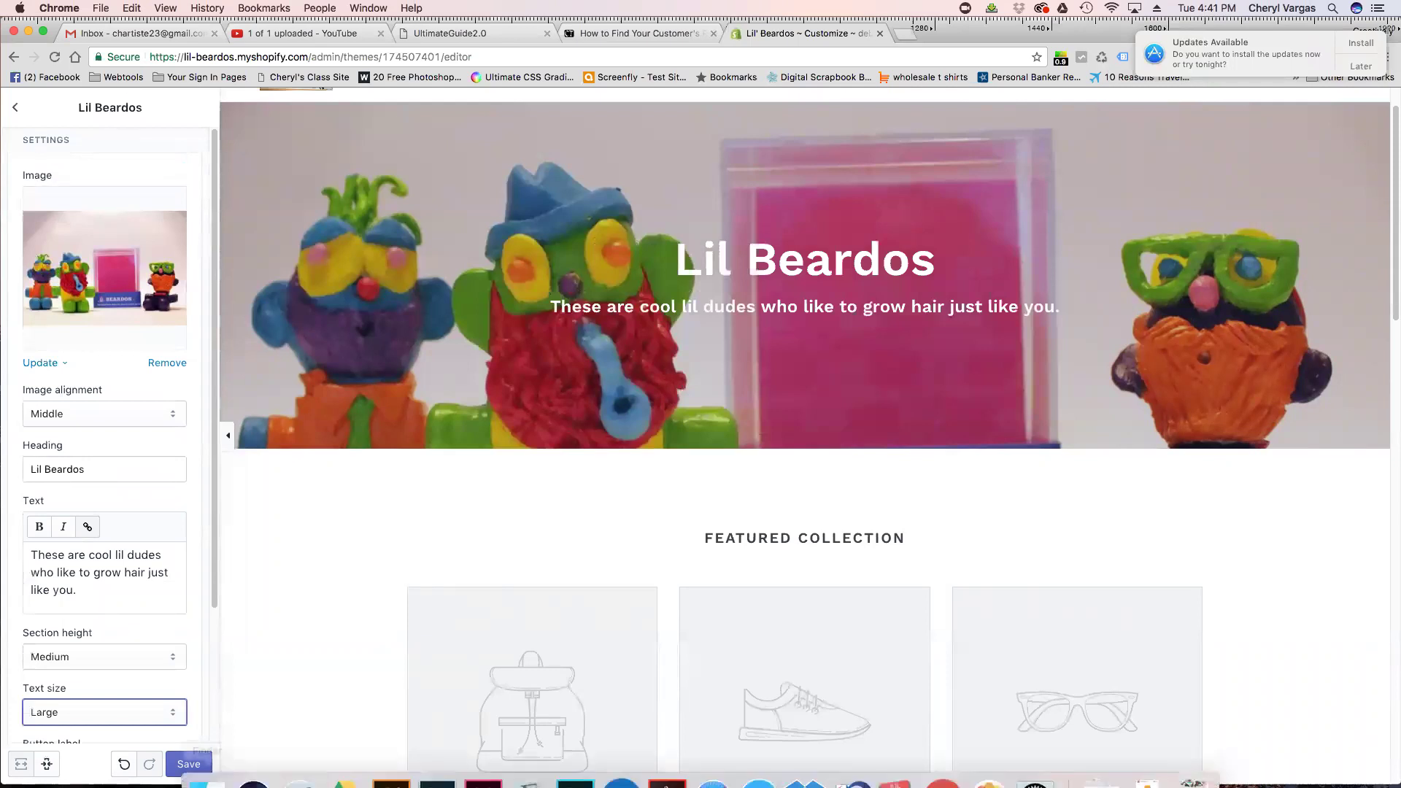
scroll(156, 543, "down", 3)
left_click(191, 764)
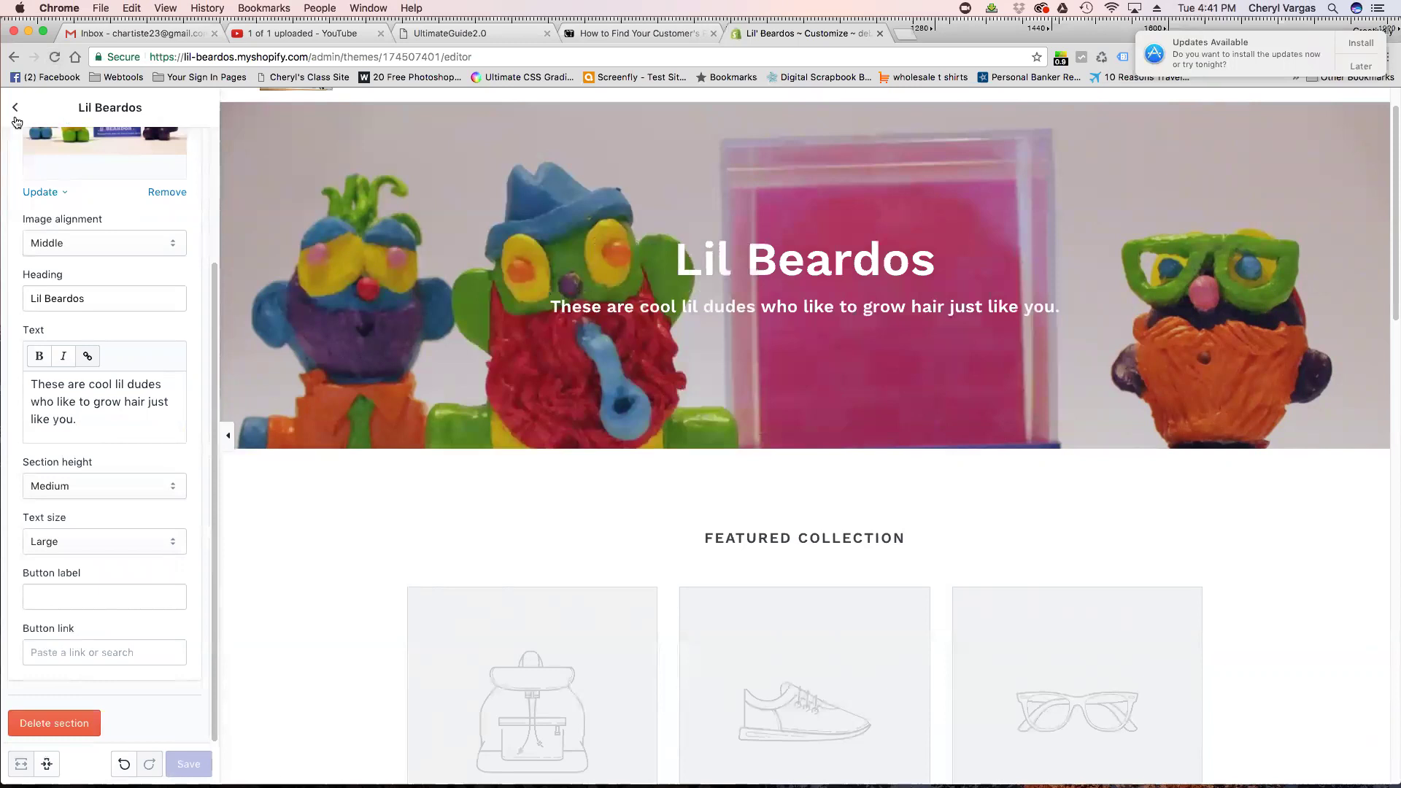
- Return to the Sections list and select the FEATURED COLLECTION heading in the preview
left_click(15, 109)
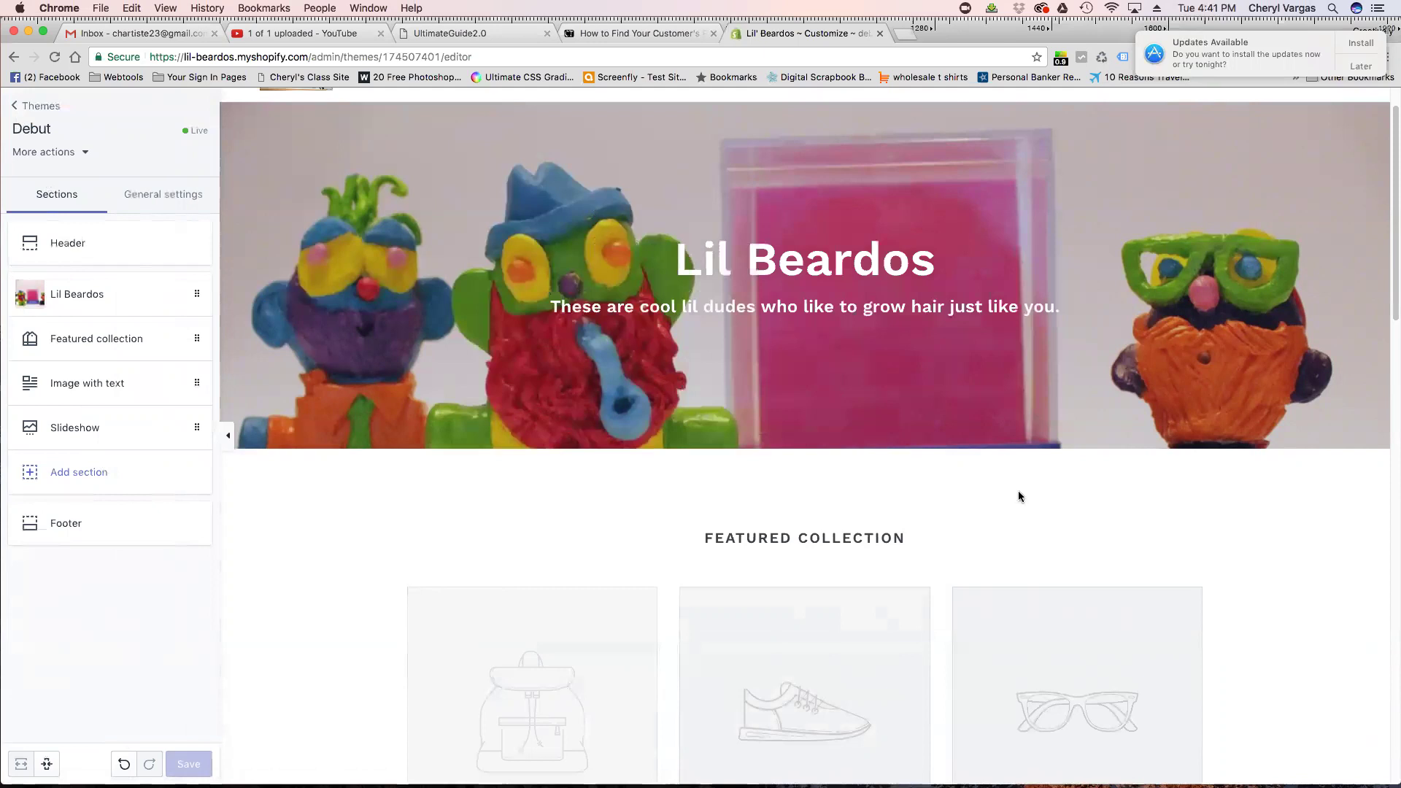
triple_click(806, 537)
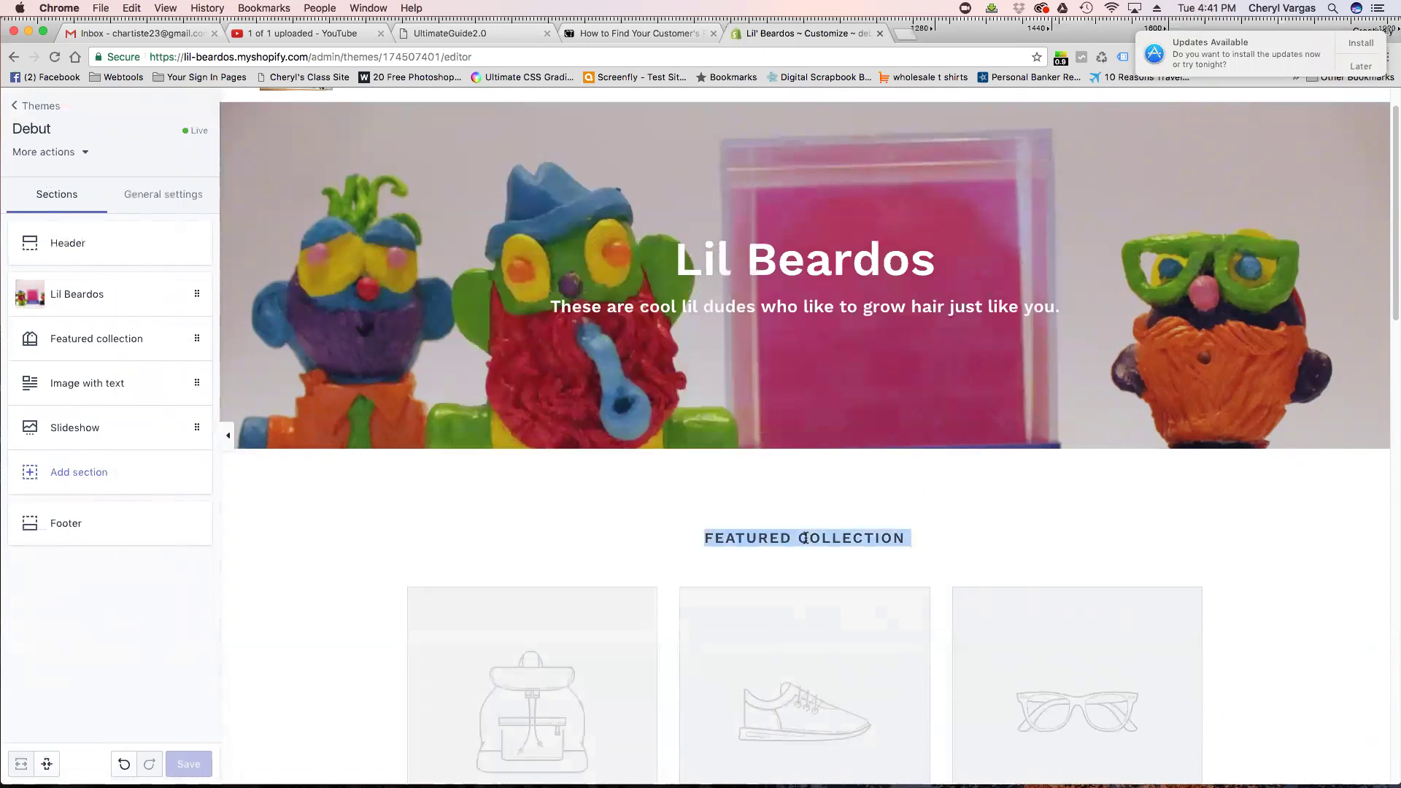
double_click(805, 537)
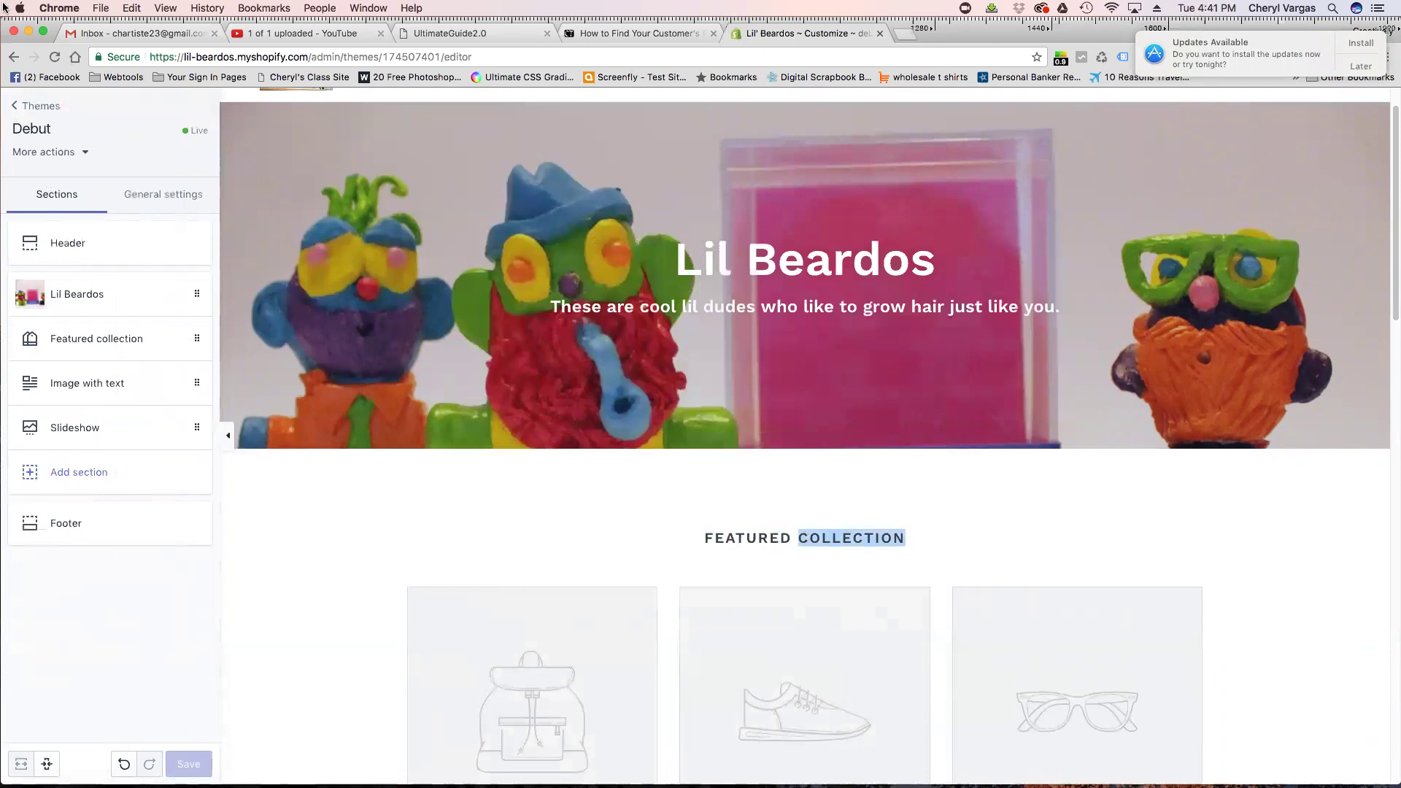
- Return to the Themes page and open the Shopify Theme Store in a new tab
left_click(17, 107)
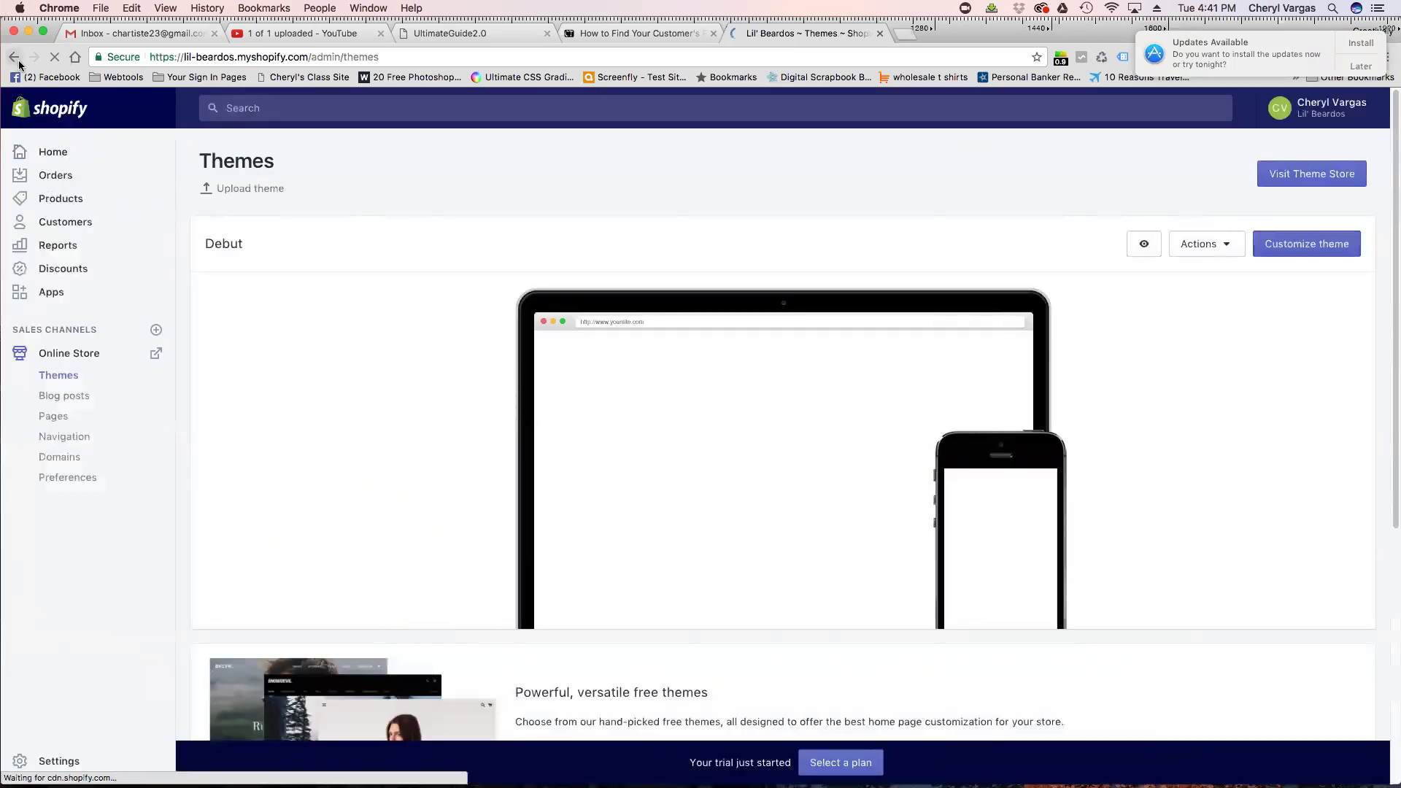
mouse_move(1021, 612)
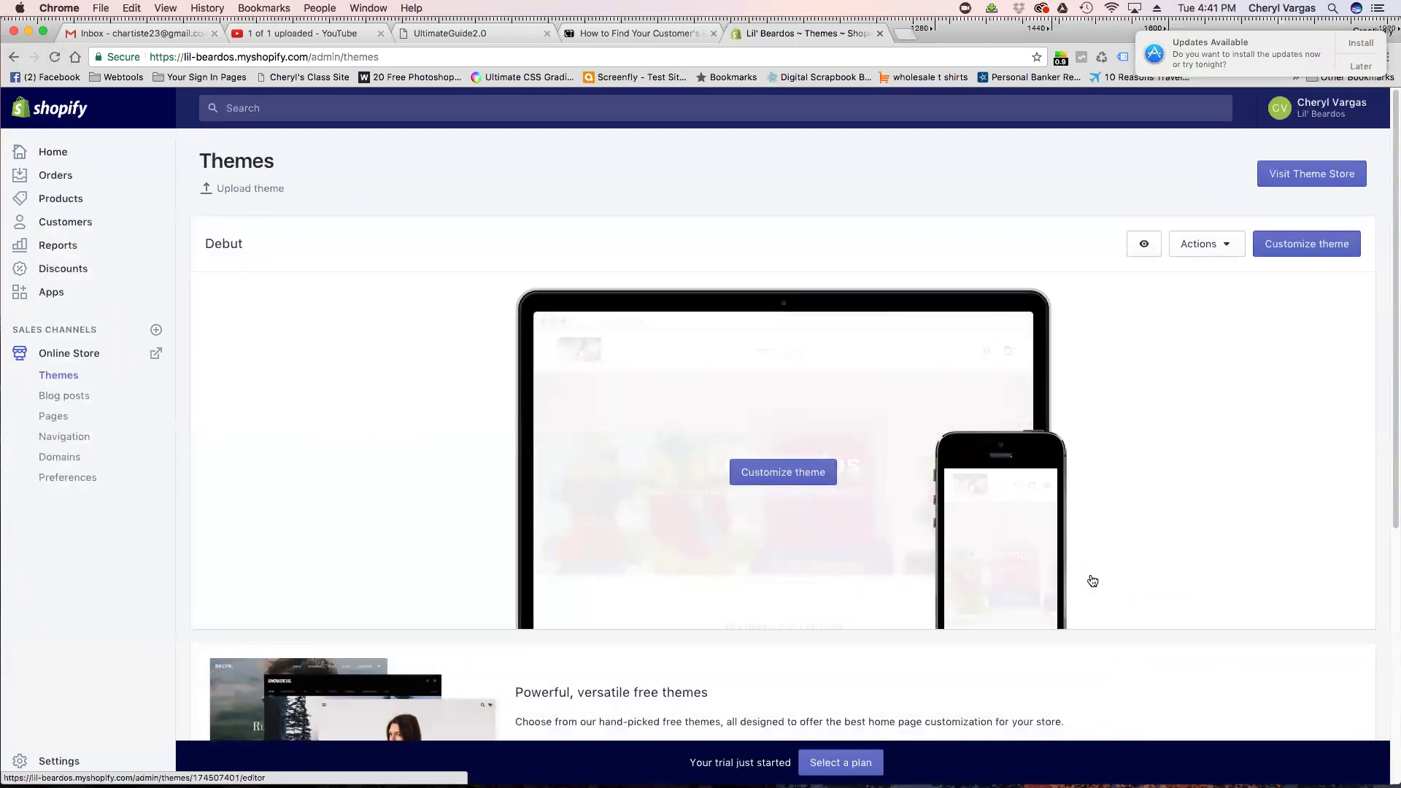
left_click(1316, 173)
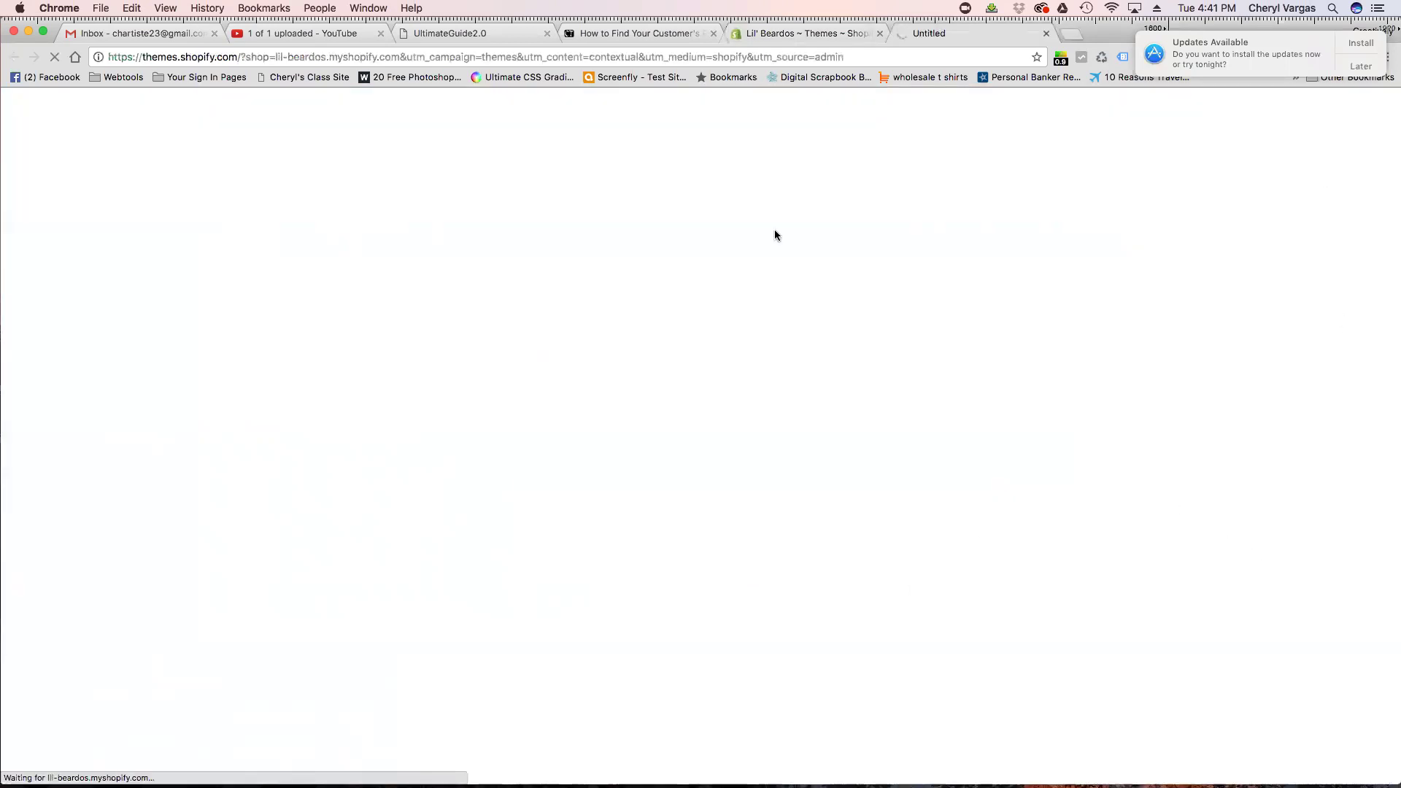
- Back on the Themes page, reopen the Debut theme in the editor
left_click(820, 33)
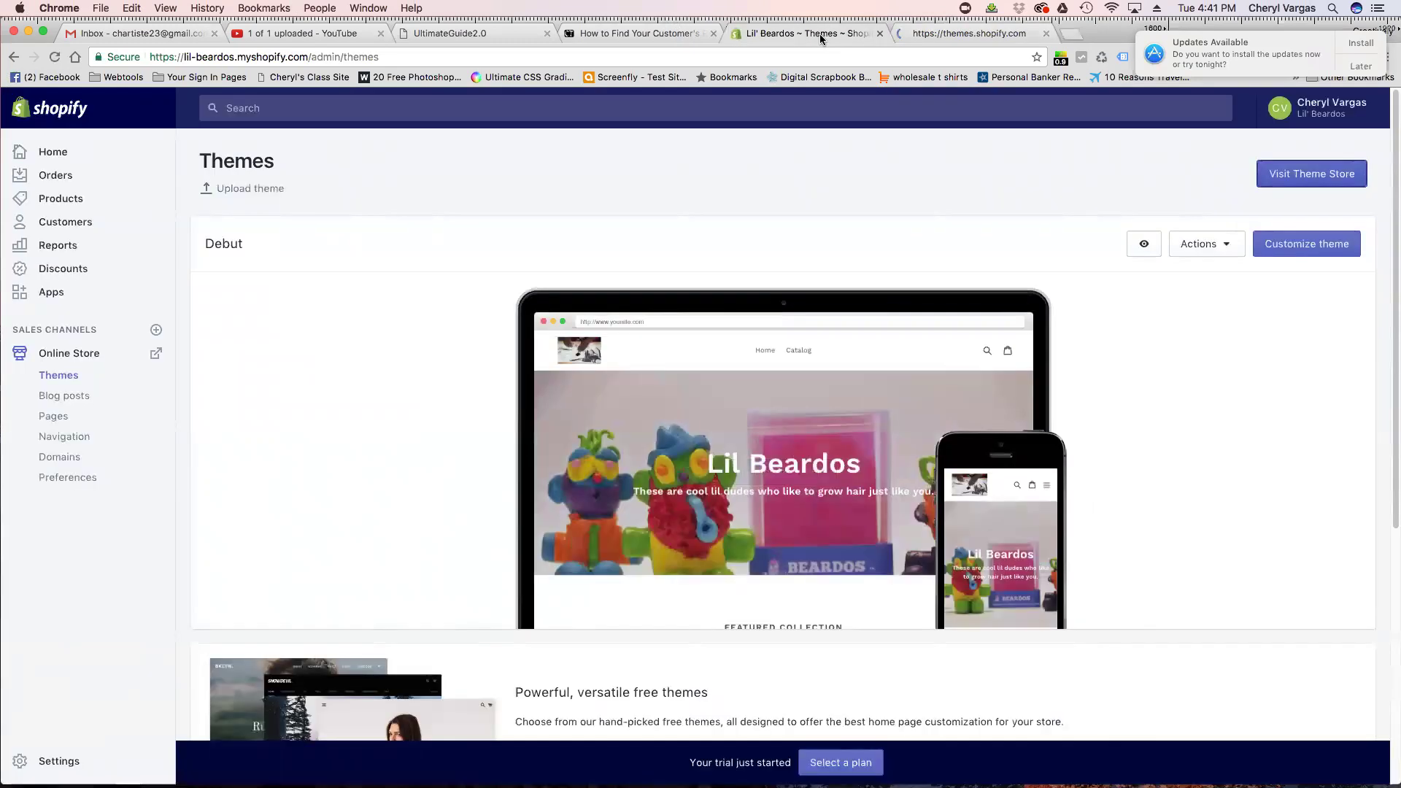
scroll(730, 537, "down", 5)
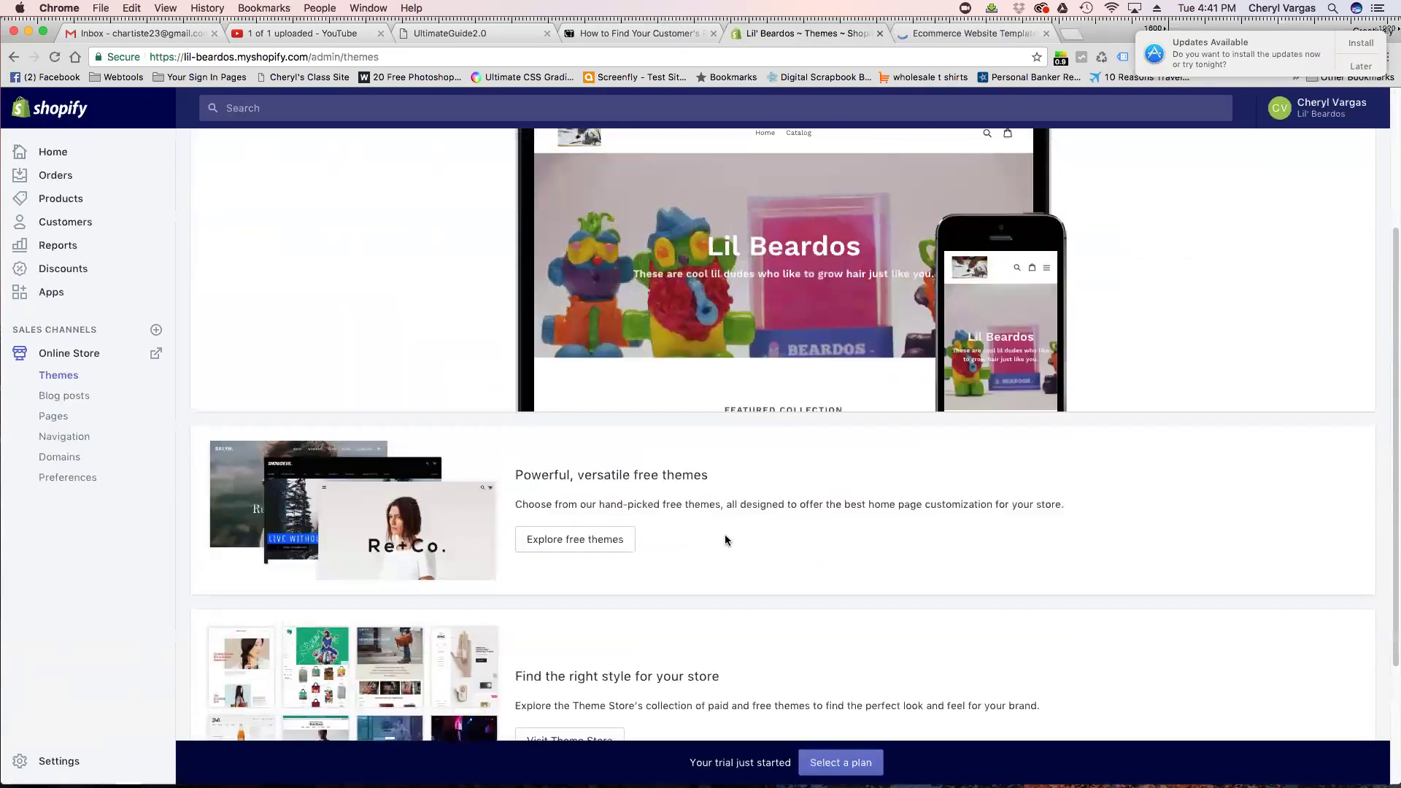
left_click(790, 257)
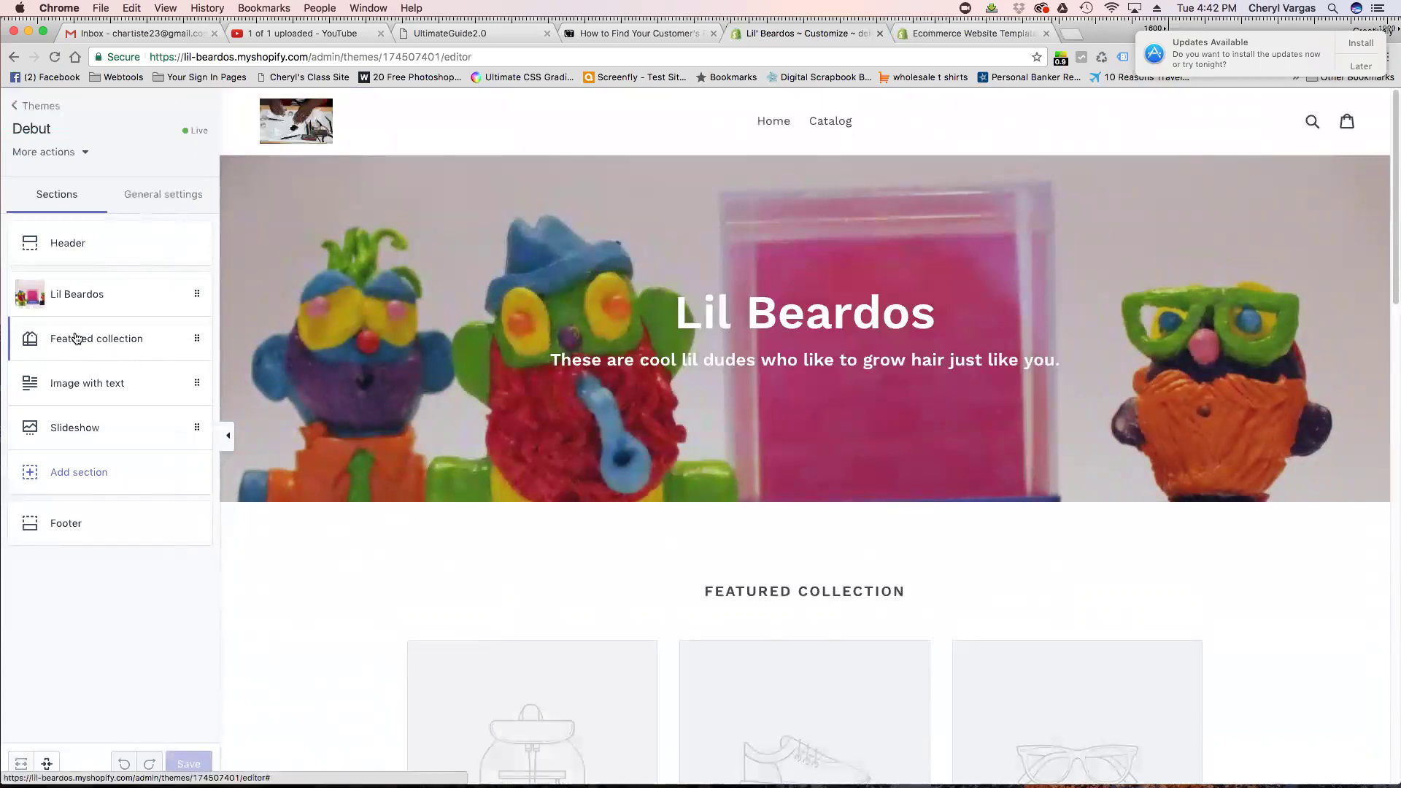
- Scroll the homepage preview past the $19.99 Featured collection products to Image with text
mouse_move(76, 338)
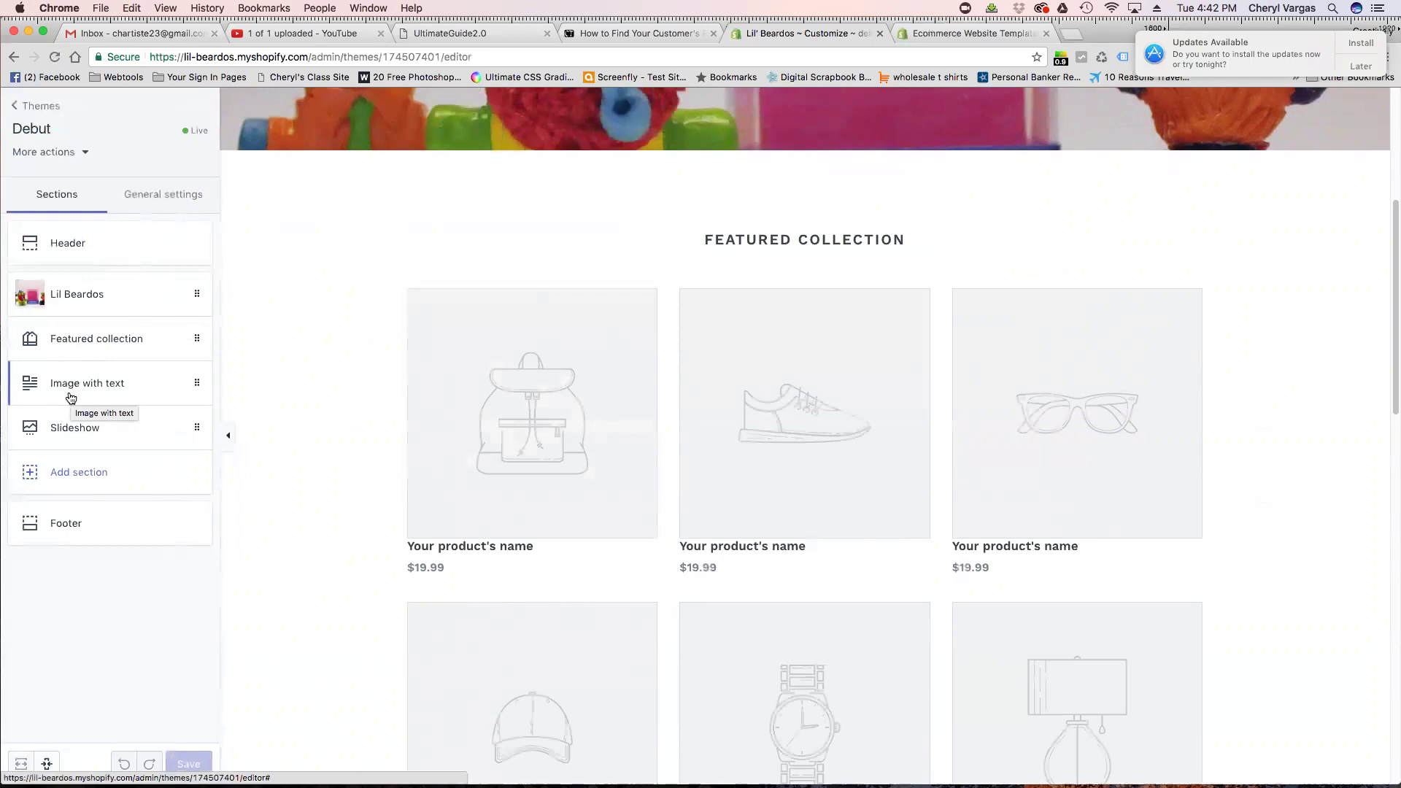
scroll(606, 729, "down", 10)
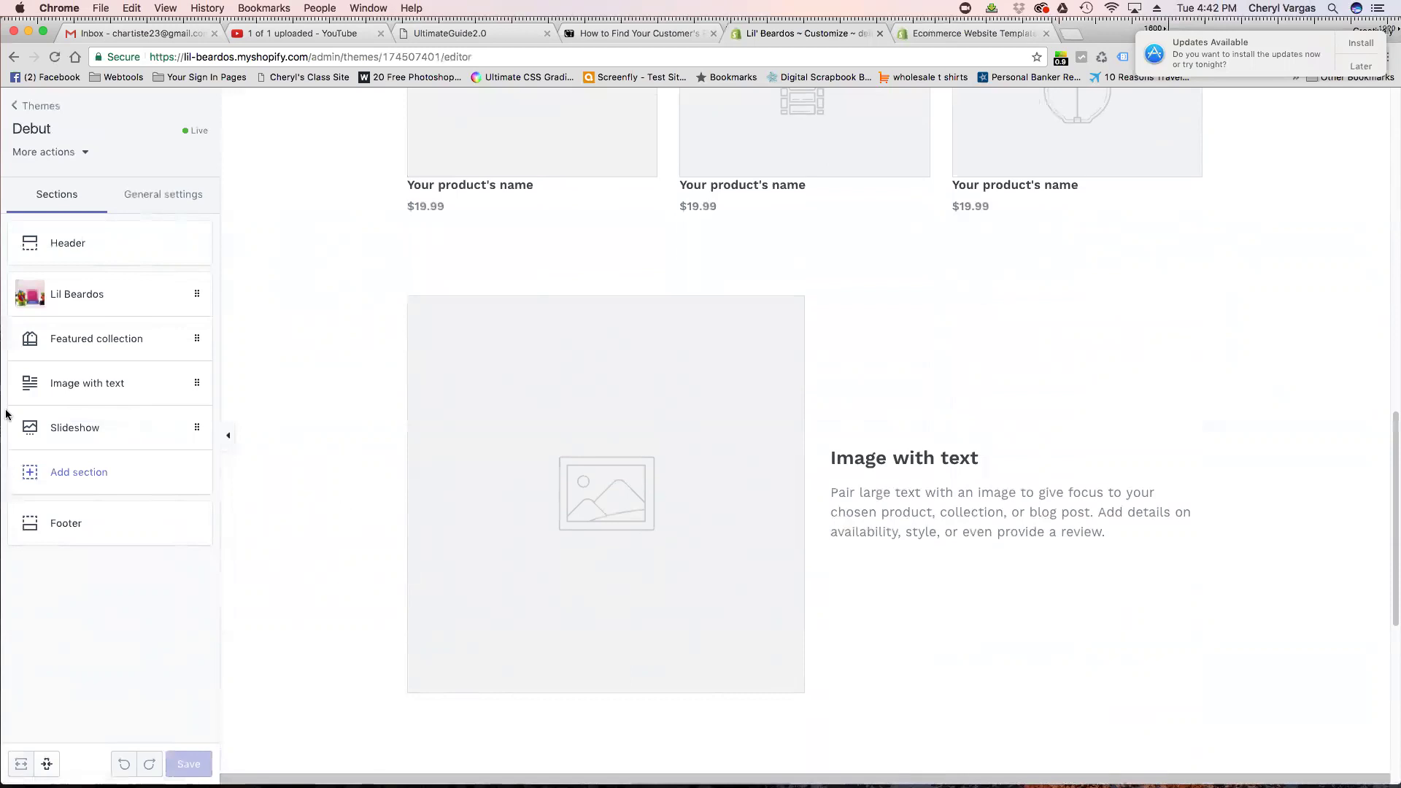
- Replace the Image with text section's placeholder heading with 'Testing'
left_click(90, 382)
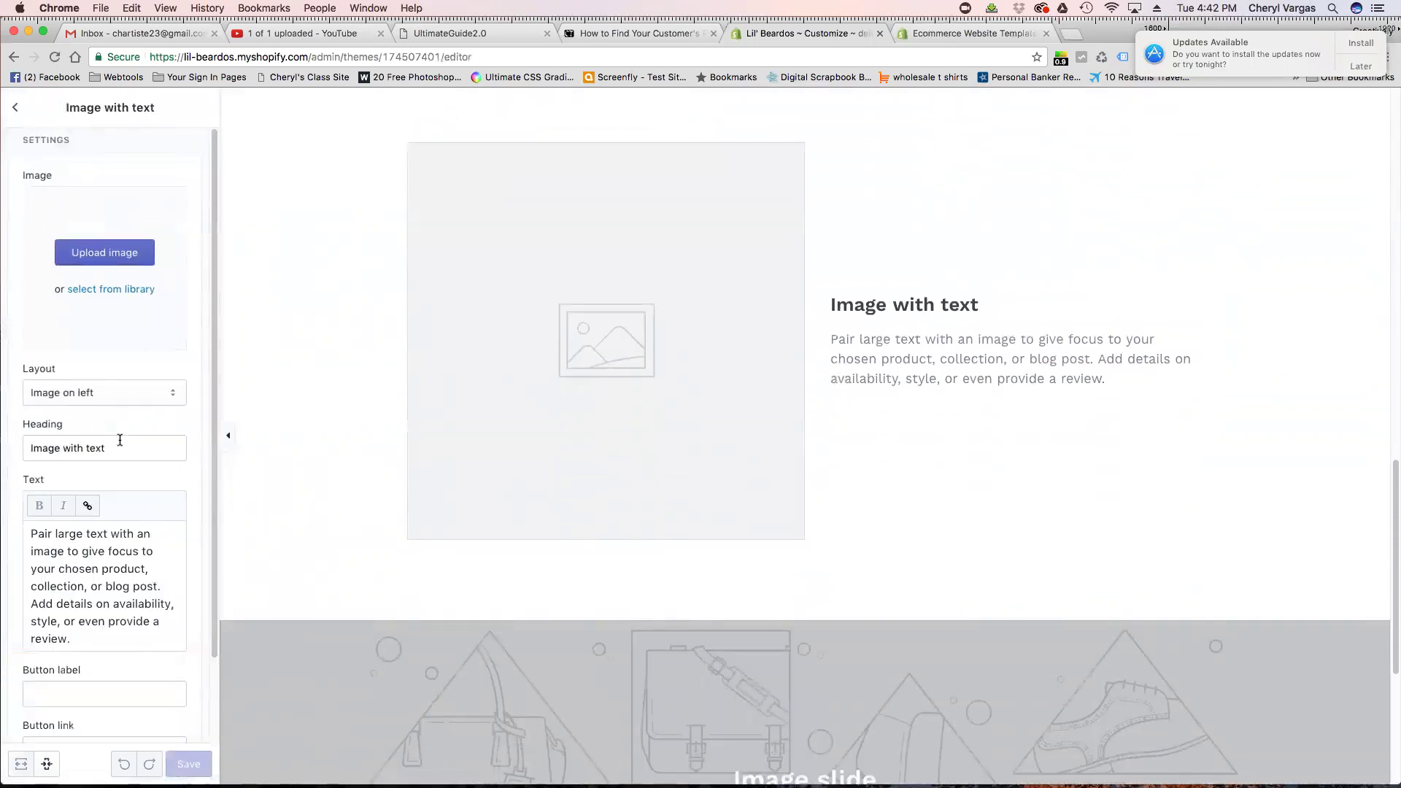
left_click_drag(113, 452, 7, 431)
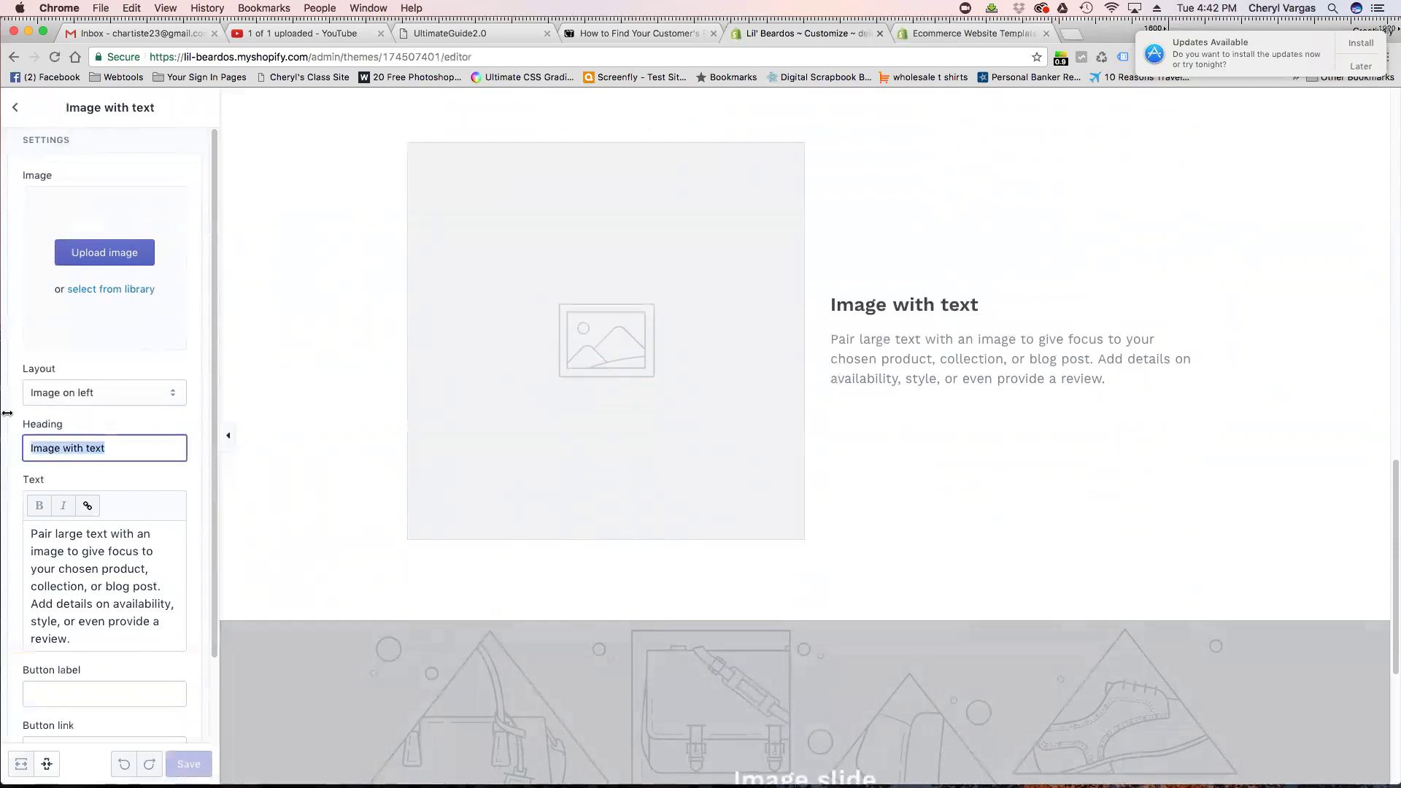
type("Testing")
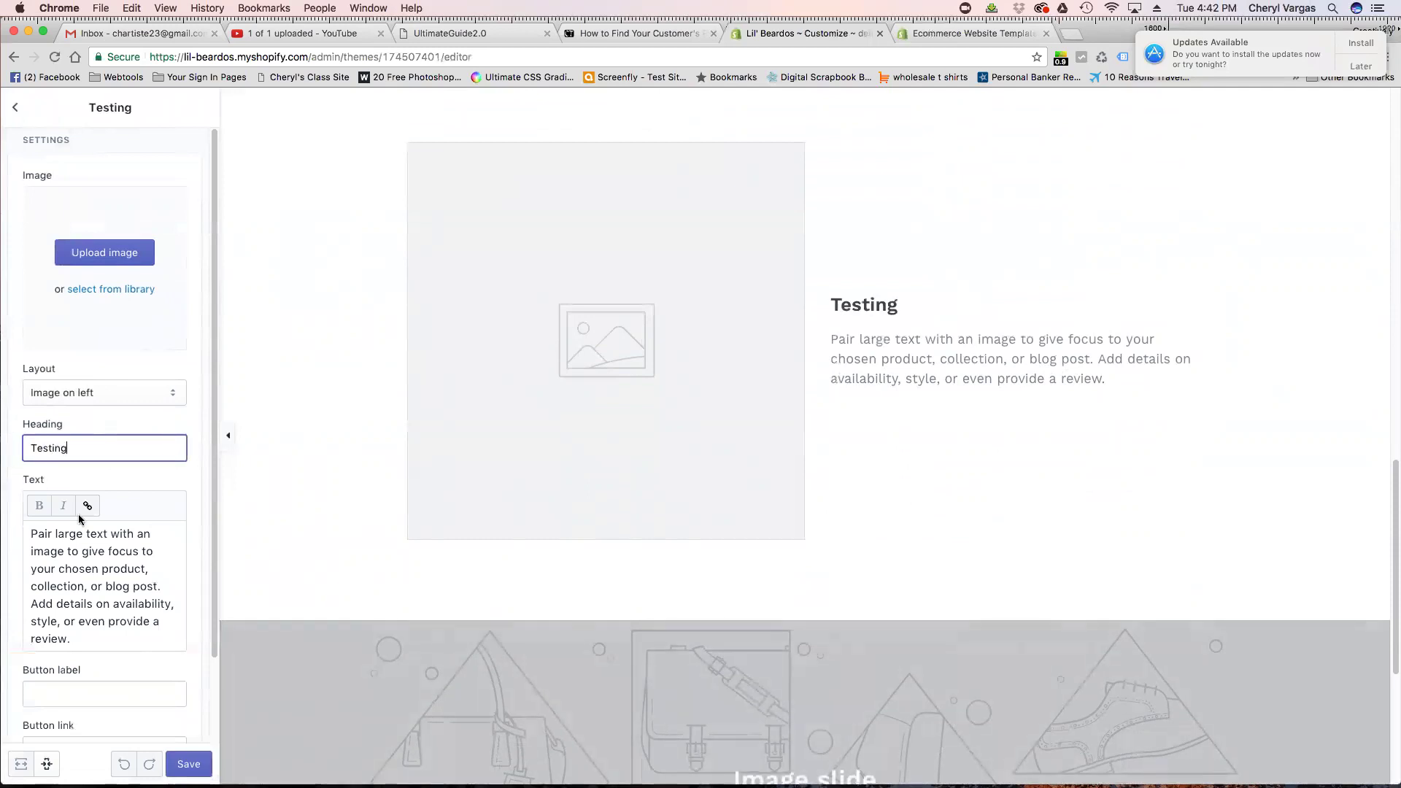
scroll(80, 518, "down", 3)
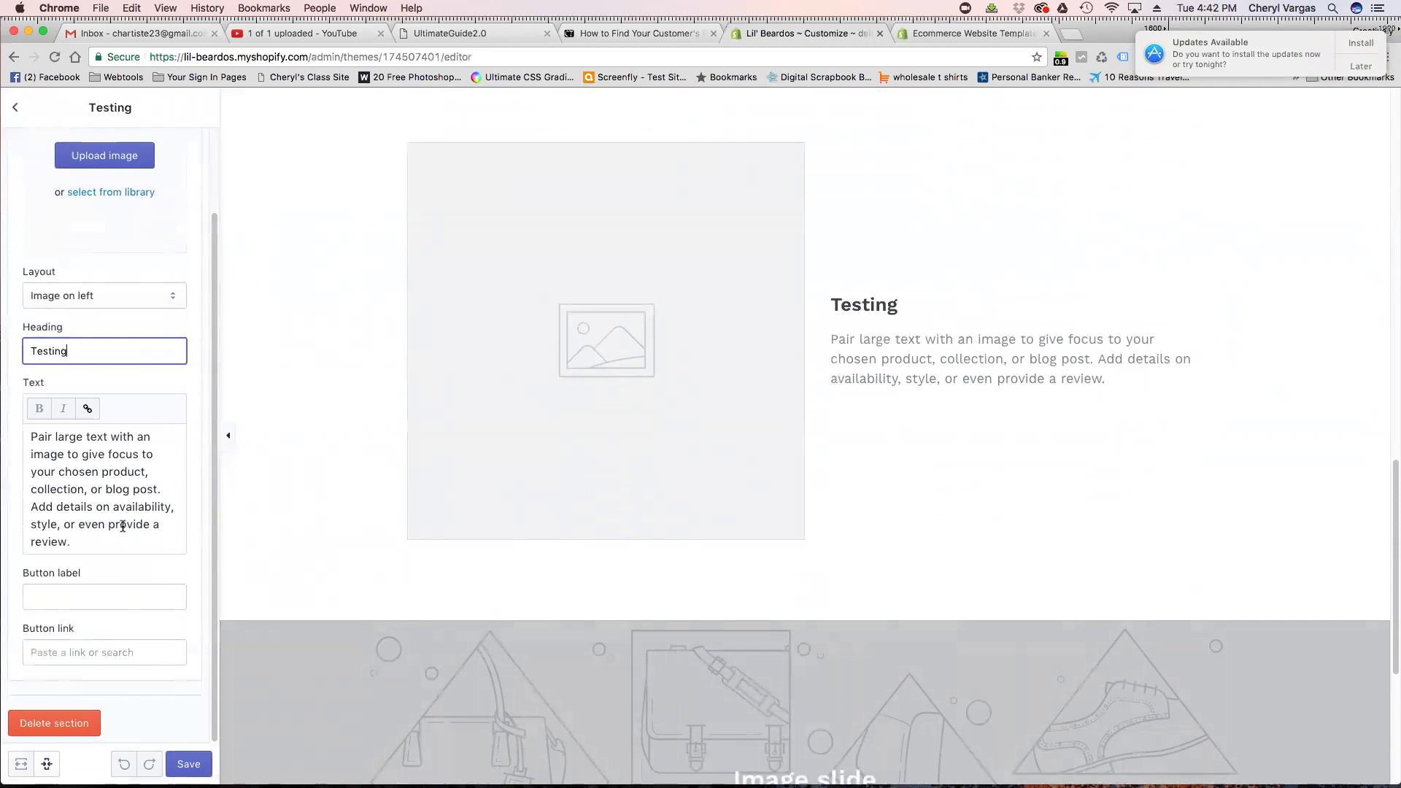
scroll(119, 395, "up", 3)
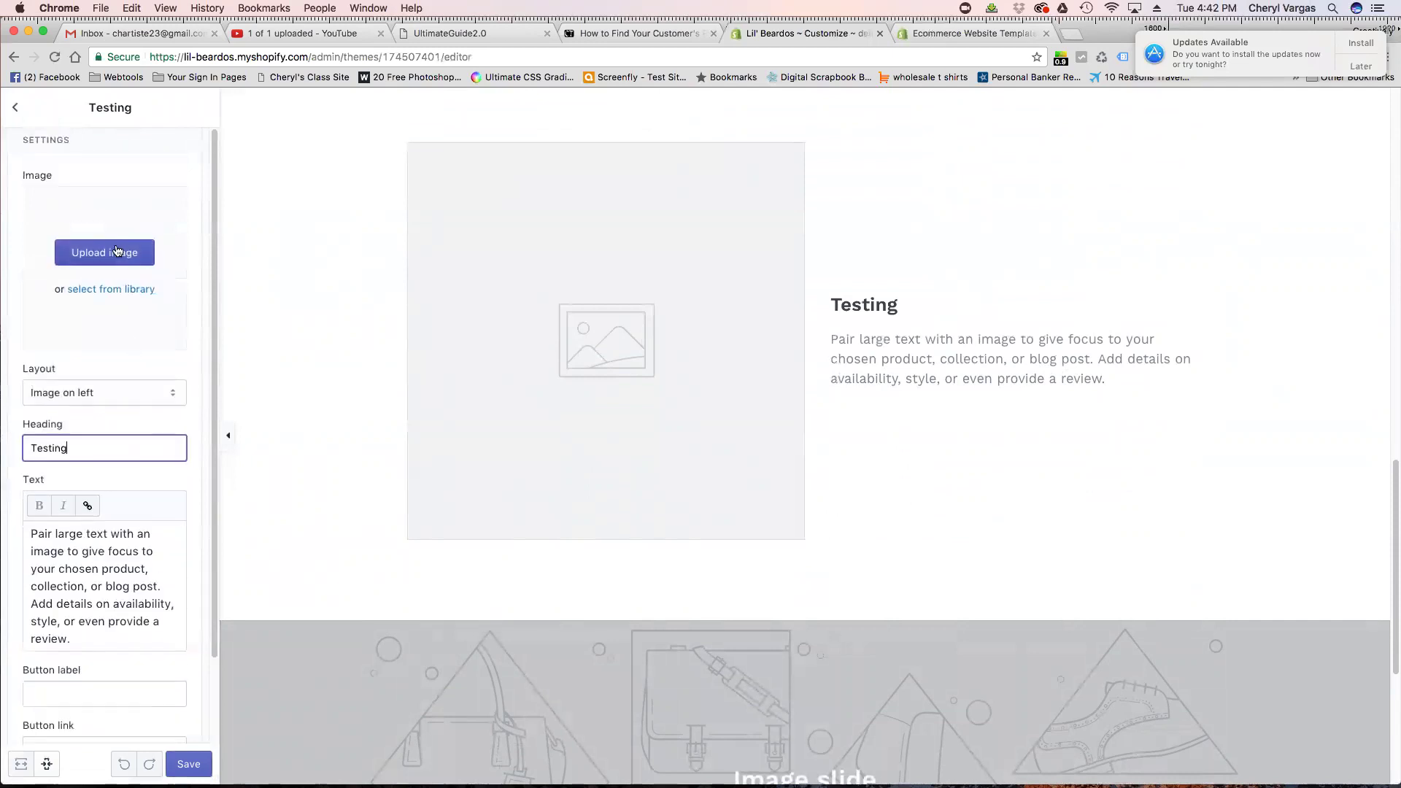
- Browse section image files, previewing 2.jpg and black-ivy.png, then cancel the picker
left_click(116, 251)
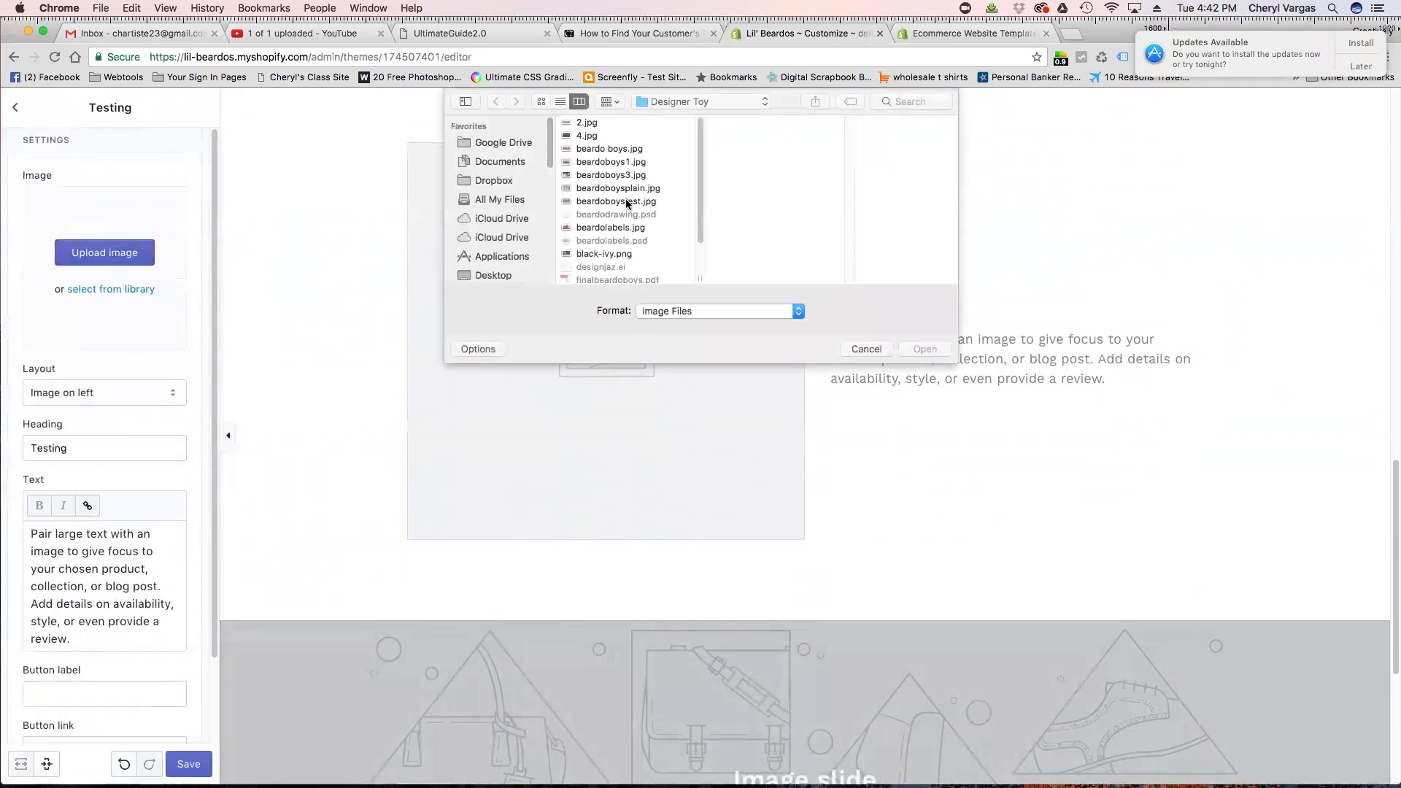
left_click(587, 122)
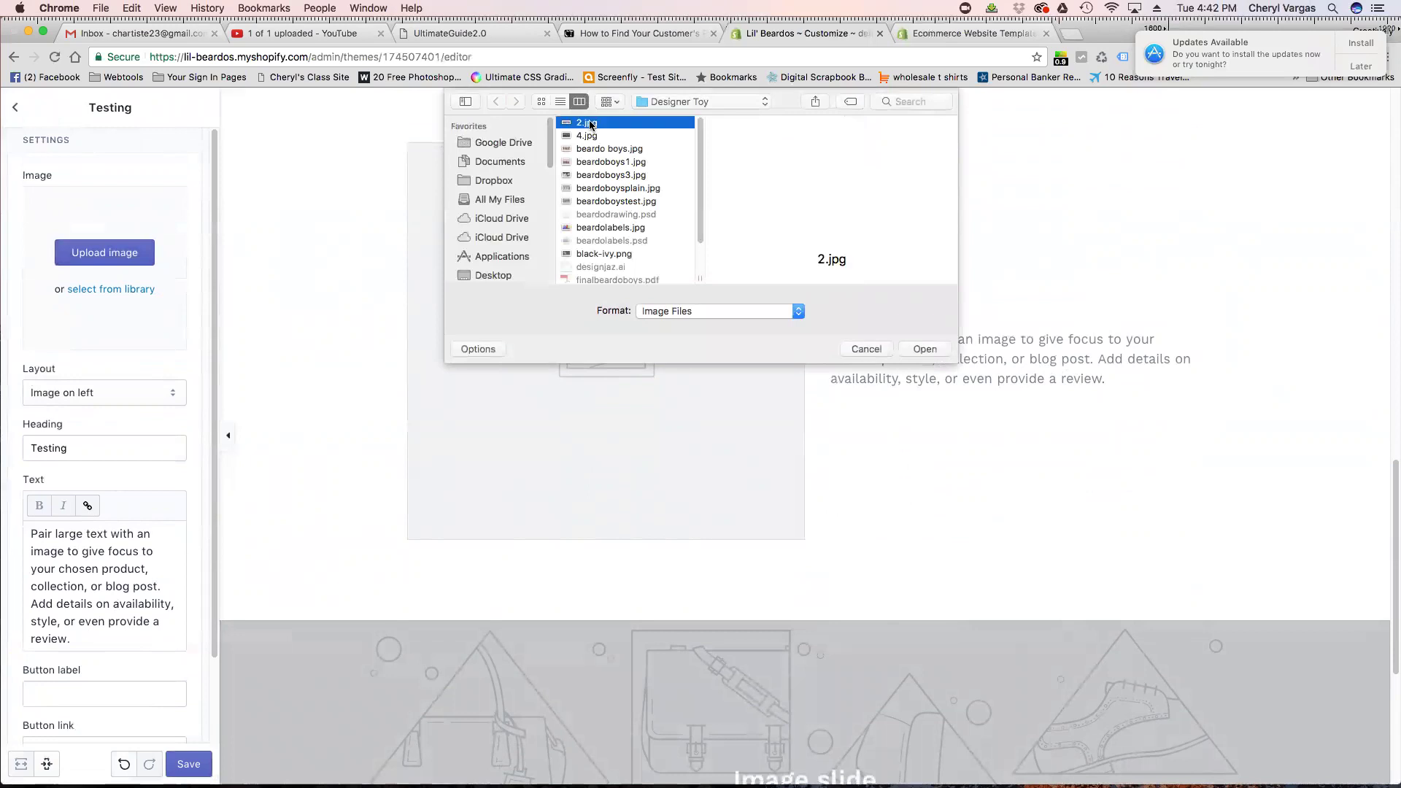
left_click(642, 254)
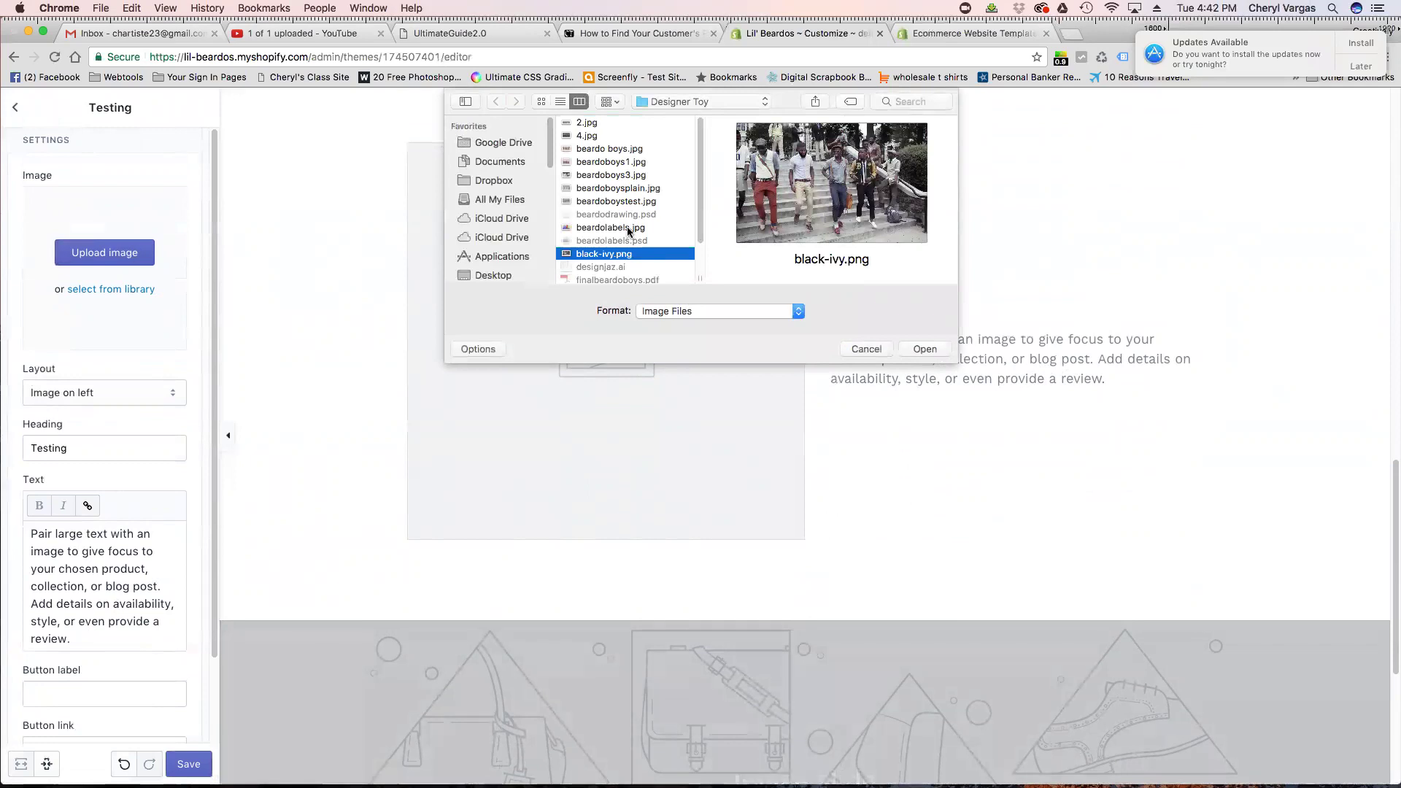
left_click(866, 349)
scroll(864, 475, "down", 5)
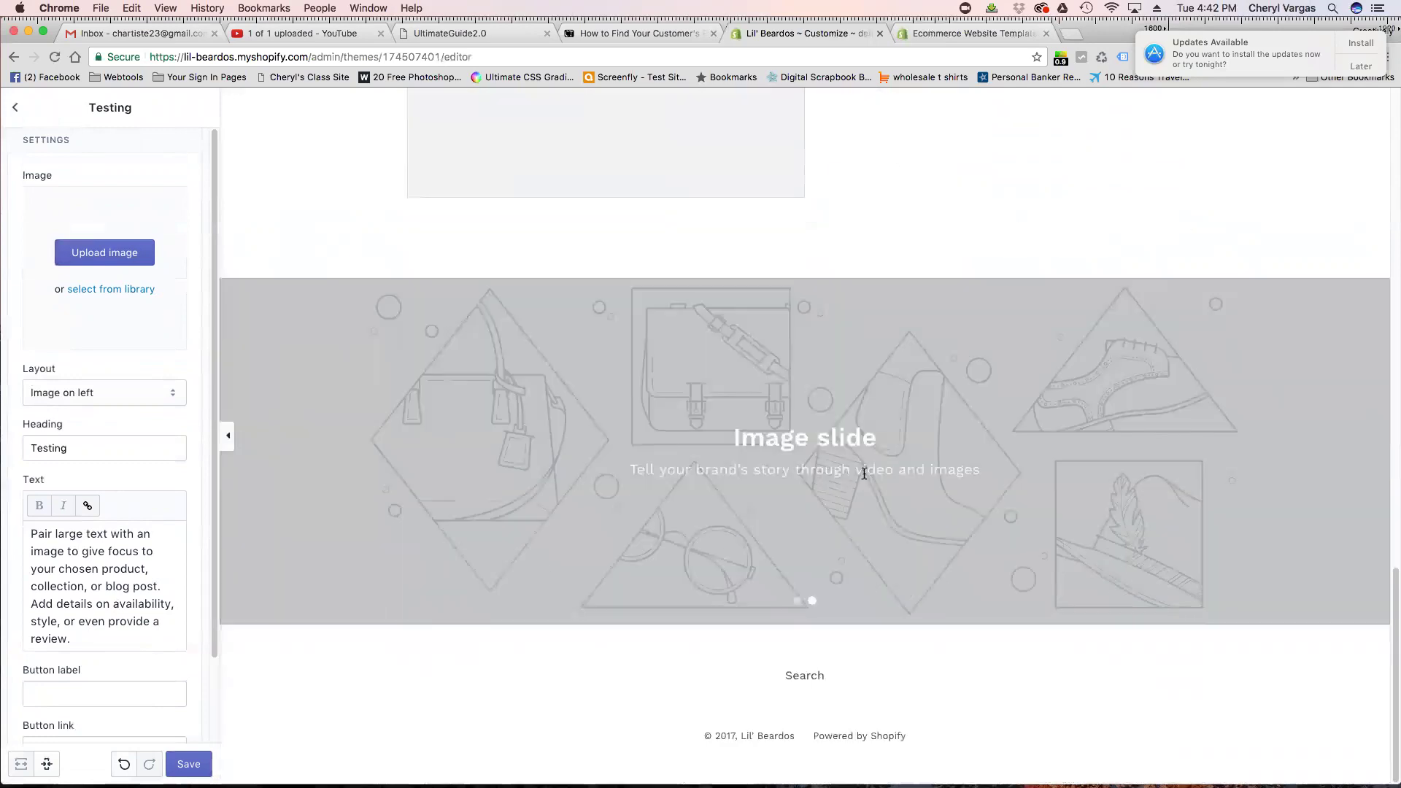
scroll(818, 435, "up", 10)
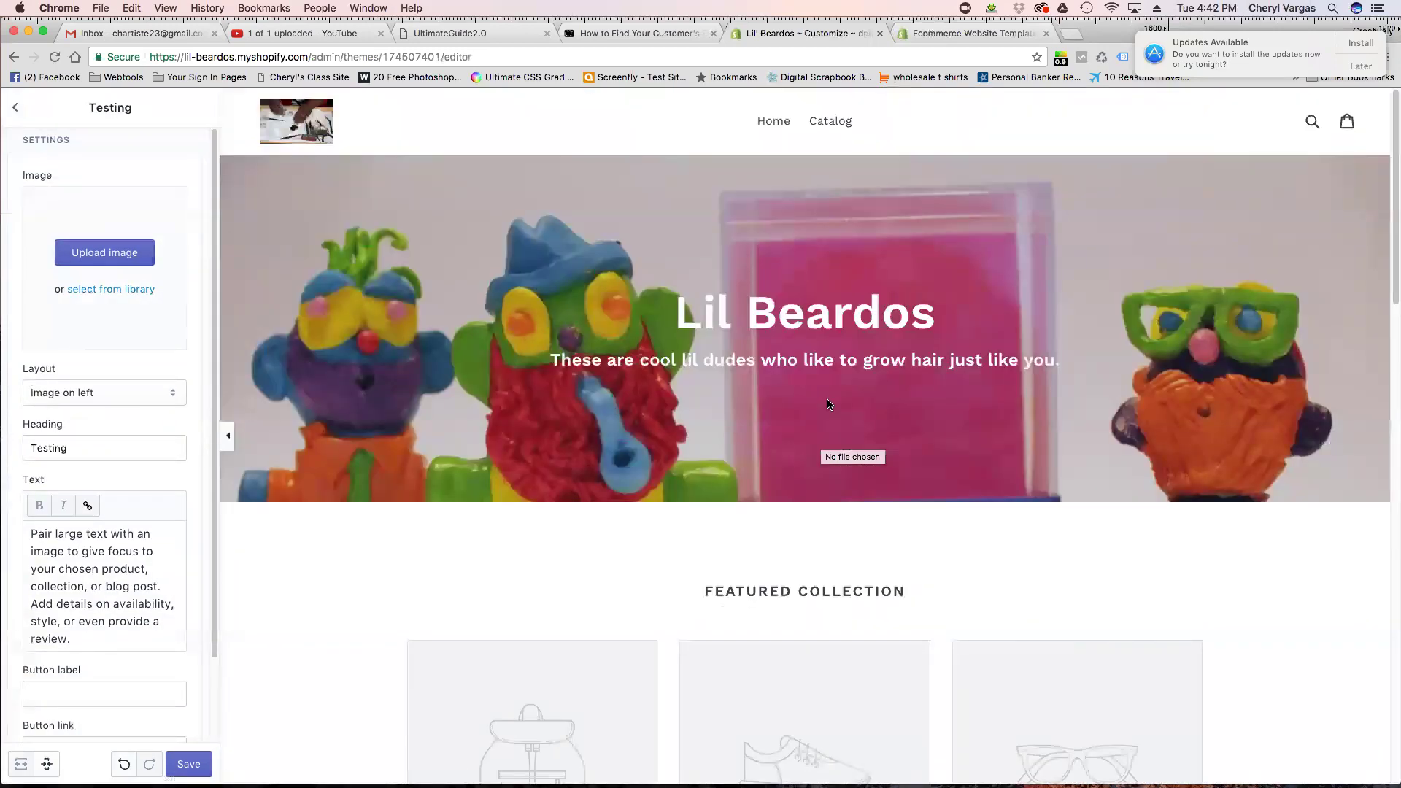
scroll(829, 404, "down", 10)
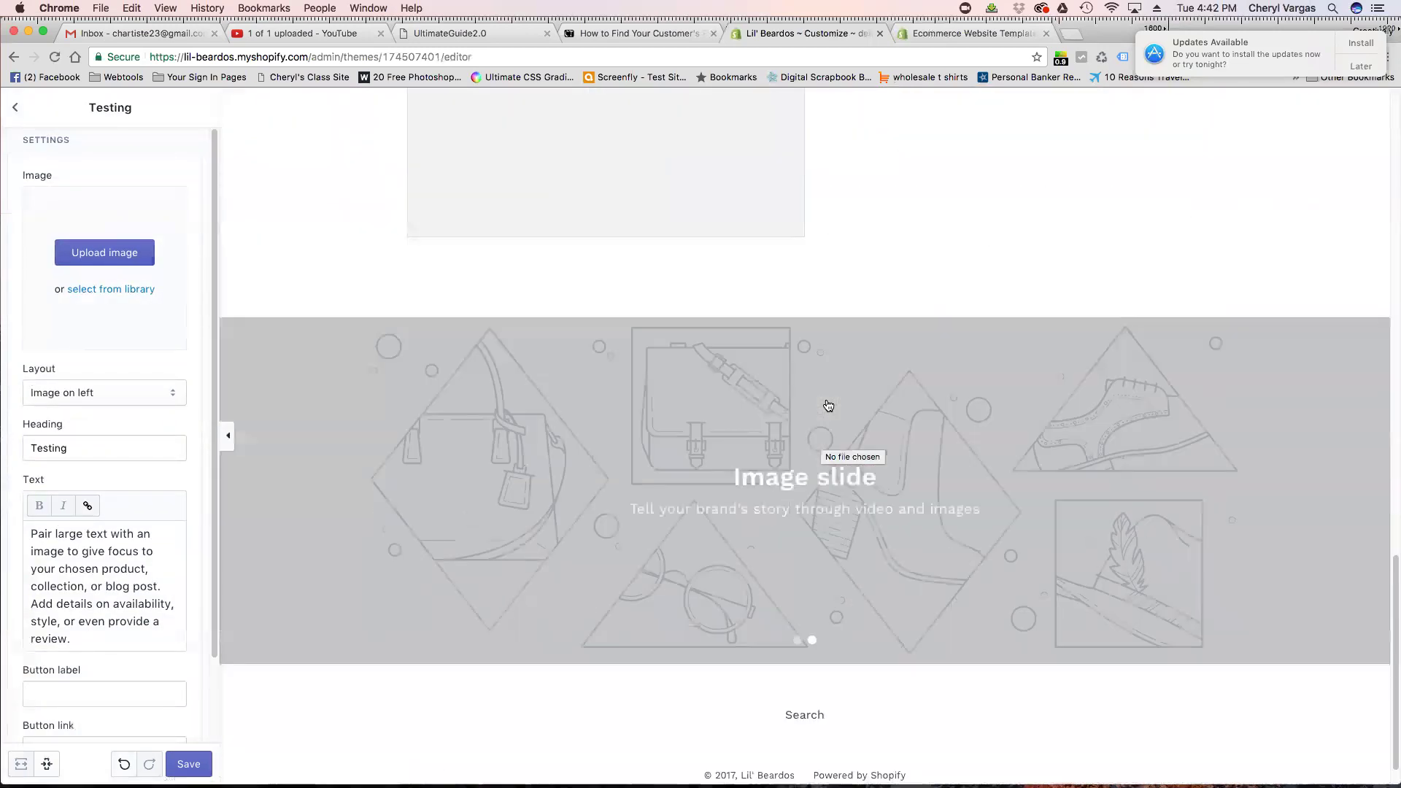
scroll(830, 404, "up", 3)
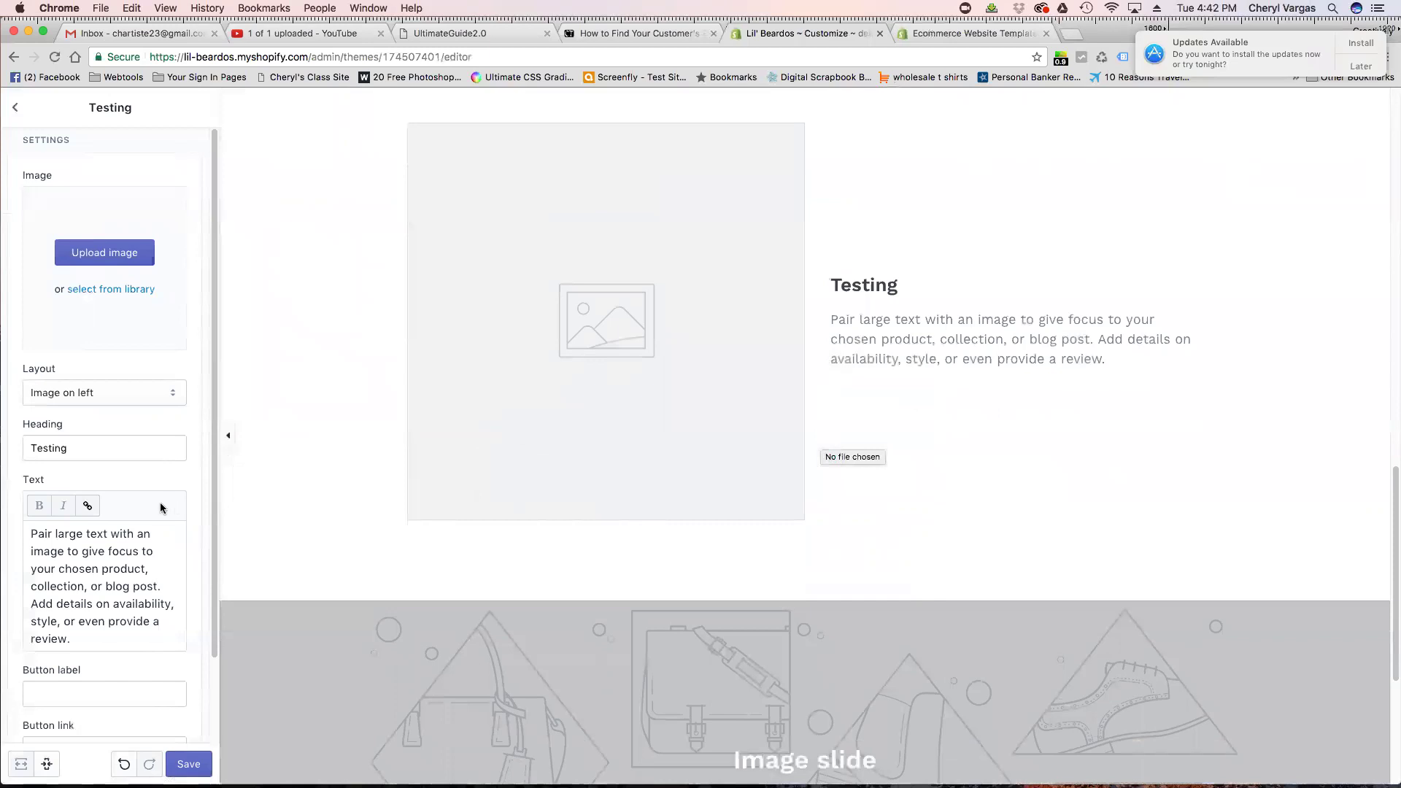
- Upload black-ivy.png as the Image with text section image
left_click(105, 252)
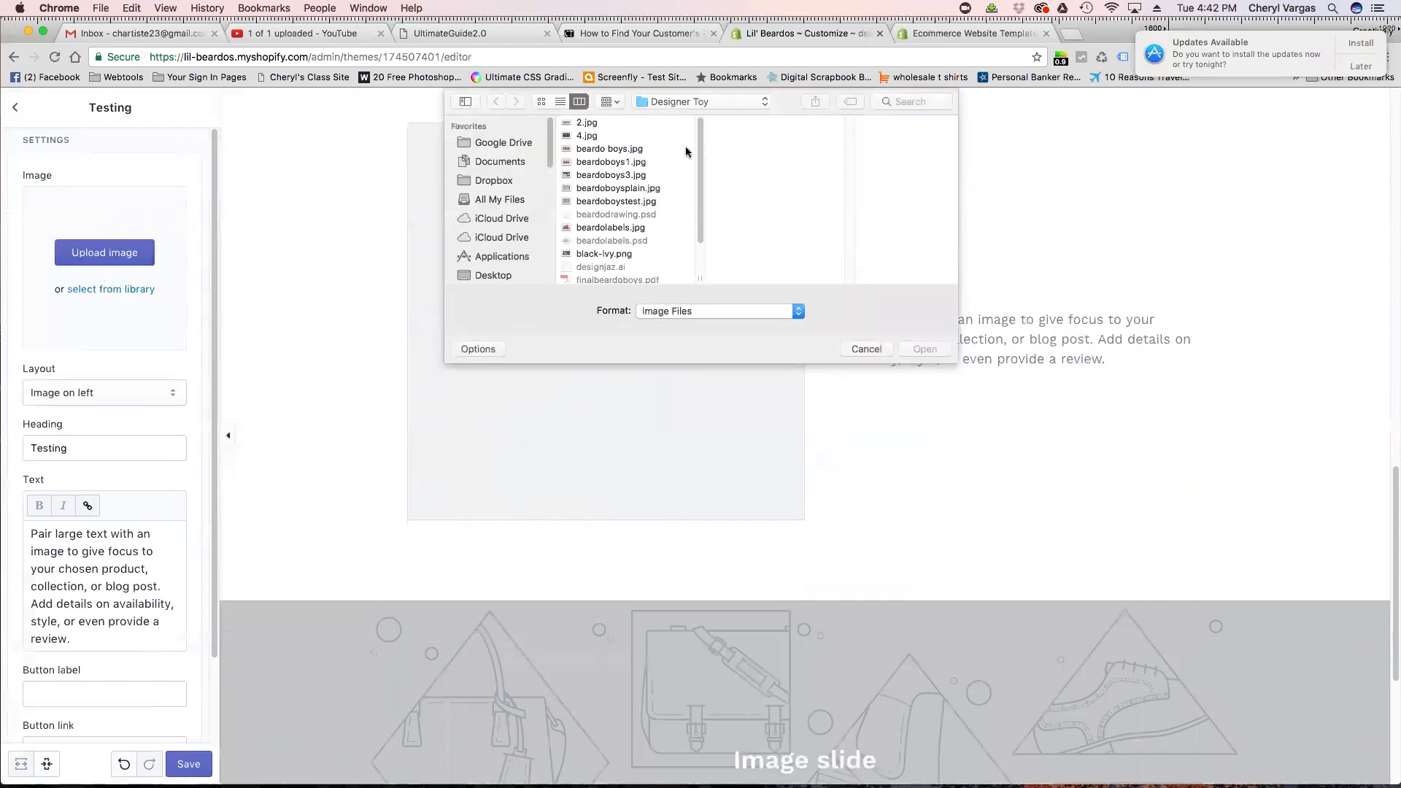
left_click(644, 254)
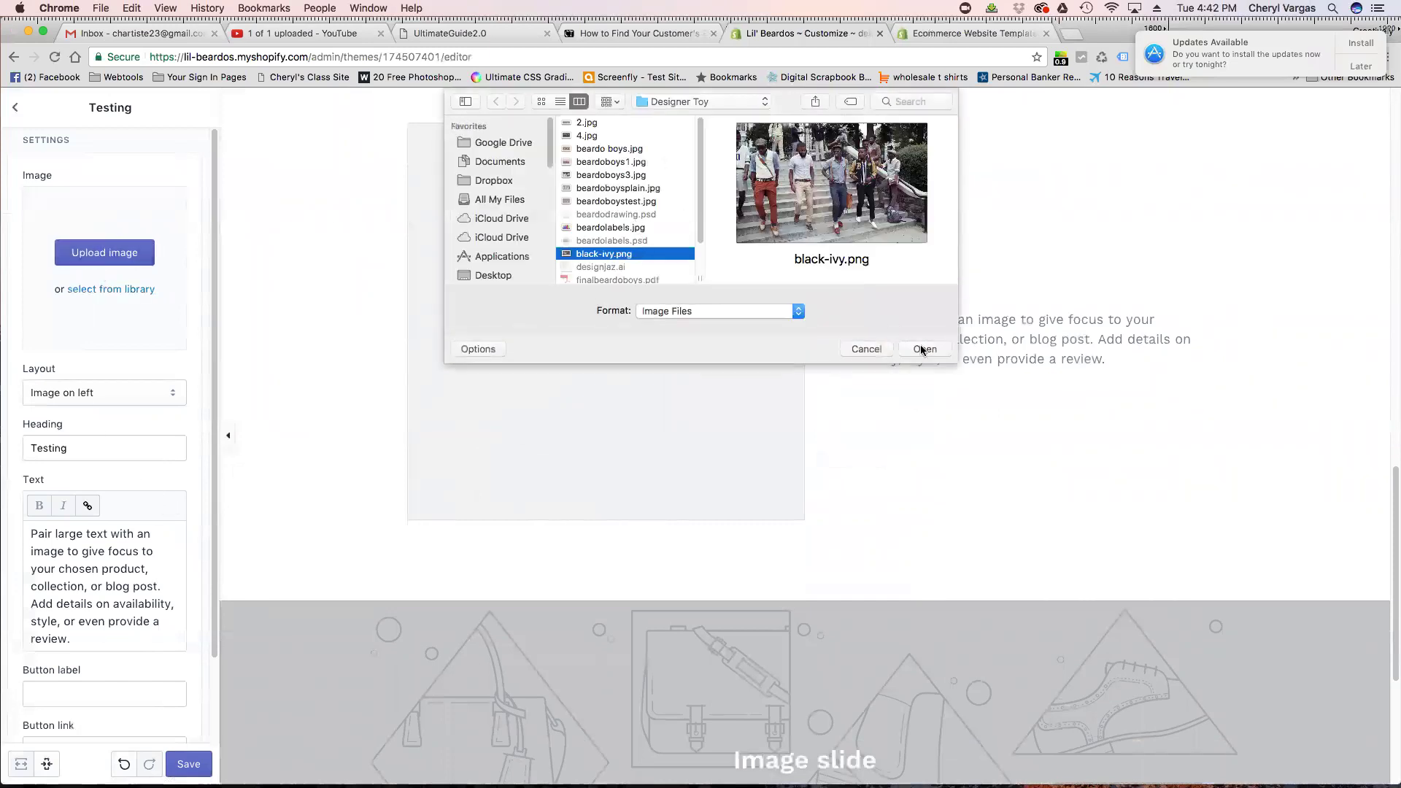
left_click(923, 348)
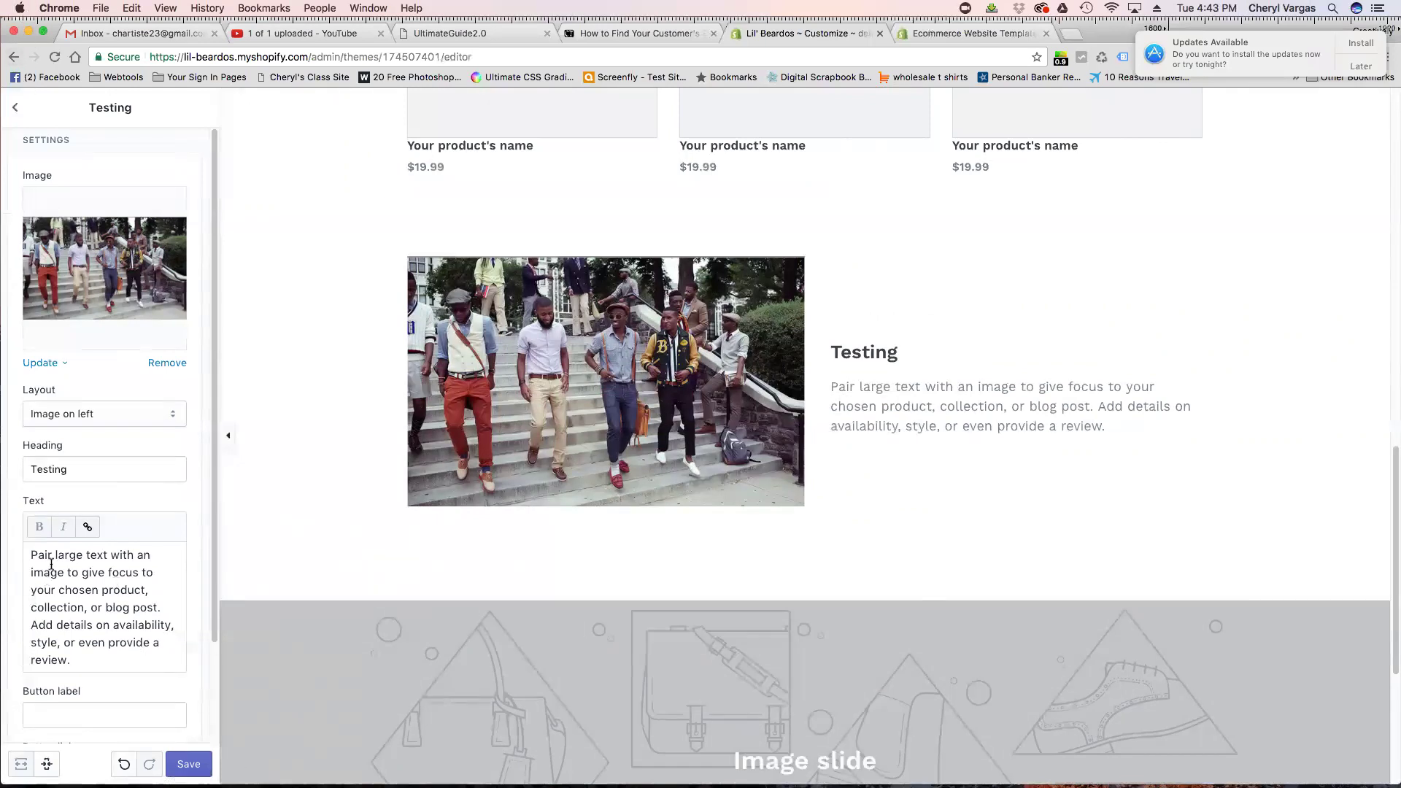
- Set the heading to 'Beardo Preppies' and text to 'Beardos were designed for the love of beards and hipster'
double_click(70, 468)
type("Bea")
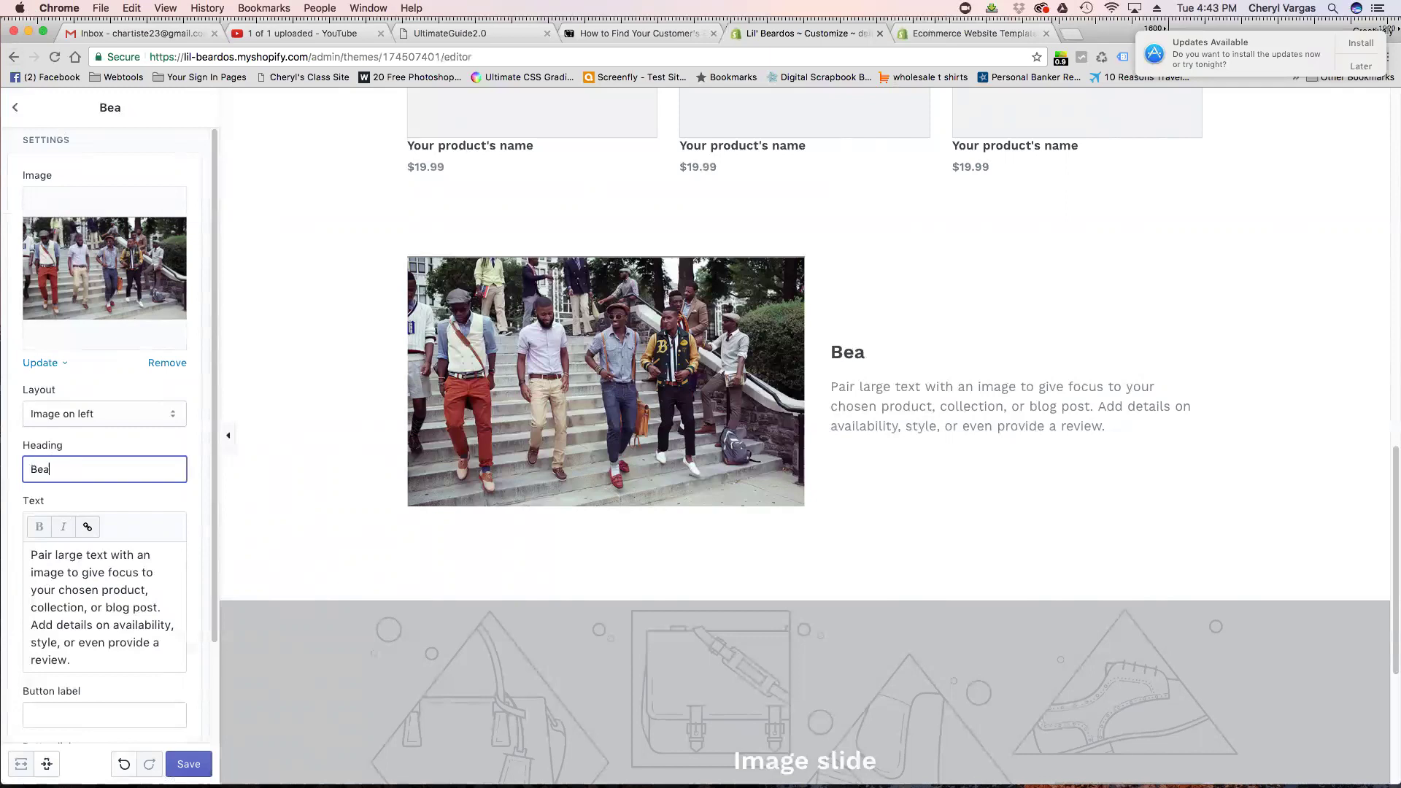
type("rdo Preppies")
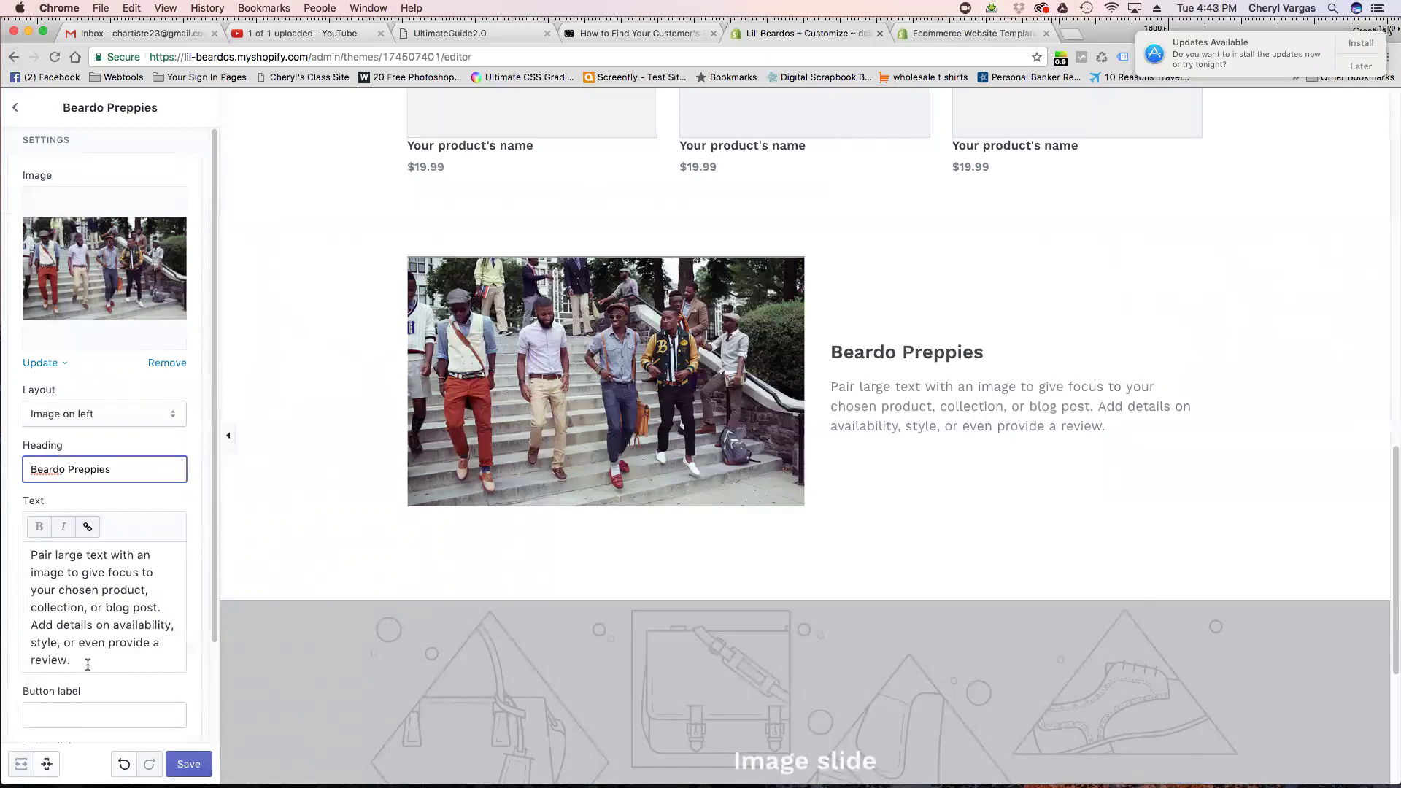
left_click_drag(88, 664, 7, 546)
type("Beardos were designed ")
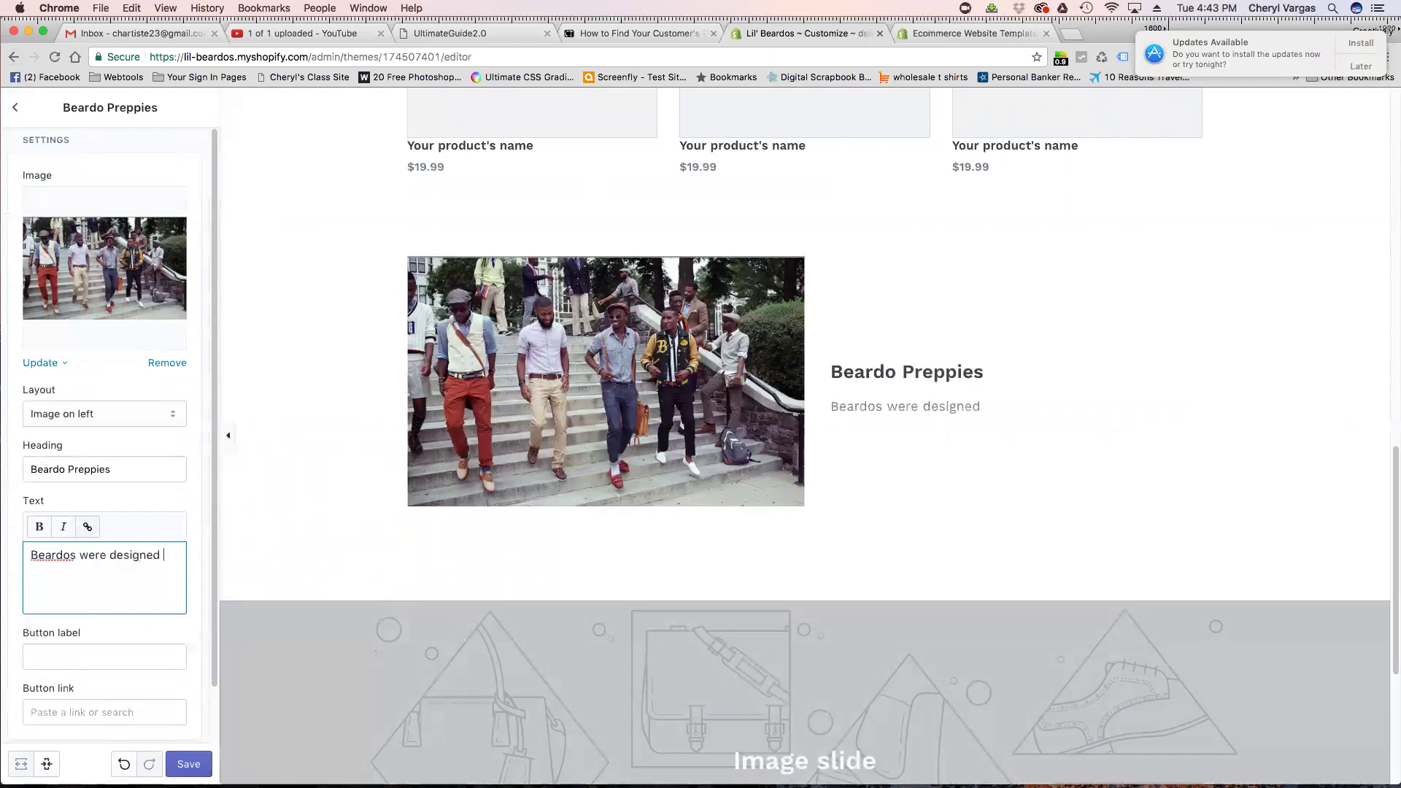
type("for the love of beards and ")
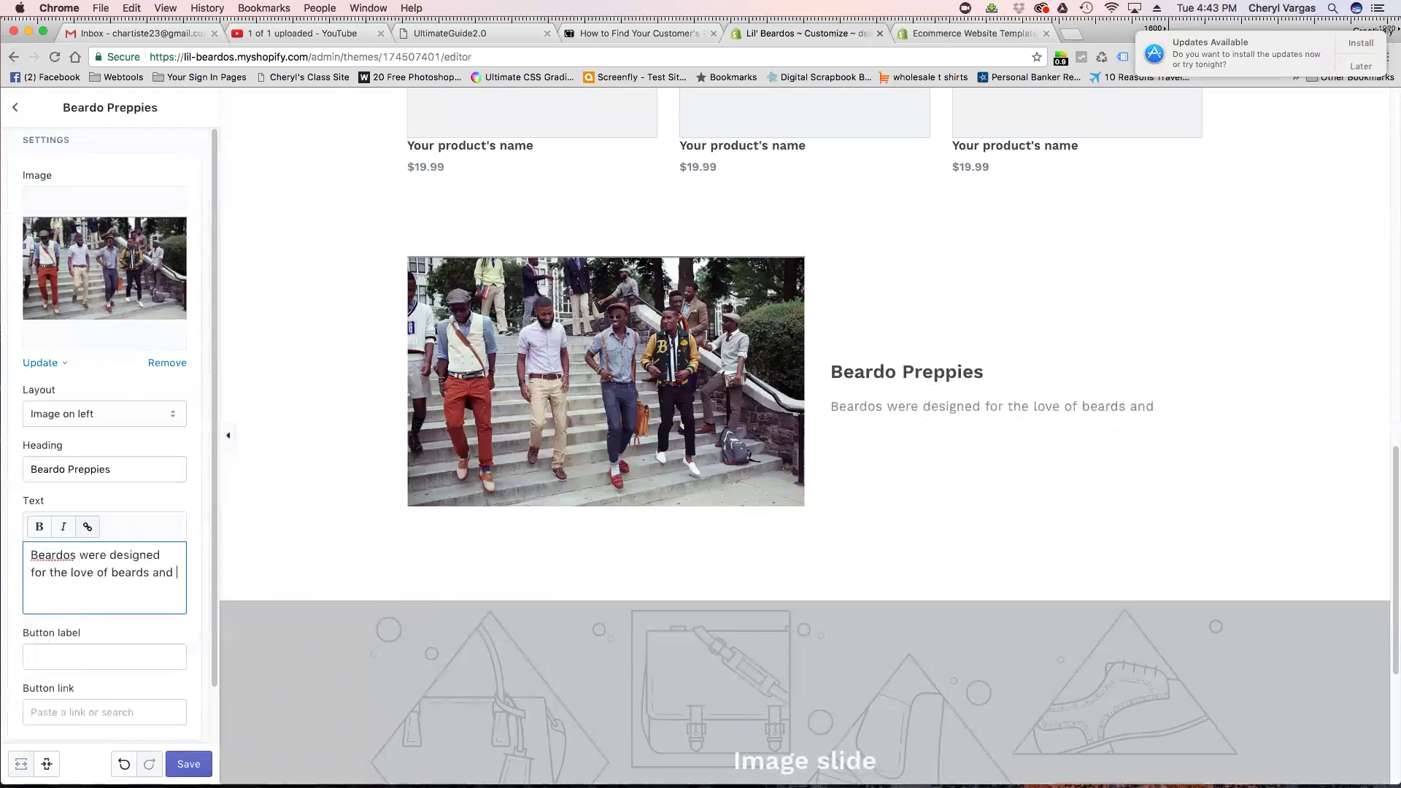
type("hipster style.")
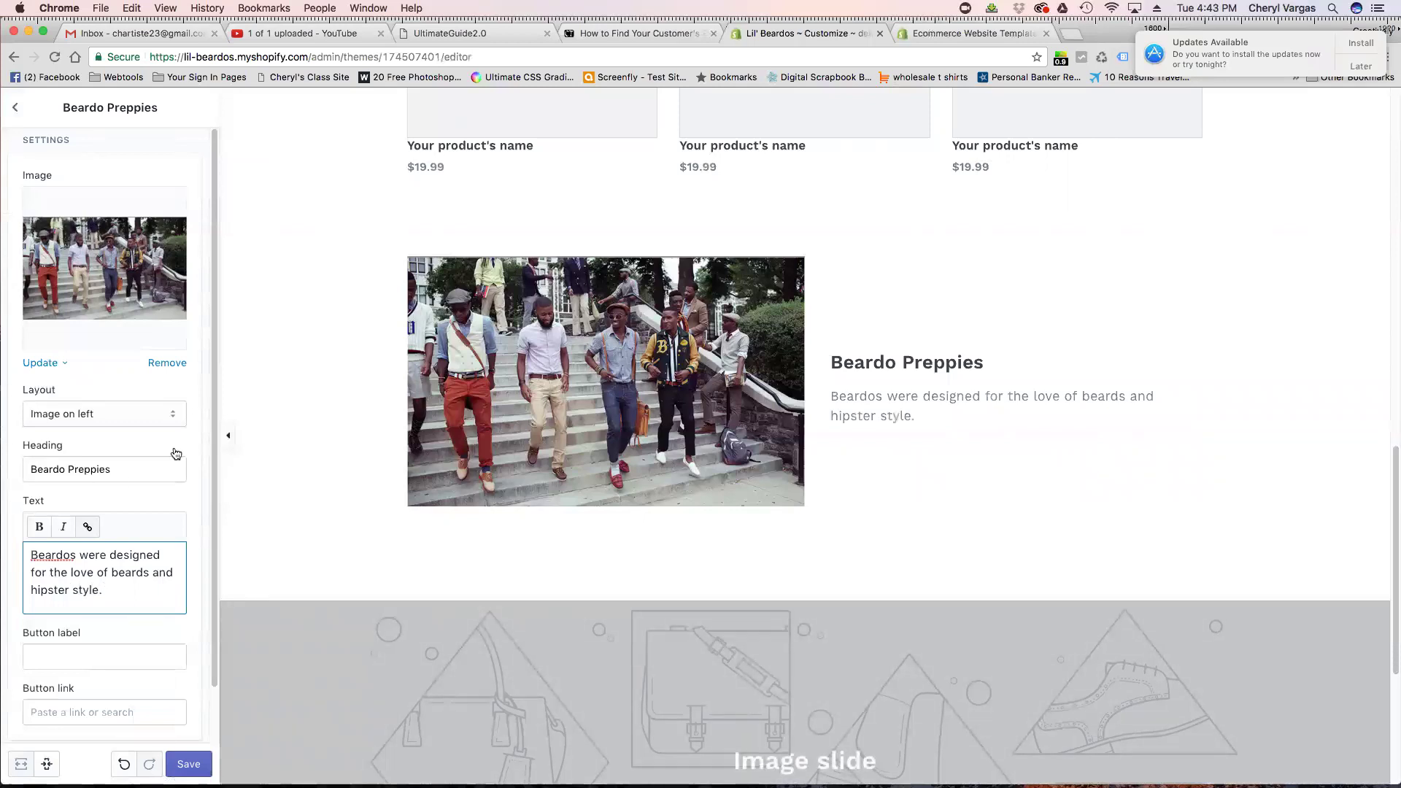
- Save the home page changes and review the updated section
scroll(109, 646, "down", 2)
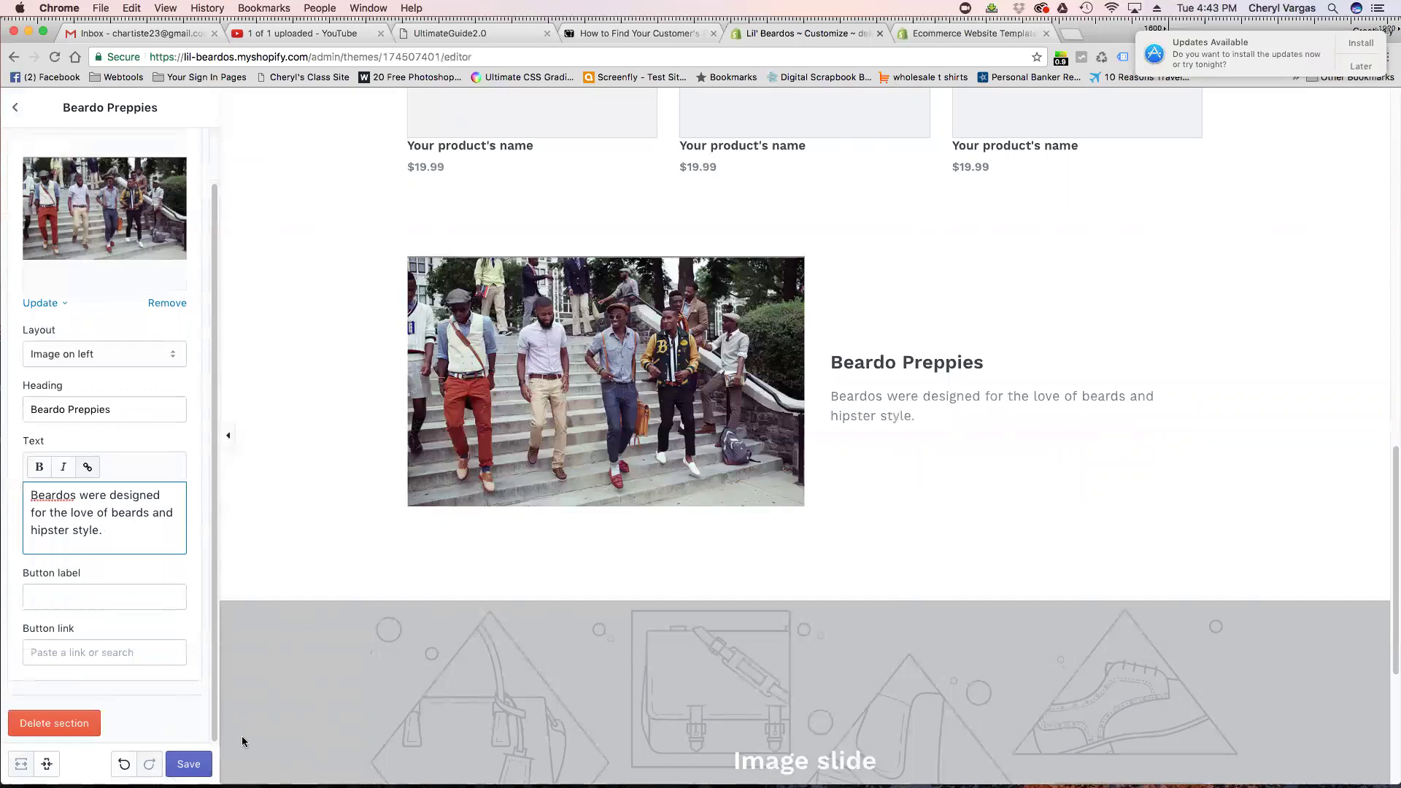
left_click(196, 764)
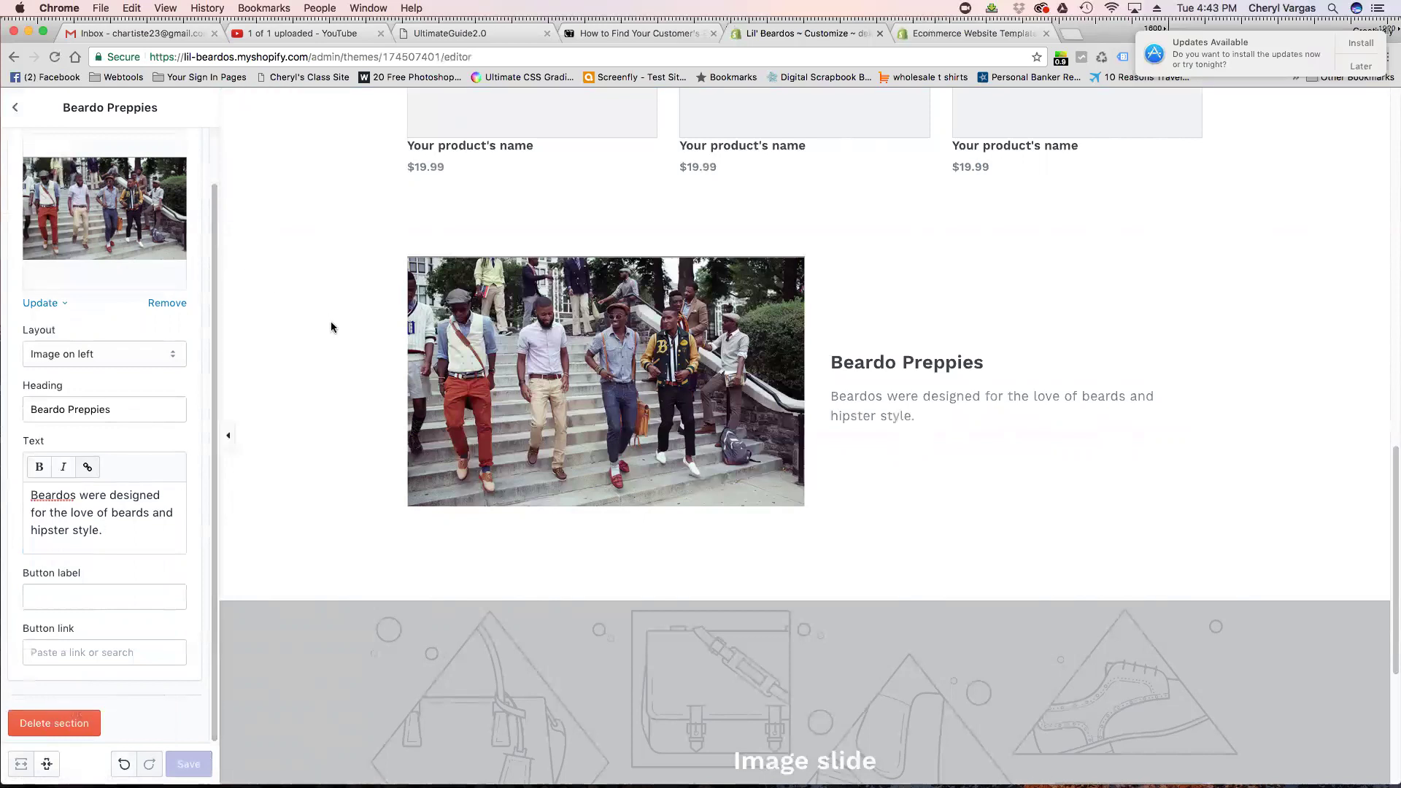
scroll(331, 321, "up", 3)
scroll(730, 409, "up", 4)
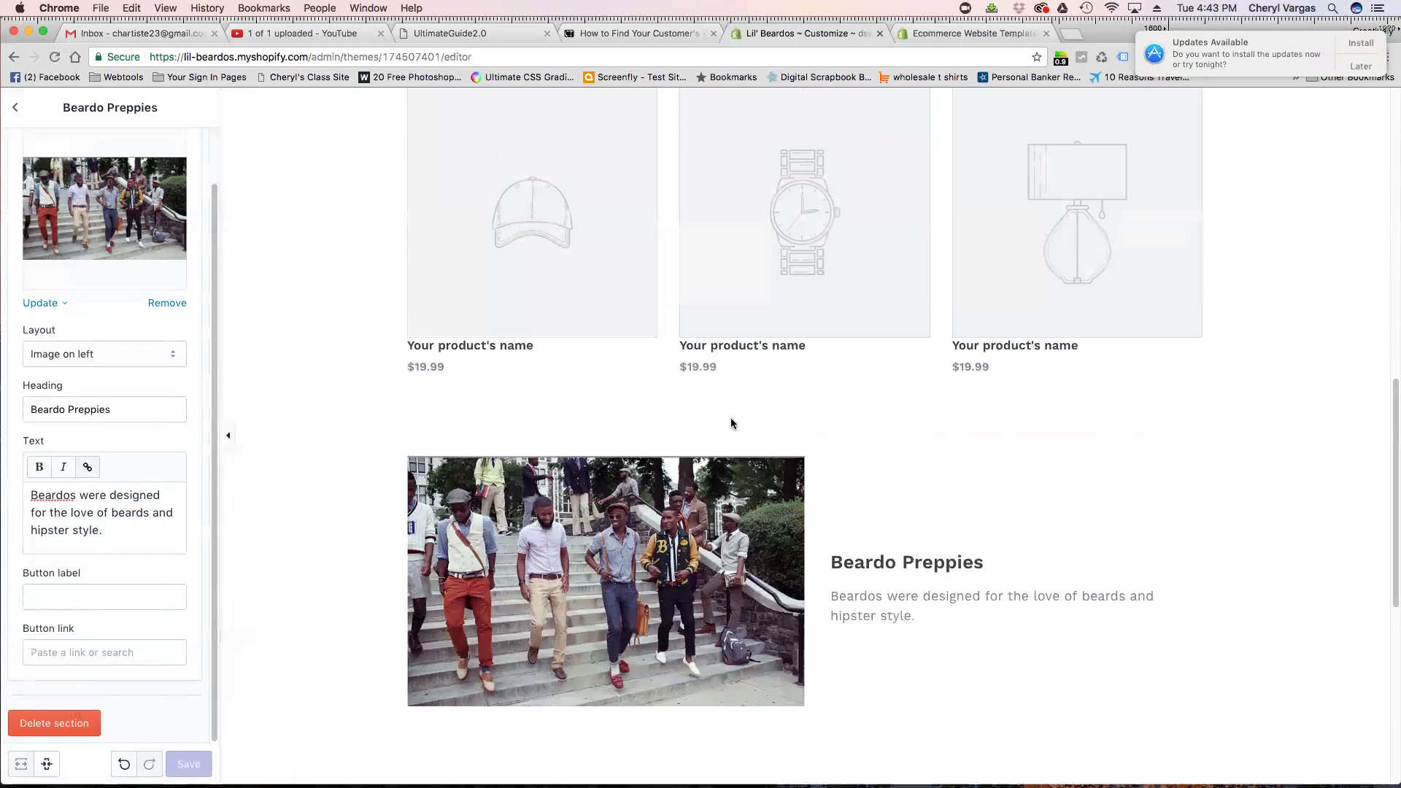
scroll(723, 385, "down", 9)
scroll(723, 385, "up", 10)
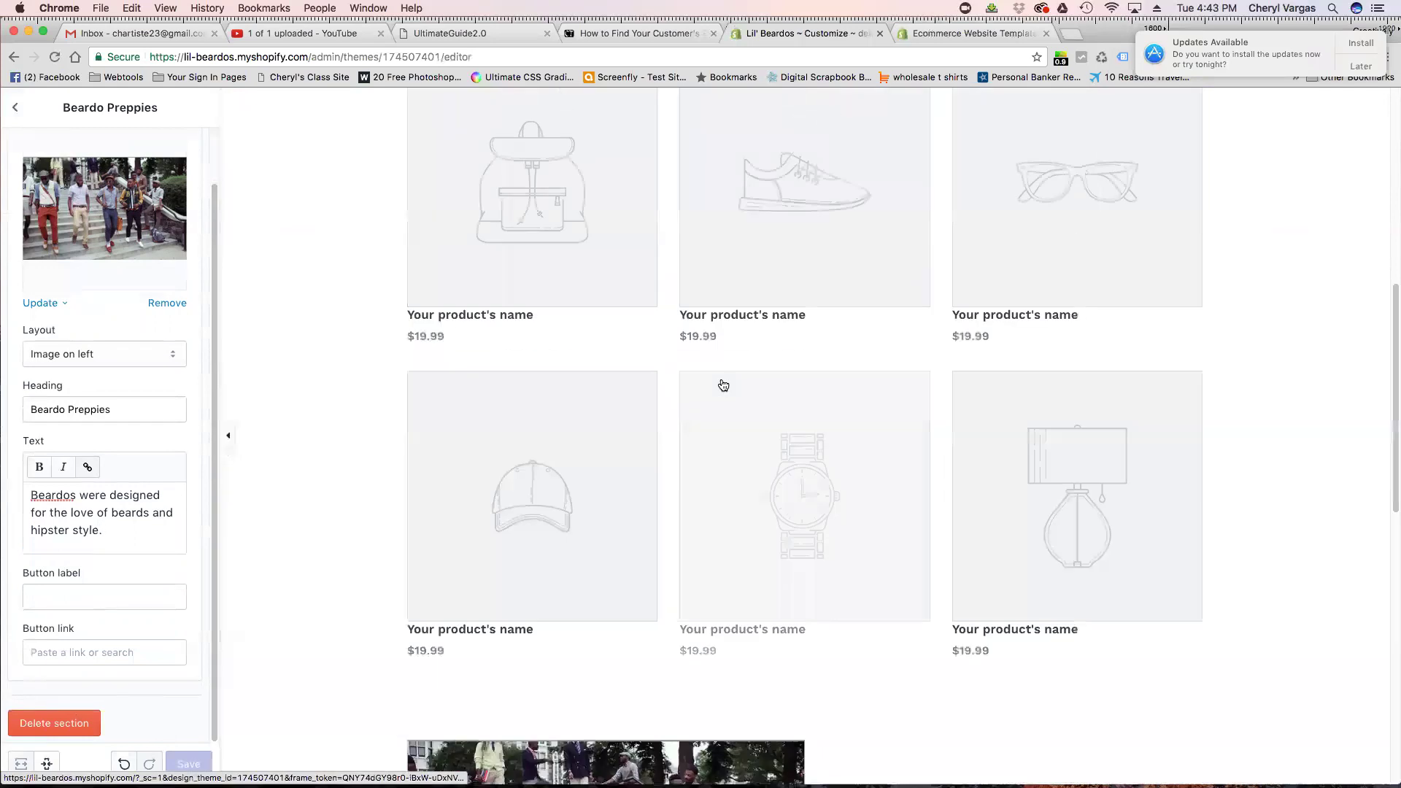
- Go back to the homepage sections list, glance at the addable section types, then close them
left_click(18, 107)
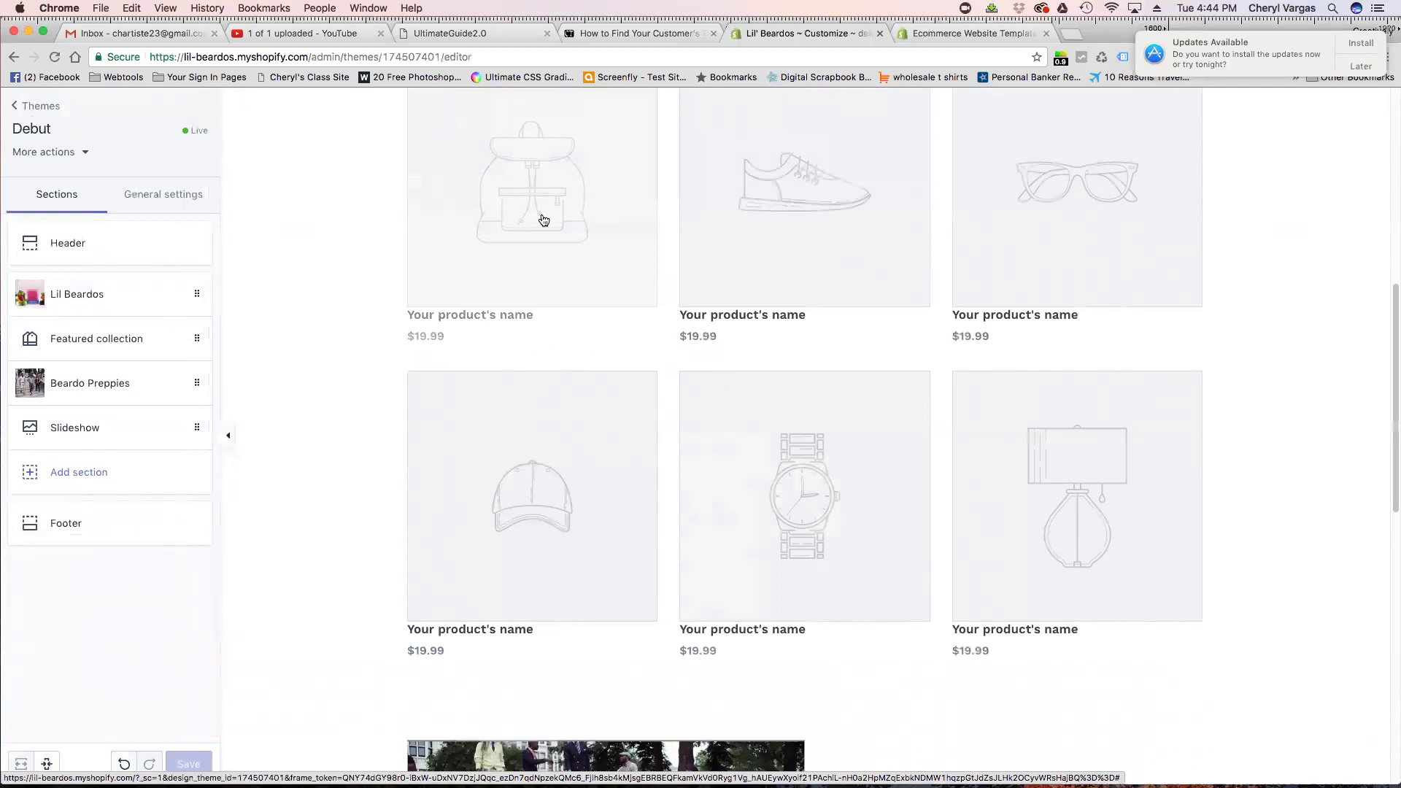
scroll(551, 322, "up", 5)
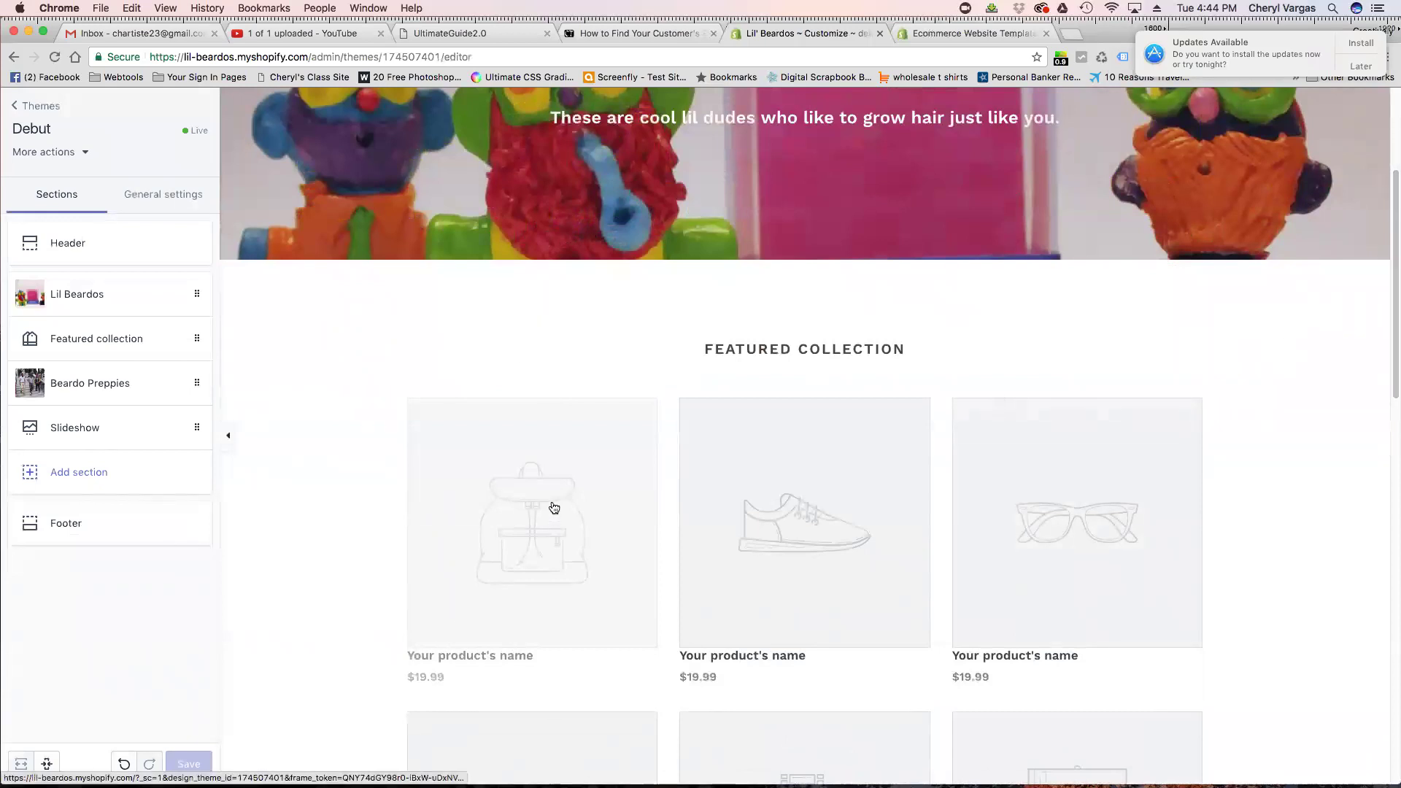
left_click(86, 474)
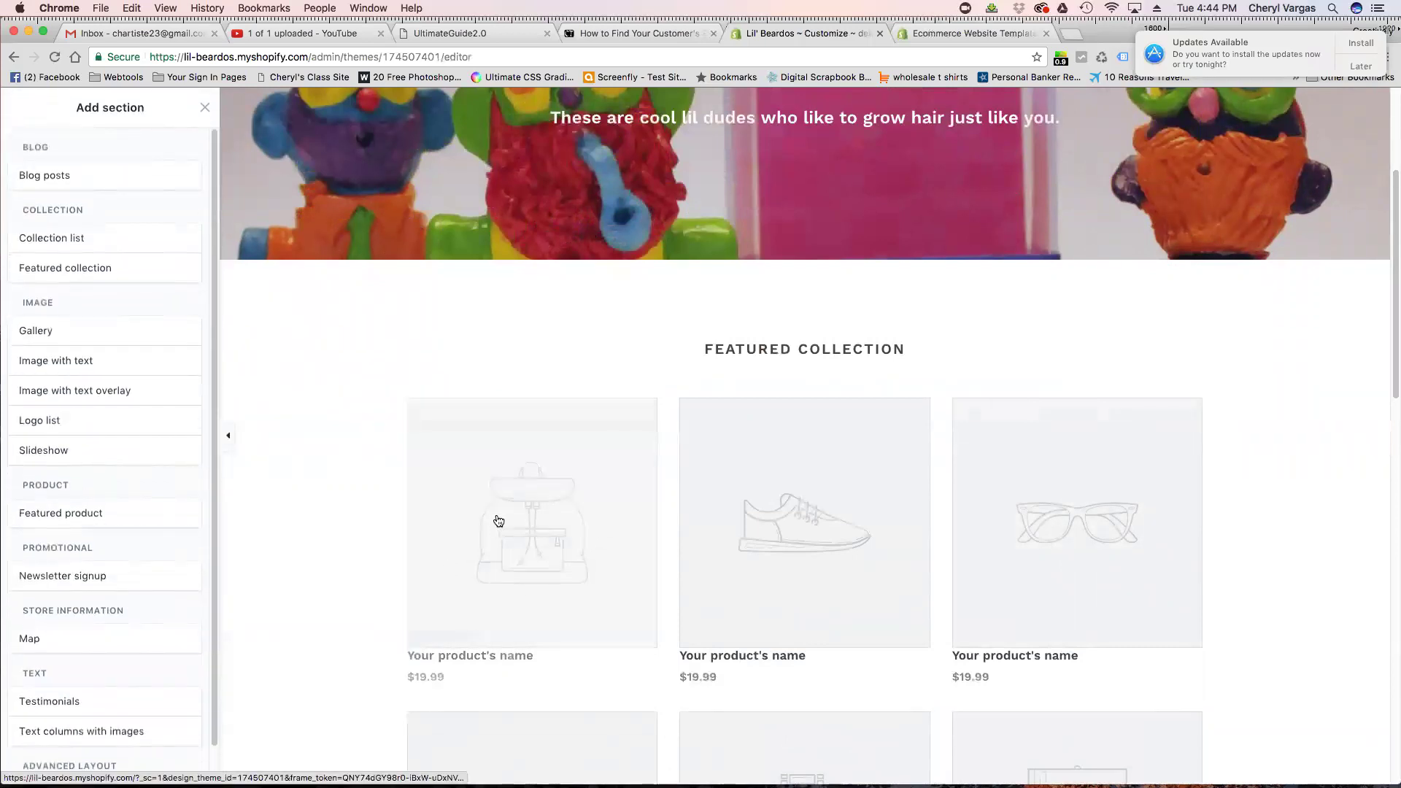
left_click(203, 109)
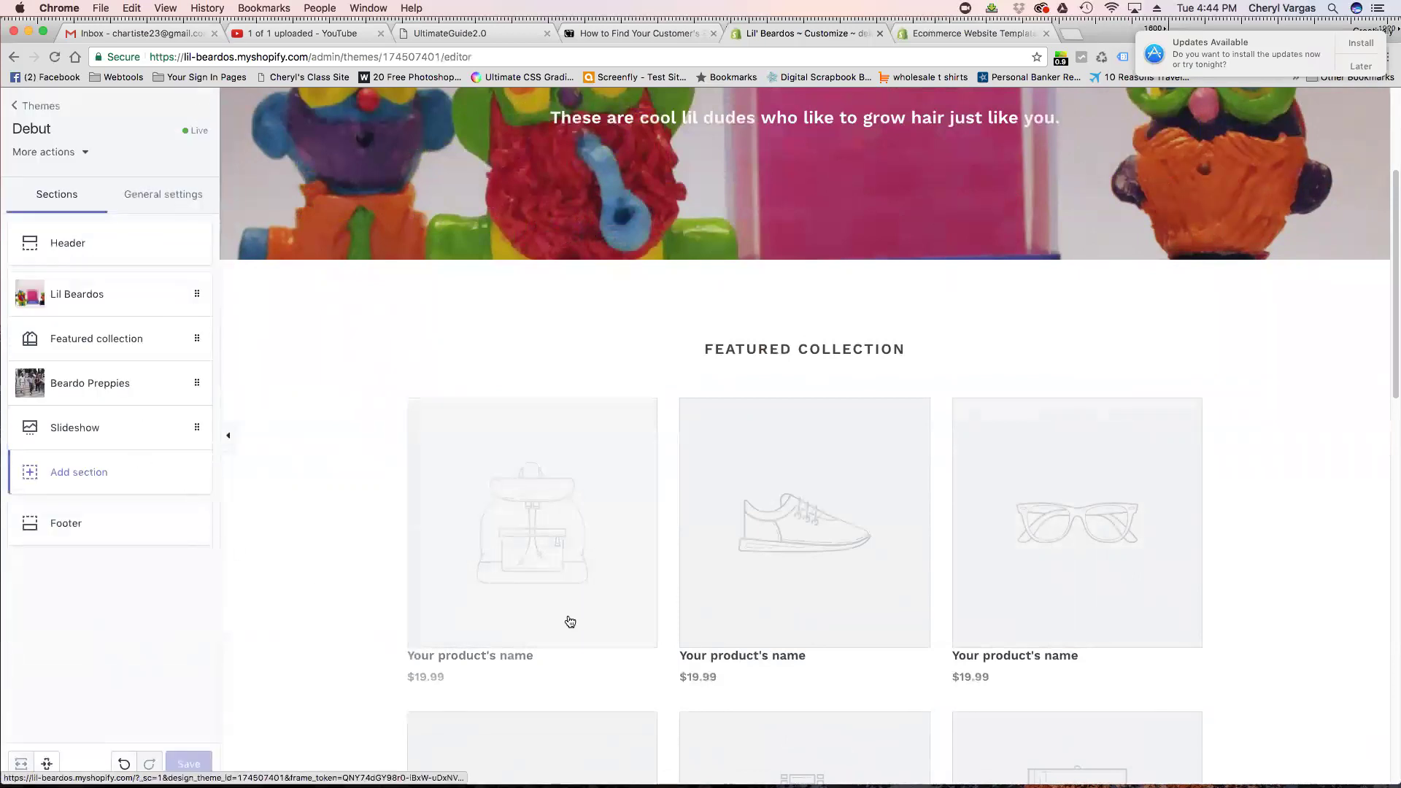
left_click(834, 556)
scroll(825, 554, "down", 10)
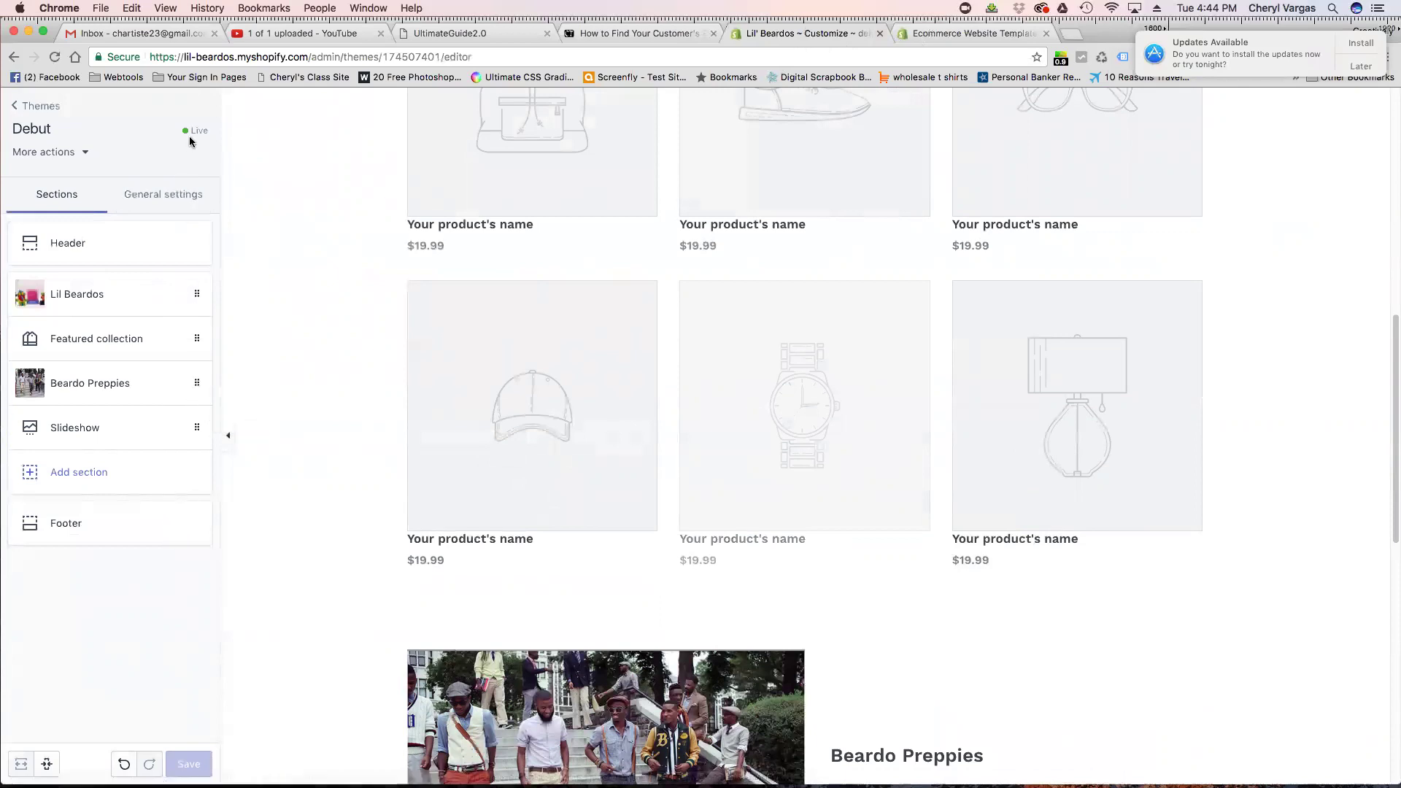
- Set the theme's Headings and links colour to green #4baf42 and save it
left_click(165, 199)
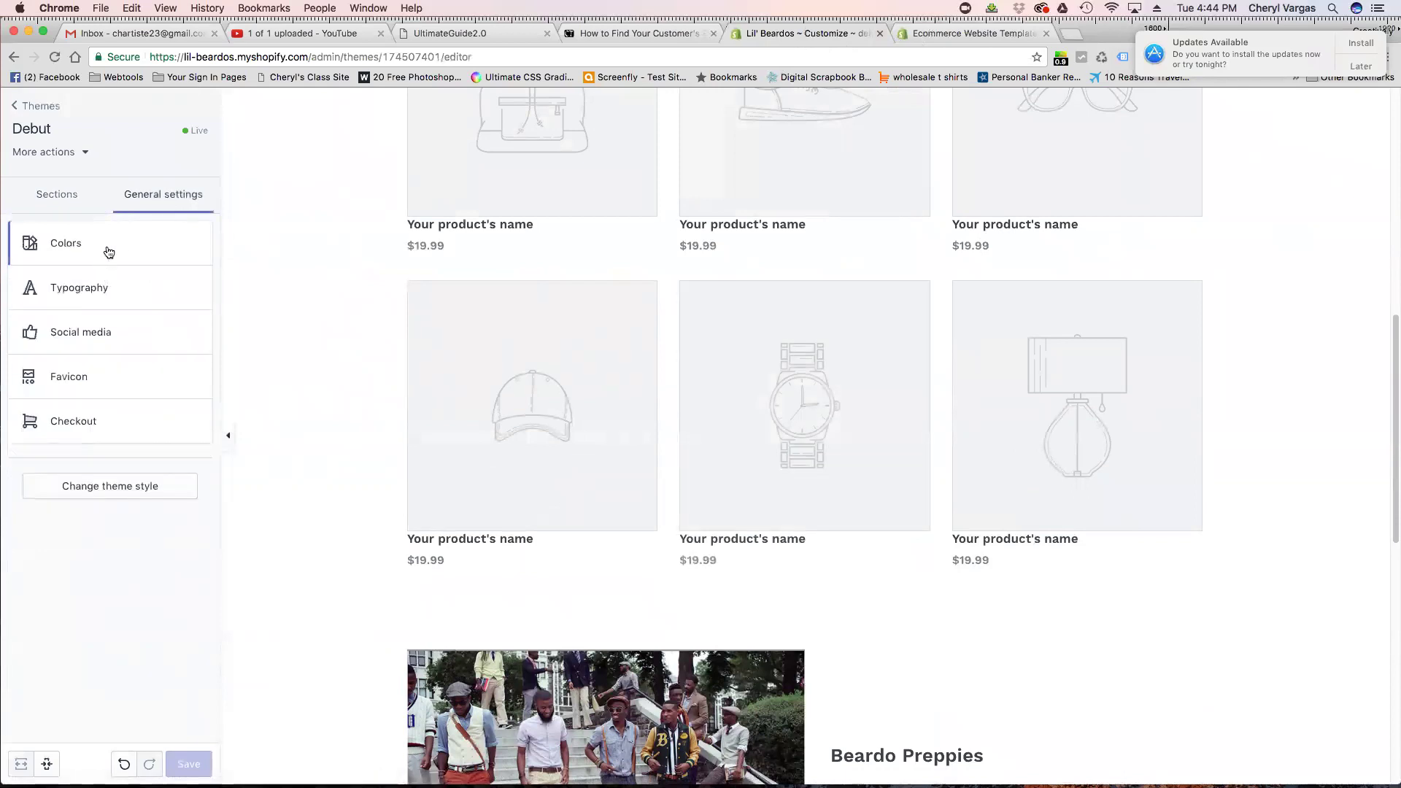
scroll(458, 525, "up", 10)
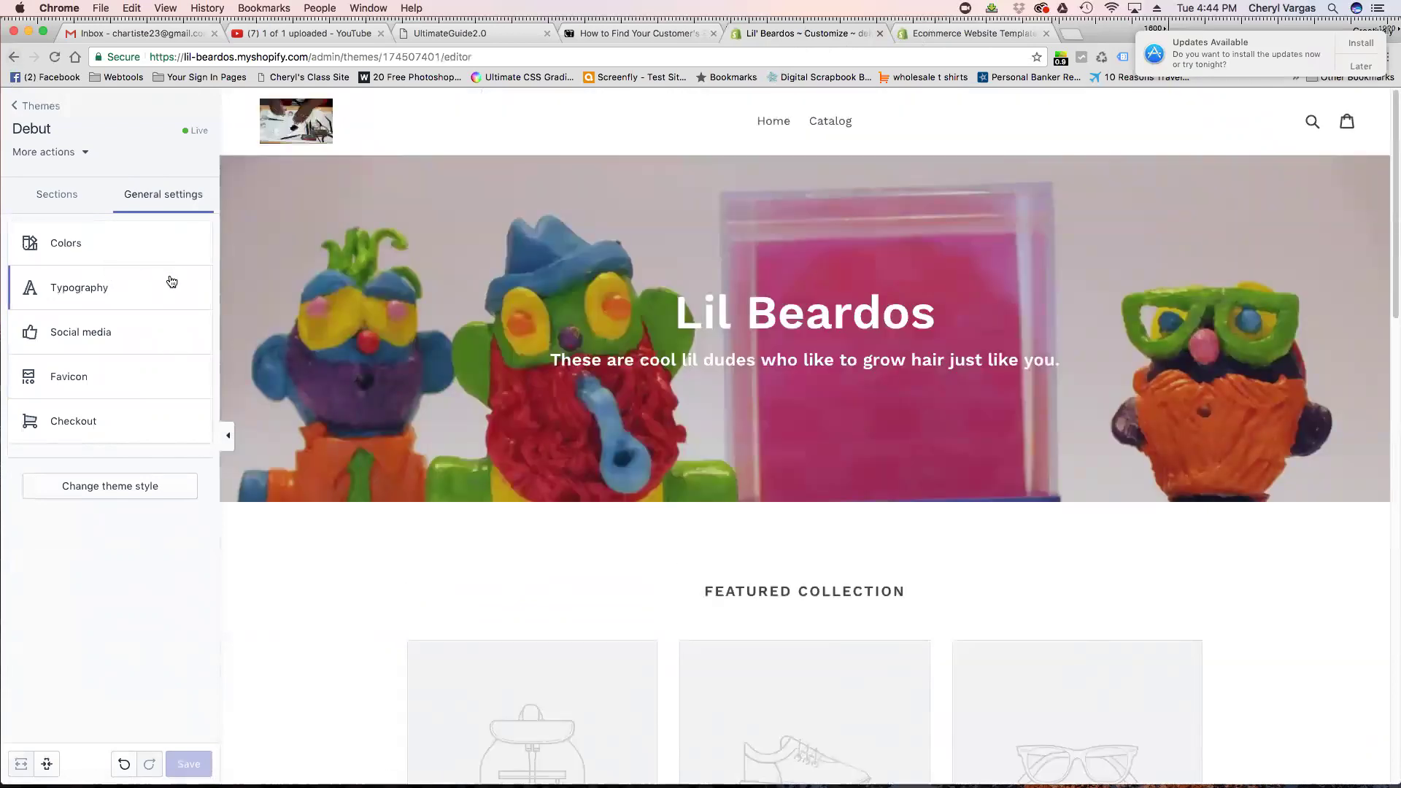
left_click(128, 250)
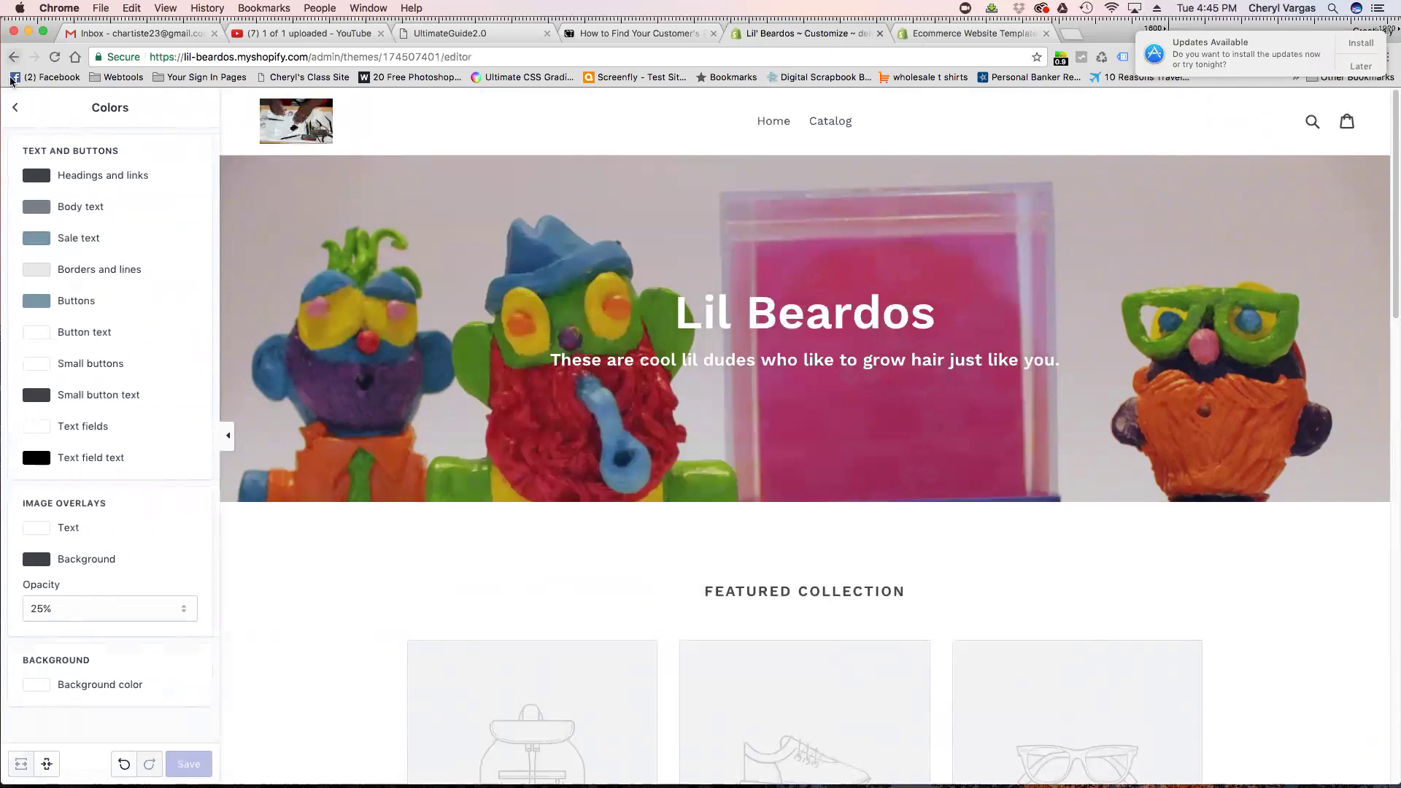
left_click(14, 107)
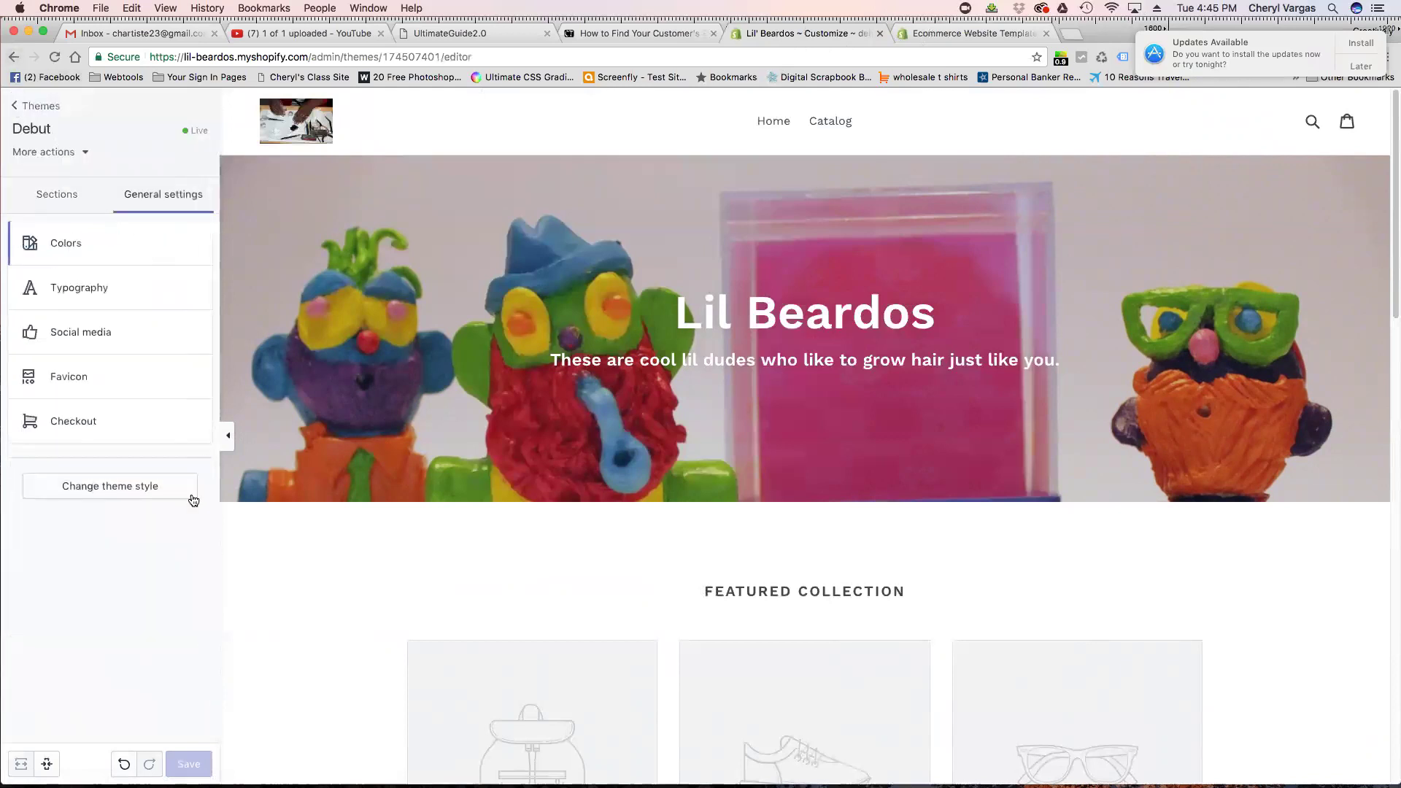
left_click(101, 251)
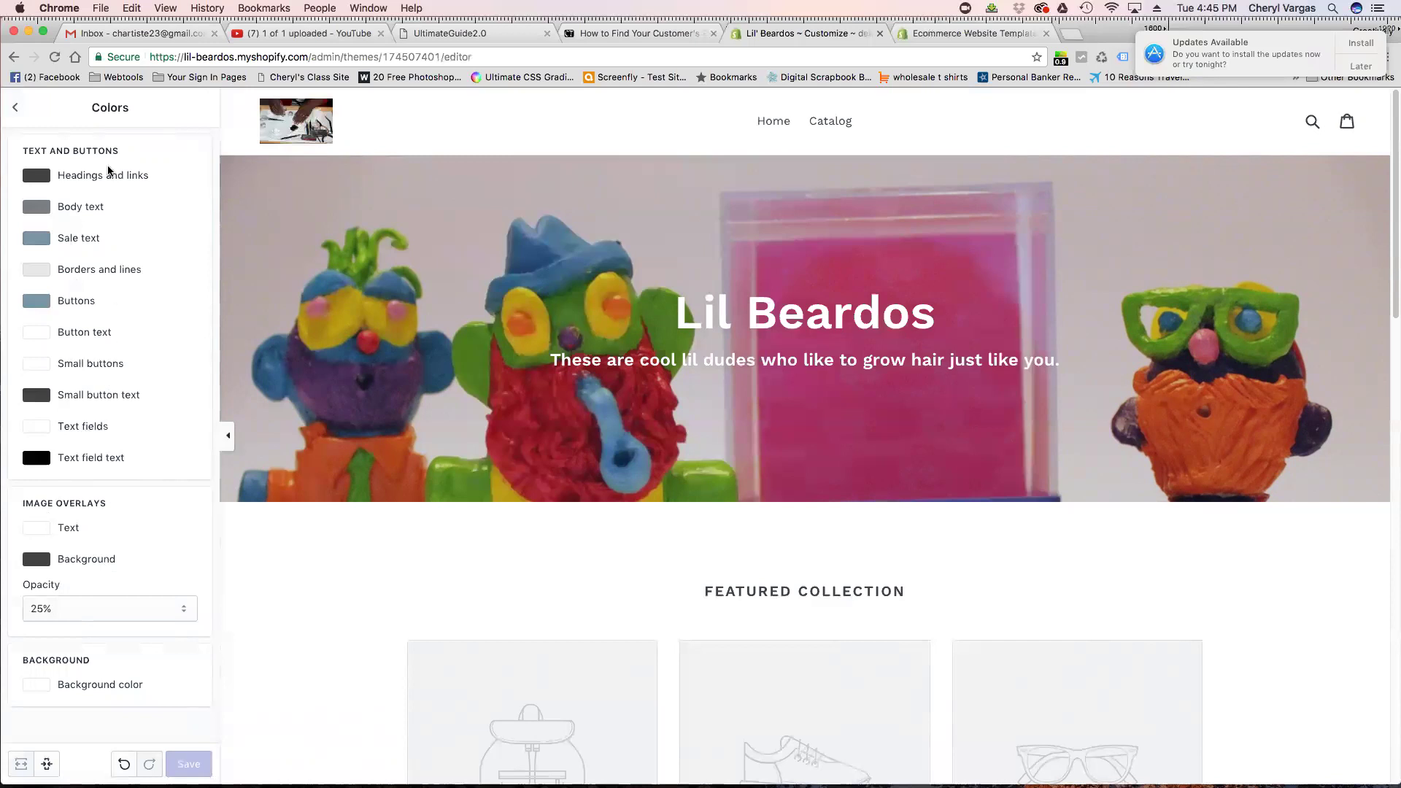
left_click(66, 179)
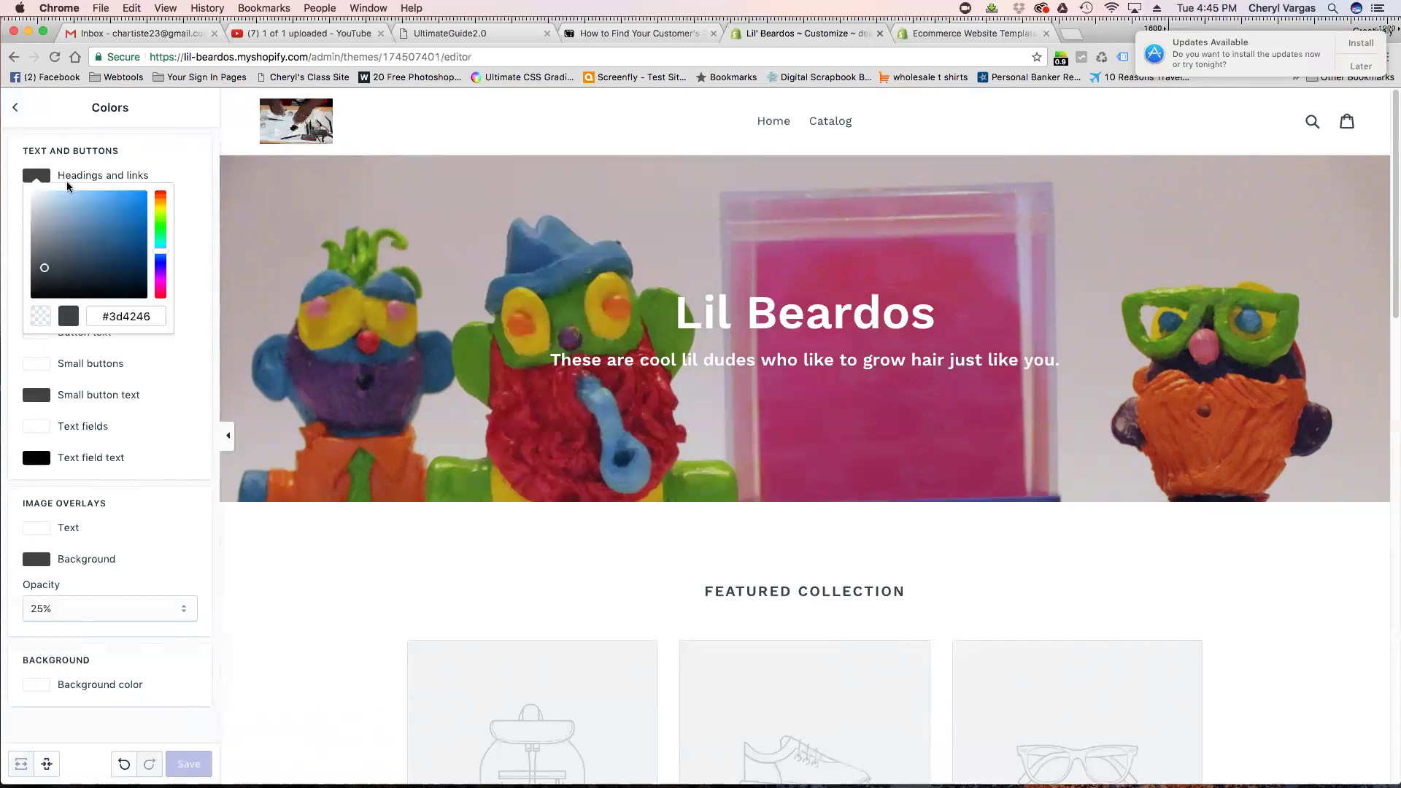
left_click(163, 224)
left_click(102, 222)
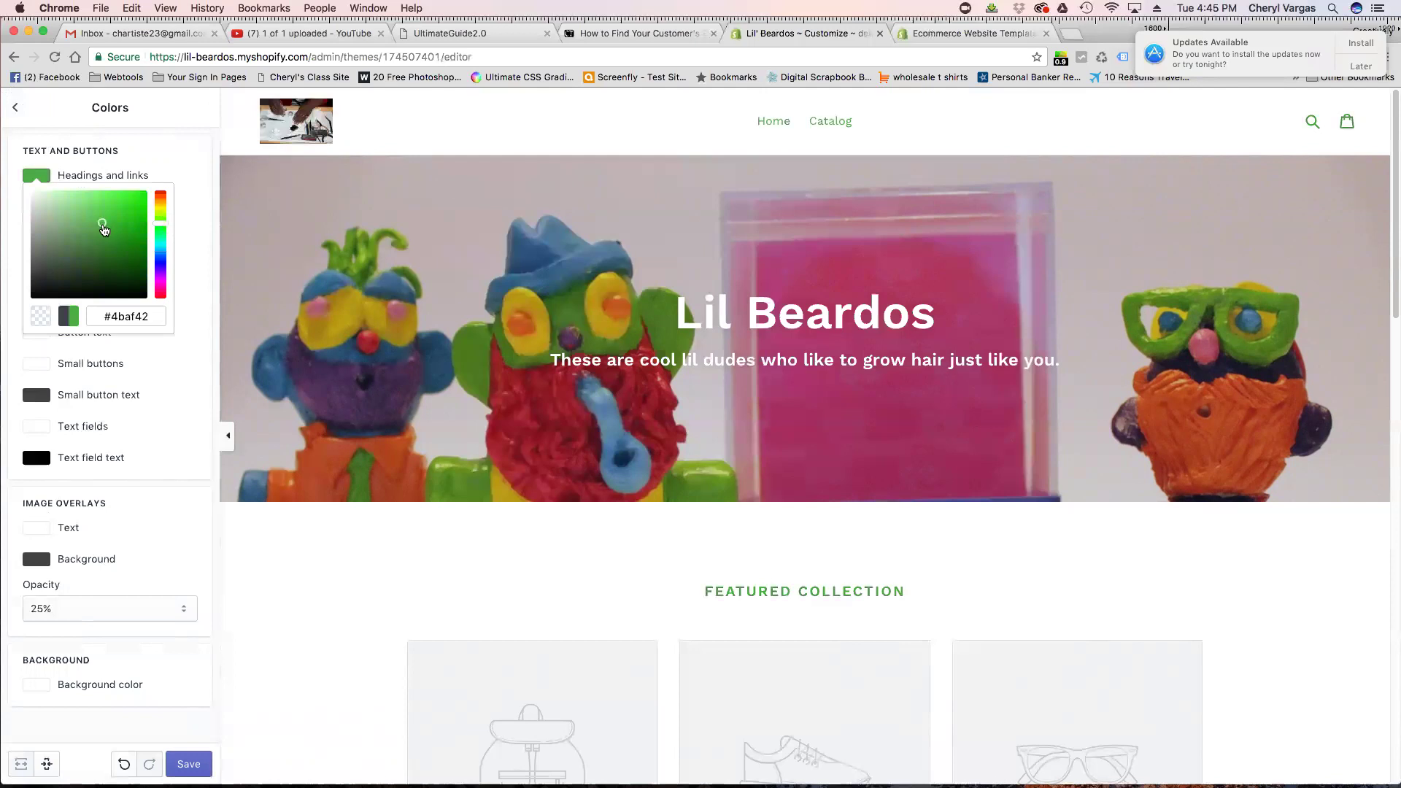
left_click(182, 142)
key("super+s")
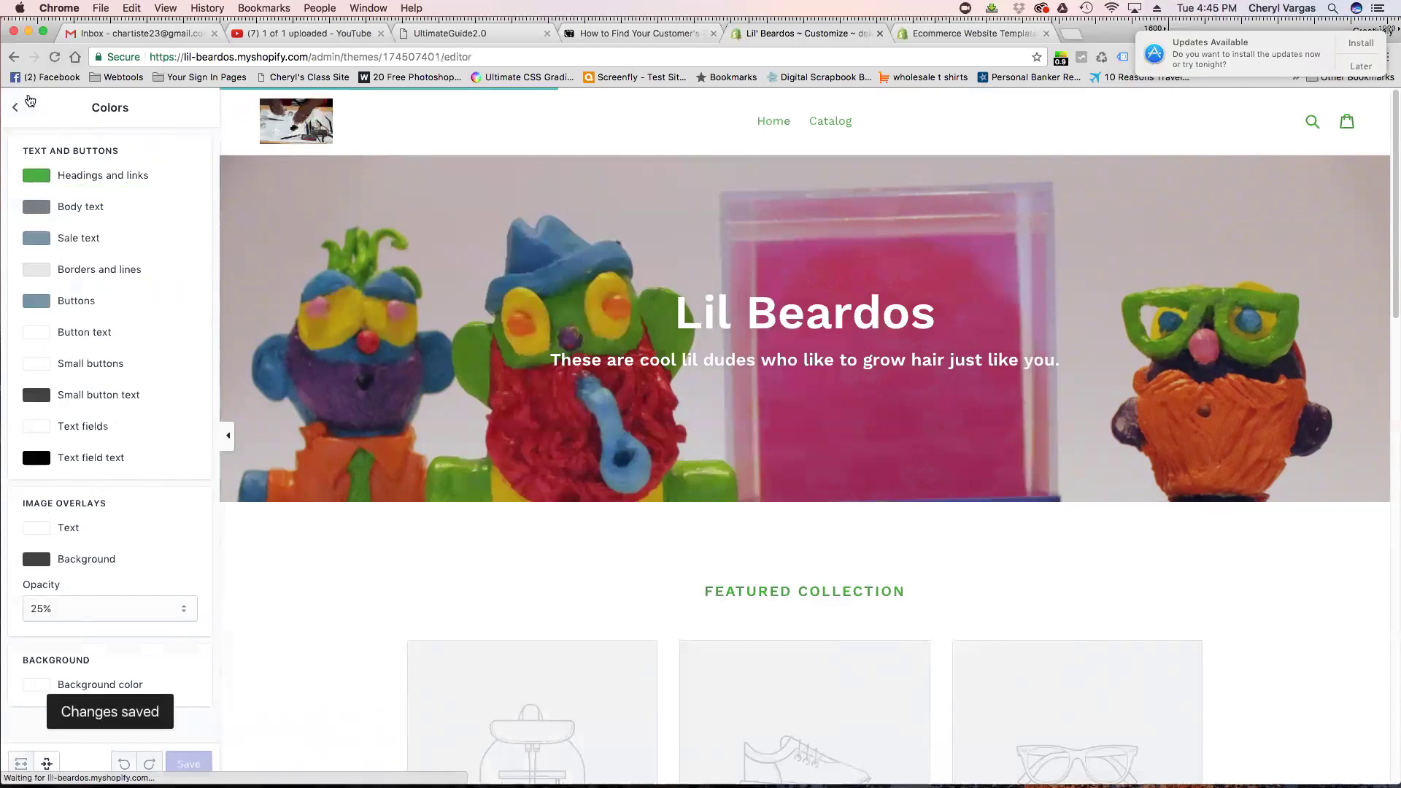
left_click(29, 101)
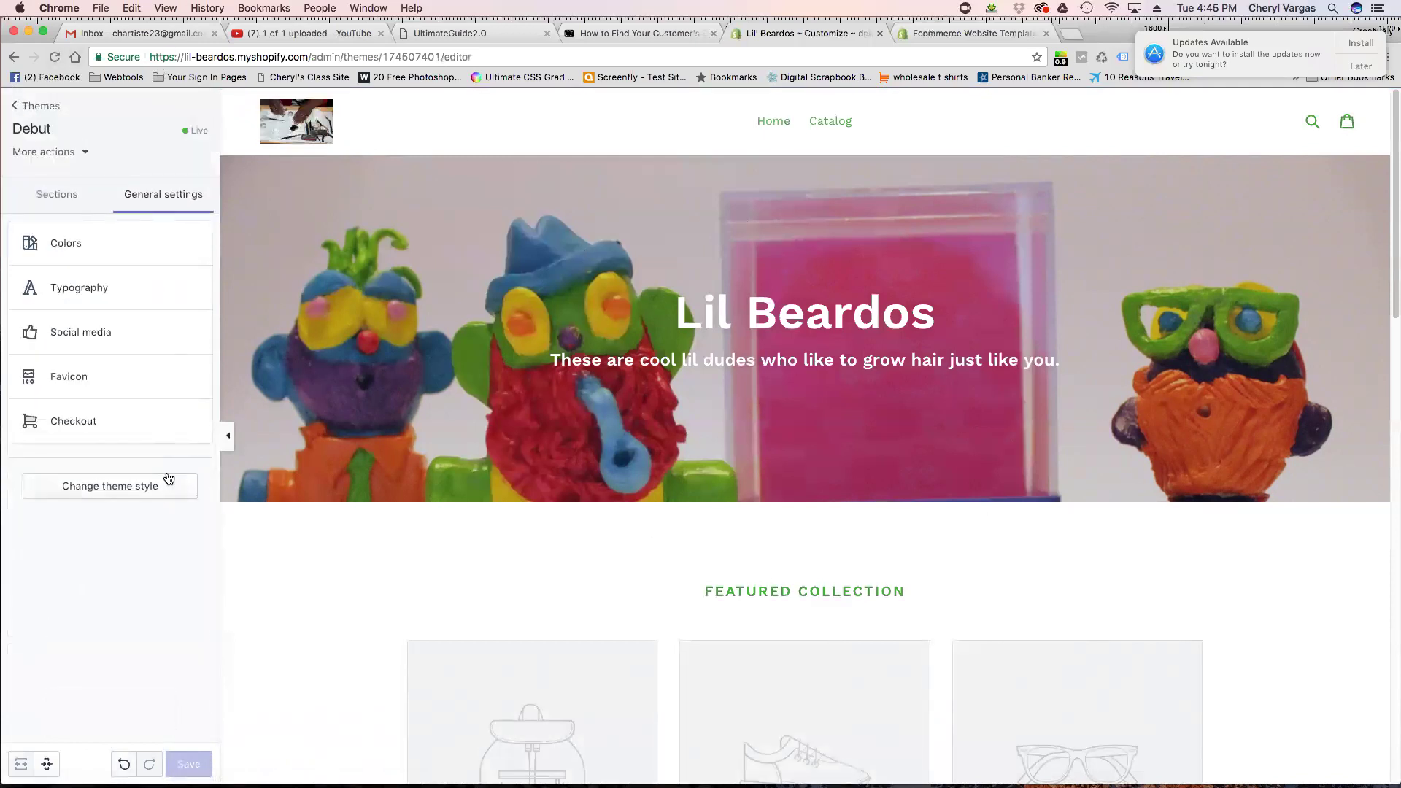
- Try Oswald, Arvo Bold and Baskerville as the headings and buttons font
left_click(57, 289)
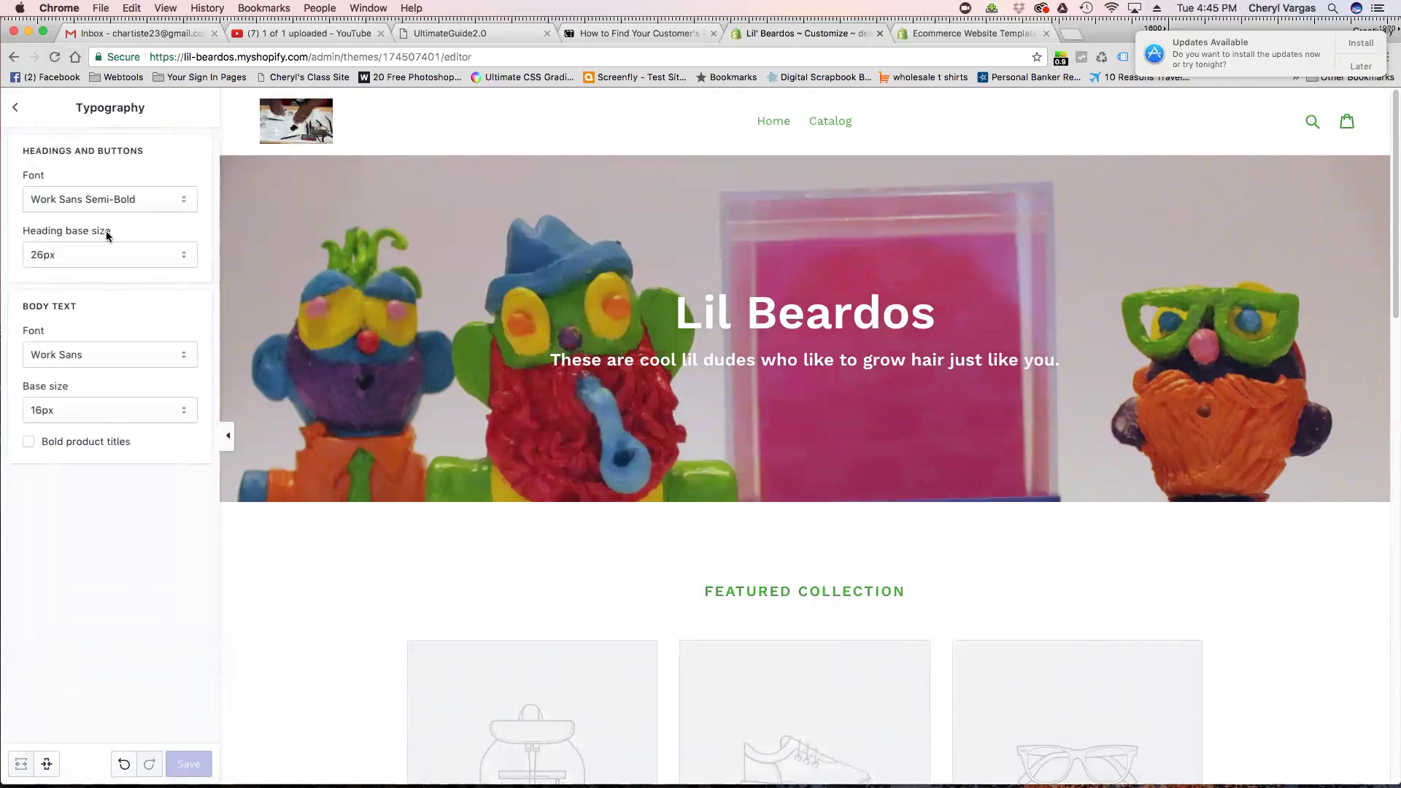
left_click(180, 198)
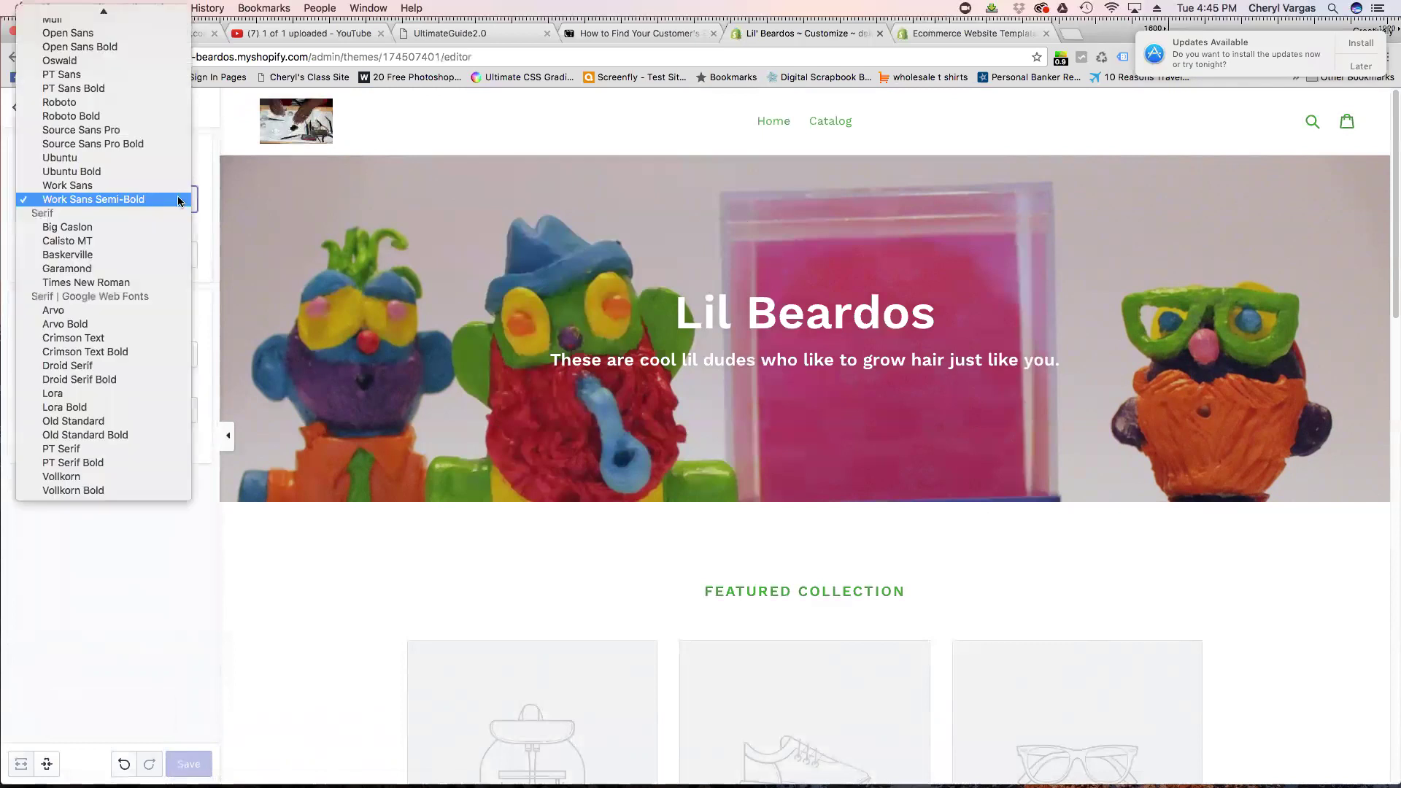
key("Escape")
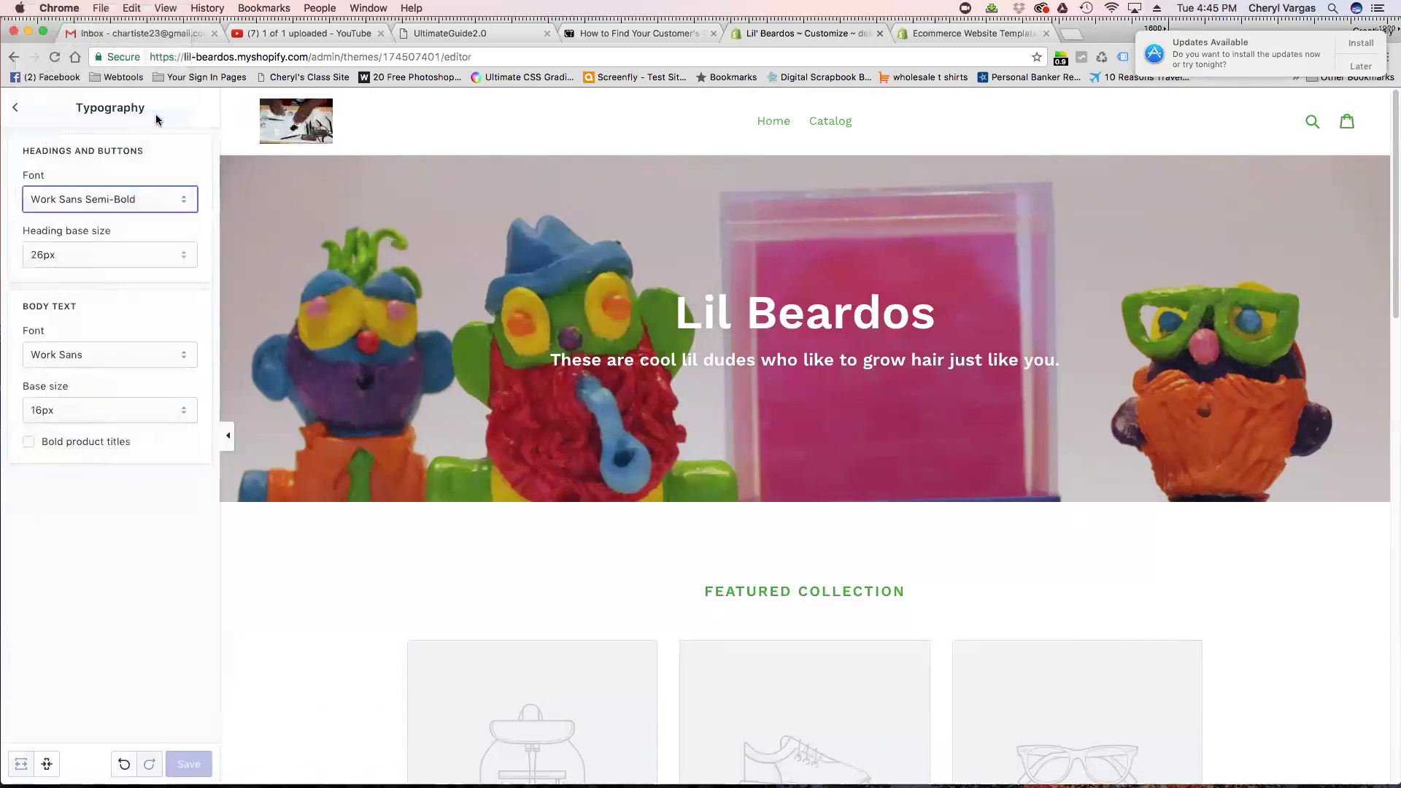
left_click(183, 202)
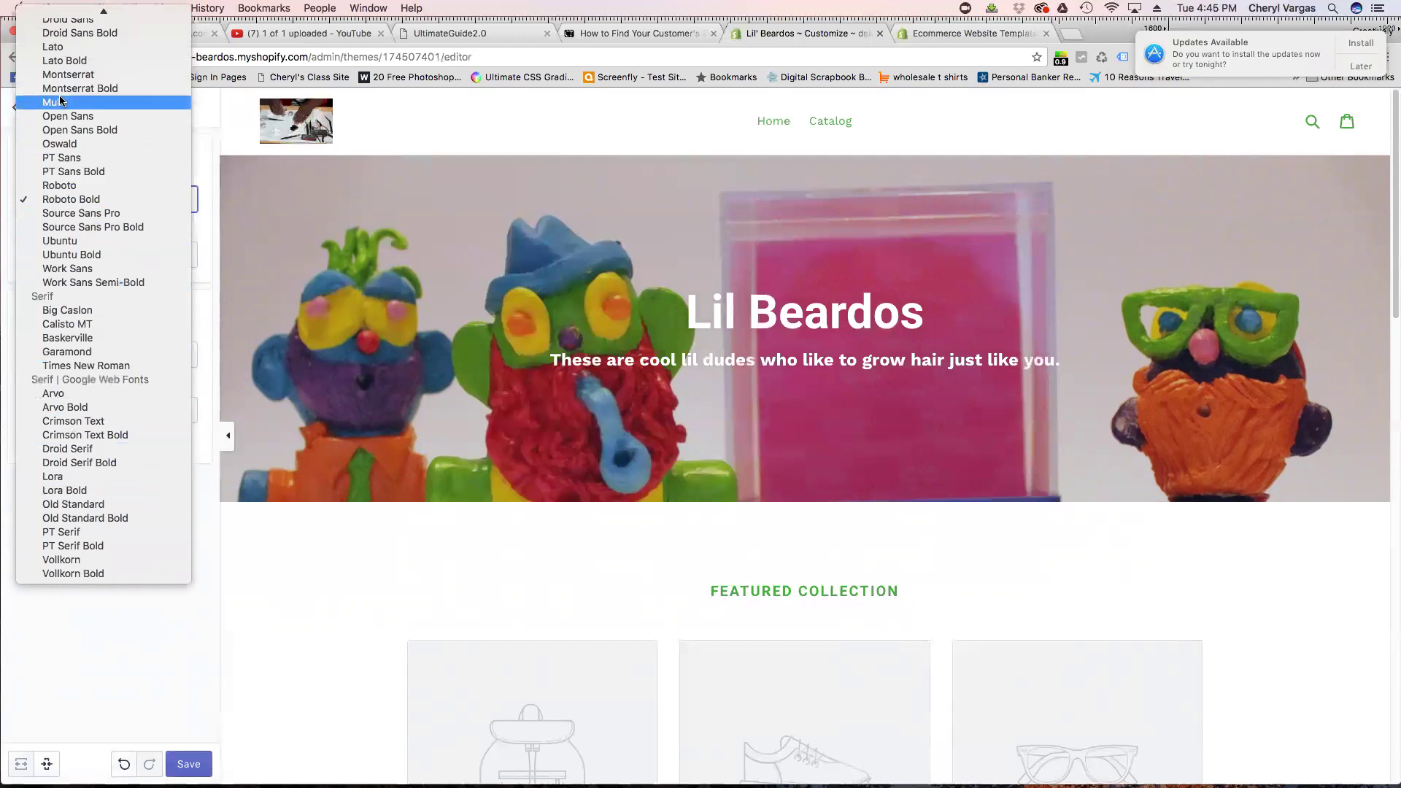
left_click(75, 149)
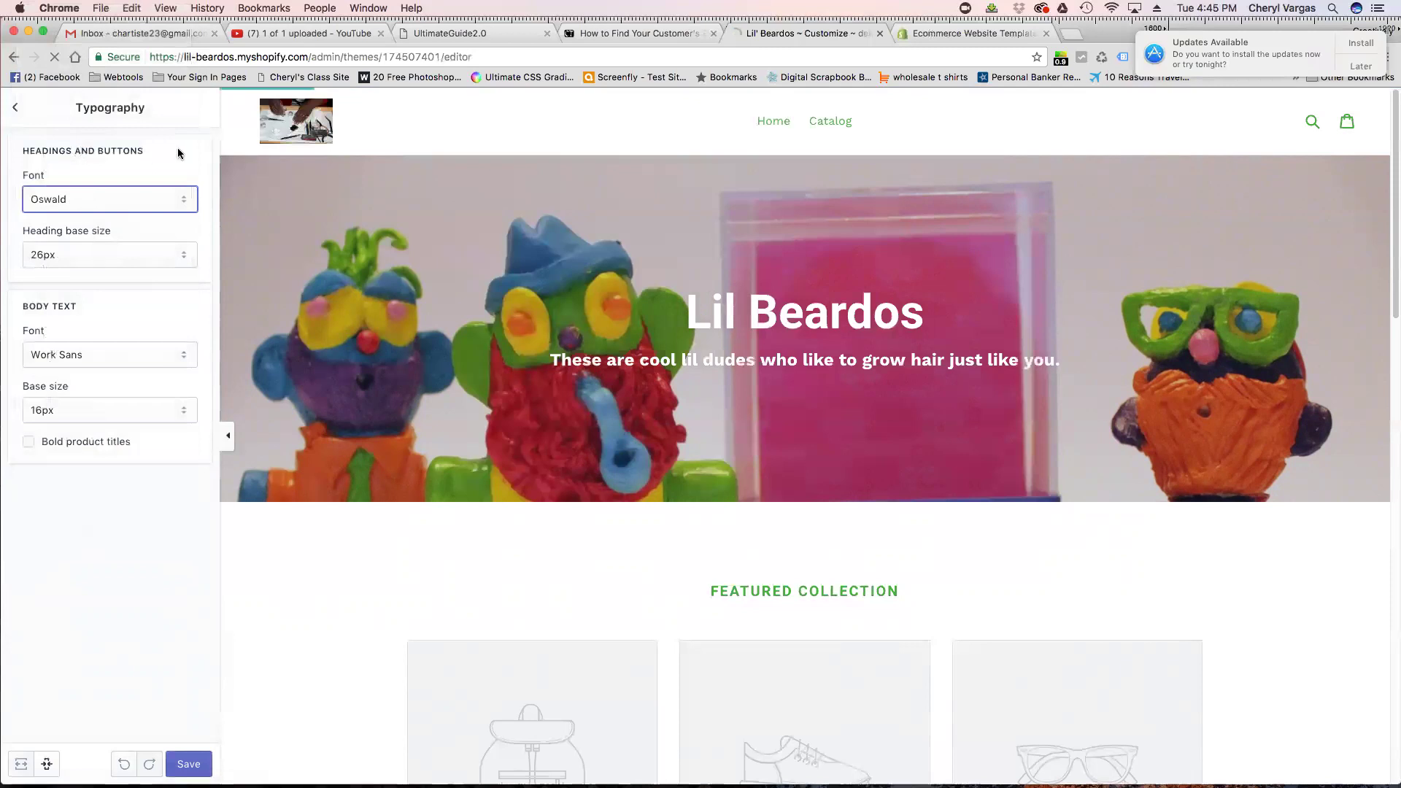
left_click(184, 198)
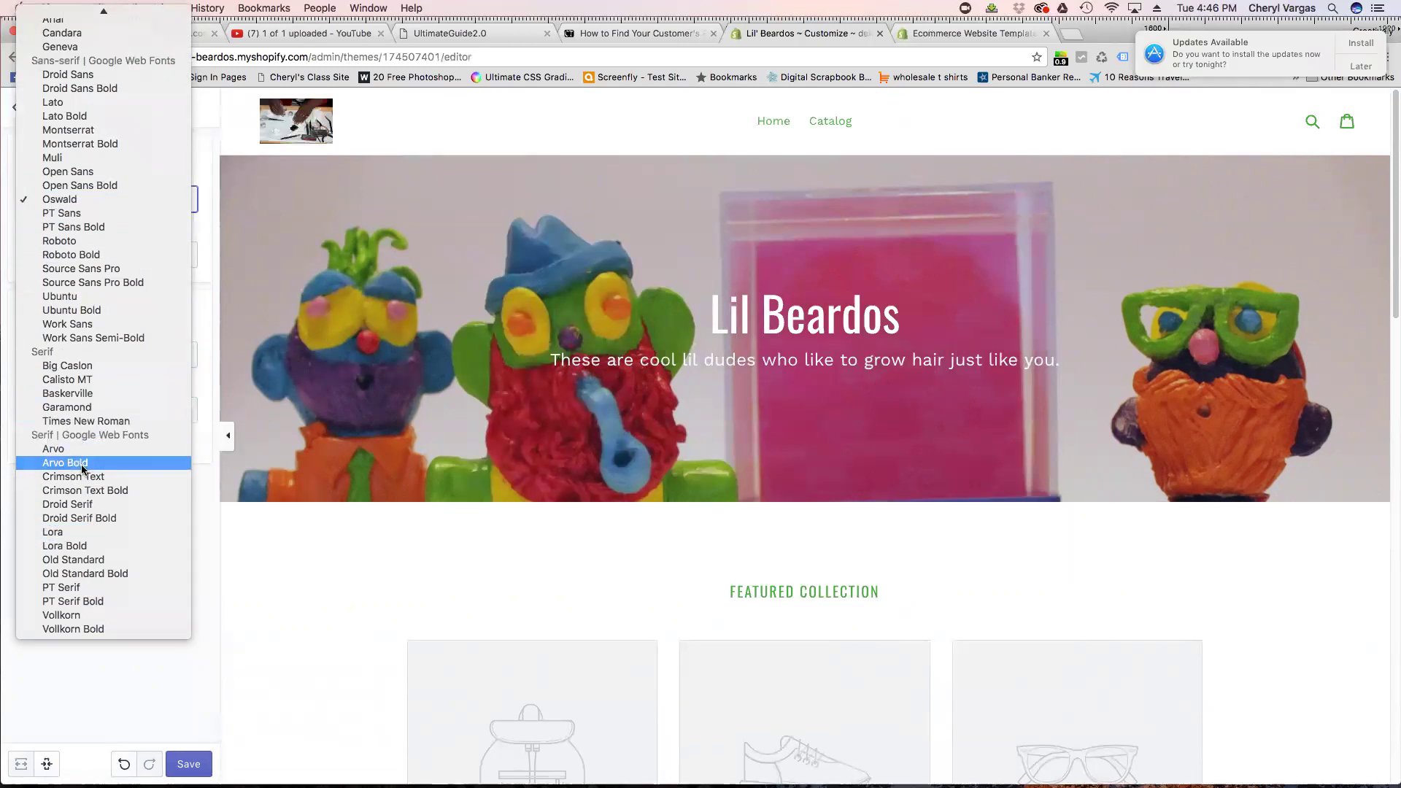
left_click(81, 462)
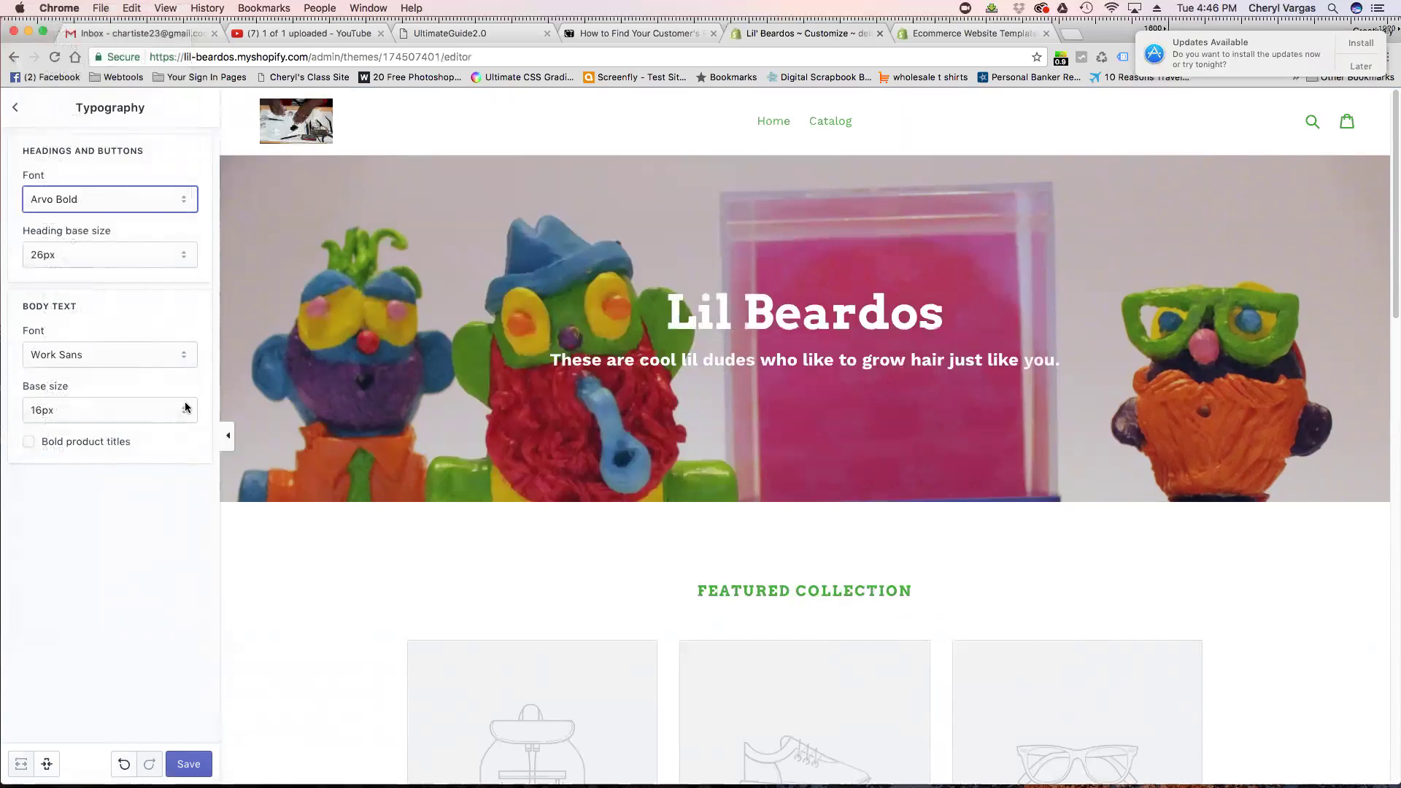
left_click(189, 207)
scroll(161, 201, "up", 3)
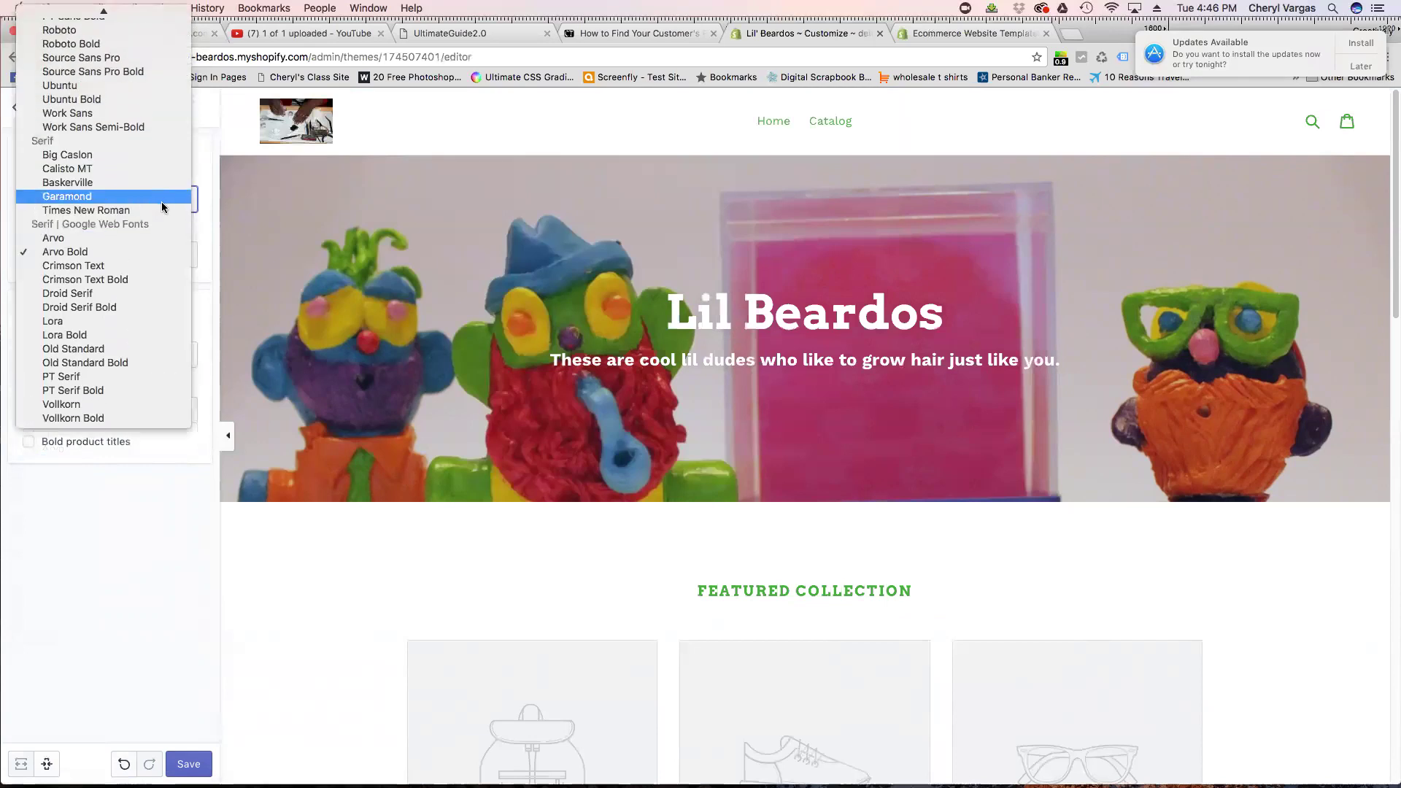
left_click(153, 186)
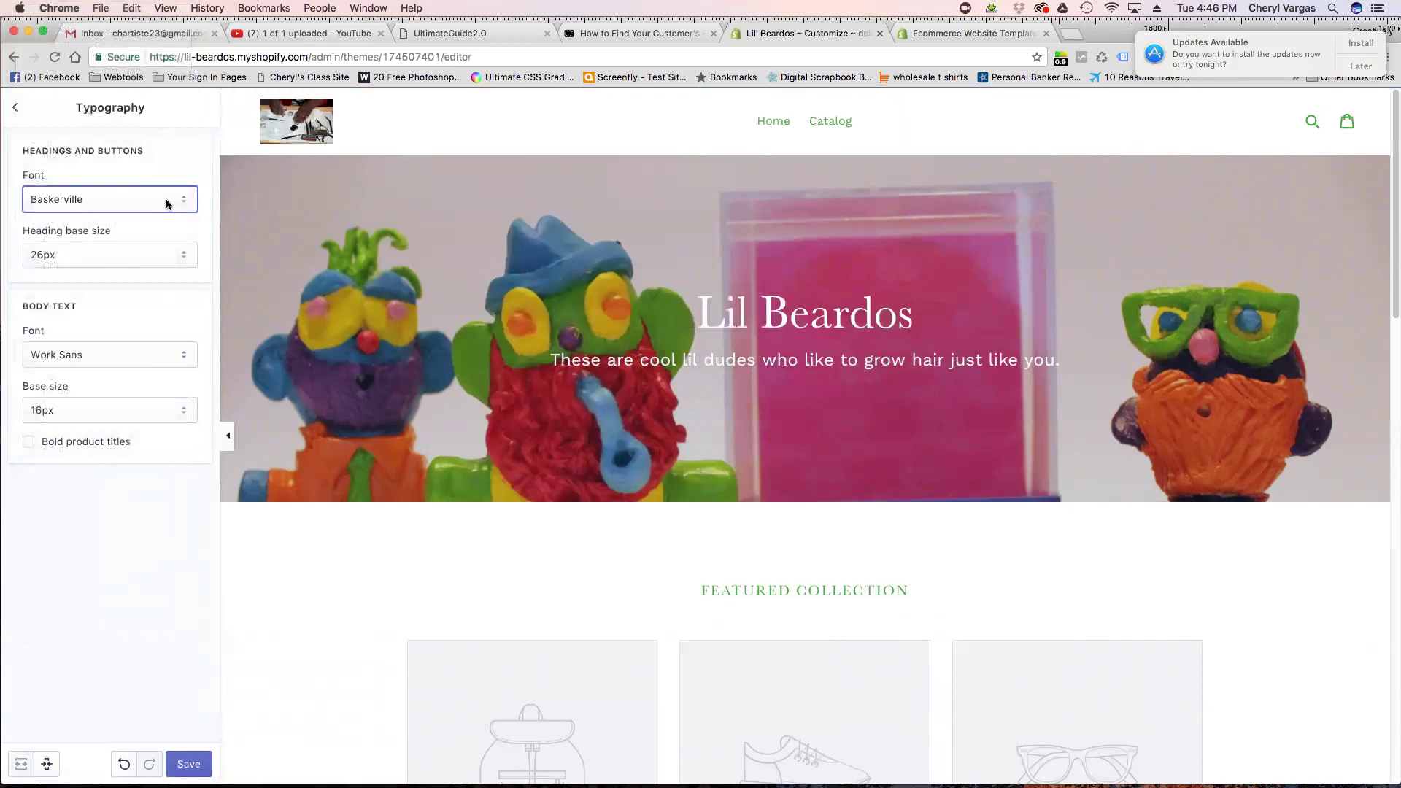
- Set the headings and buttons font to Montserrat Bold and save the theme
left_click(181, 200)
scroll(183, 209, "up", 6)
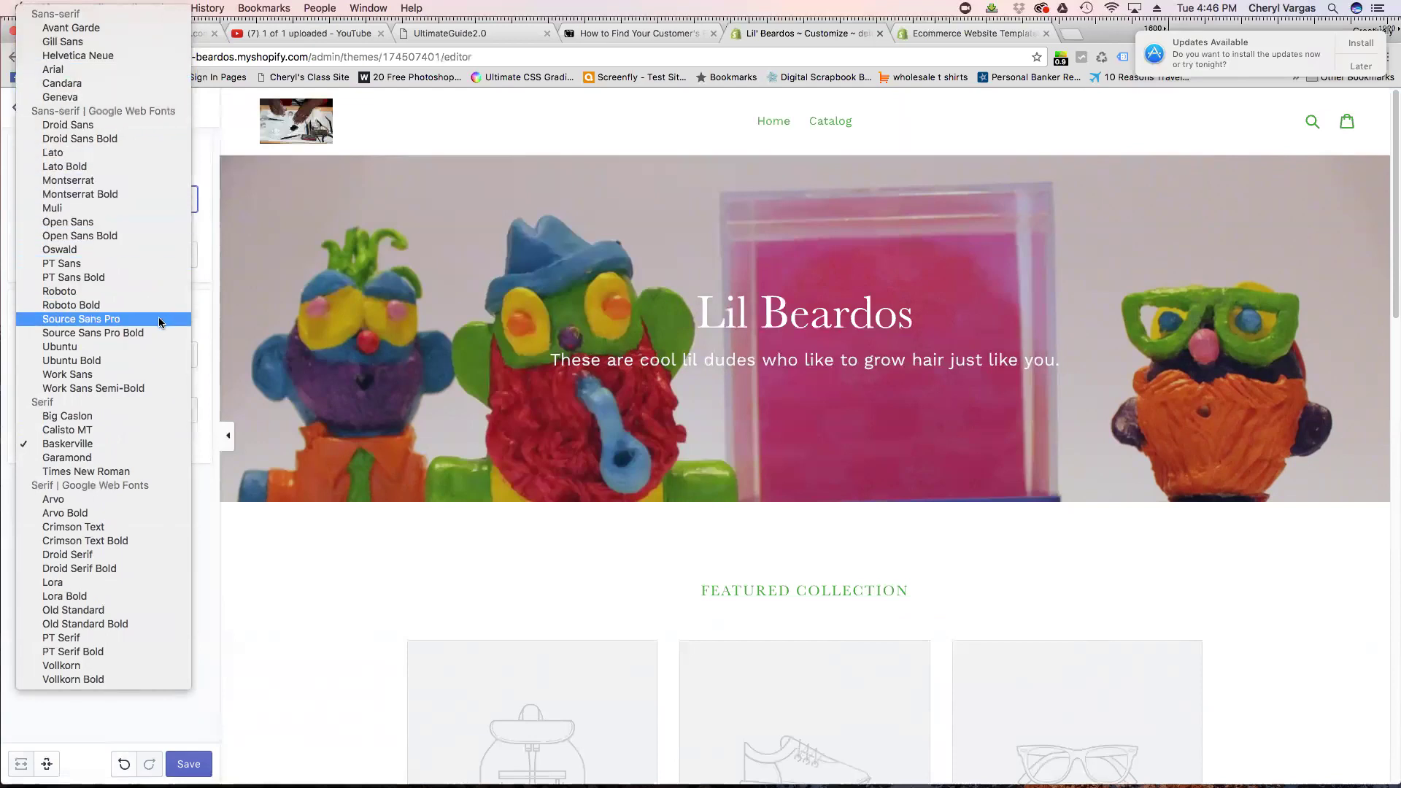
left_click(154, 180)
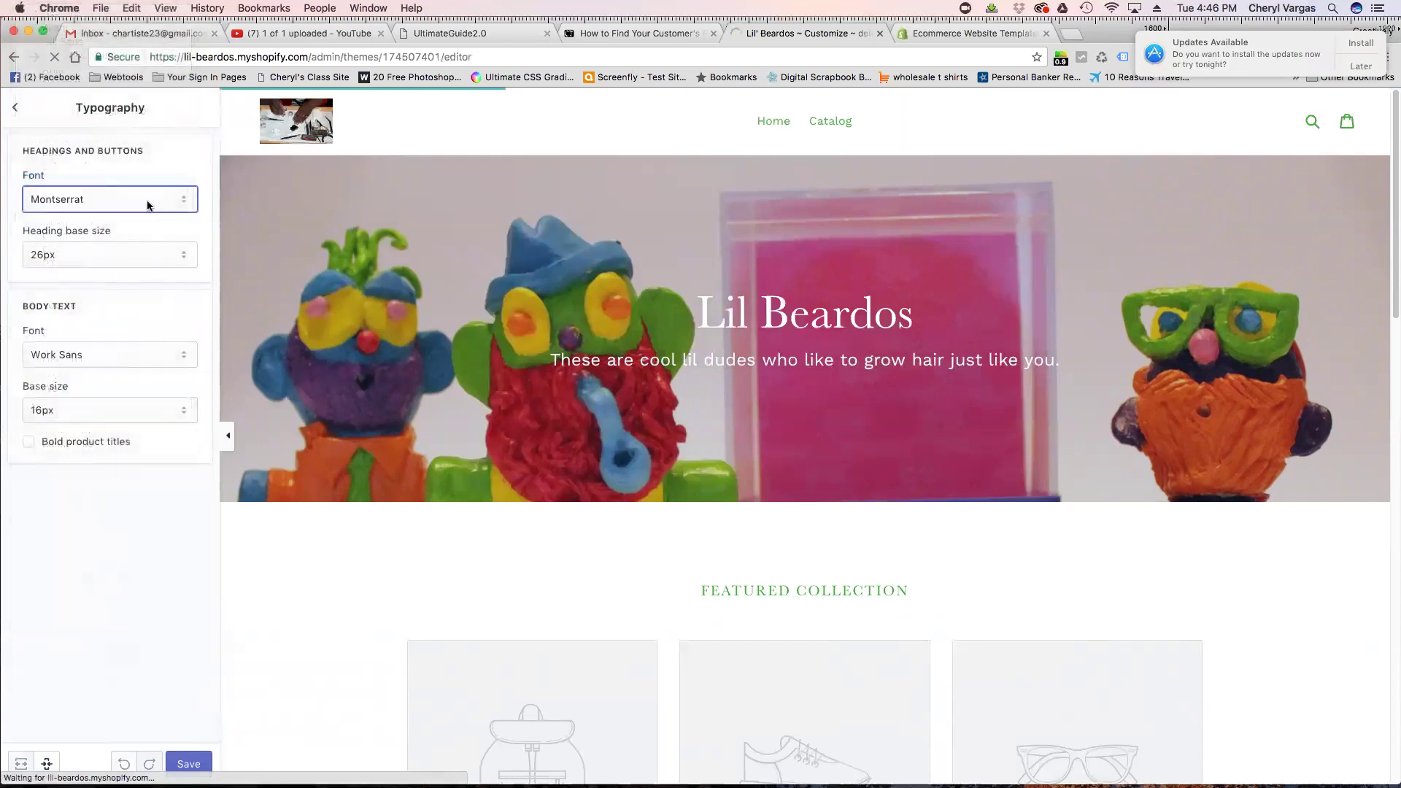
left_click(150, 195)
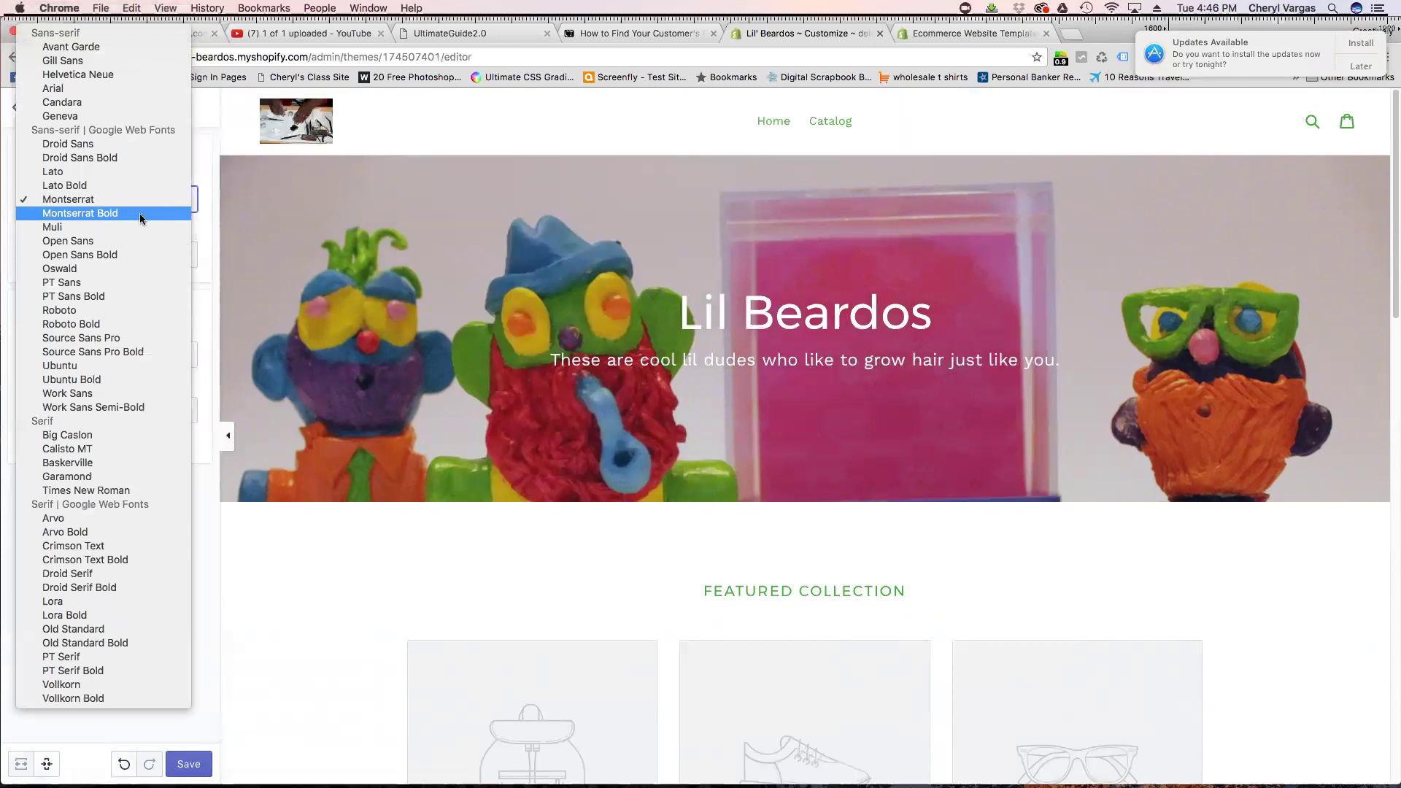
left_click(138, 213)
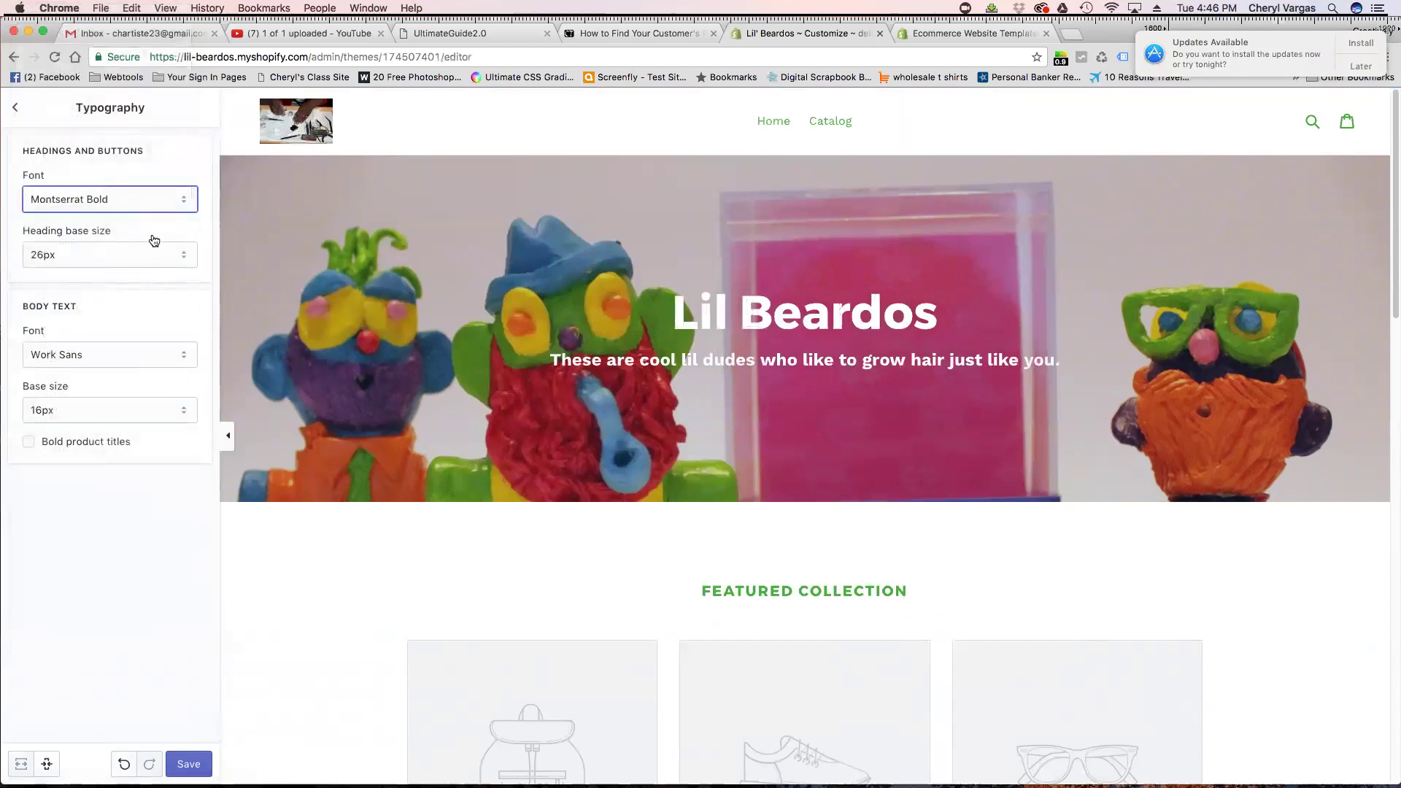
left_click(188, 764)
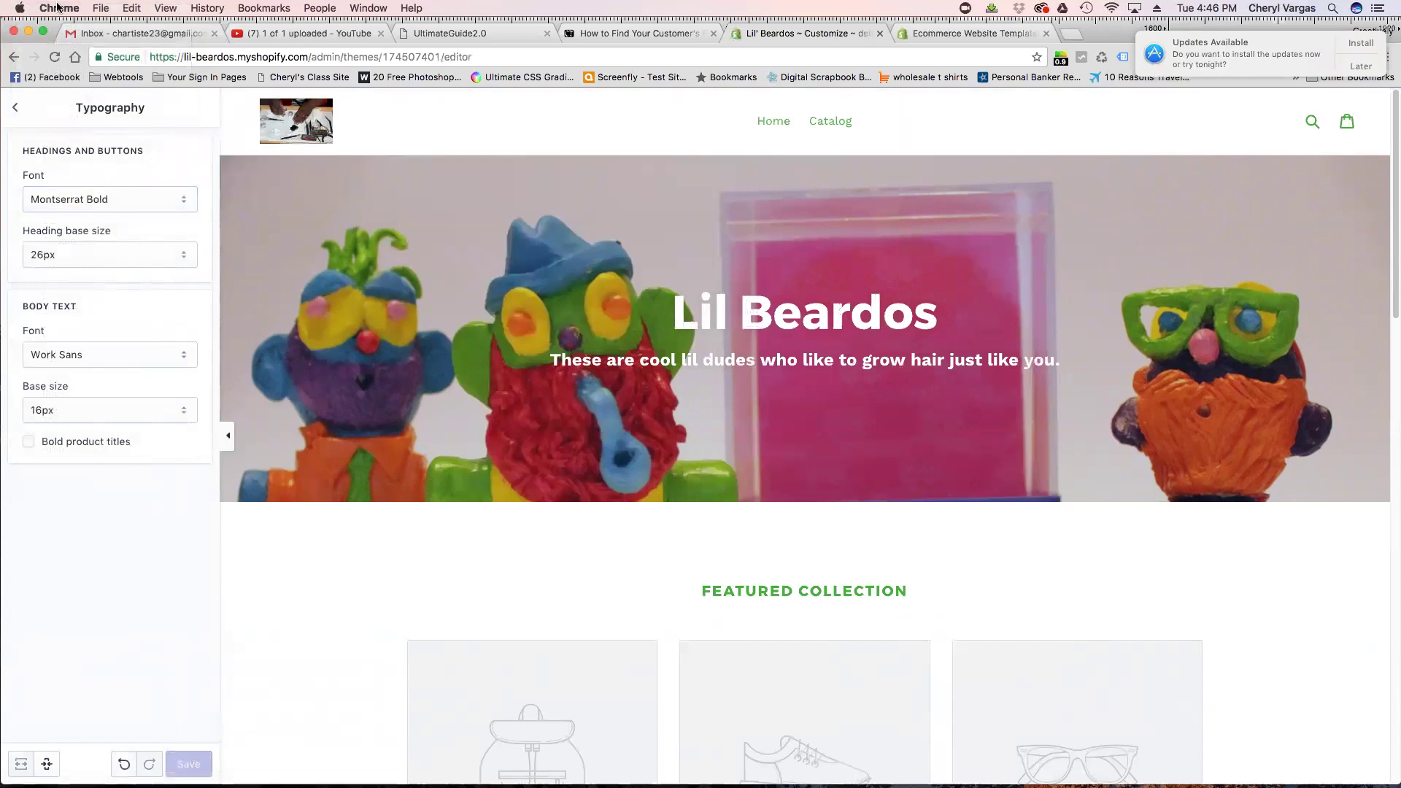
left_click(14, 108)
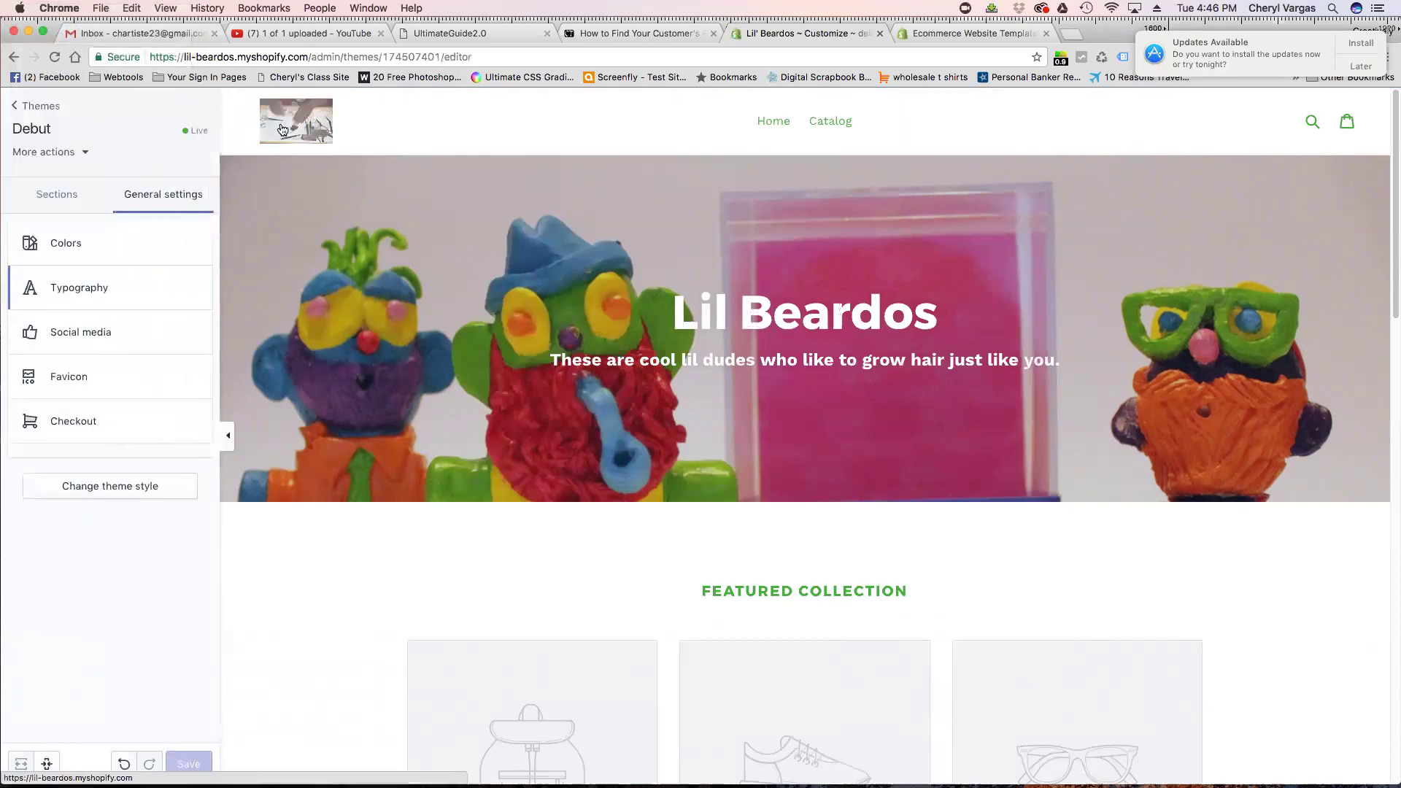
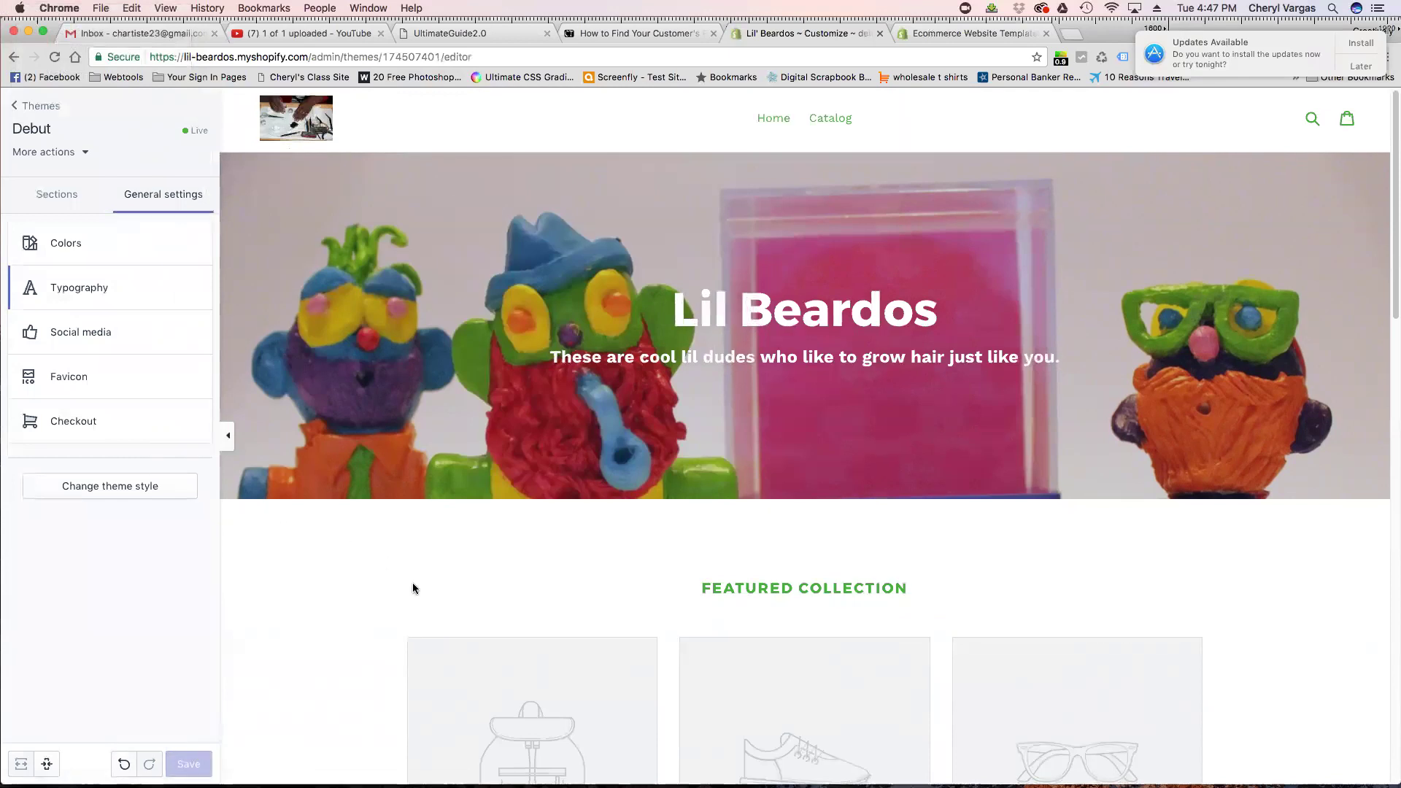
- Scroll down the Debut theme preview to check the Lil Beardos banner and featured collection
scroll(416, 584, "down", 8)
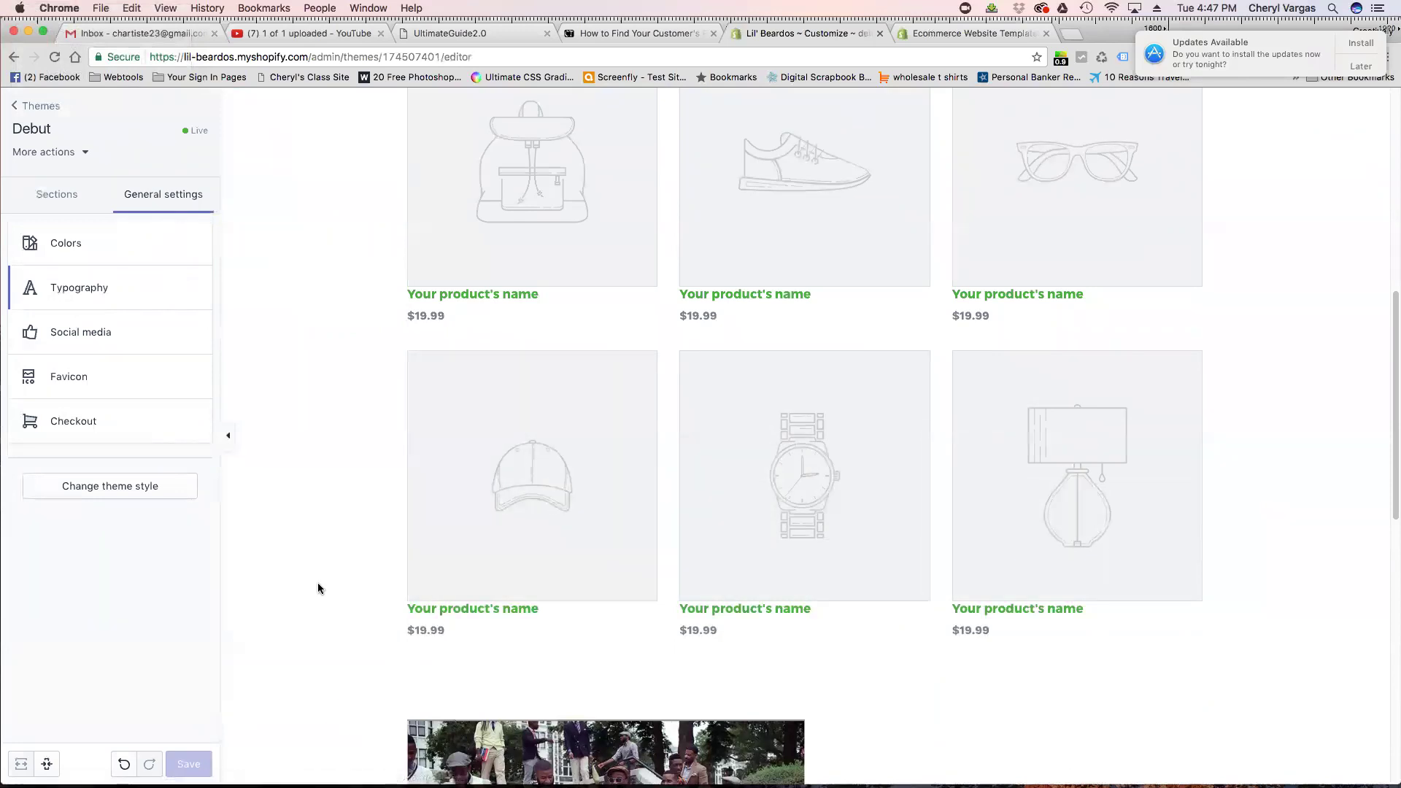
- Scroll the preview, go back to the Themes list, and reopen the Debut theme editor
scroll(317, 583, "down", 10)
scroll(321, 590, "down", 1)
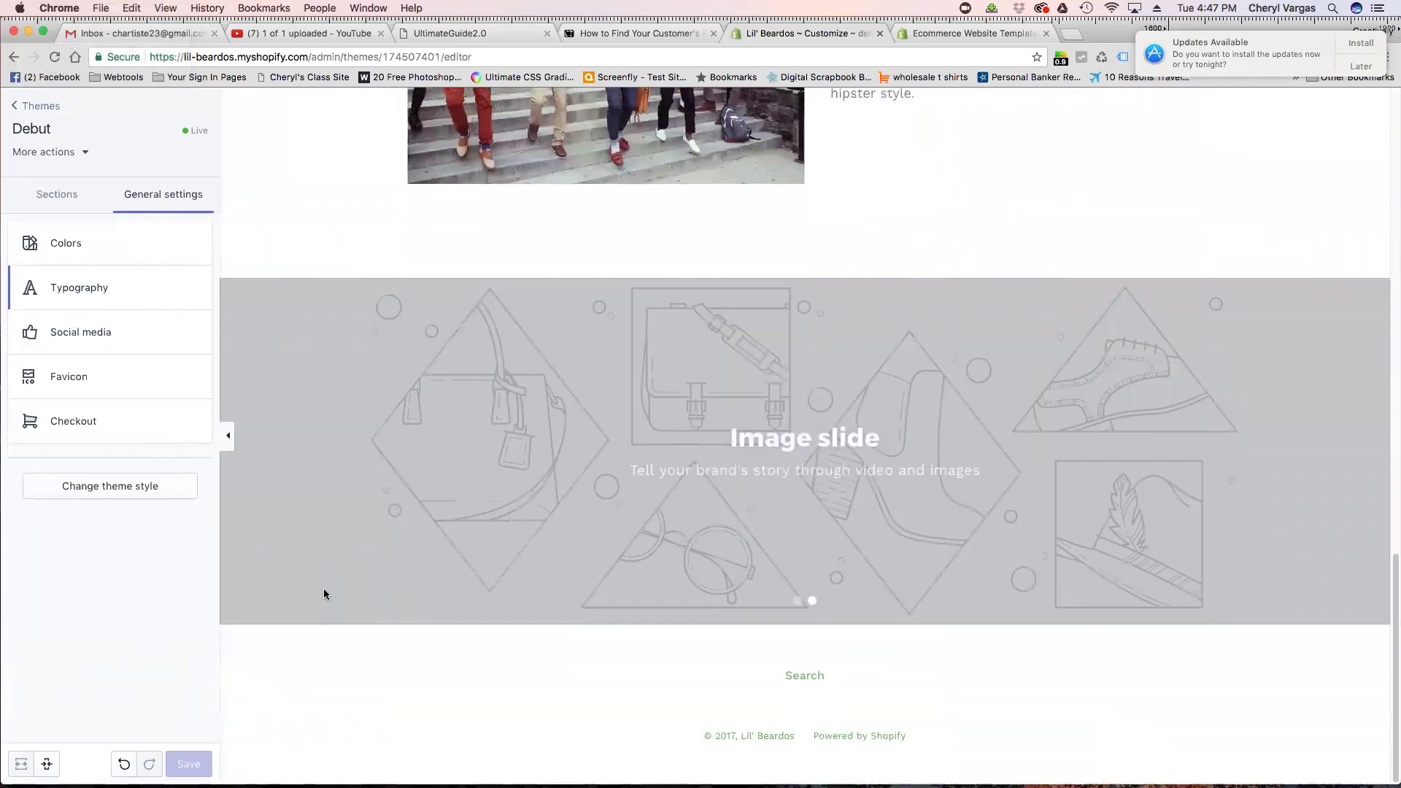
scroll(322, 586, "up", 10)
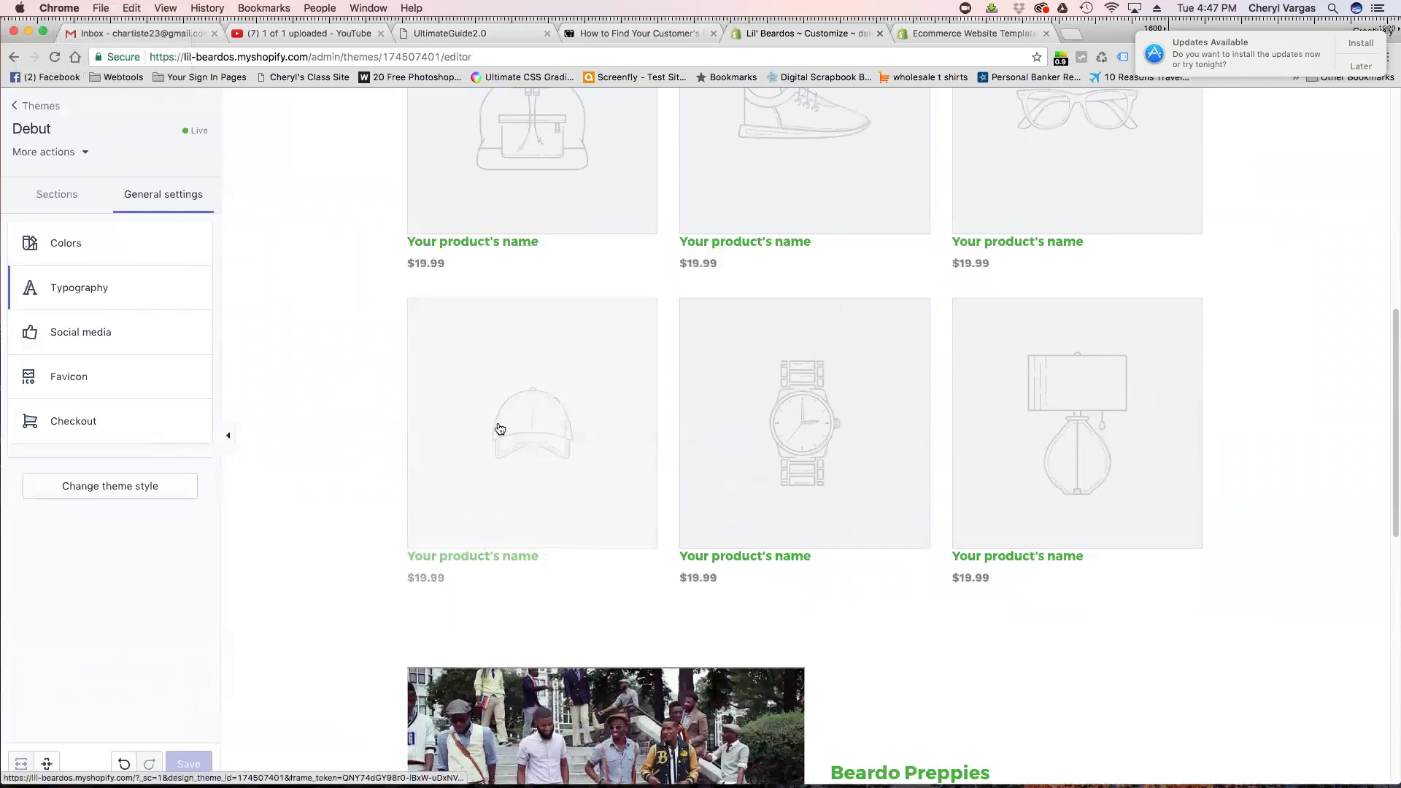
left_click(35, 106)
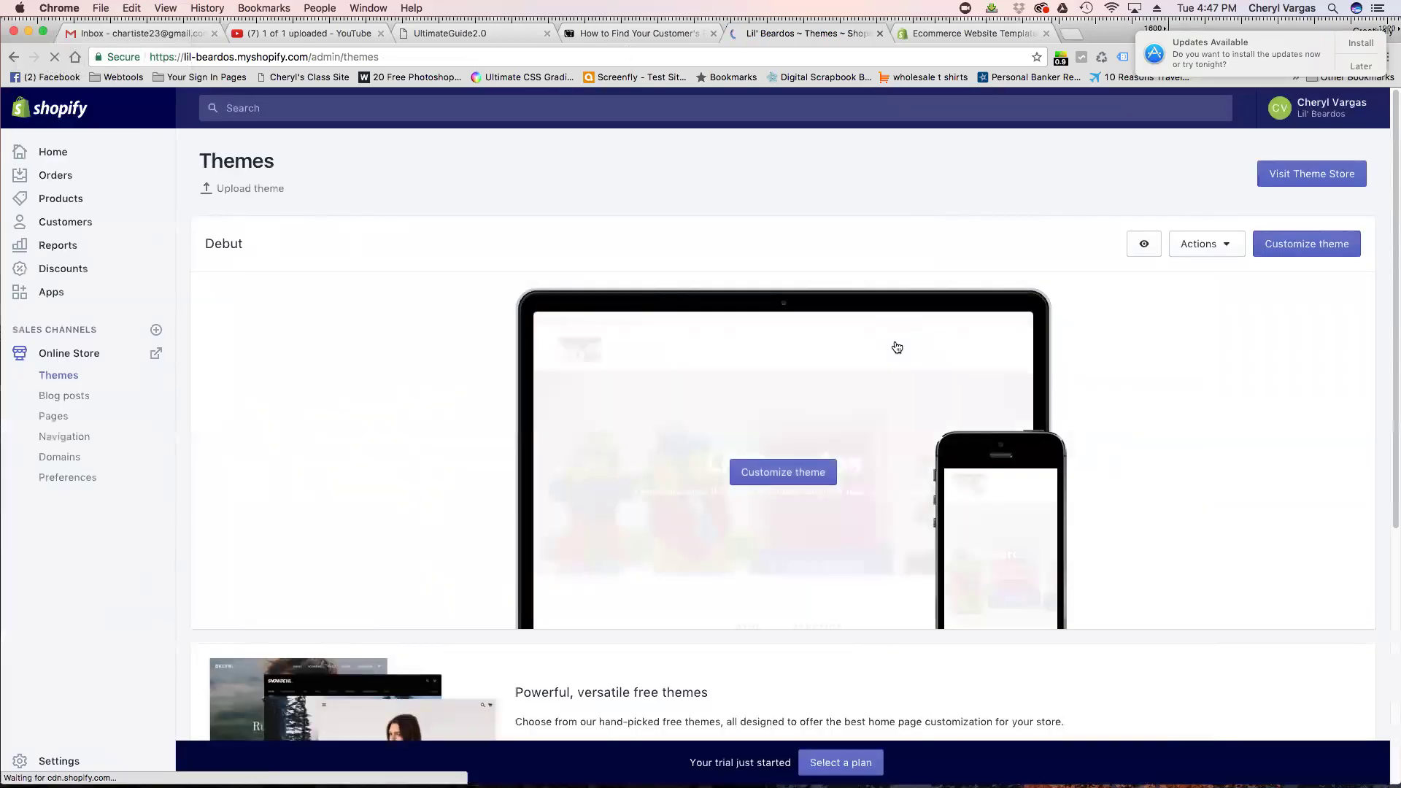
left_click(769, 480)
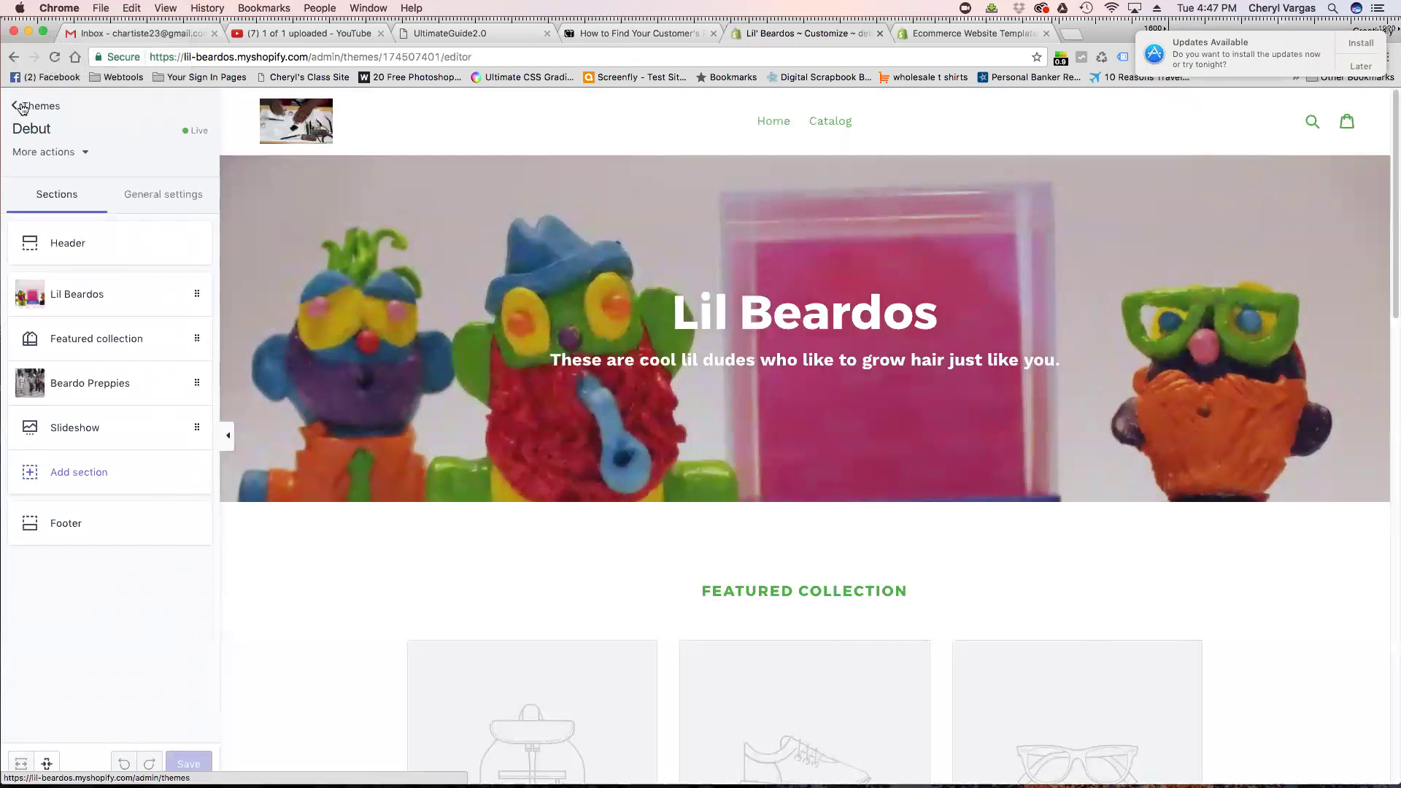
- Preview the storefront cart page from More actions, then return to the Themes list
left_click(40, 153)
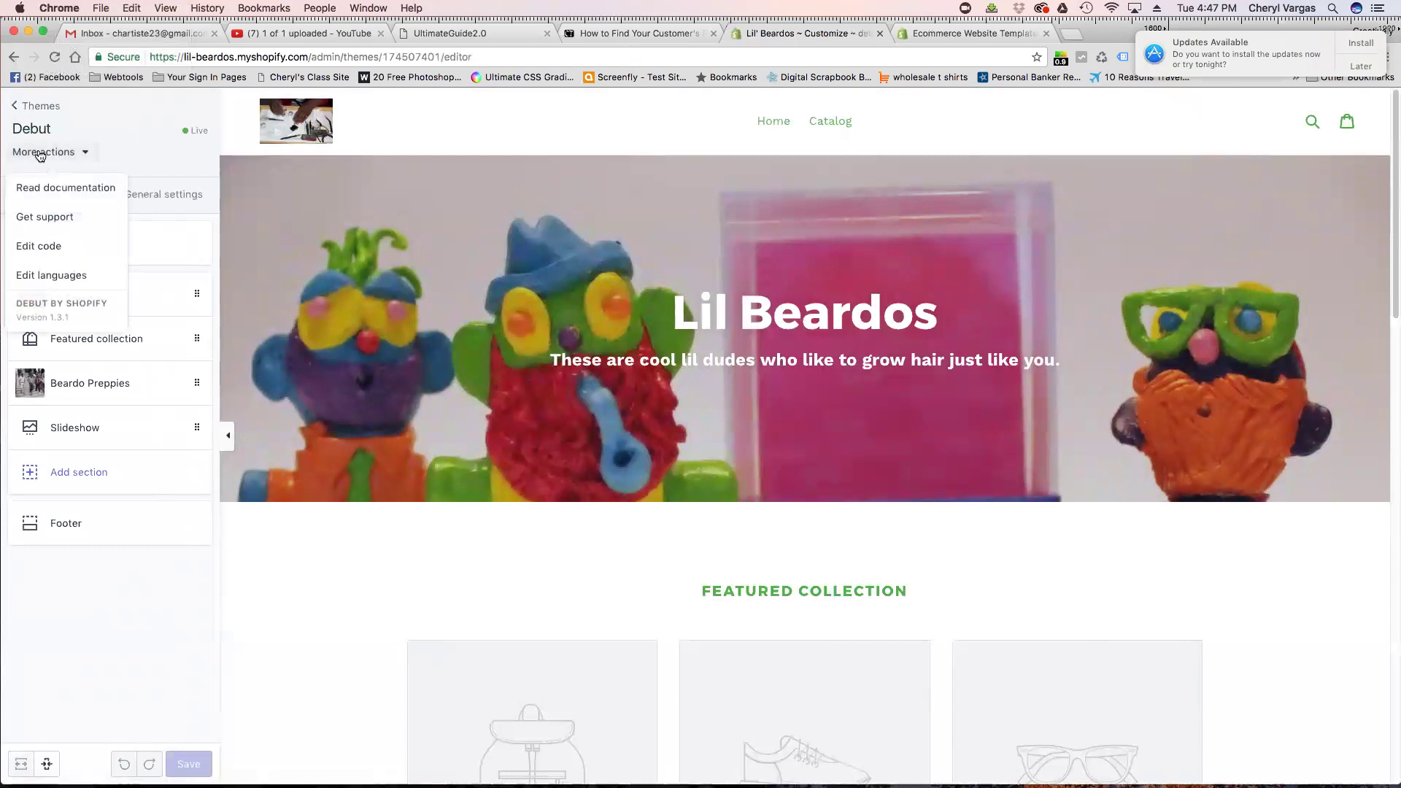
left_click(144, 159)
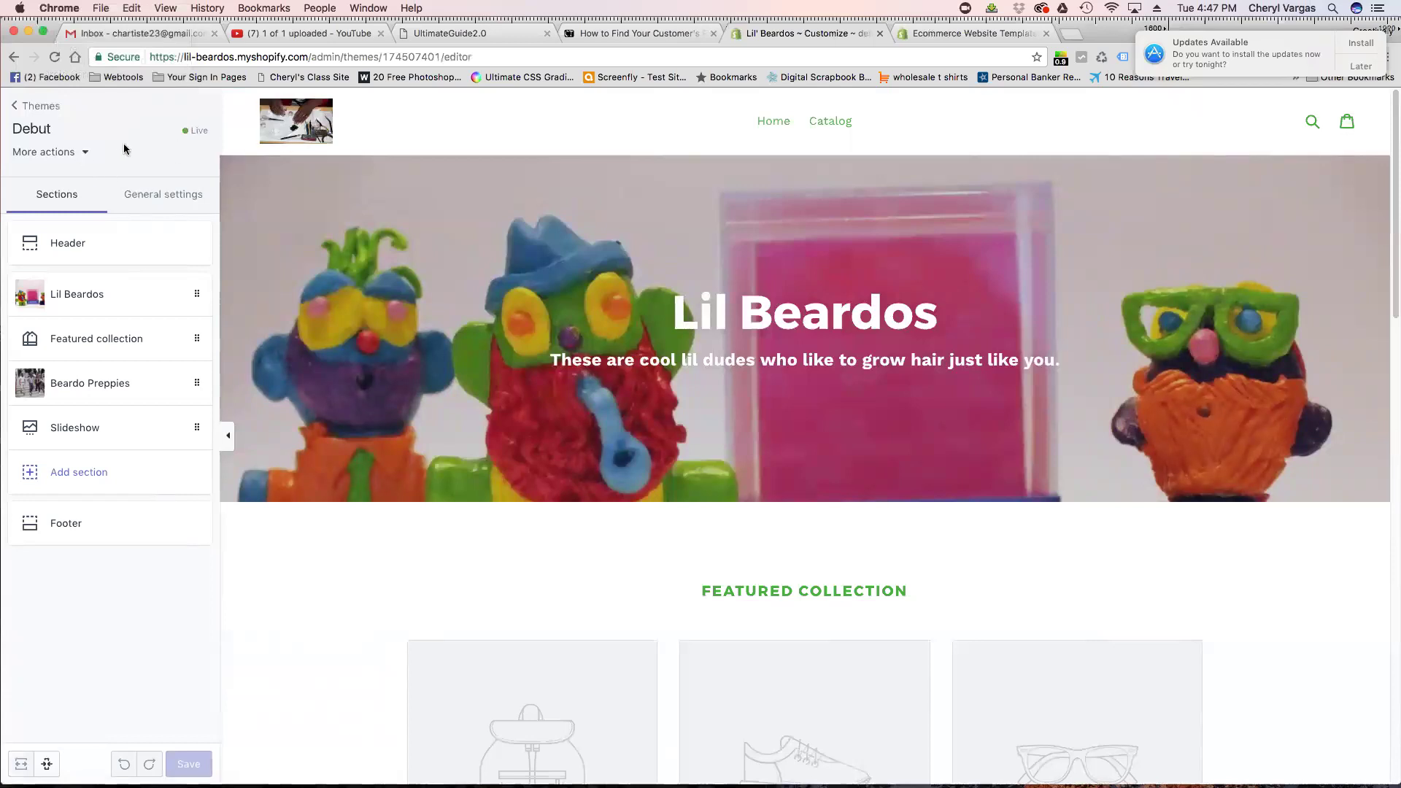
left_click(78, 152)
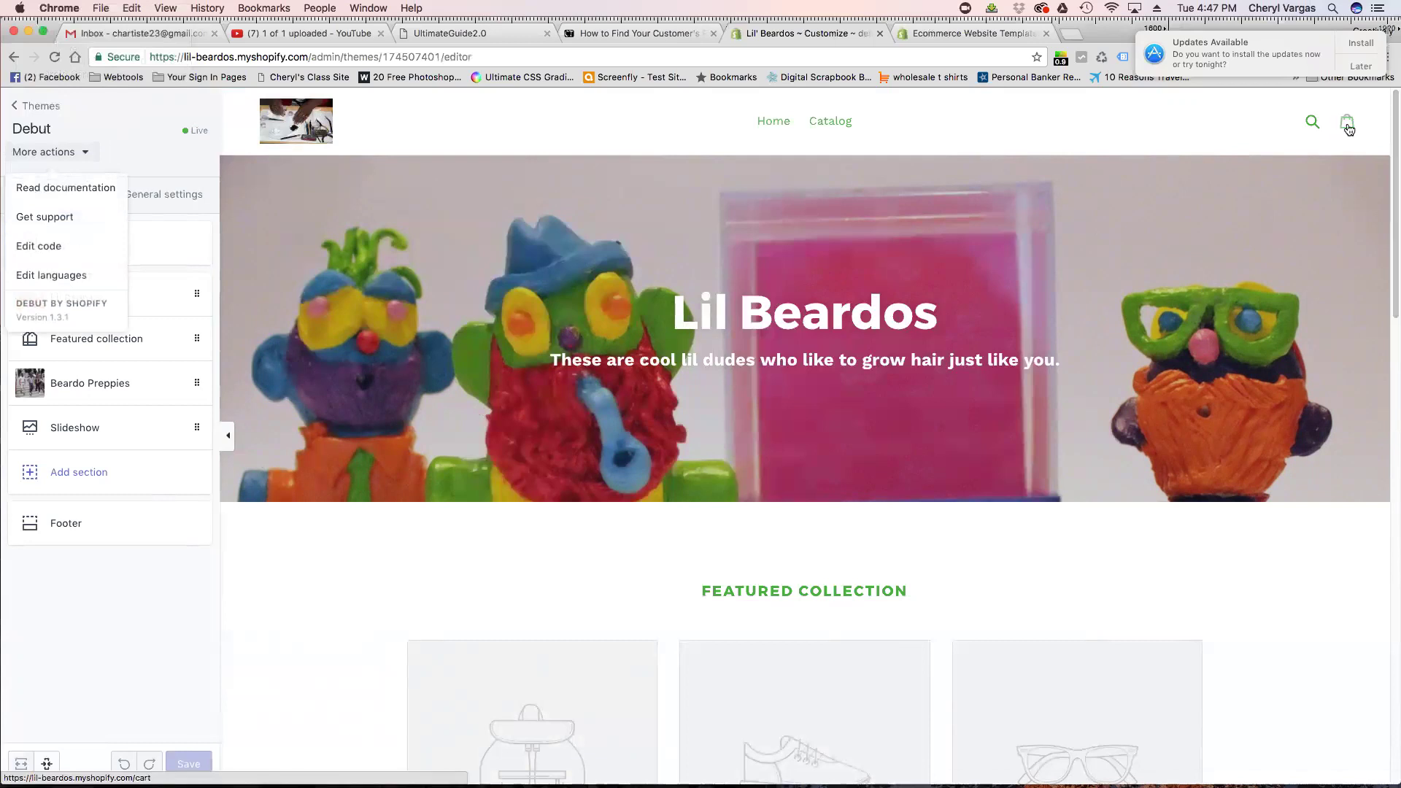
left_click(1348, 128)
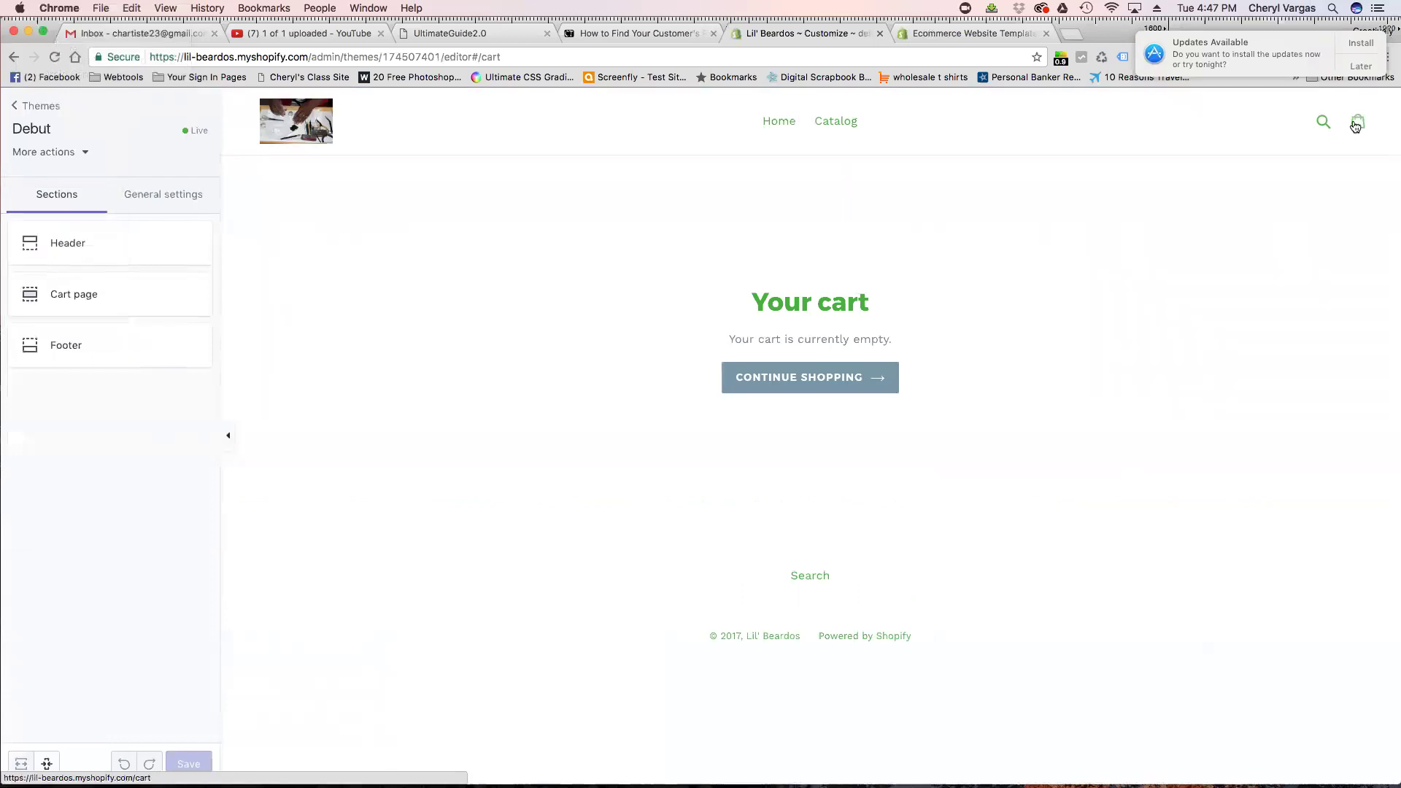
left_click(39, 107)
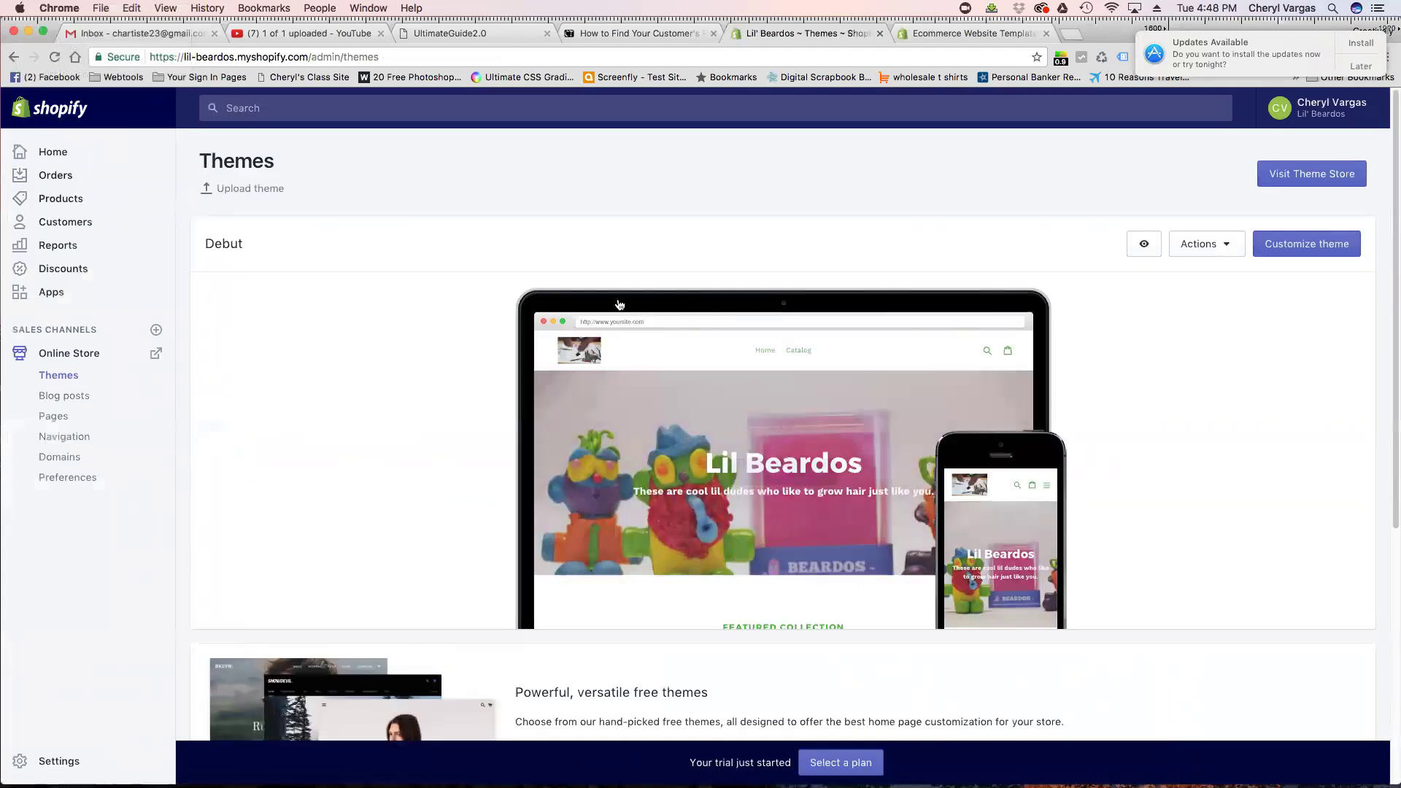
- Show the Debut theme's Actions list with Rename, Edit HTML/CSS and Duplicate
mouse_move(795, 271)
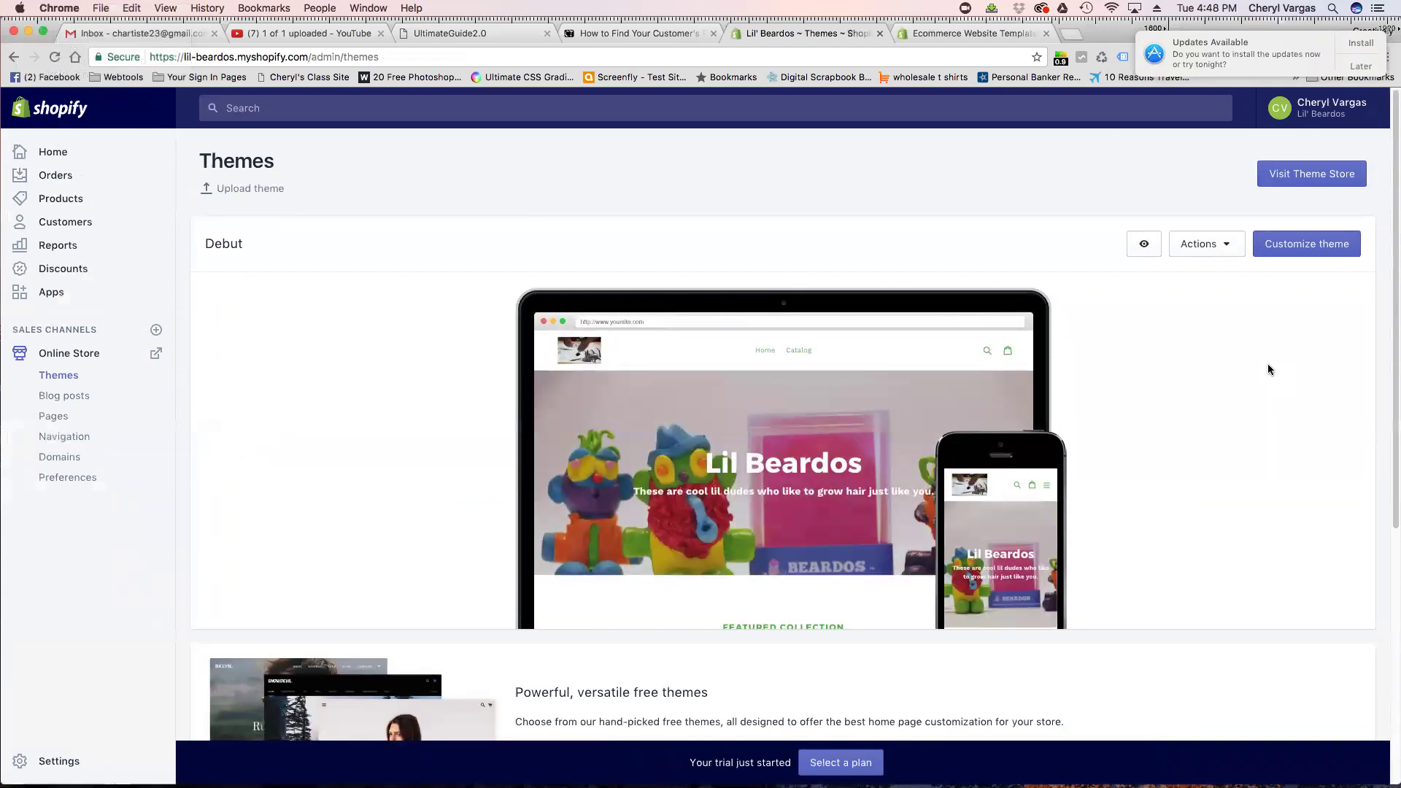
left_click(1232, 250)
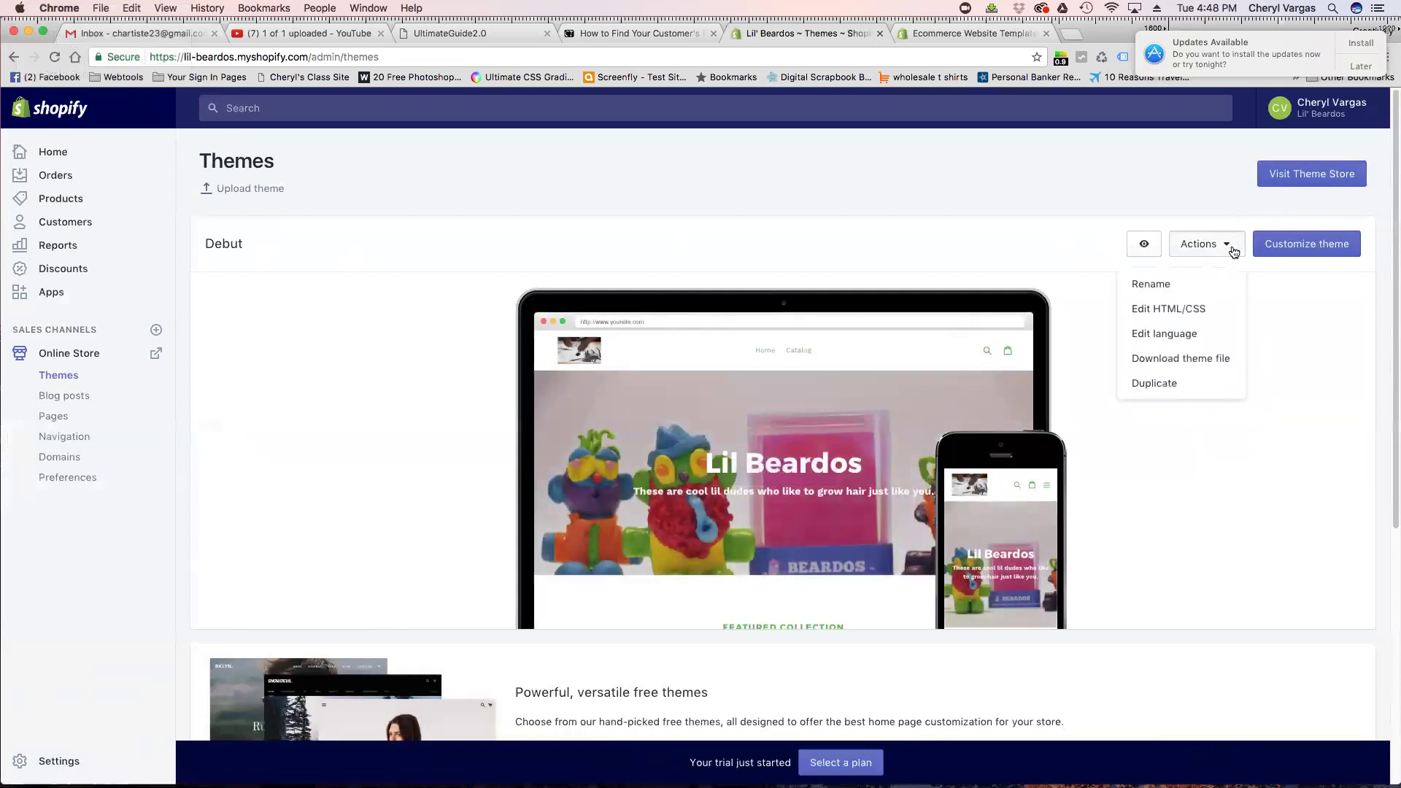
left_click(1233, 251)
left_click(1233, 250)
scroll(746, 637, "down", 5)
scroll(746, 644, "down", 1)
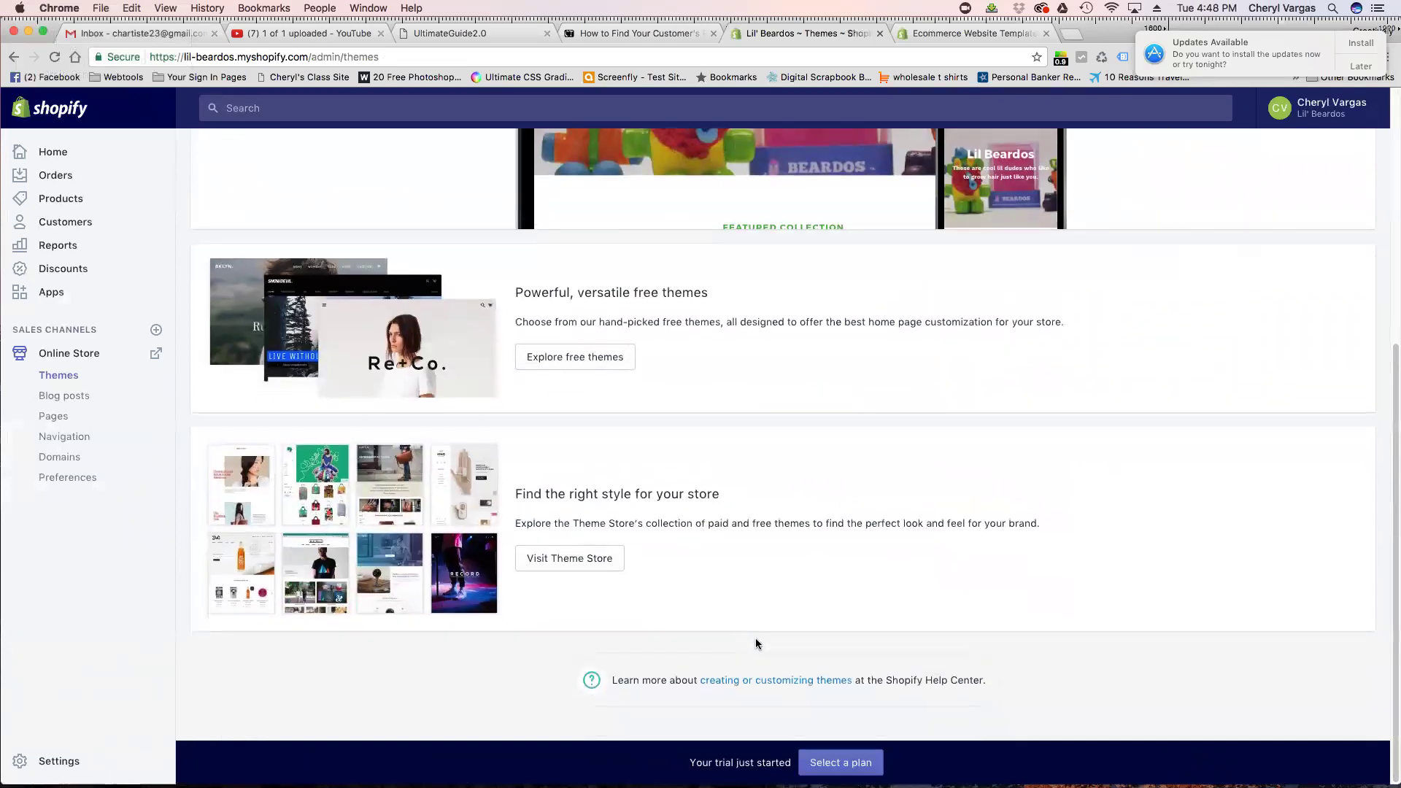
scroll(755, 638, "up", 6)
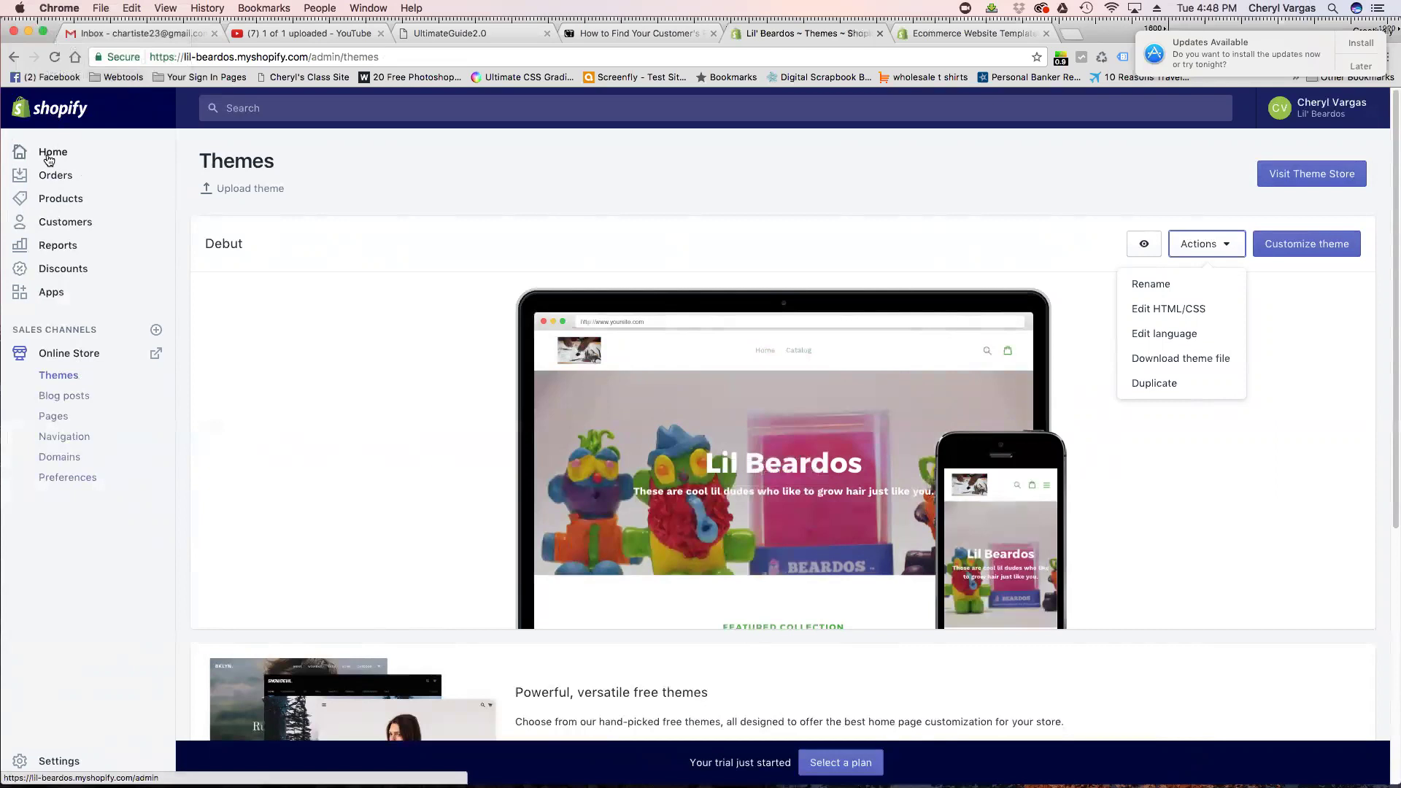
- Start a new product from the admin Home page's 'Add a product to start selling' card
left_click(49, 159)
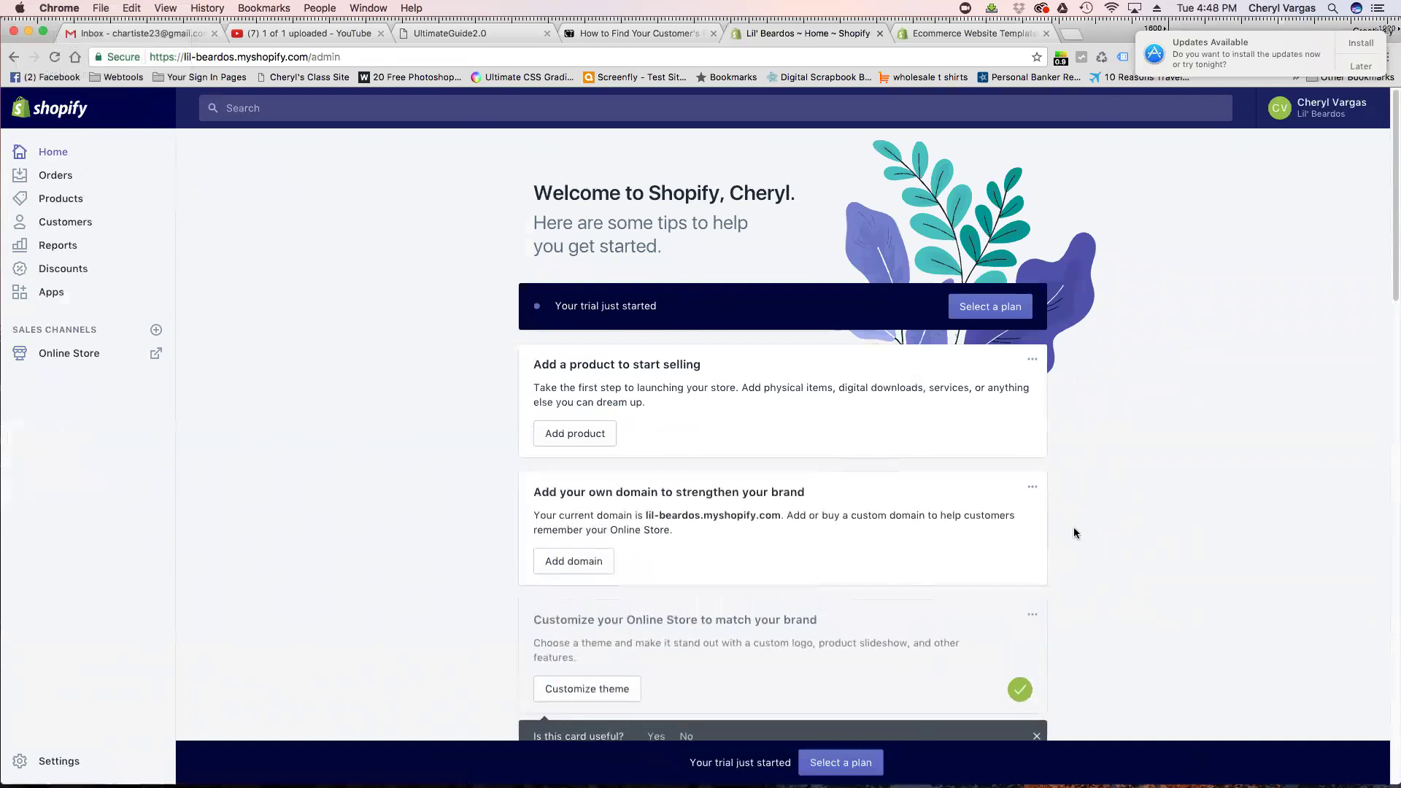
scroll(1075, 529, "down", 3)
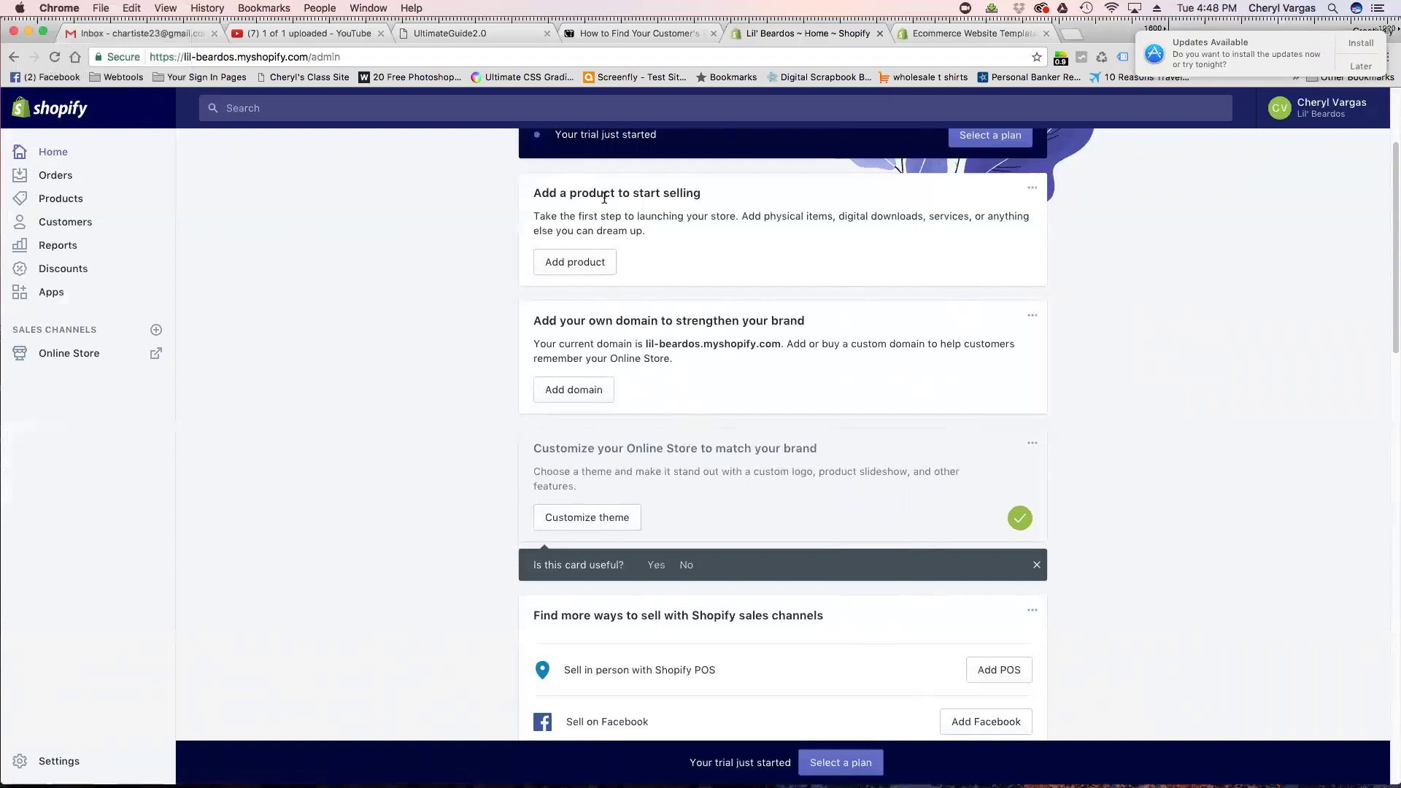
left_click(583, 263)
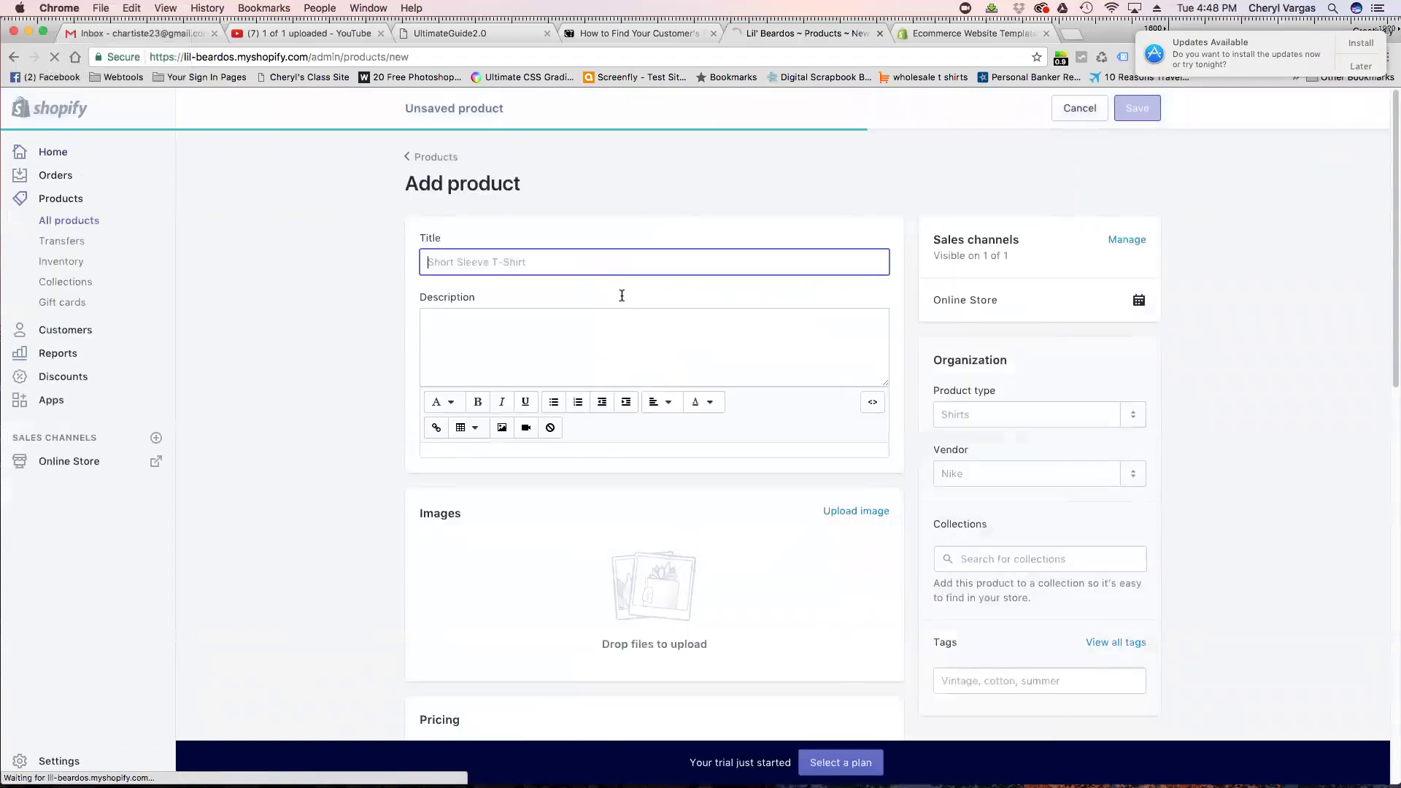
- Try uploading beardoboysplain.jpg as the product image, which gets rejected as oversized
left_click(617, 627)
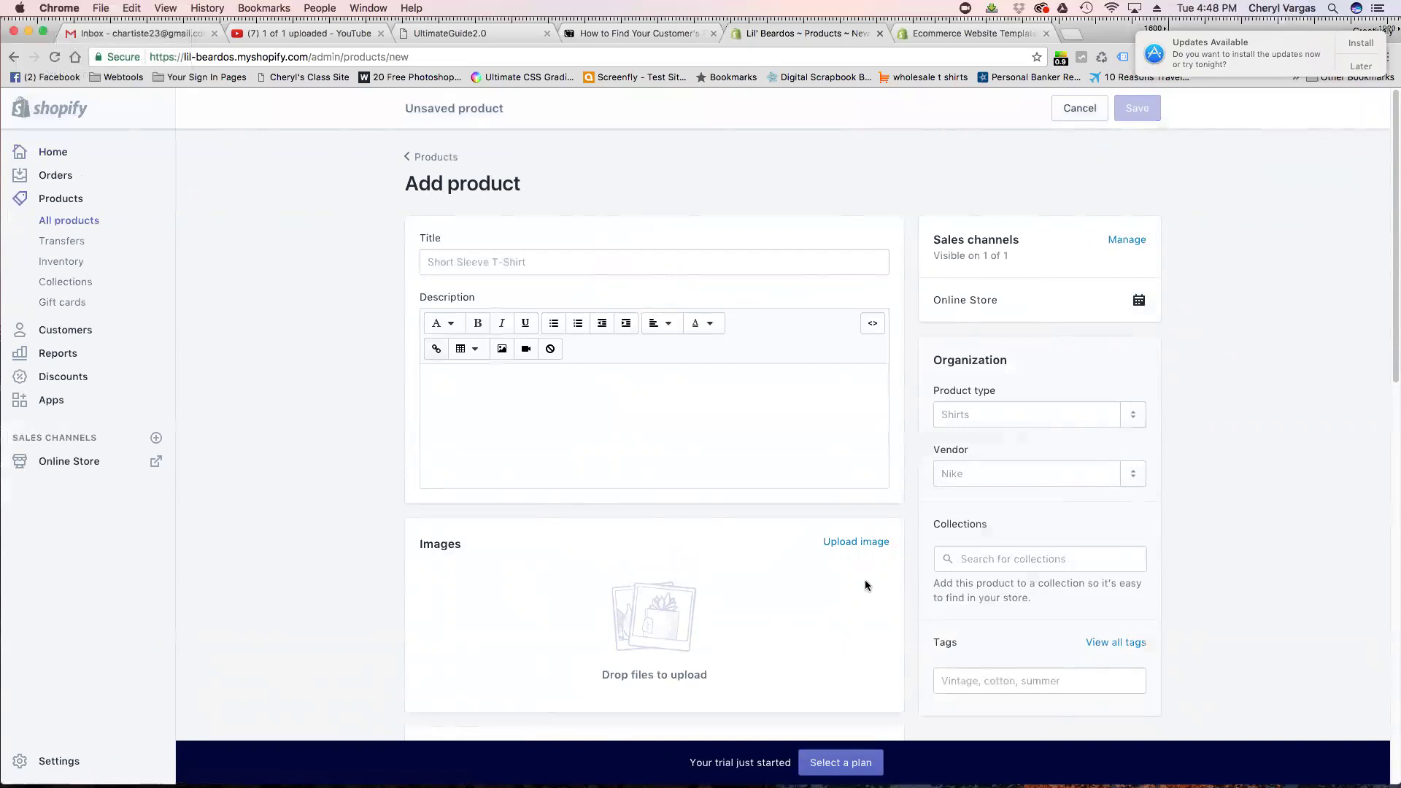
left_click(870, 541)
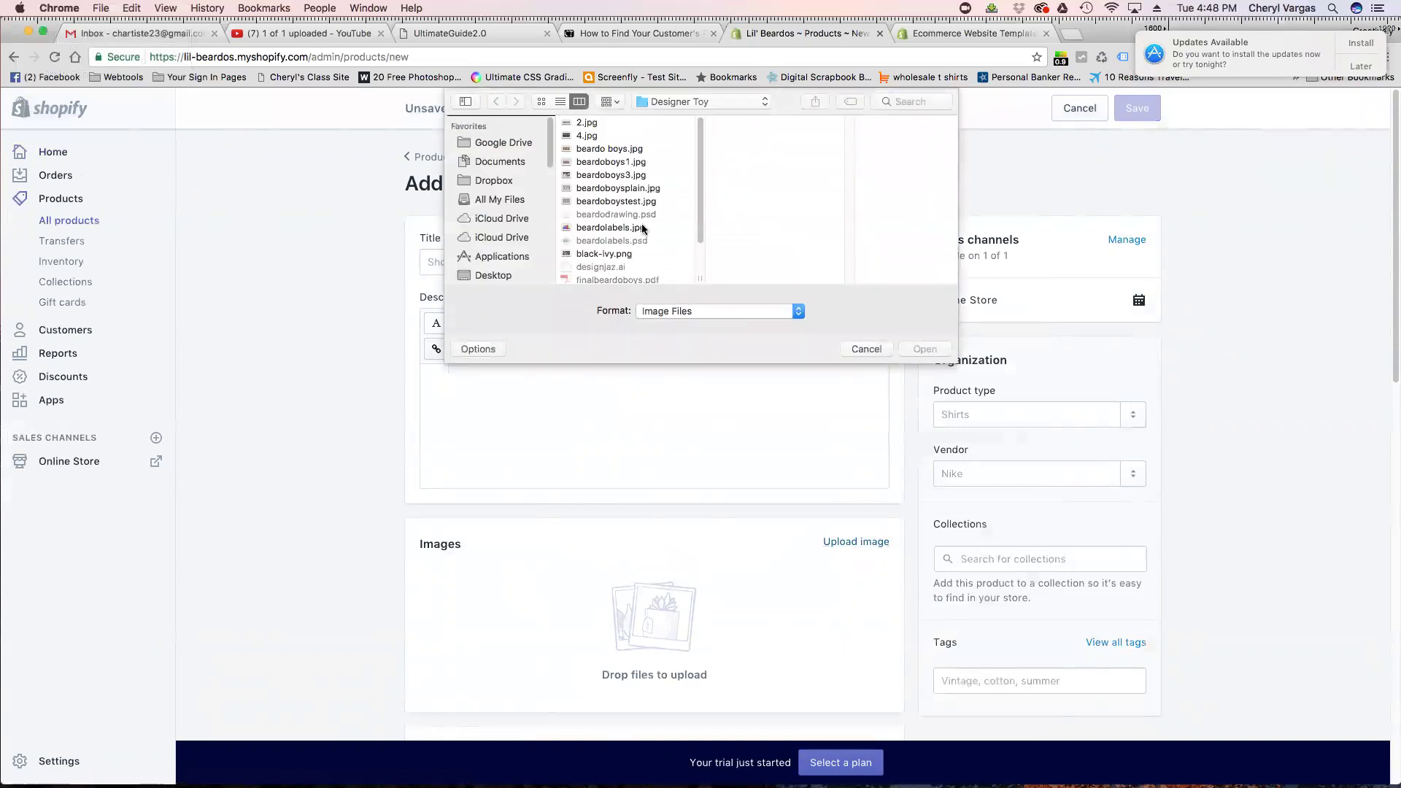
left_click(617, 229)
left_click(617, 203)
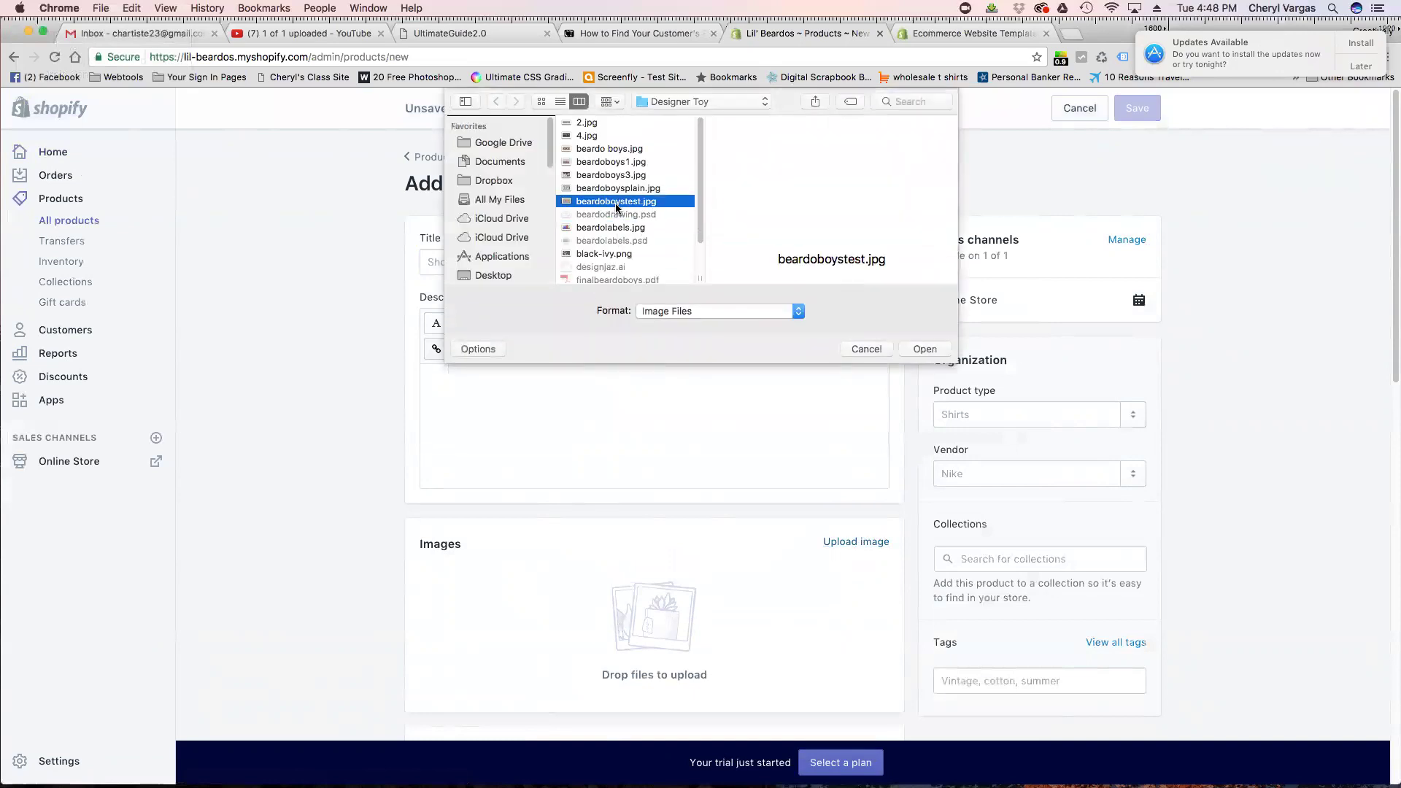
left_click(614, 189)
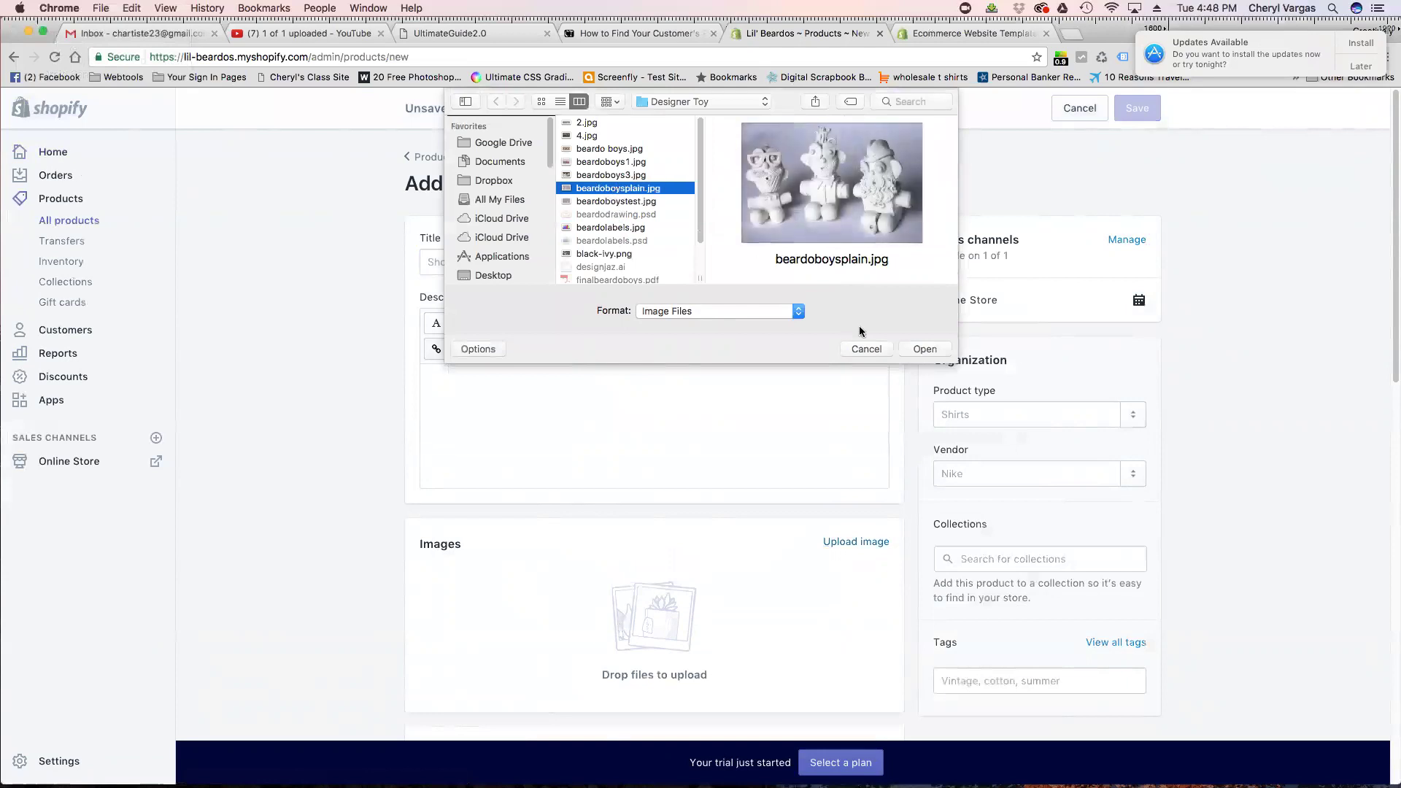
left_click(924, 349)
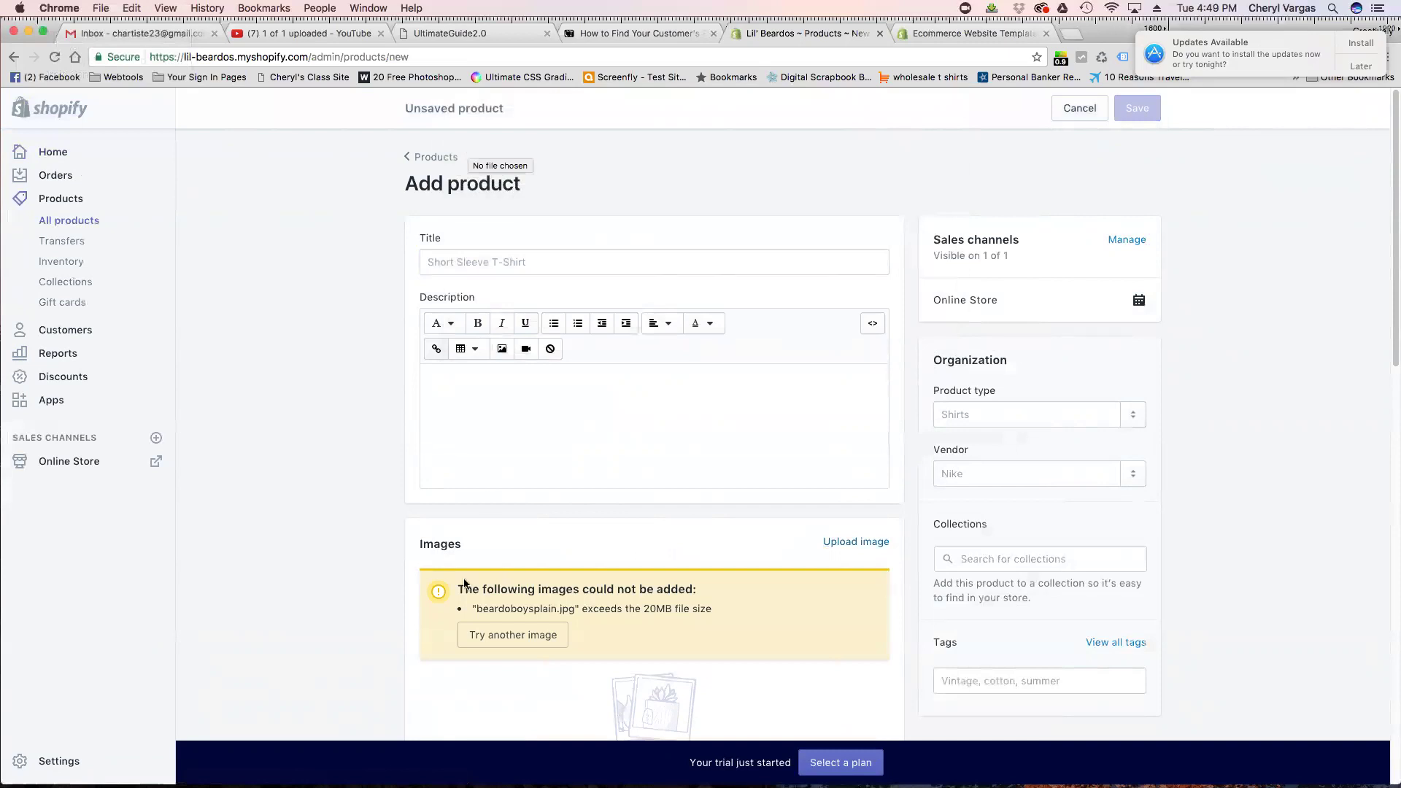
scroll(482, 613, "down", 1)
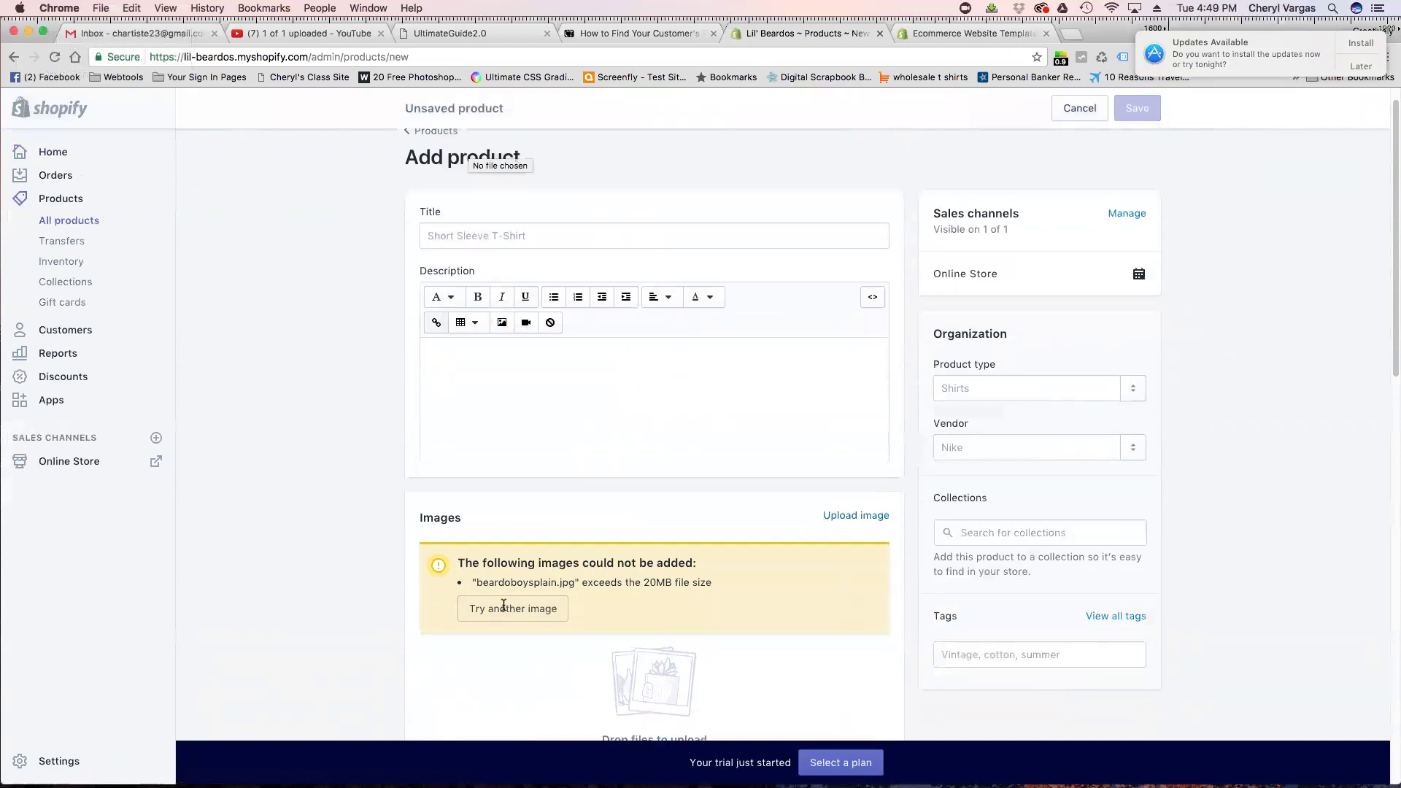
- Browse the image folder, comparing hipsters.jpg and the various beardoboys images
left_click(836, 520)
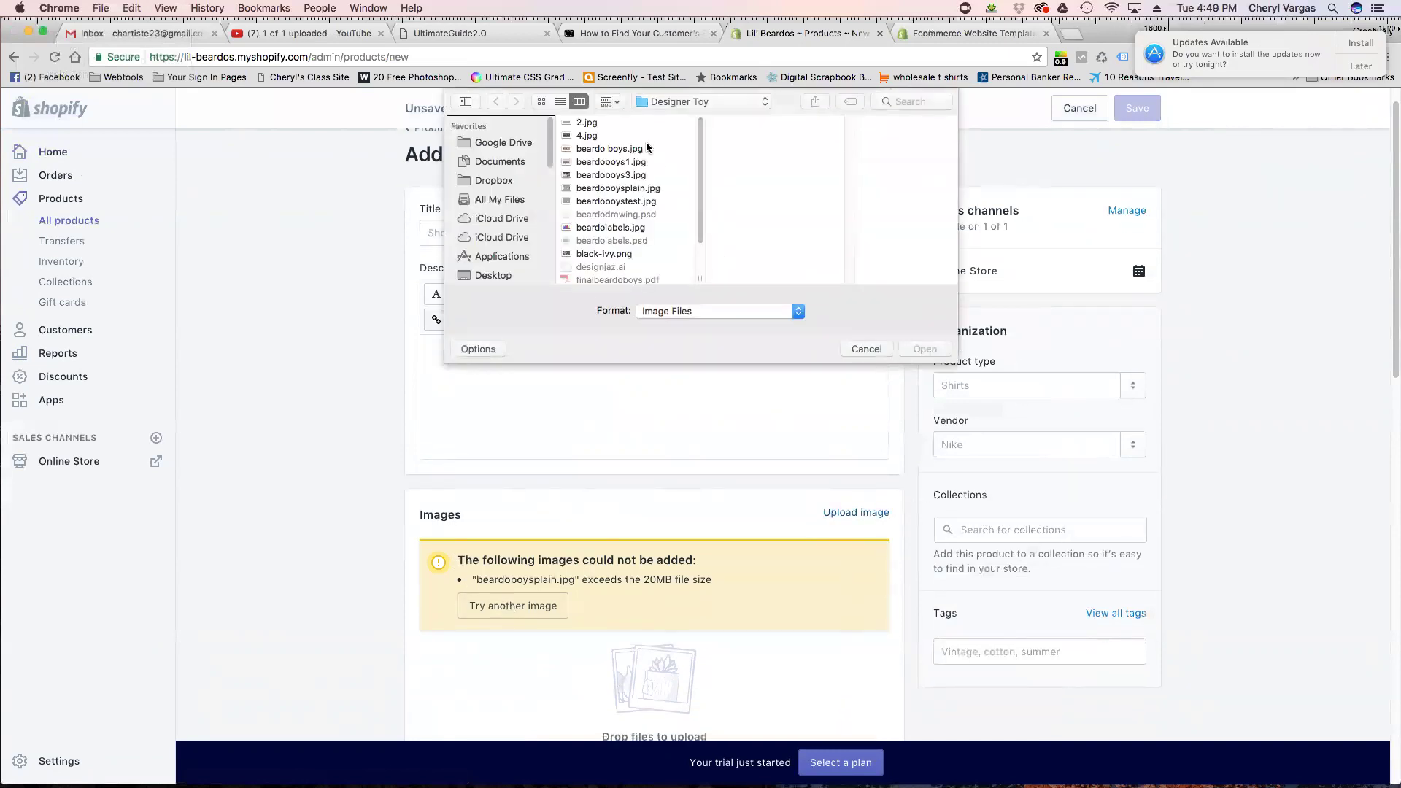
left_click_drag(697, 229, 700, 250)
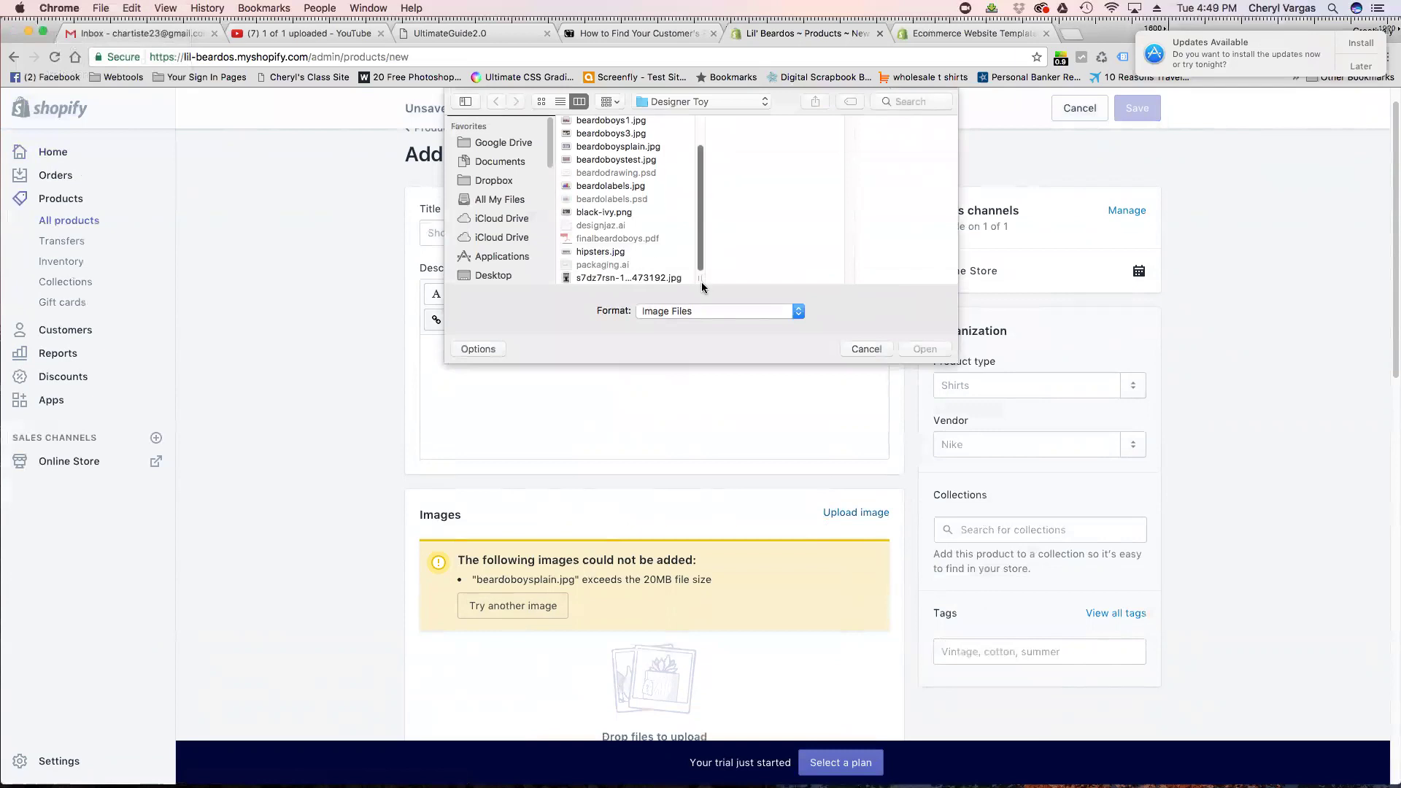
left_click(658, 278)
left_click(609, 251)
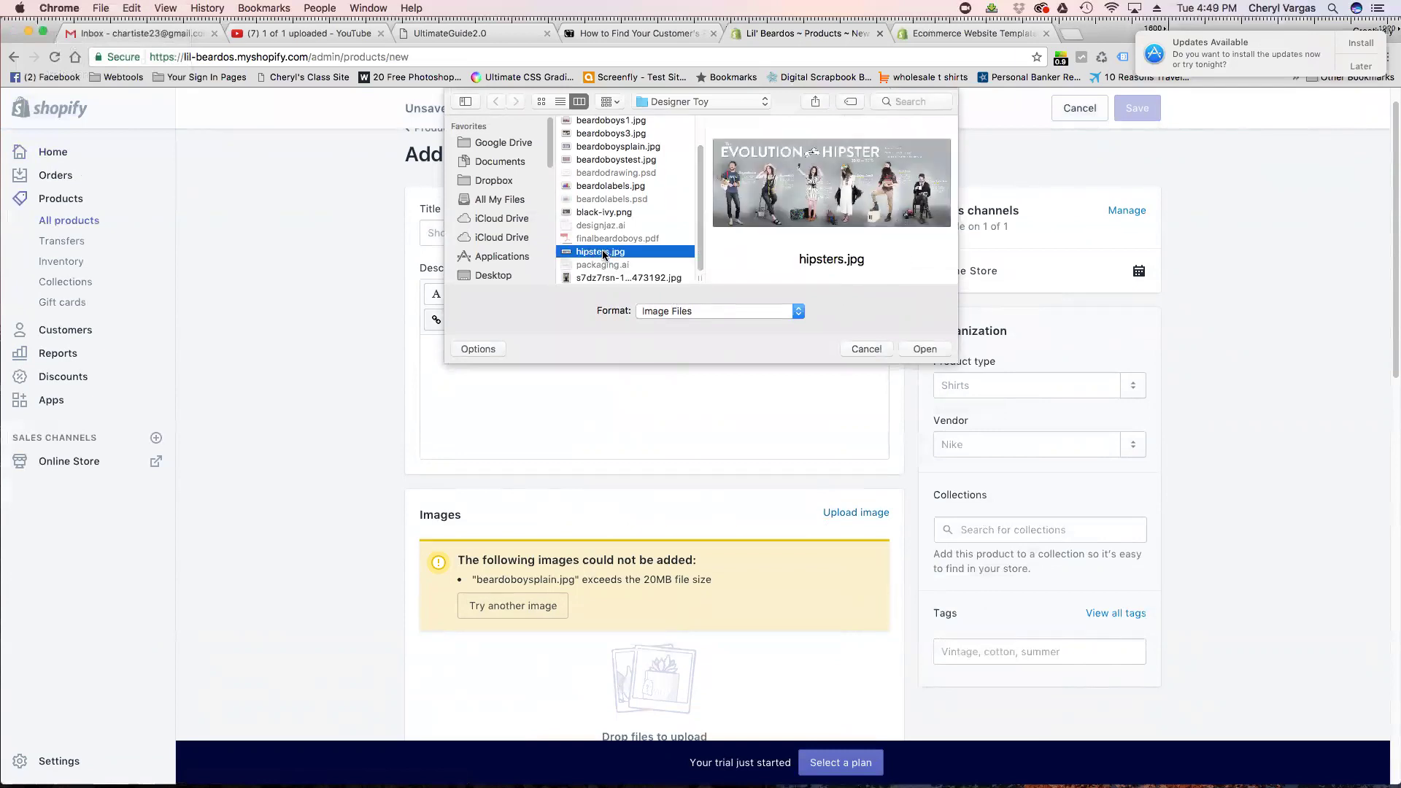
scroll(607, 157, "up", 2)
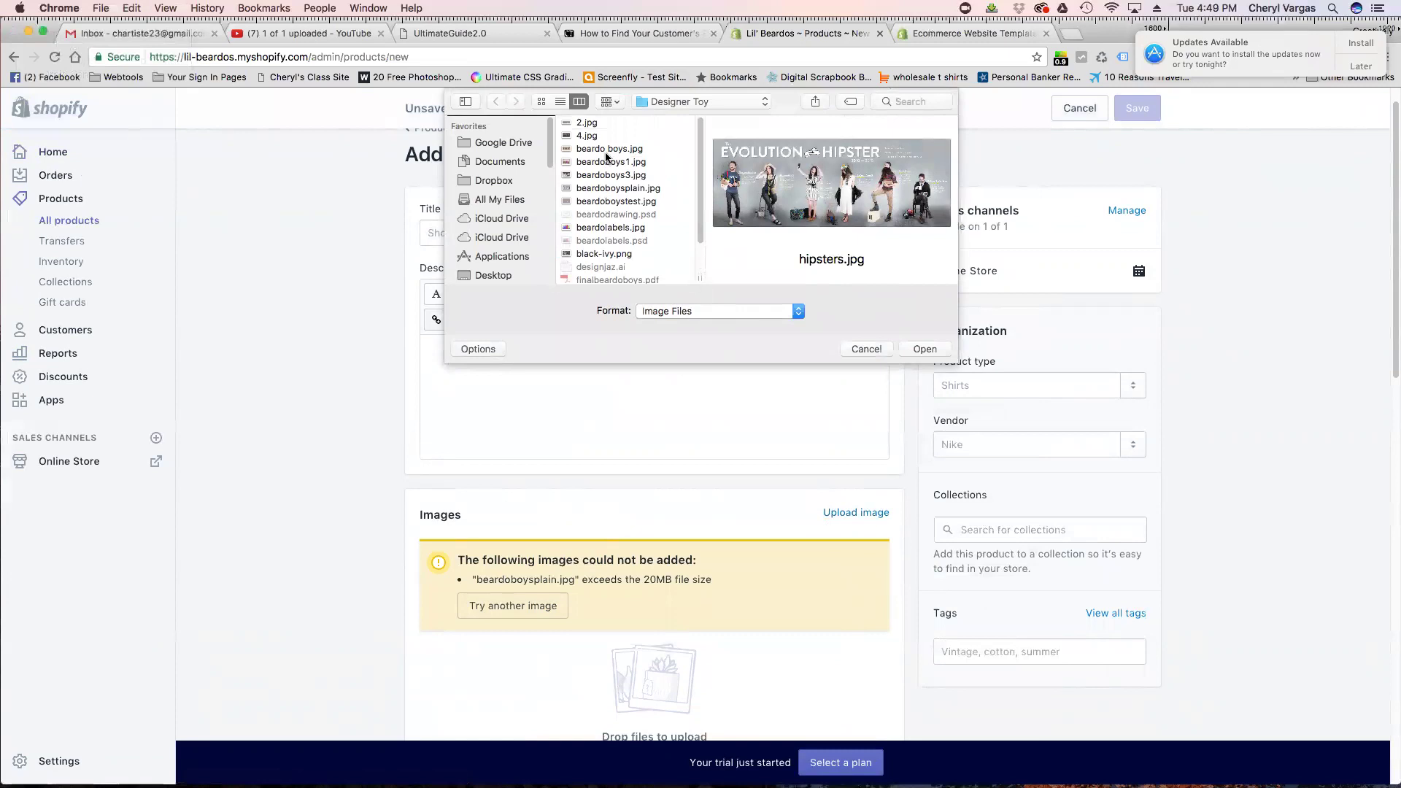
left_click(606, 151)
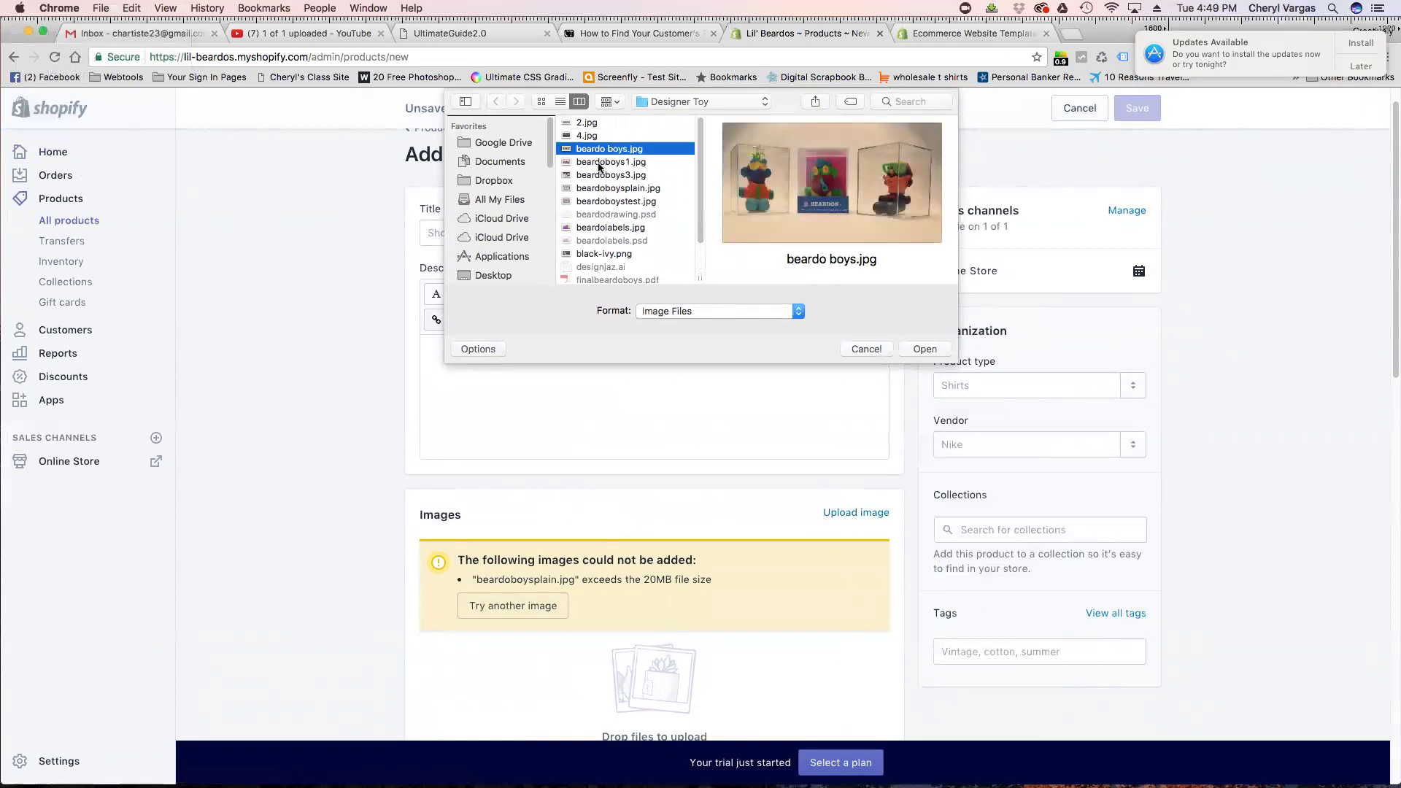
left_click(598, 163)
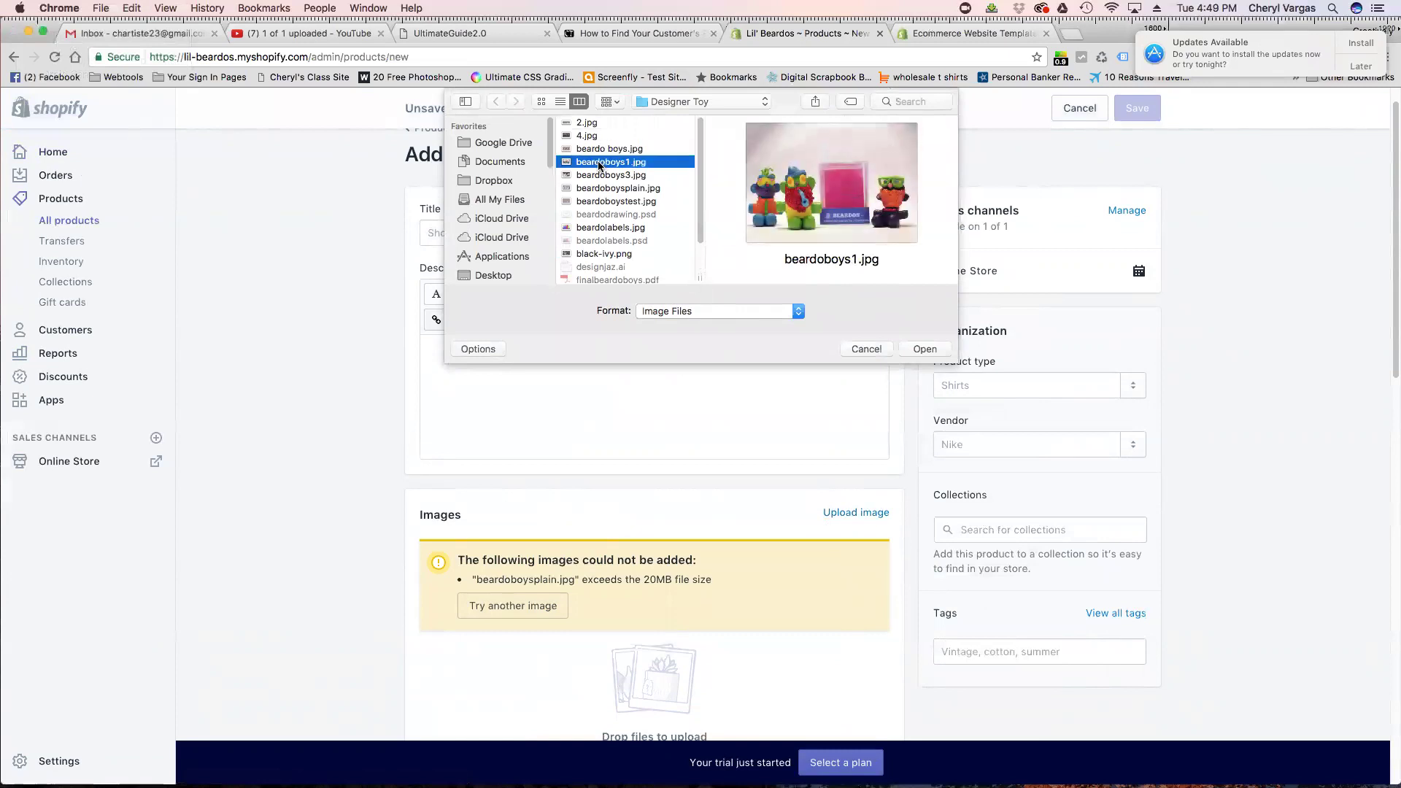
left_click(597, 176)
left_click(595, 189)
left_click(596, 202)
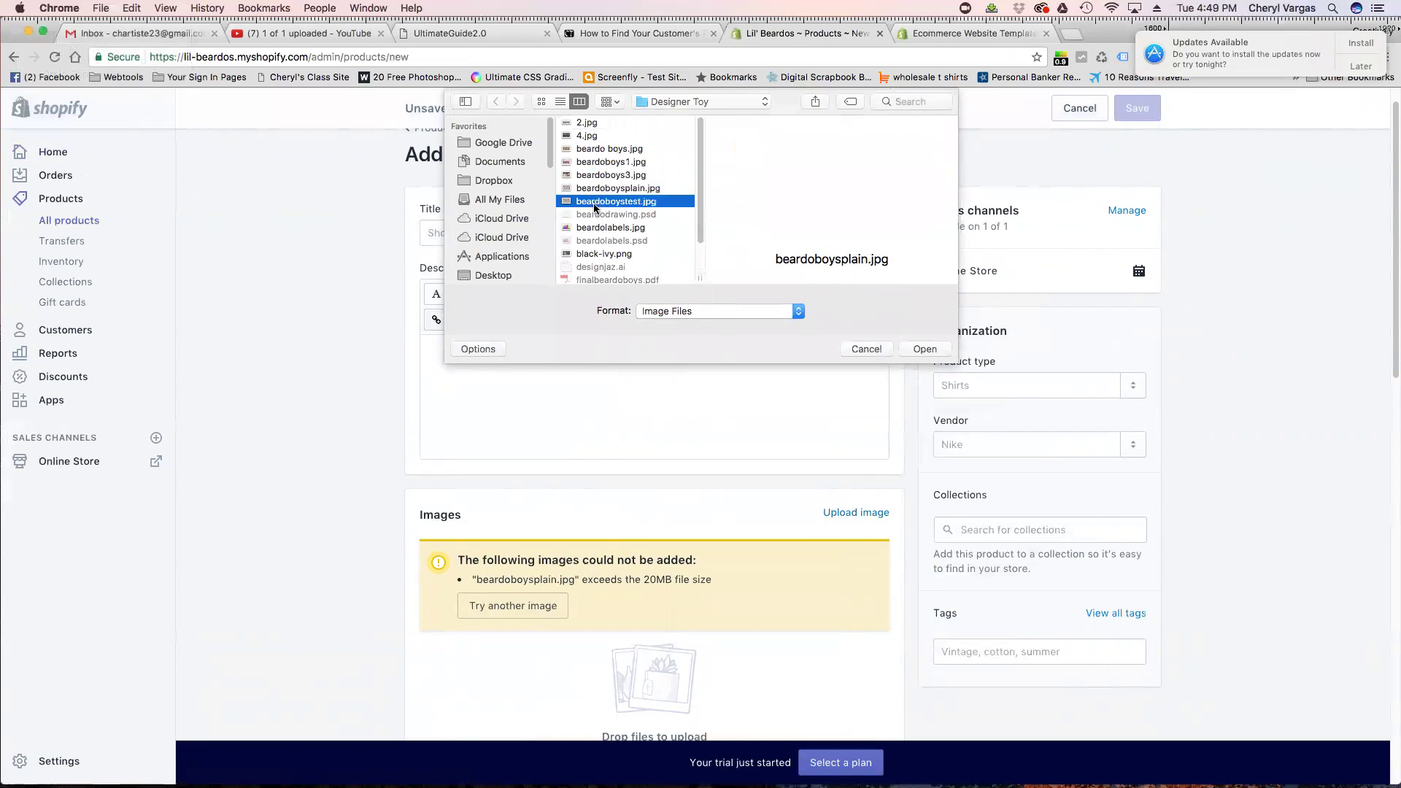
- Choose beardo boys.jpg and upload it to the product's Images section
left_click(598, 228)
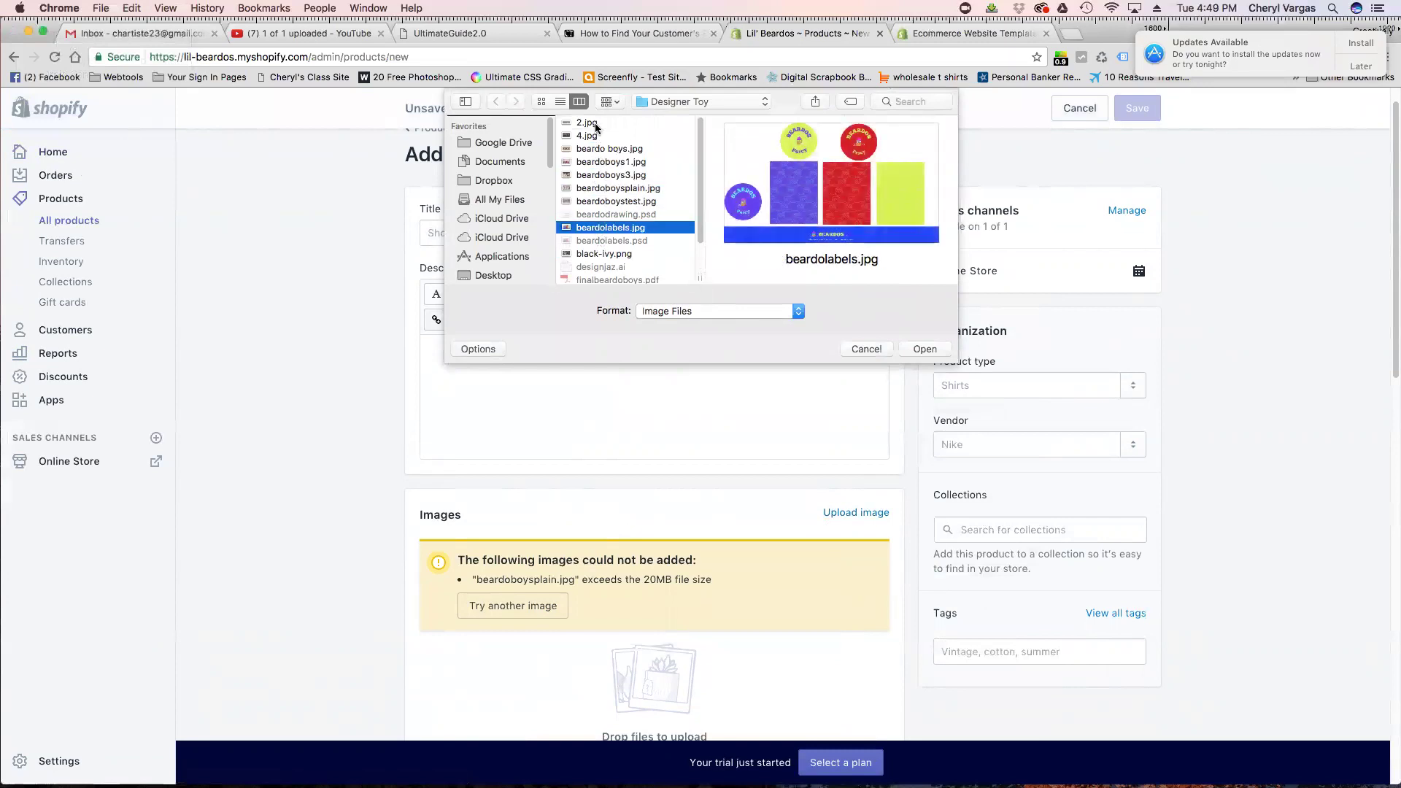
left_click(591, 135)
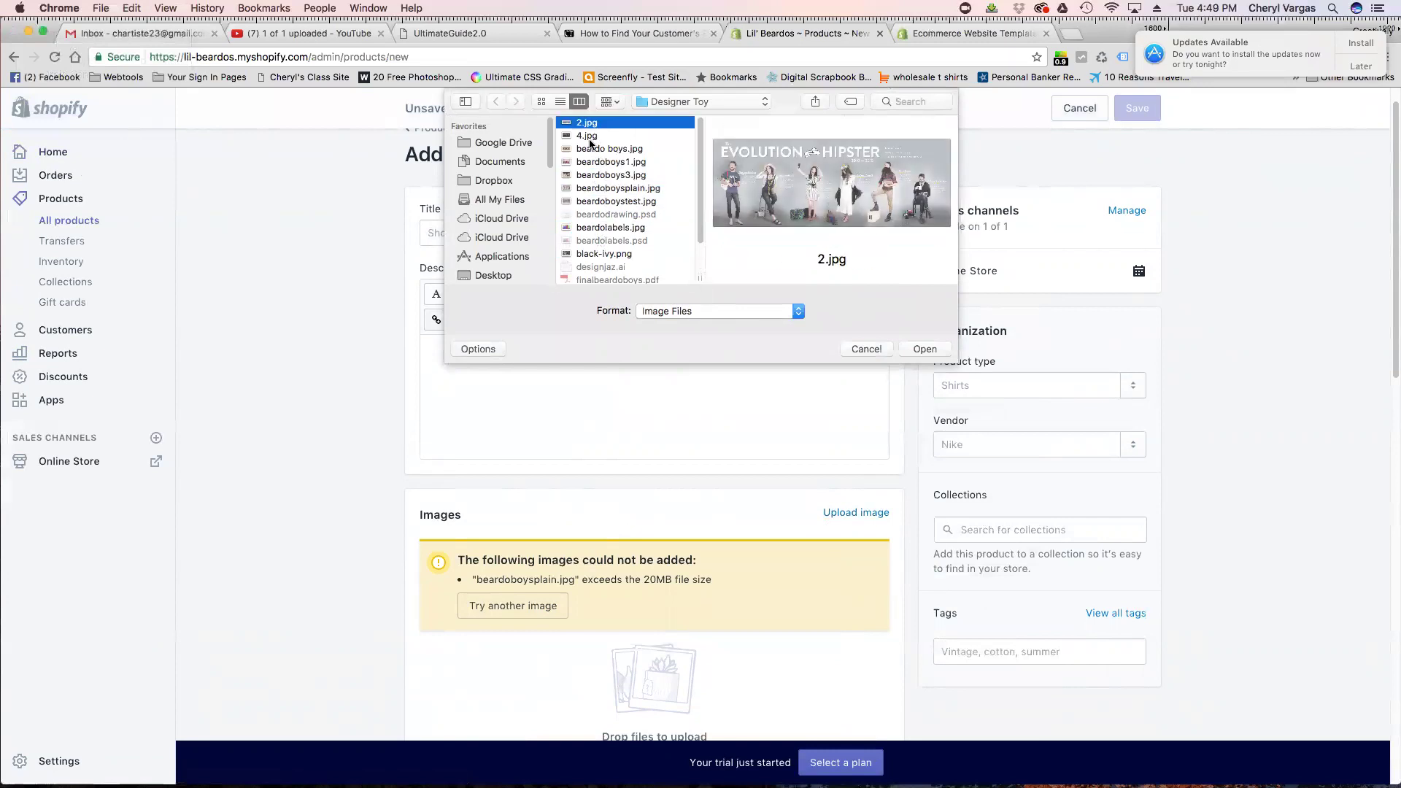
left_click(598, 176)
left_click(613, 154)
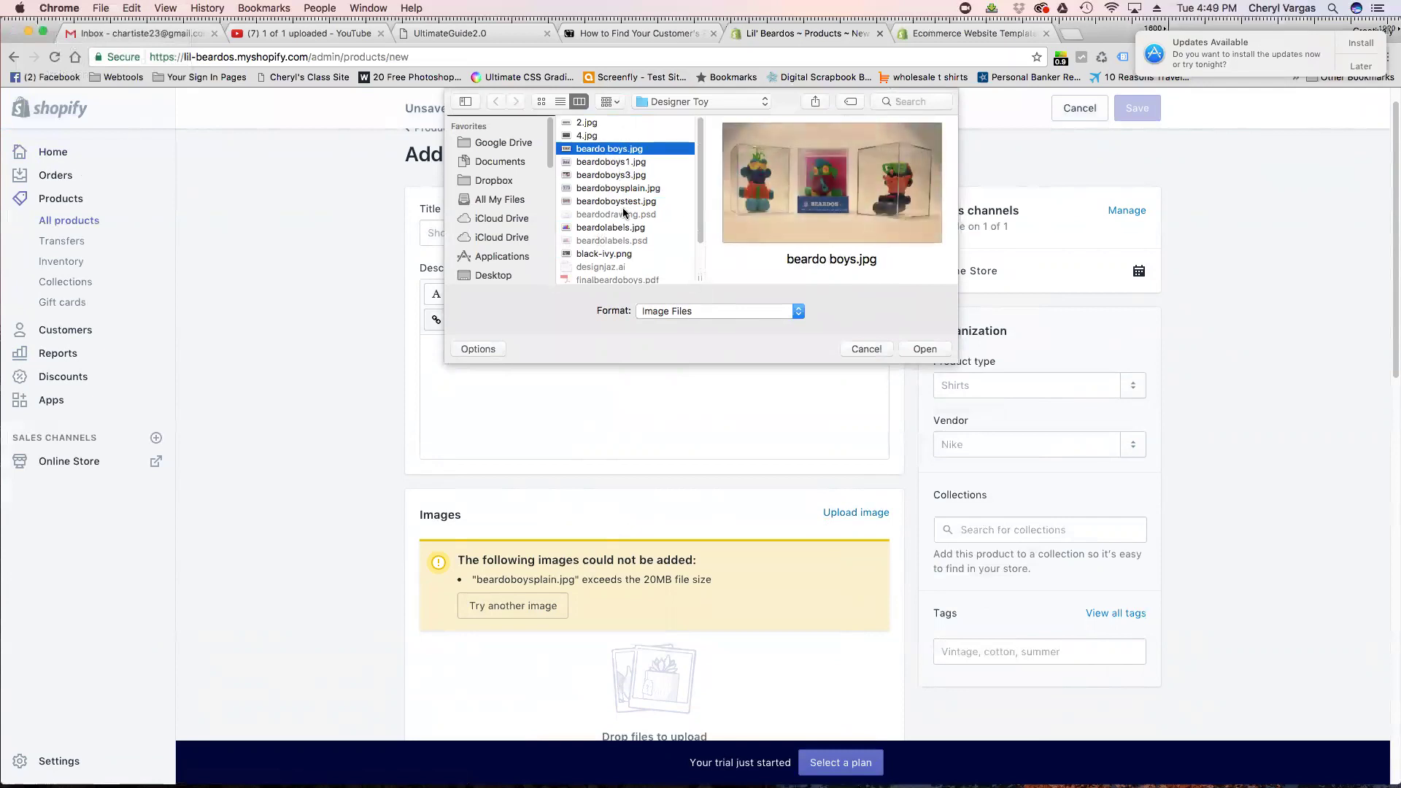
left_click(921, 348)
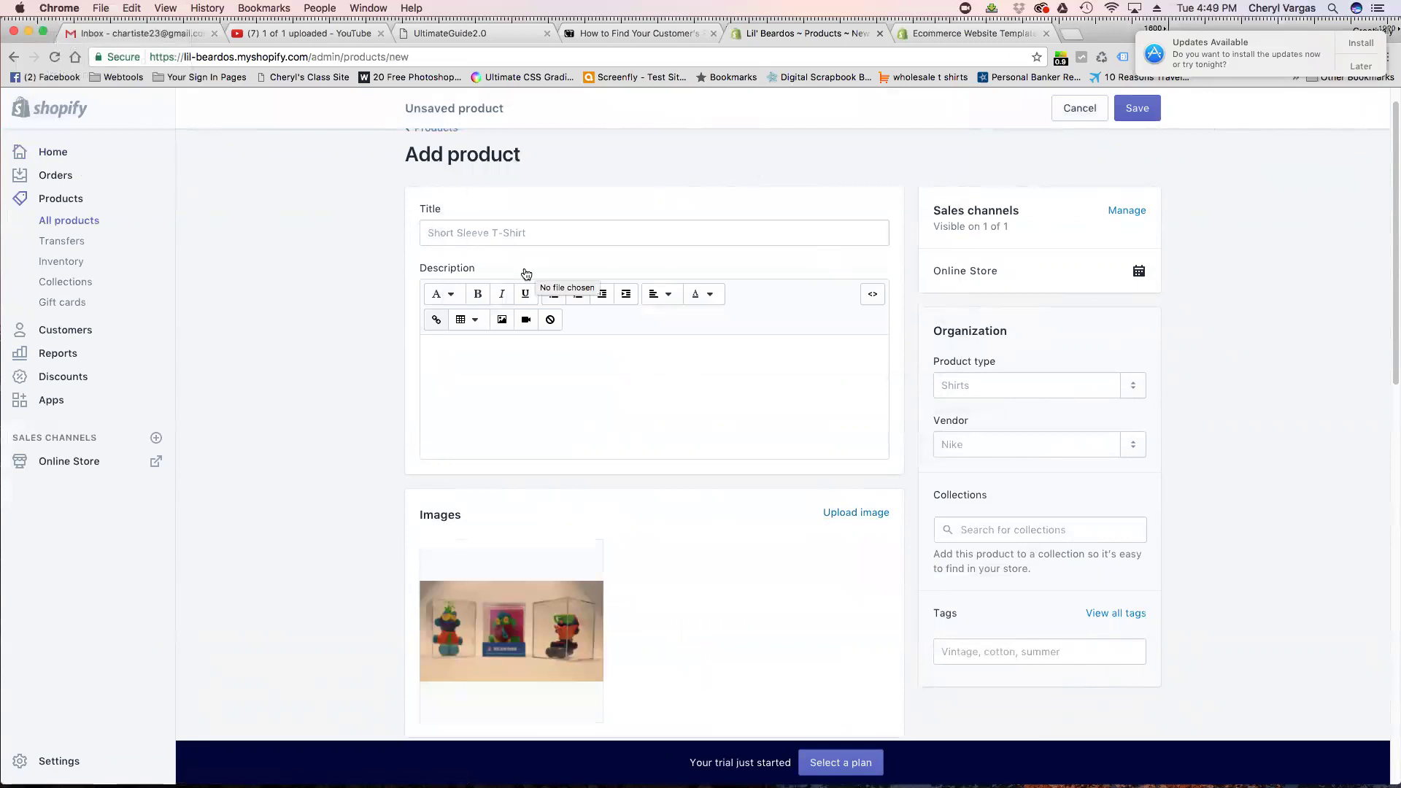
scroll(673, 449, "down", 3)
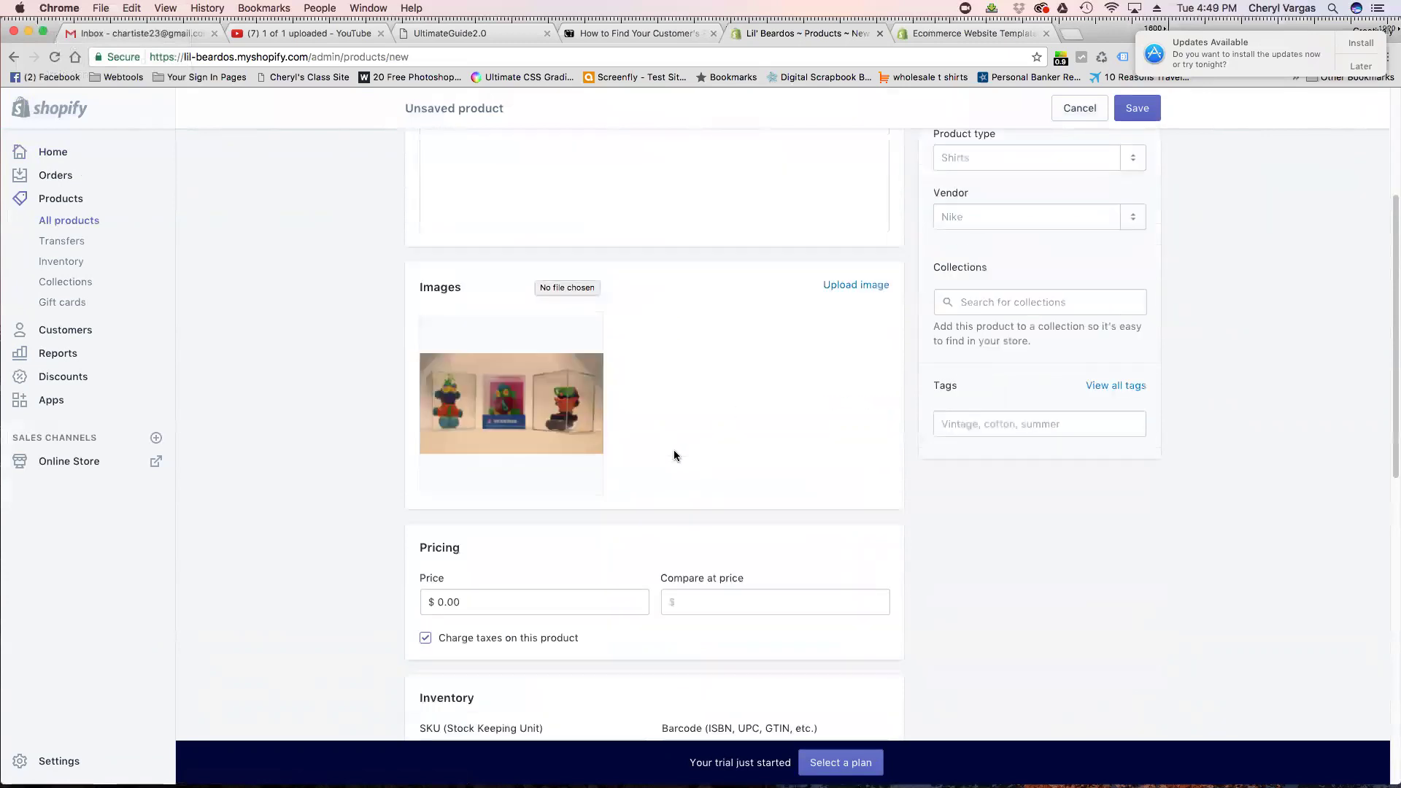
scroll(623, 361, "up", 3)
scroll(603, 333, "down", 6)
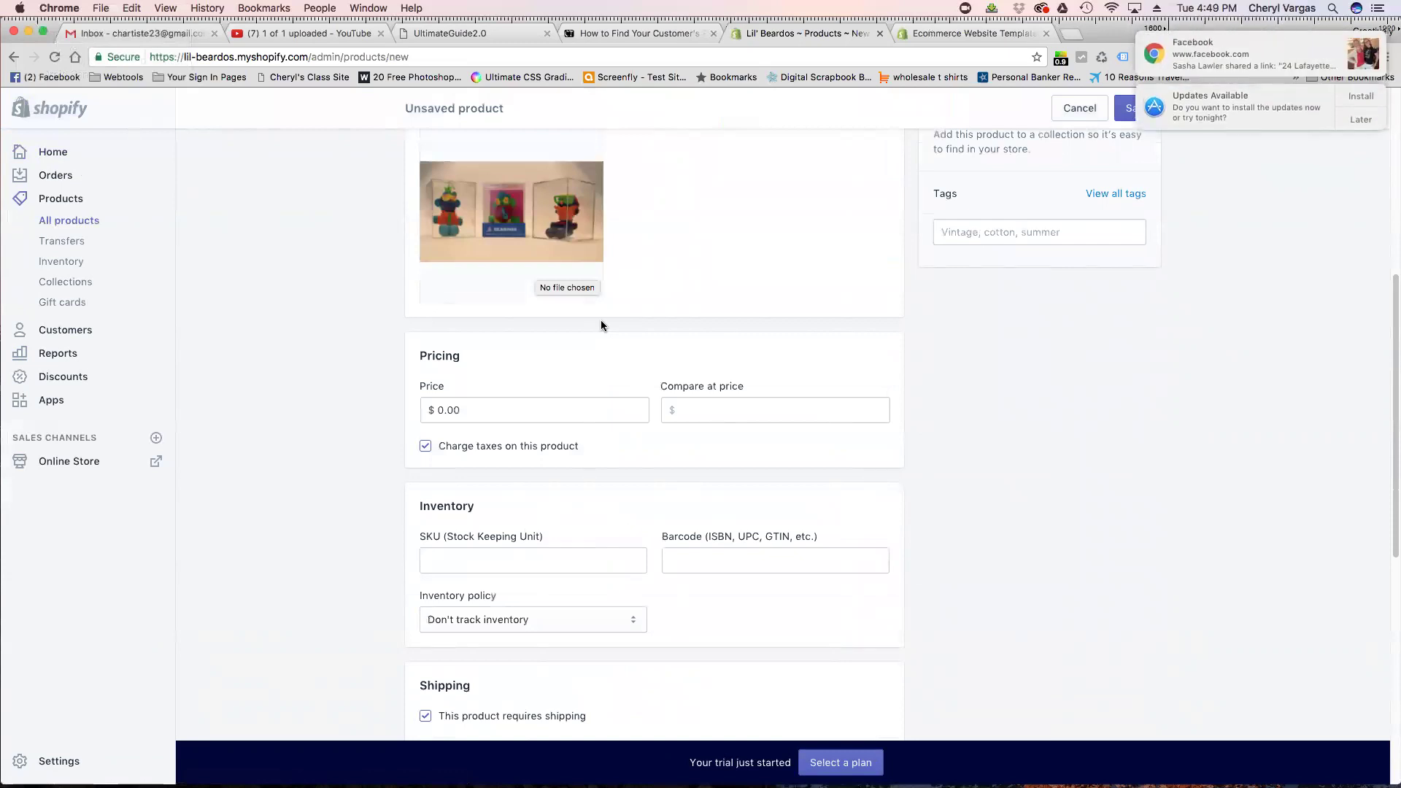
scroll(567, 324, "up", 6)
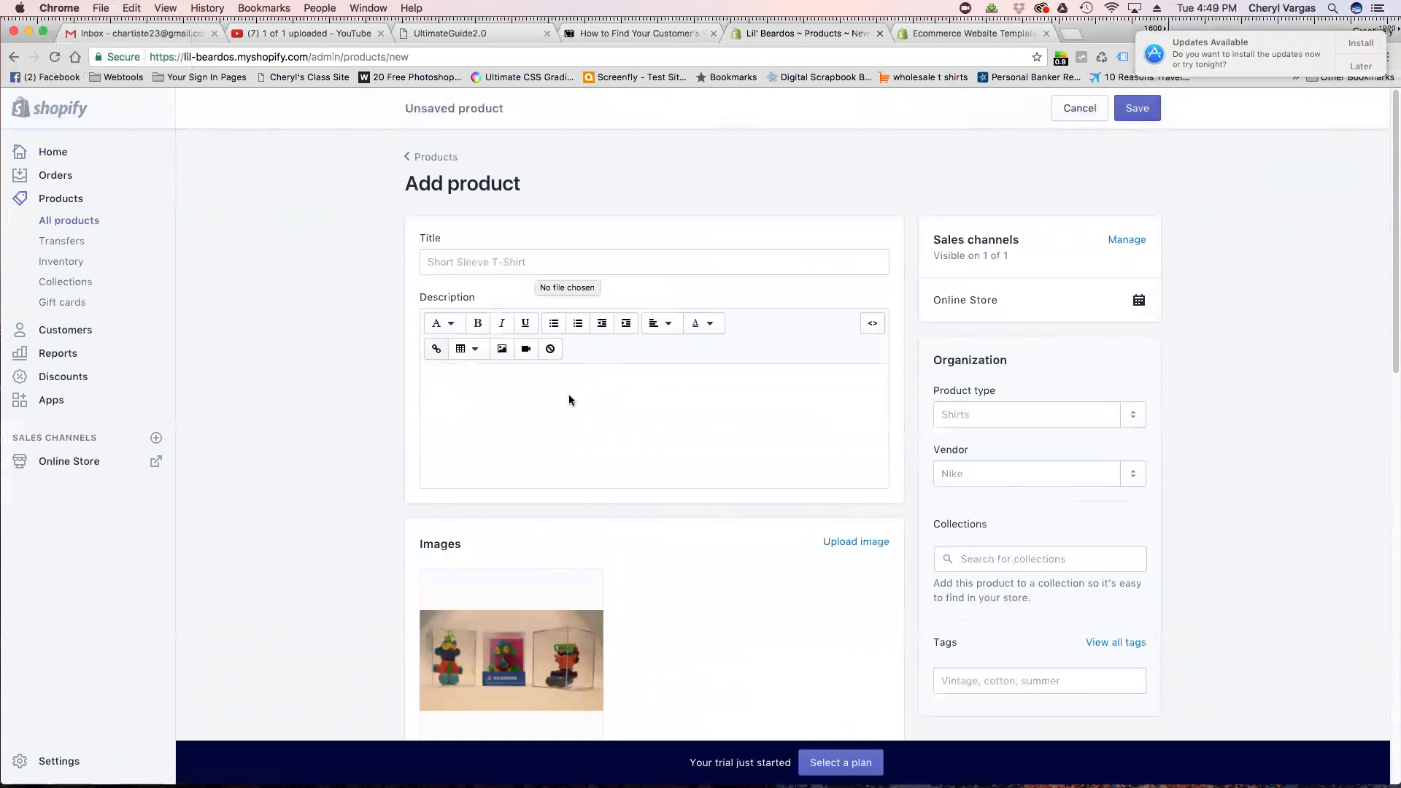
- Title the product 'Hairy' and describe it as made with love while sipping wine
left_click(579, 260)
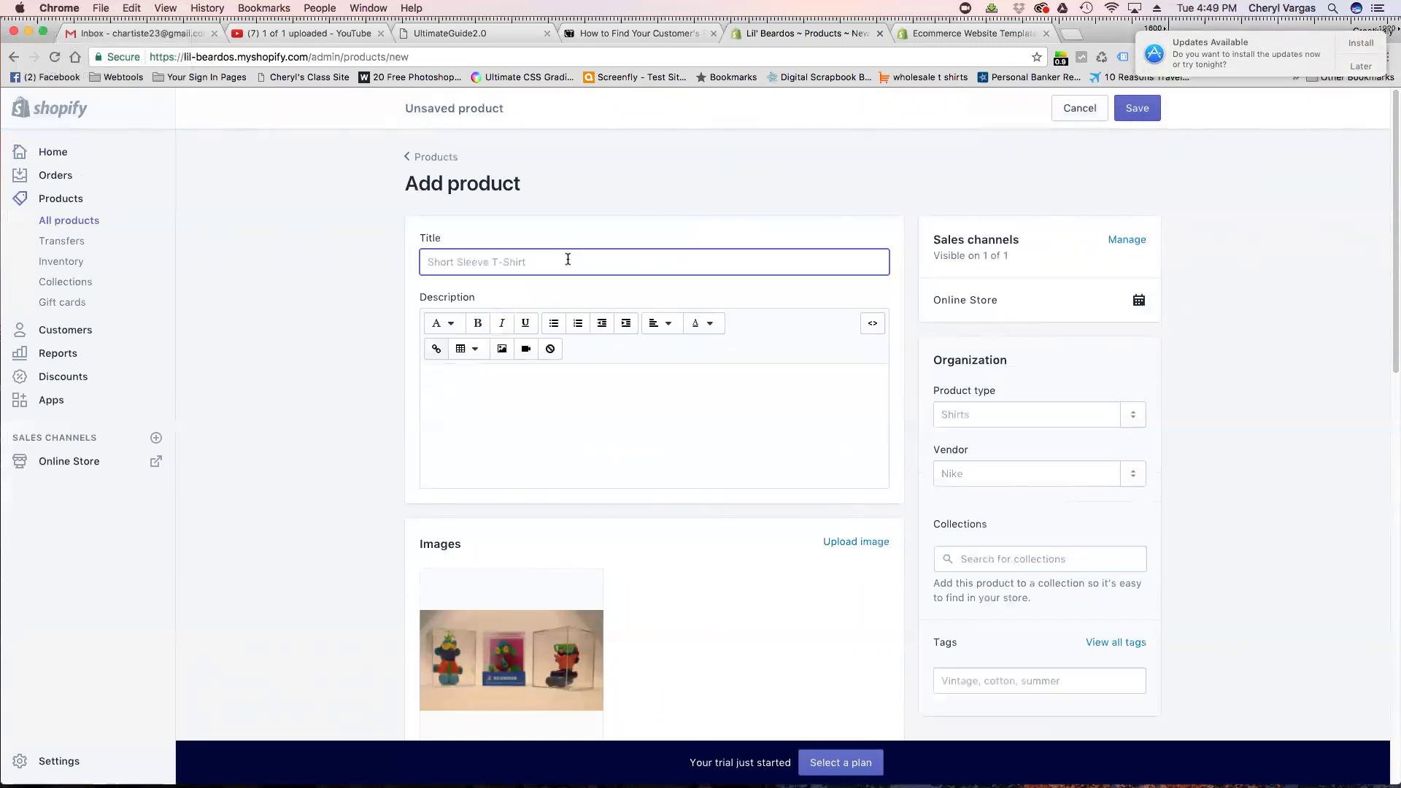
type("HHa")
left_click(627, 399)
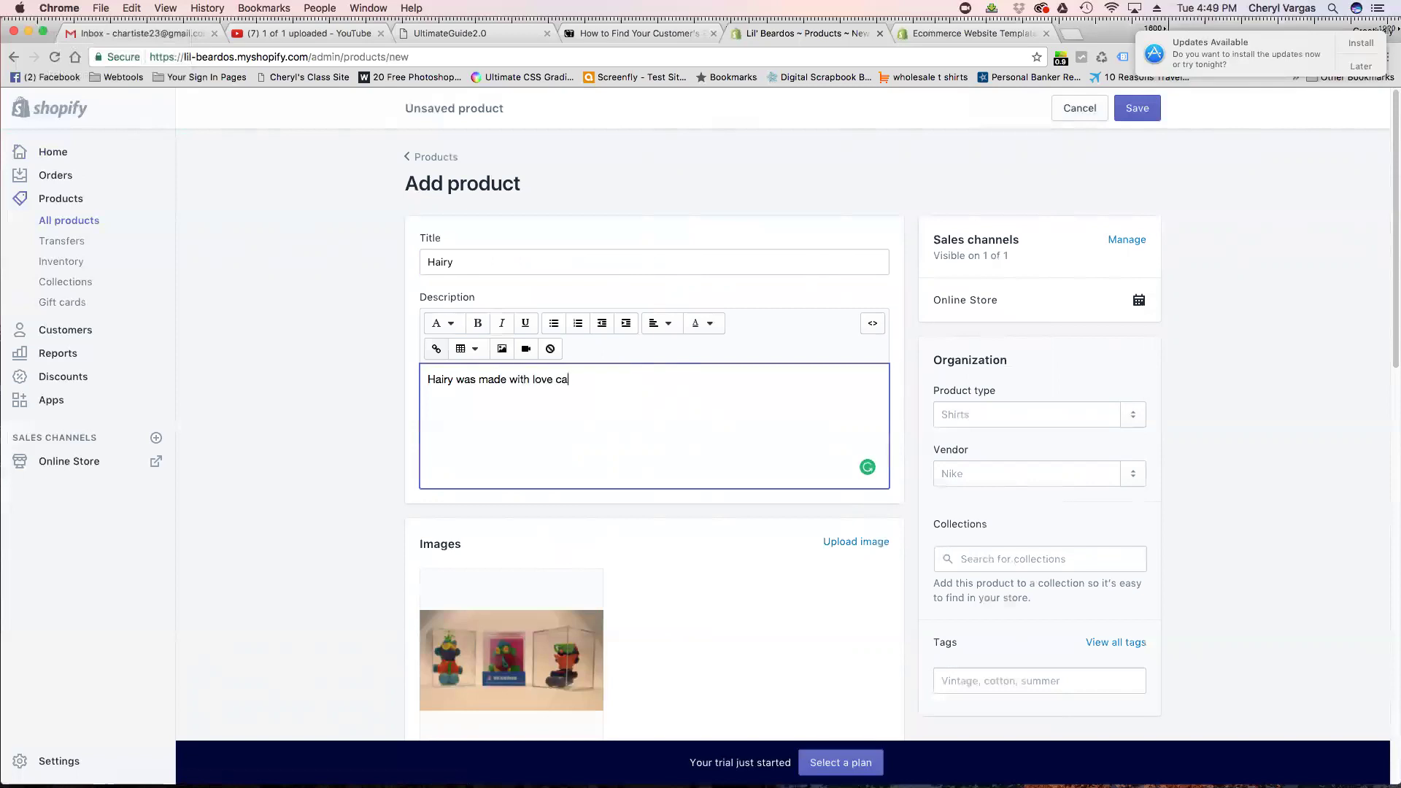
type("nd care while I was at home sipping wine and just feeli")
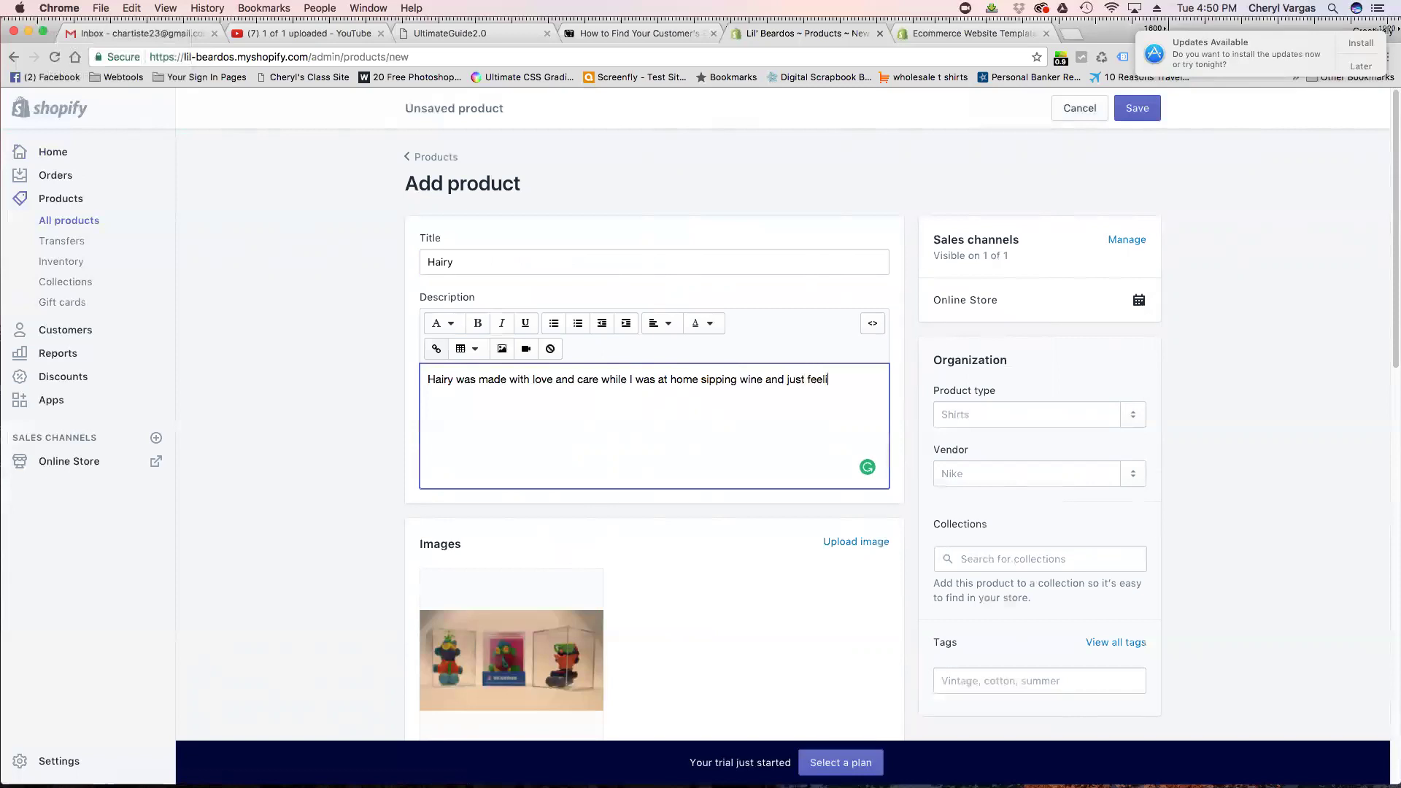
type("ve")
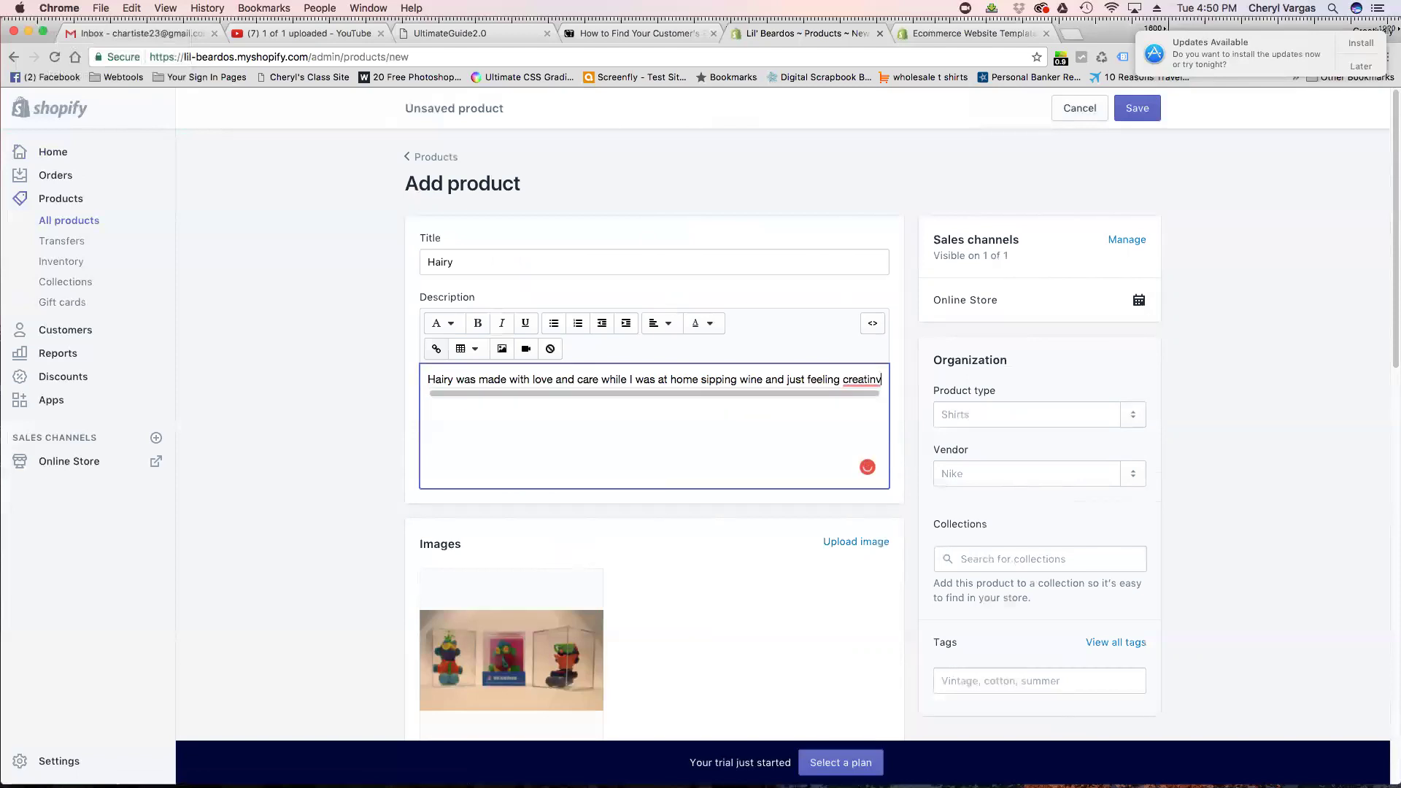
type(".")
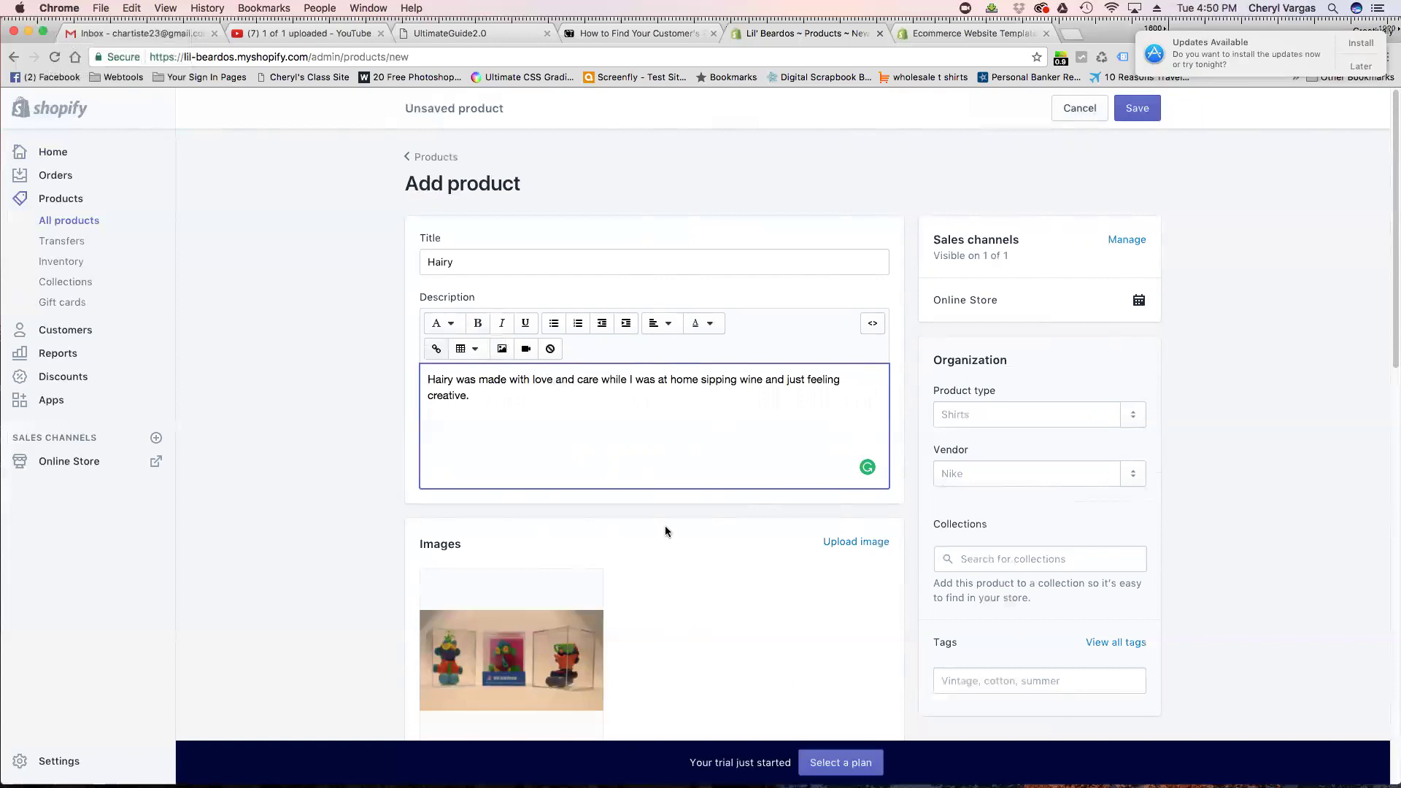
scroll(715, 572, "down", 3)
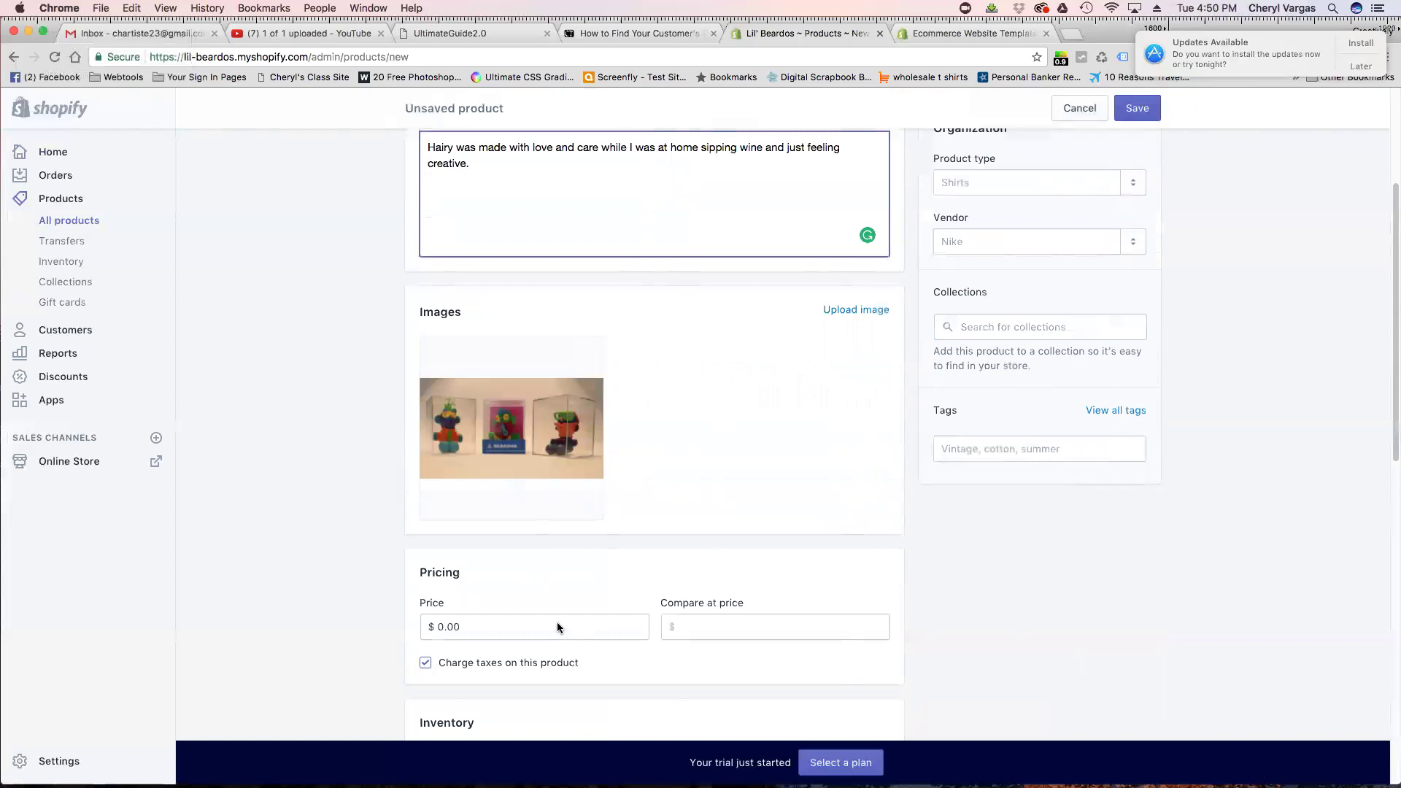
- Enter price 9.99, compare-at price 14.99 and SKU 'hairy'
scroll(525, 628, "down", 1)
left_click(479, 621)
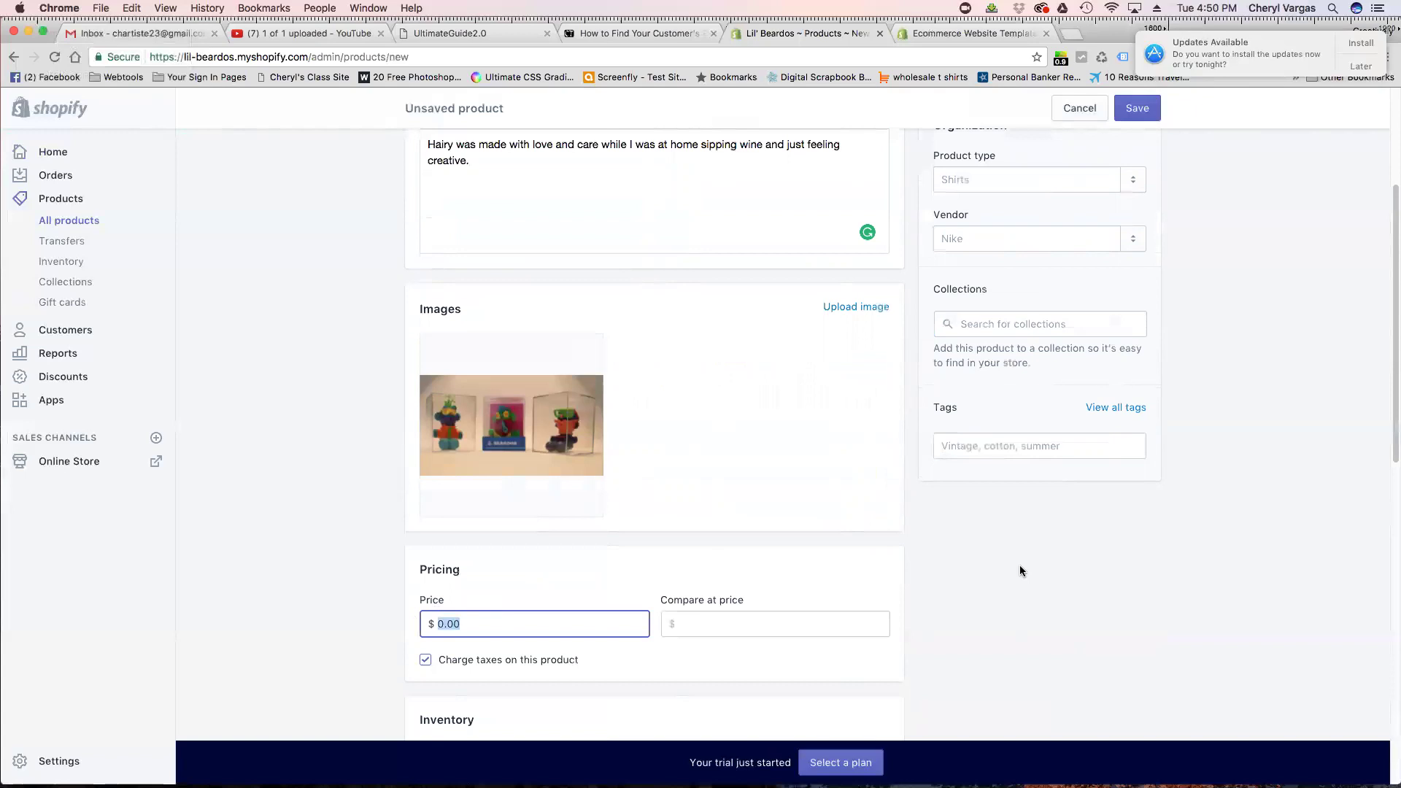
type("9.99")
left_click(706, 626)
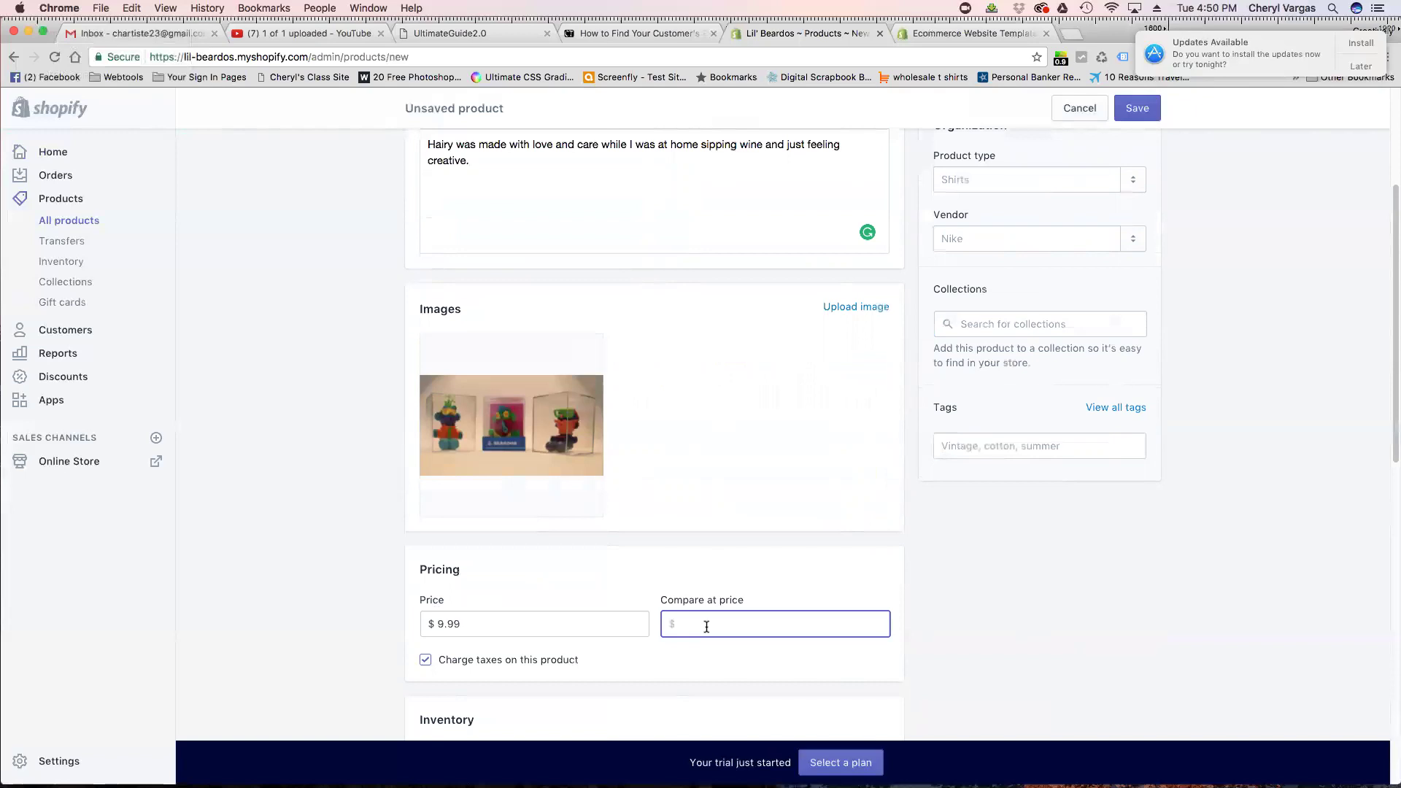
type("14")
type(".0")
type("99")
scroll(624, 664, "down", 4)
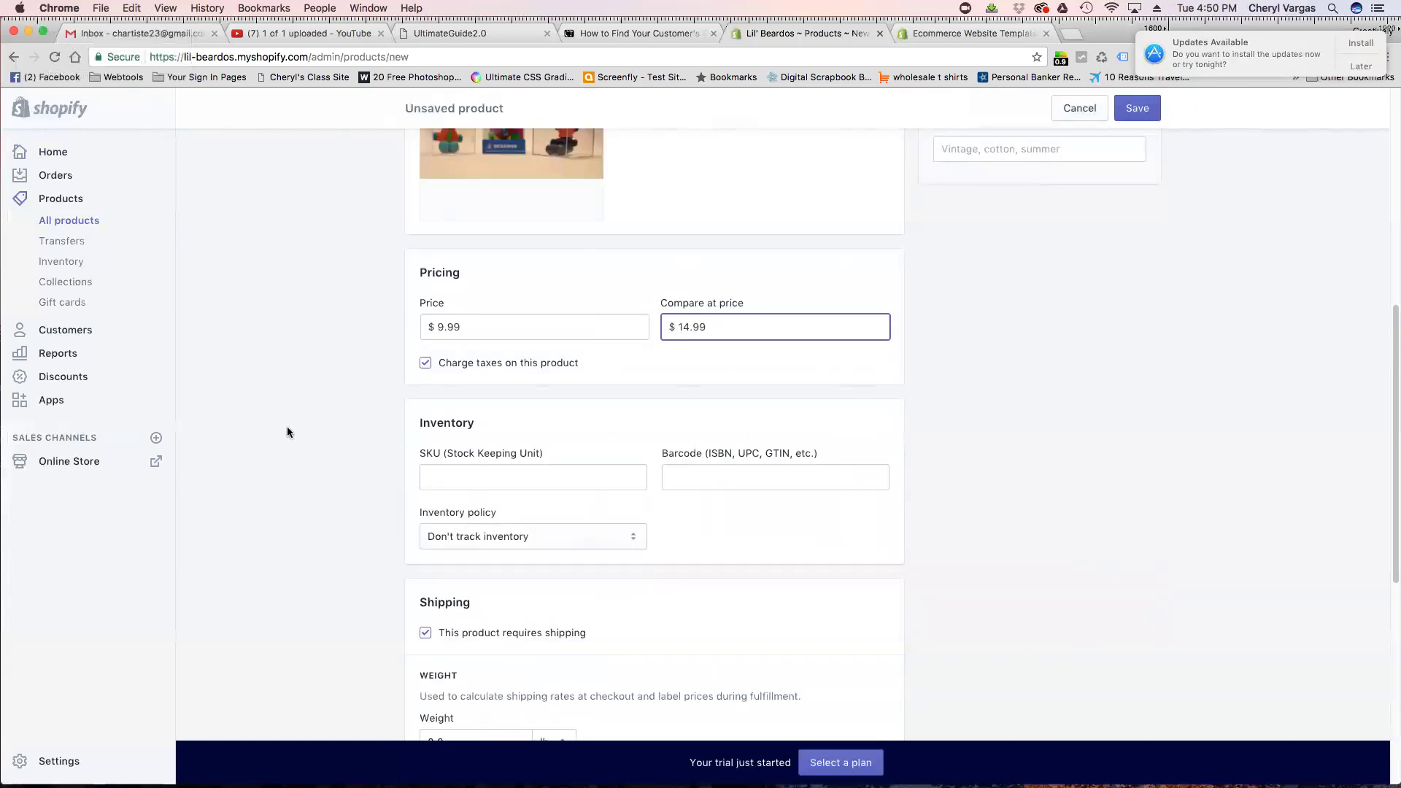
left_click(487, 470)
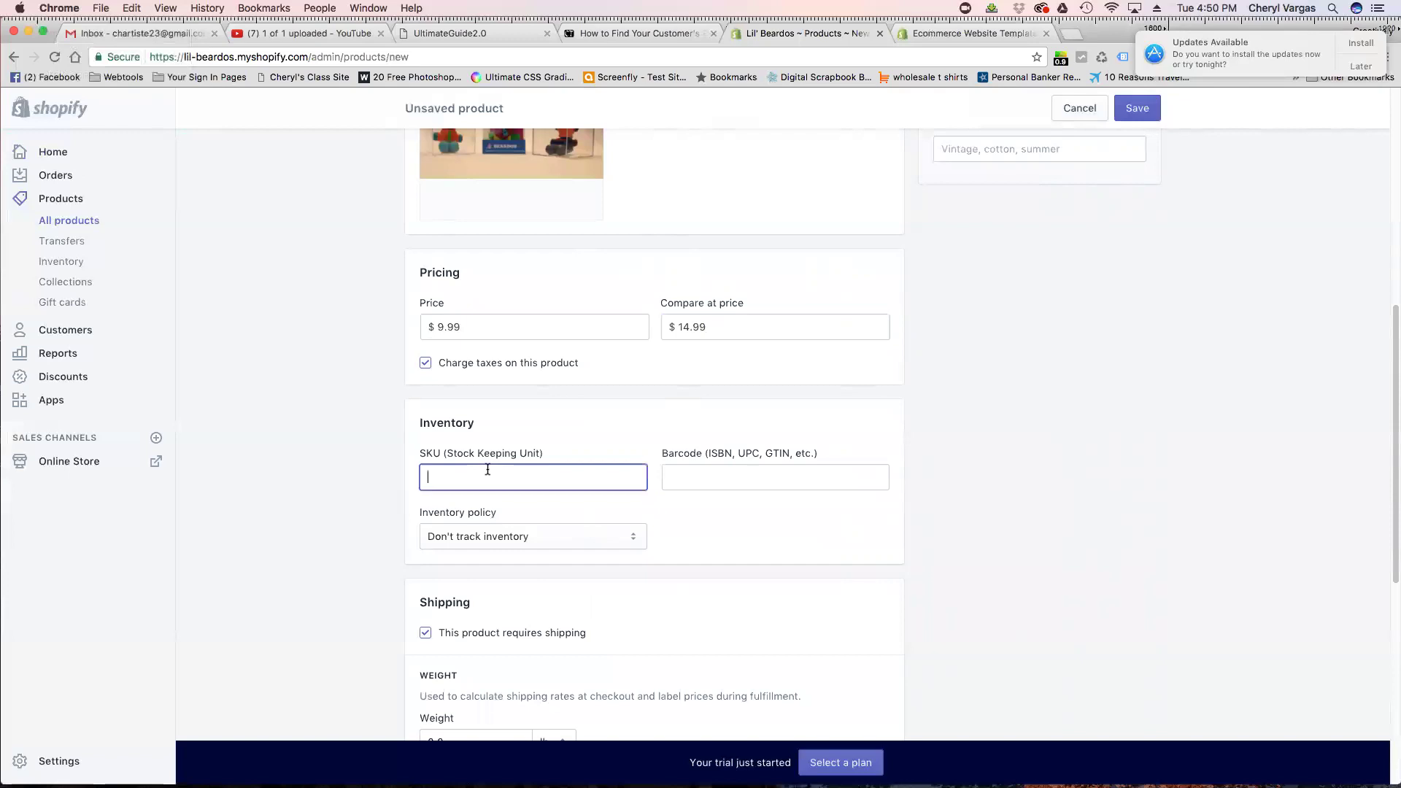
type("hairy")
scroll(514, 533, "down", 7)
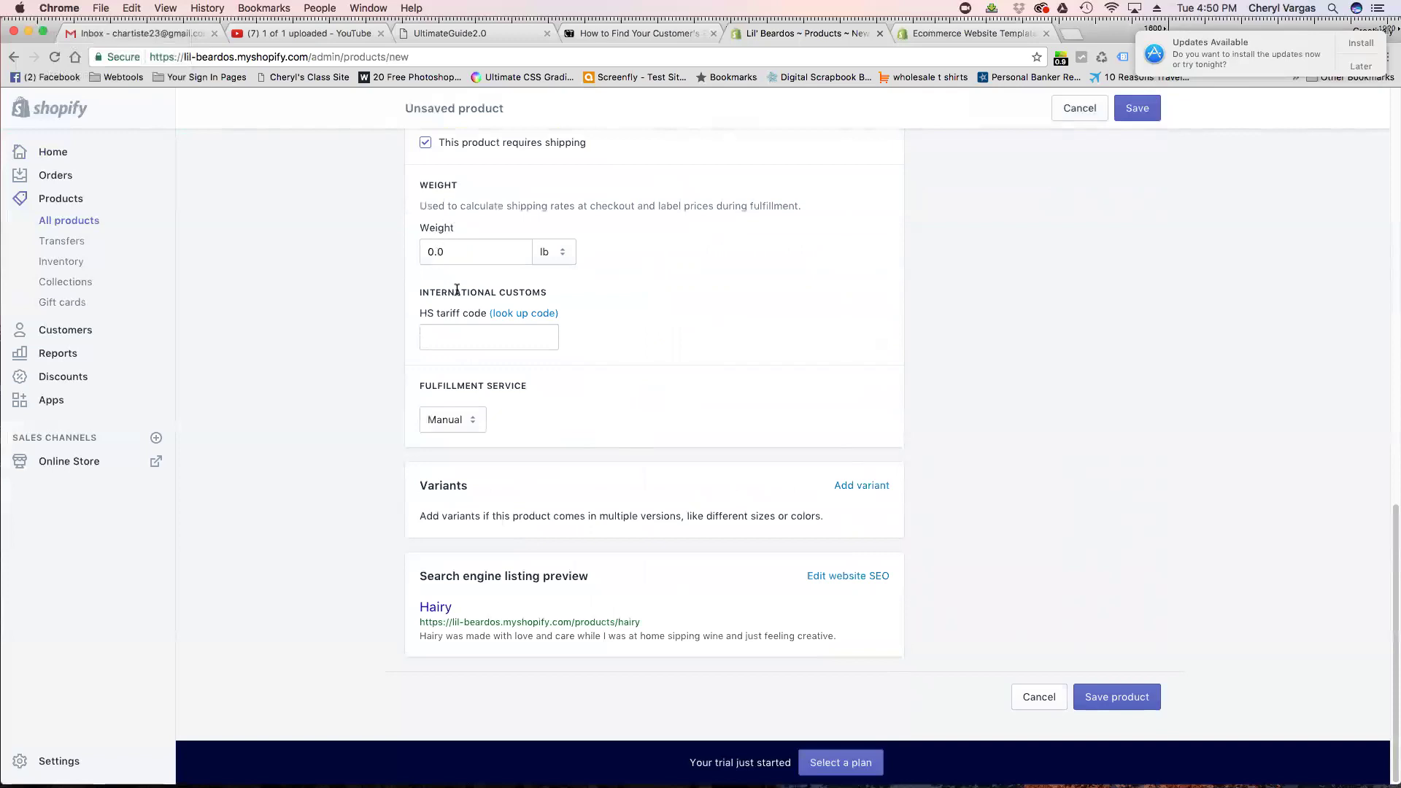
- Change the shipping weight to 0.8 lb and save the Hairy product
left_click_drag(435, 250, 403, 251)
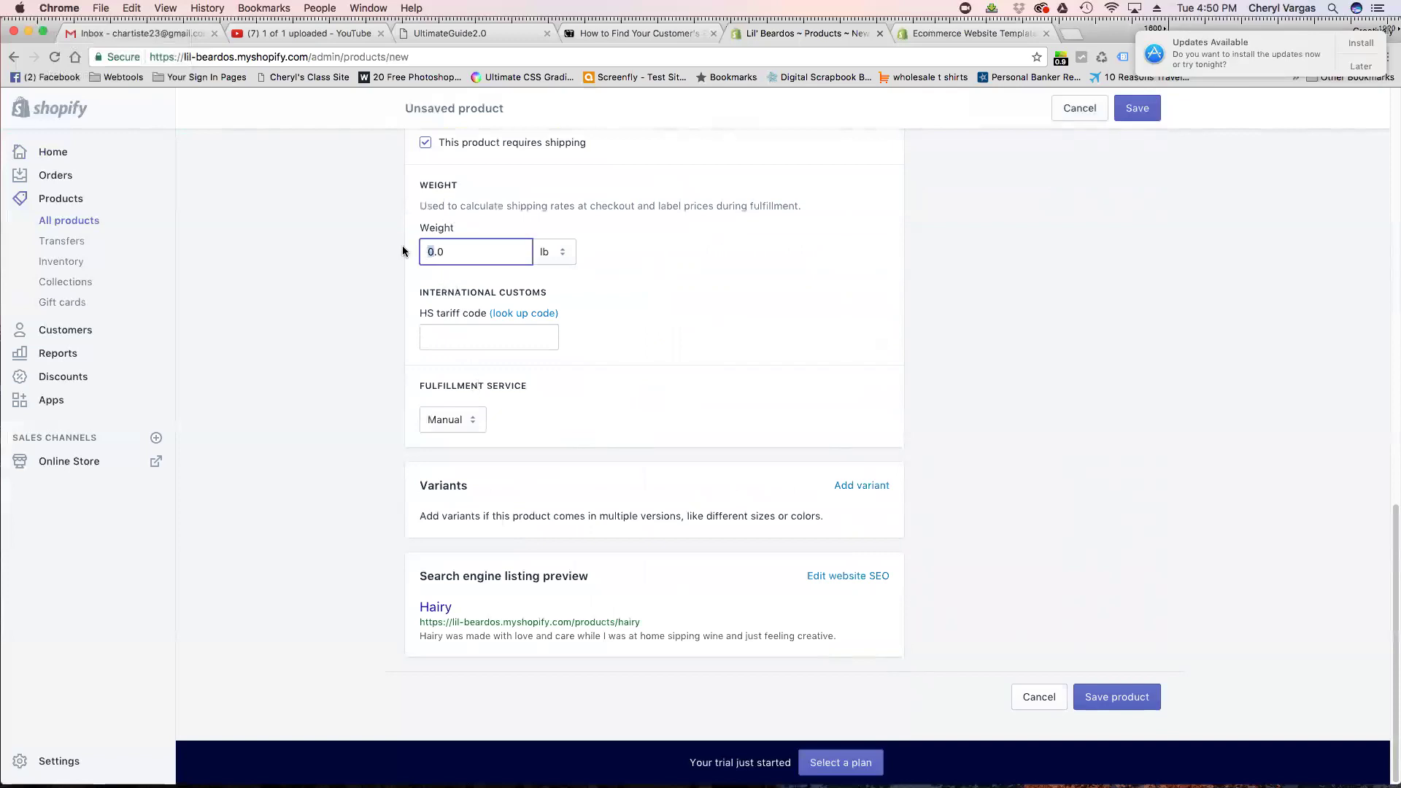
type("9")
key("BackSpace")
type("8")
left_click_drag(445, 252, 386, 240)
type(".8")
left_click(480, 339)
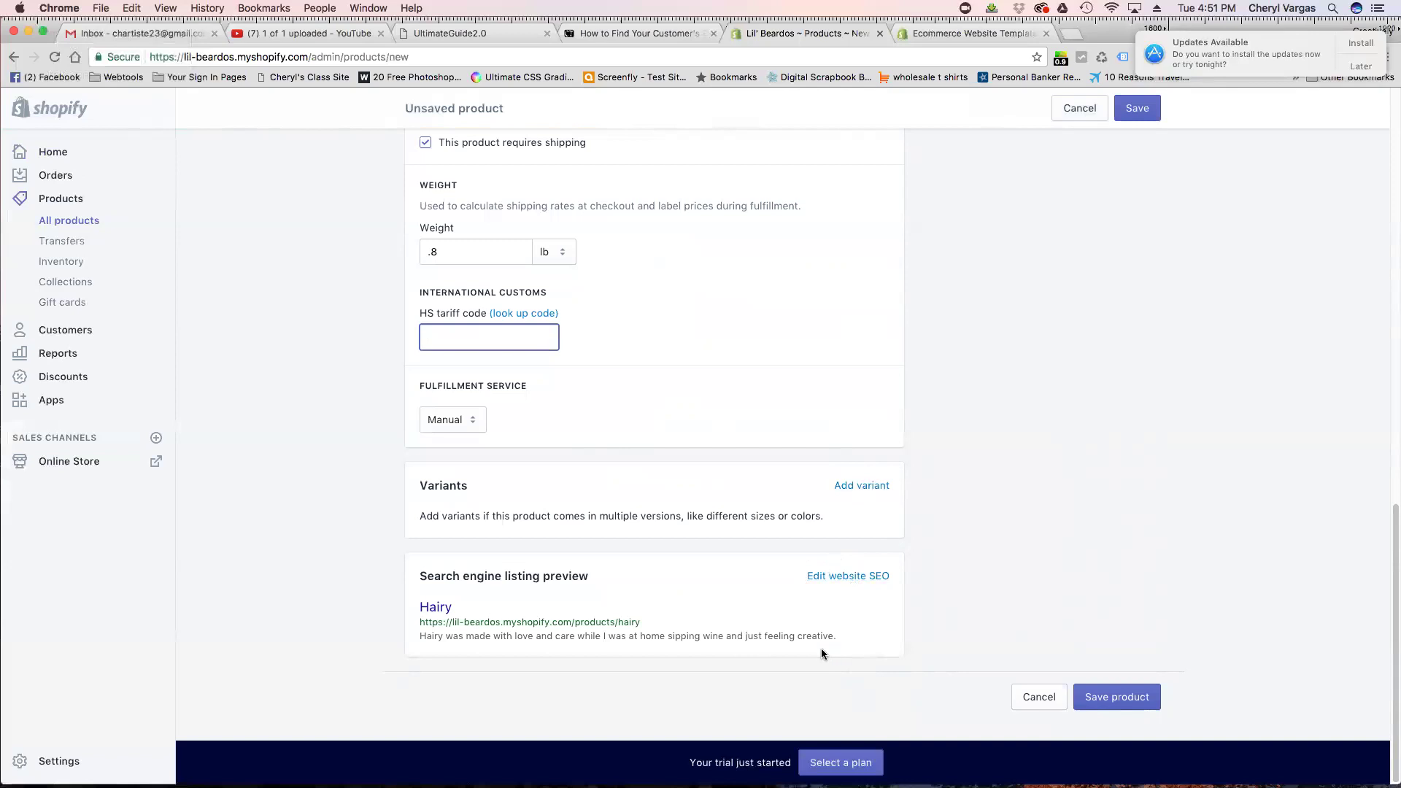
left_click(1123, 700)
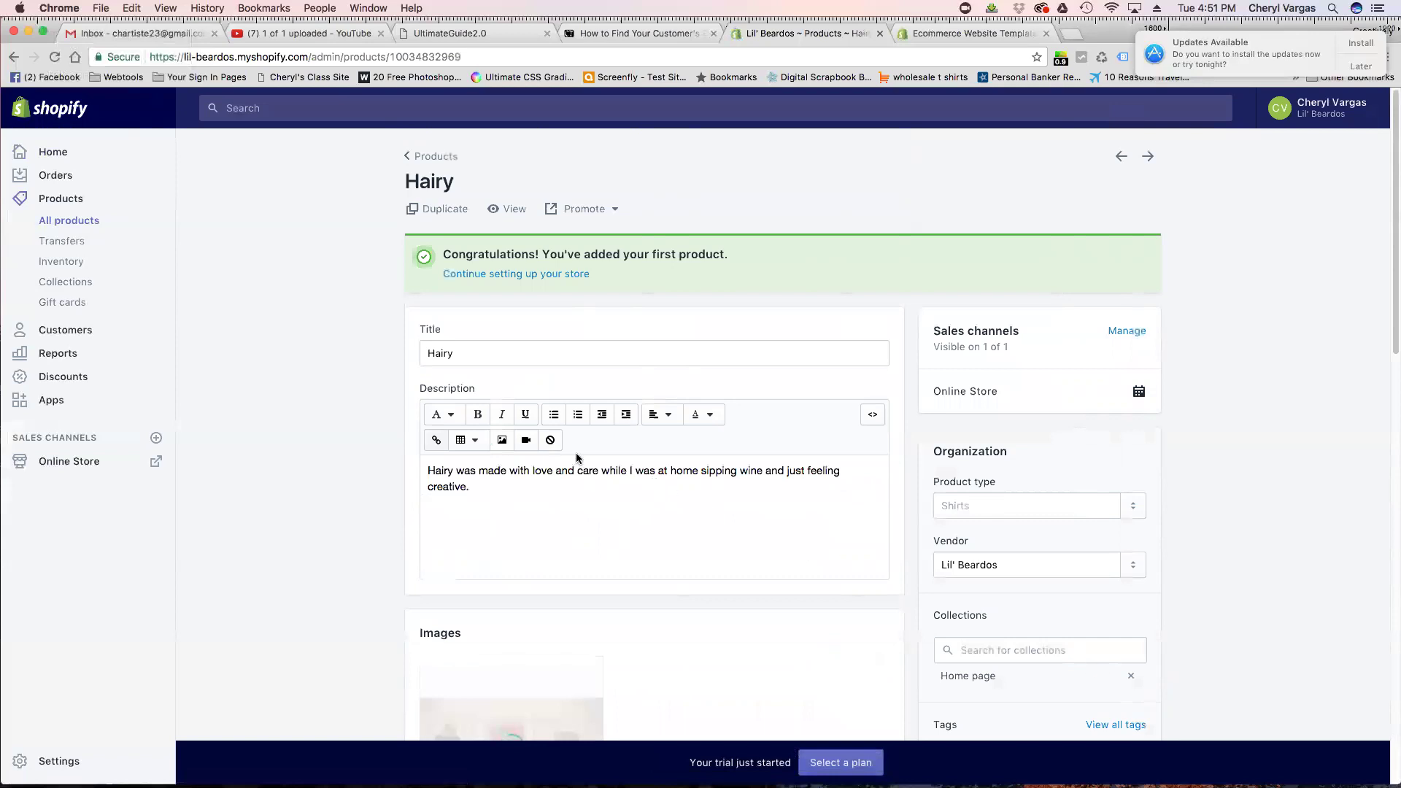
- Open the saved Hairy product's live storefront page via View
scroll(957, 362, "down", 20)
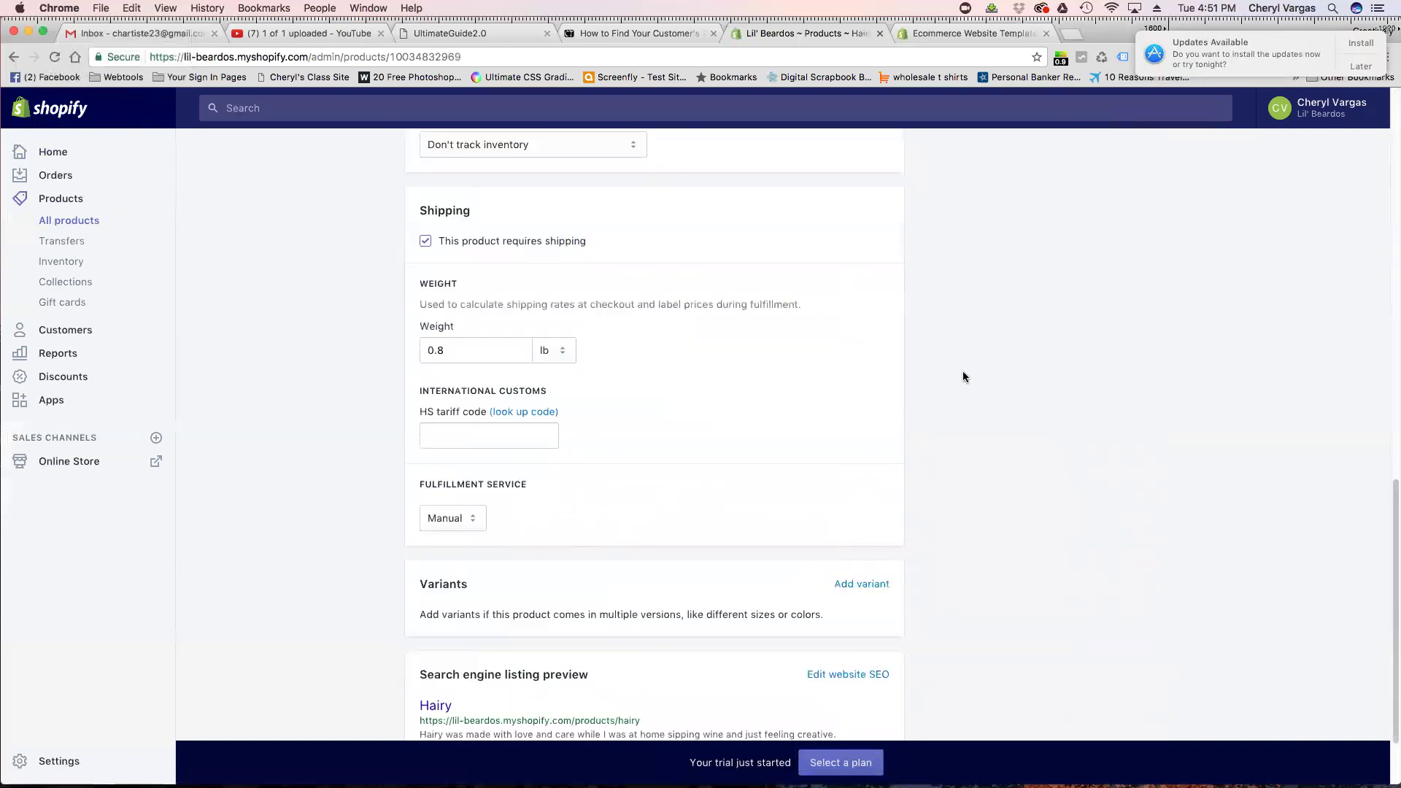
scroll(947, 383, "up", 20)
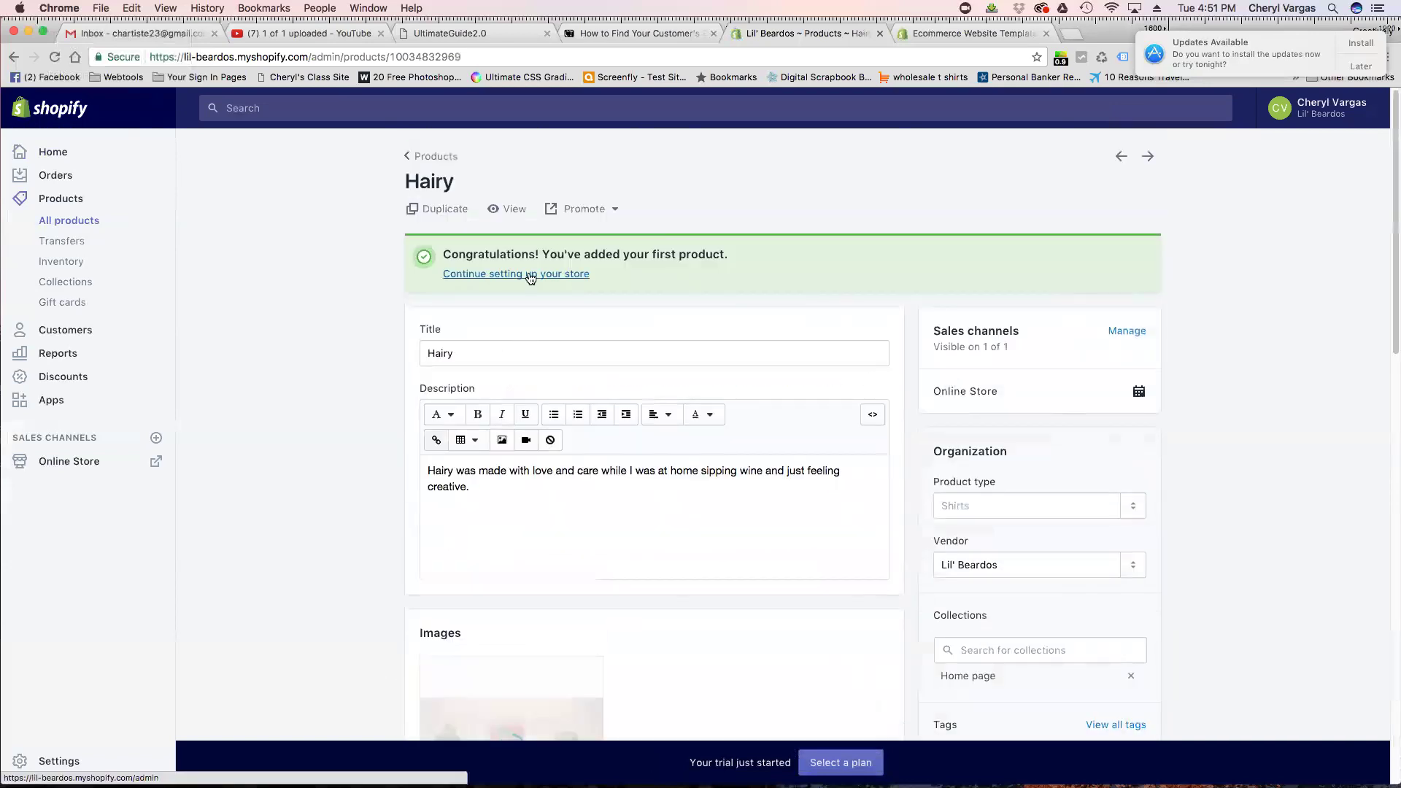
left_click(511, 208)
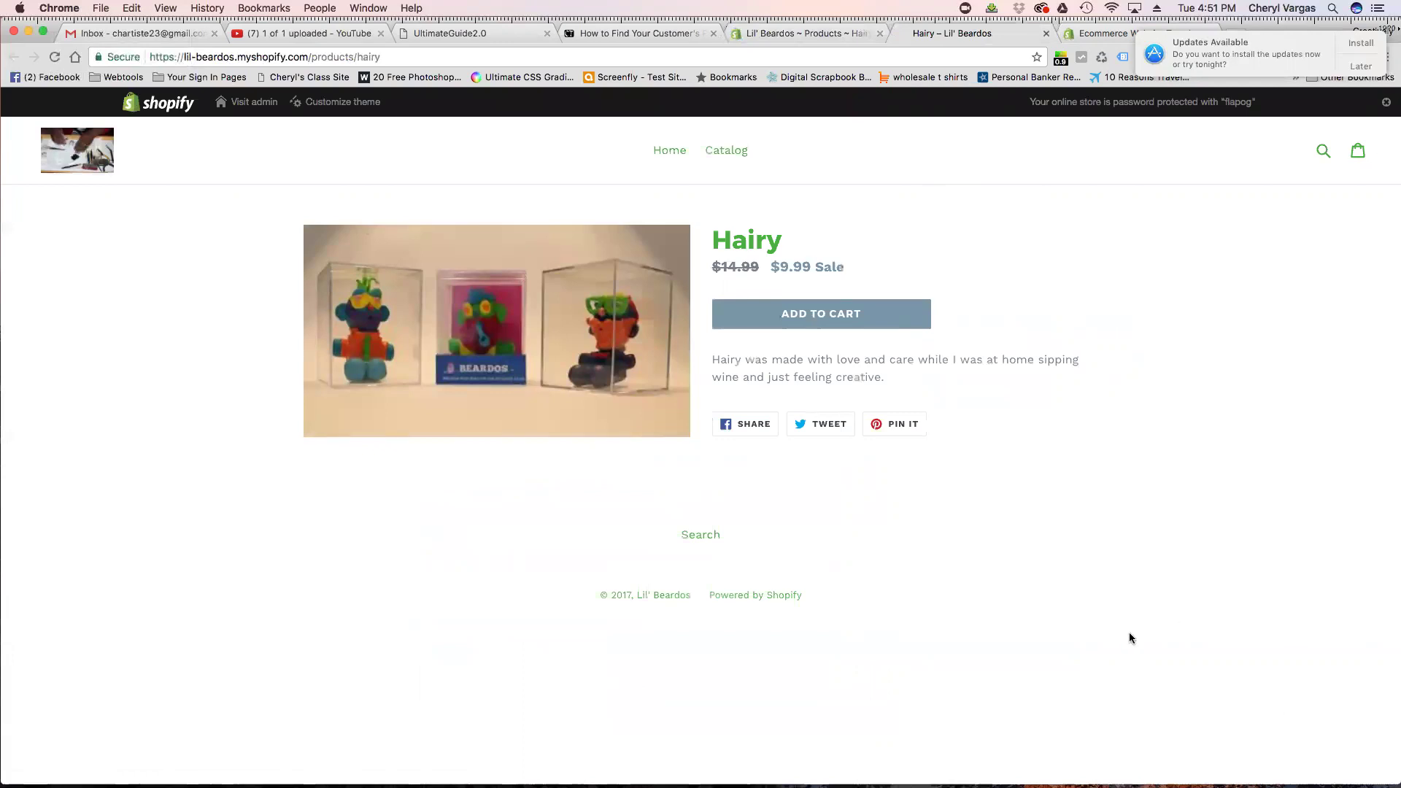
- Go to the Lil Beardos homepage and scroll to the featured collection listing Hairy
left_click(75, 157)
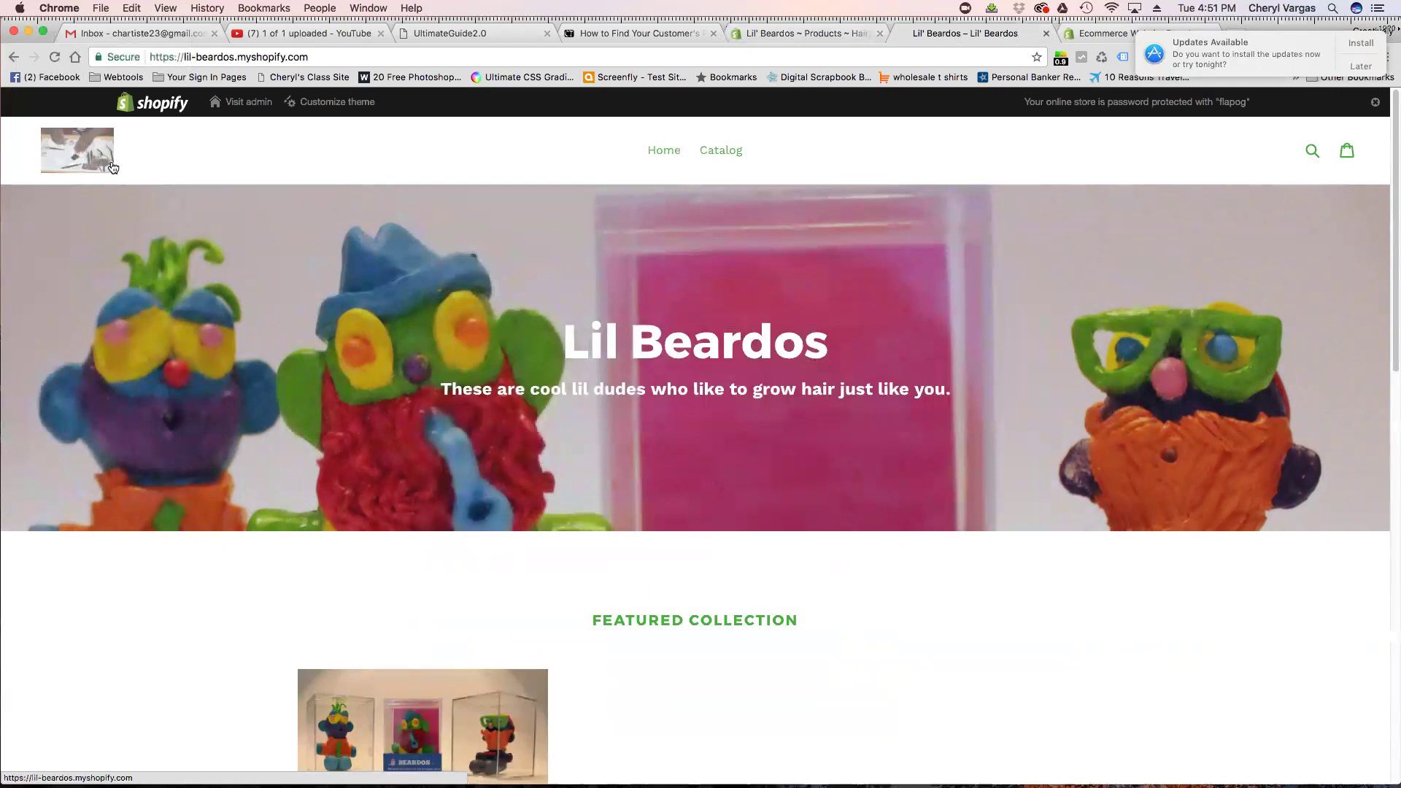
scroll(733, 350, "down", 2)
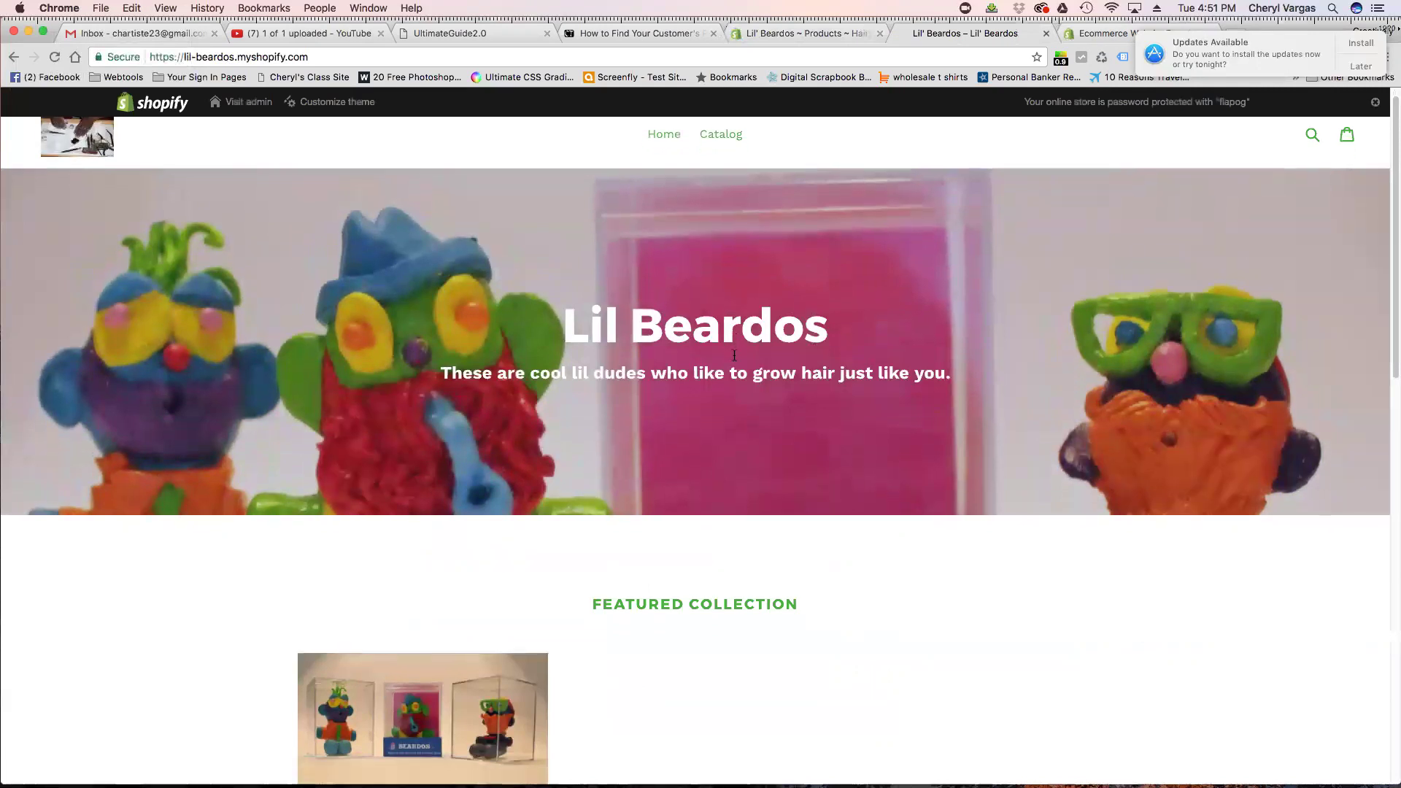
scroll(728, 359, "up", 2)
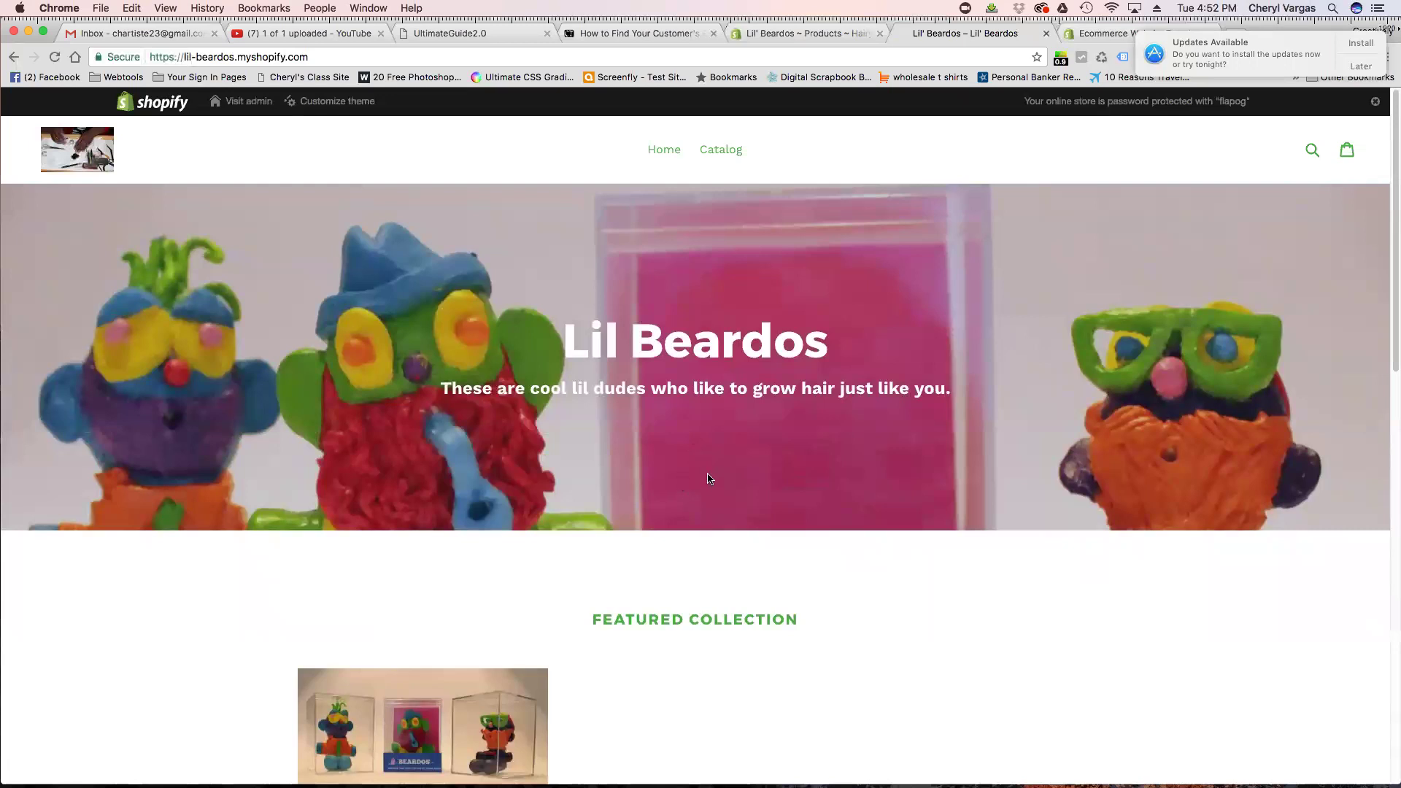
scroll(729, 489, "down", 4)
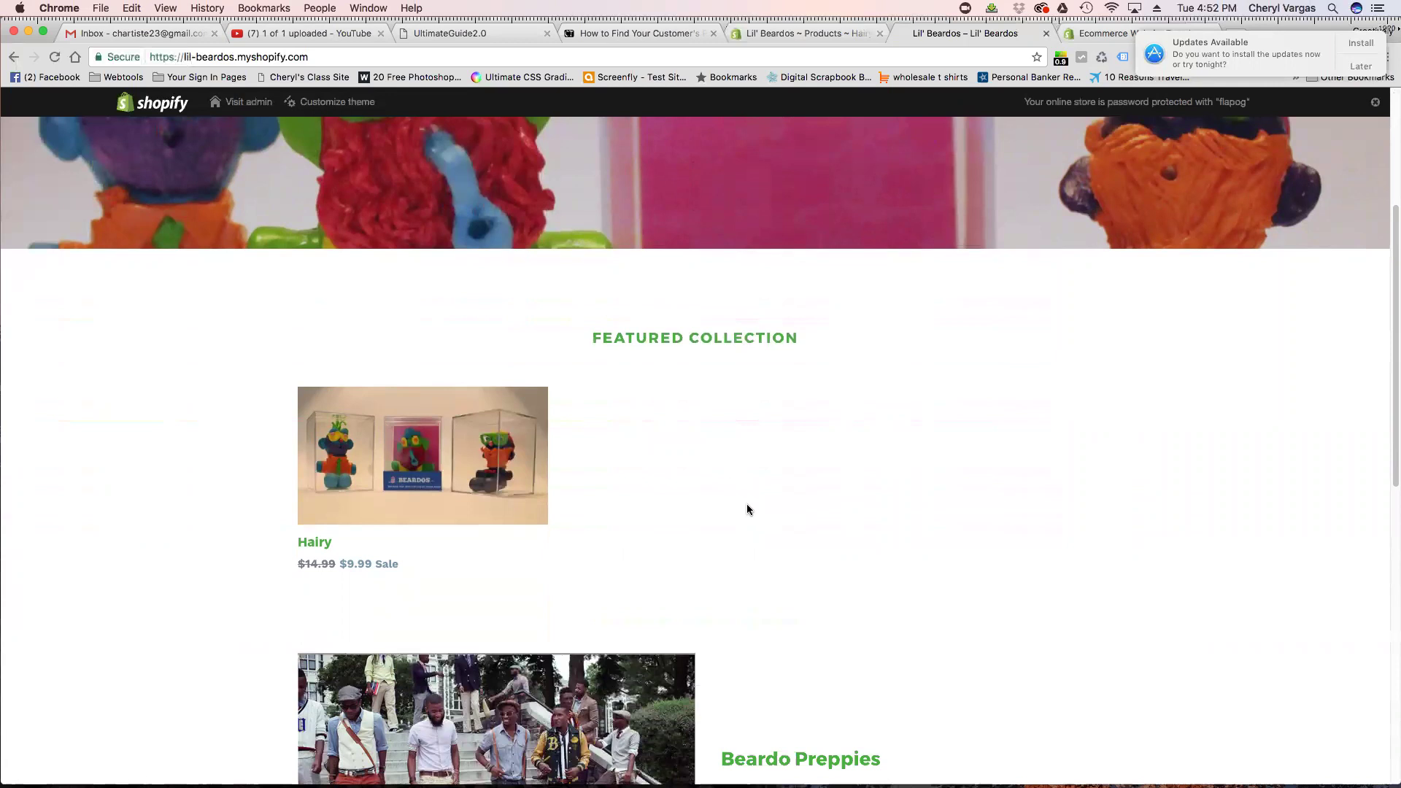
scroll(743, 525, "up", 4)
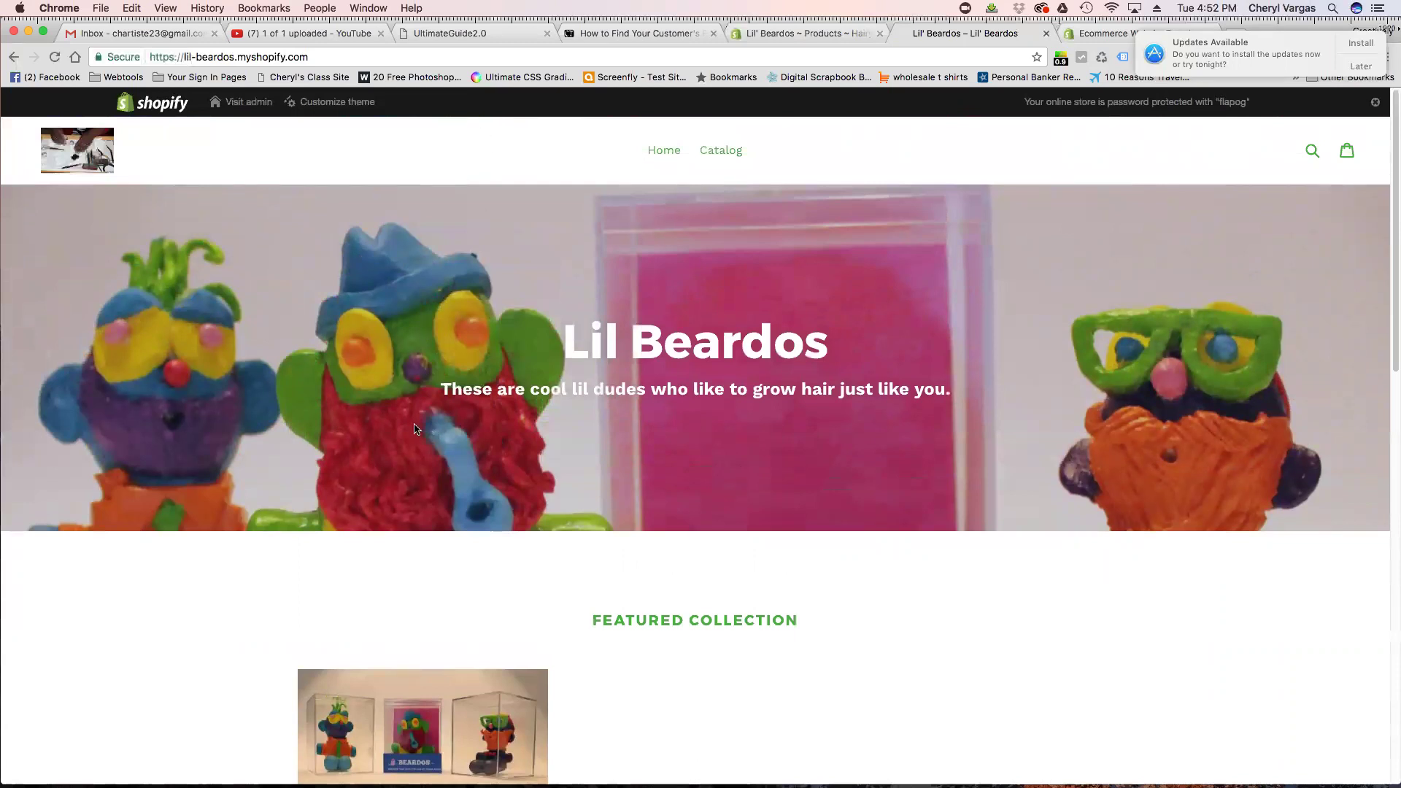
scroll(416, 409, "down", 1)
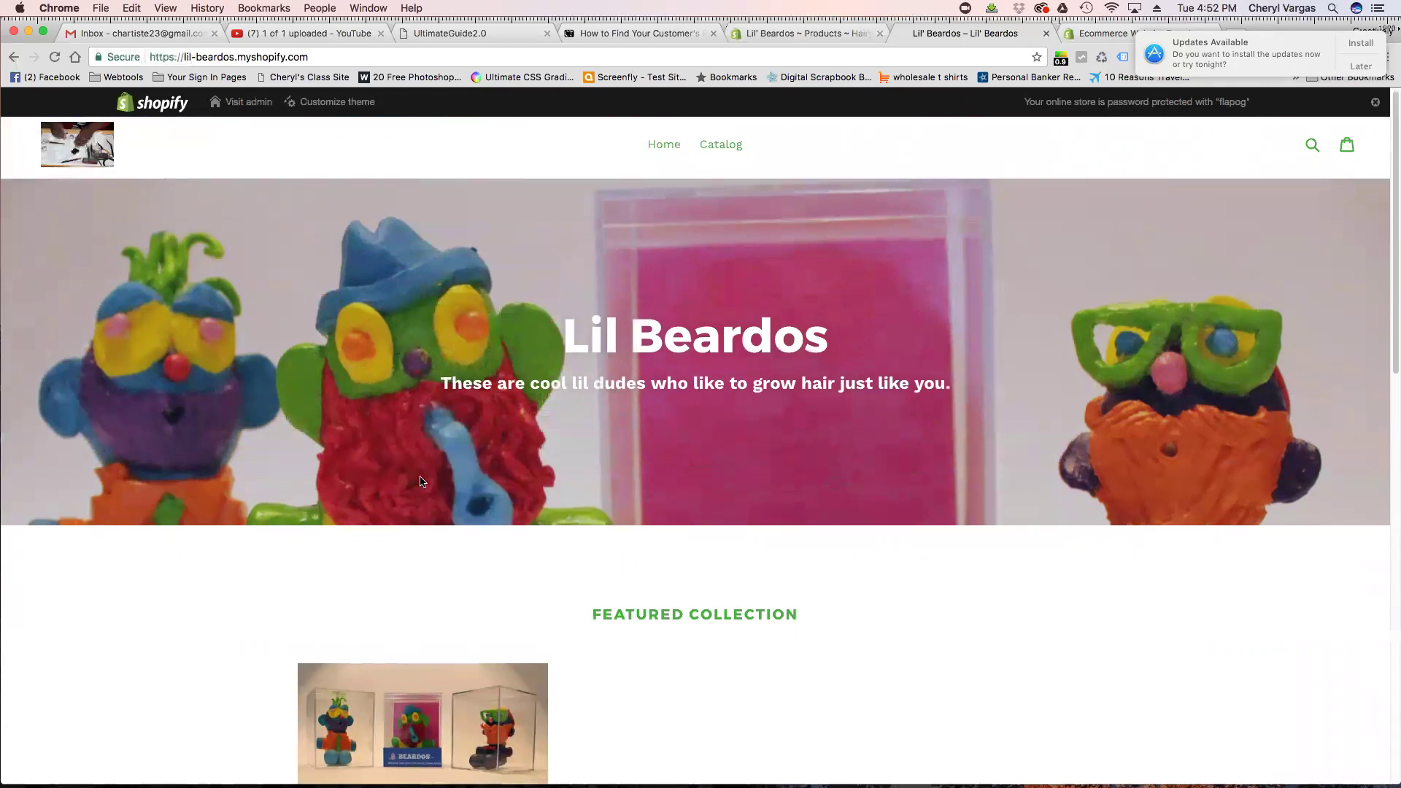